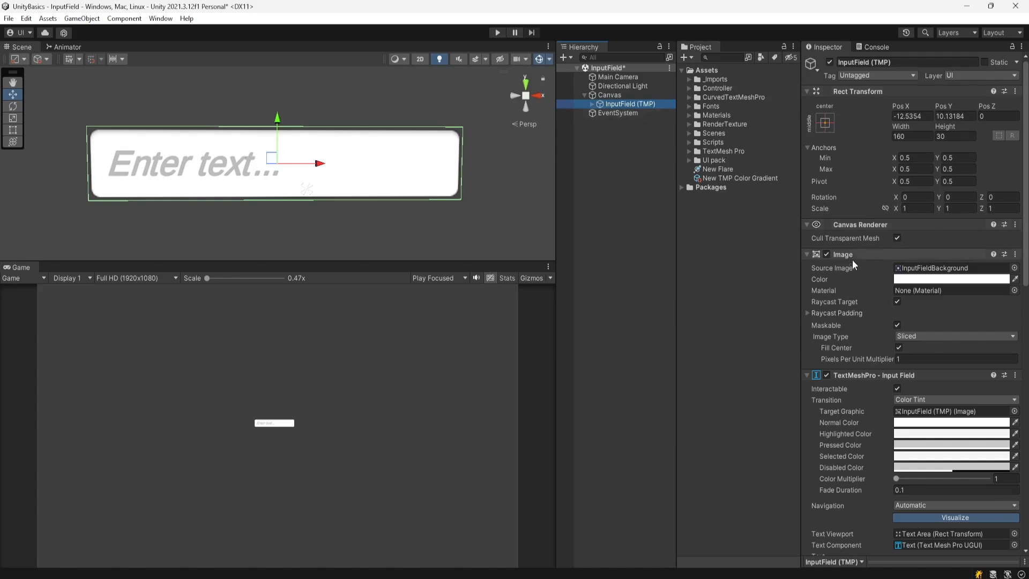
- Expand InputField (TMP) and its Text Area in the Hierarchy, and select the Placeholder object
scroll(868, 396, down, 3)
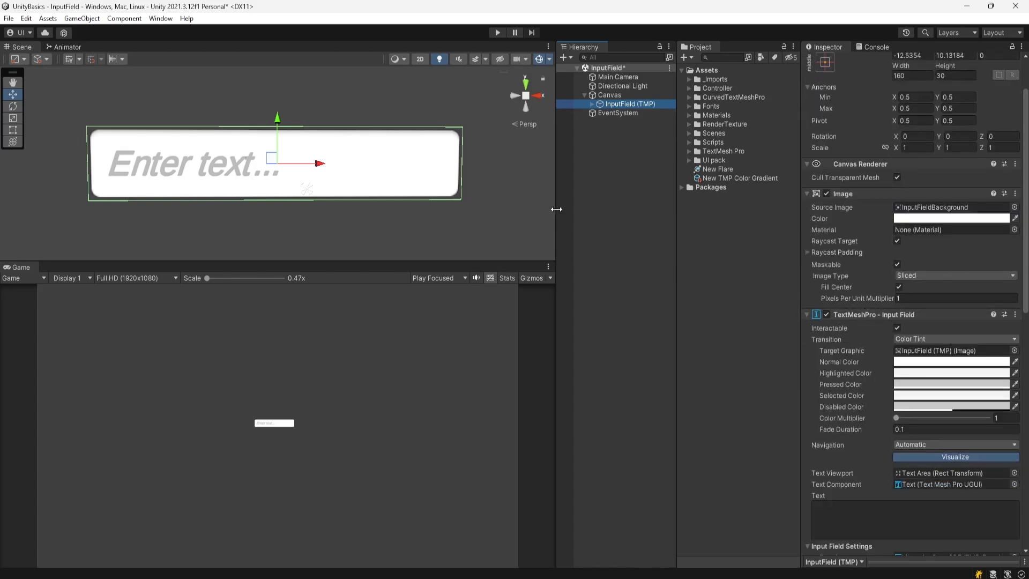
click(592, 104)
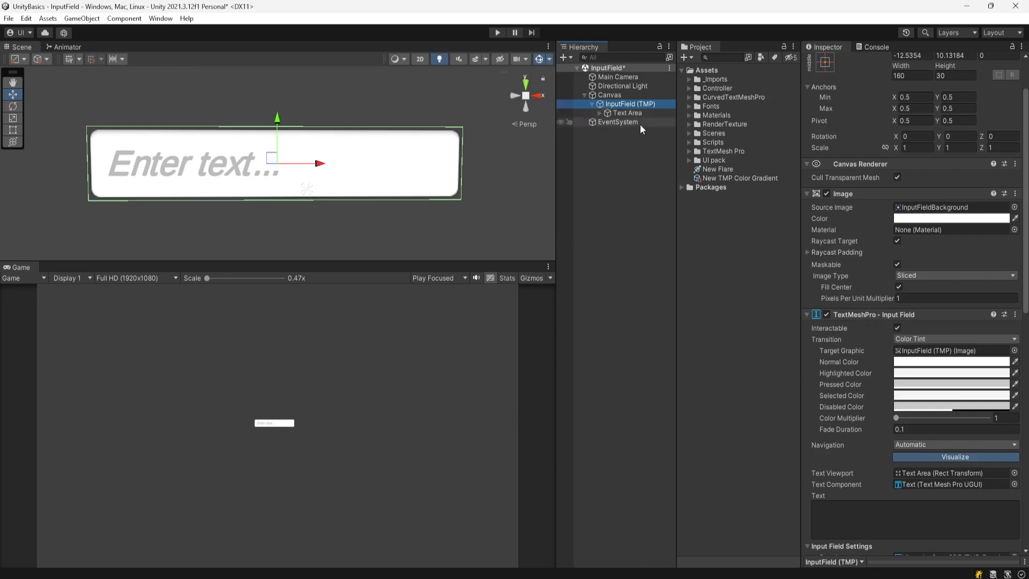
click(637, 113)
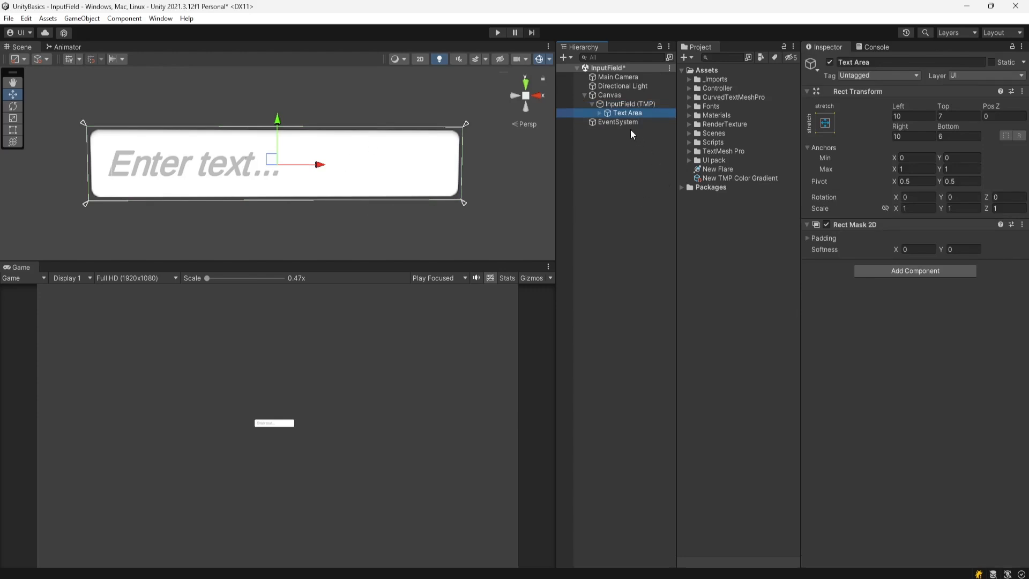
click(600, 112)
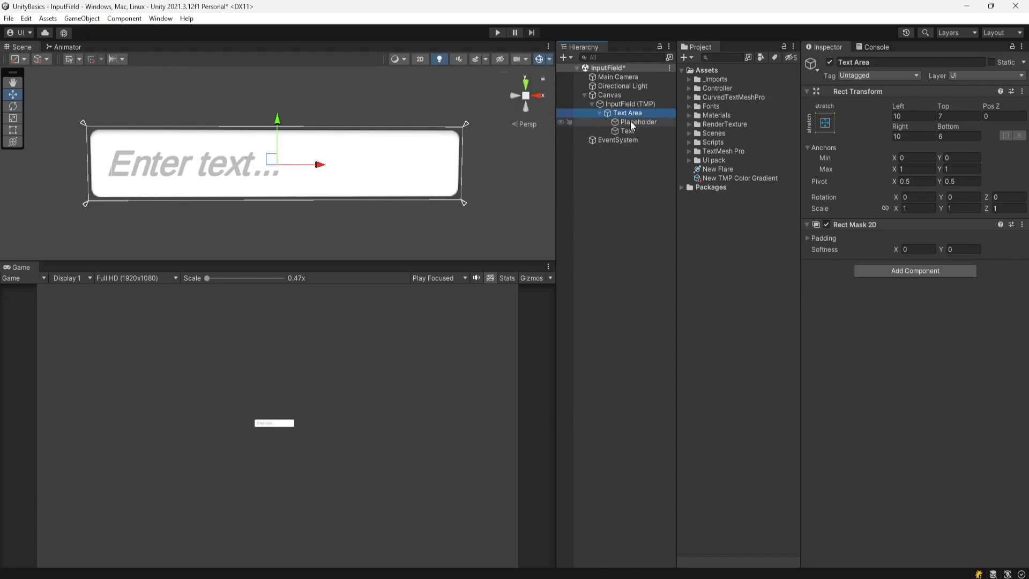
click(636, 123)
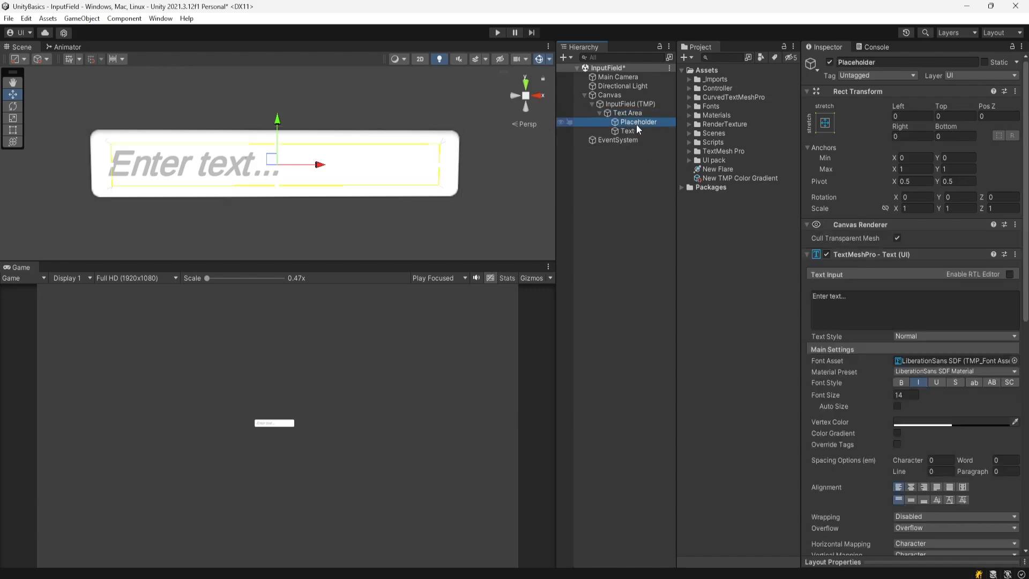
- Change the Placeholder's text from 'Enter text...' to 'Enter name...', then reselect InputField (TMP)
click(633, 131)
click(638, 122)
double_click(835, 296)
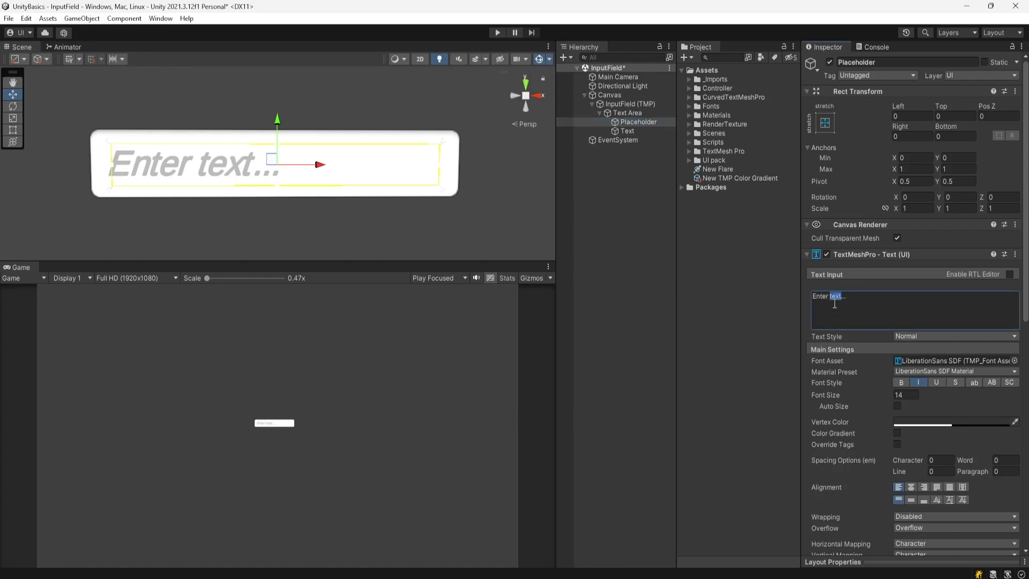
text(name)
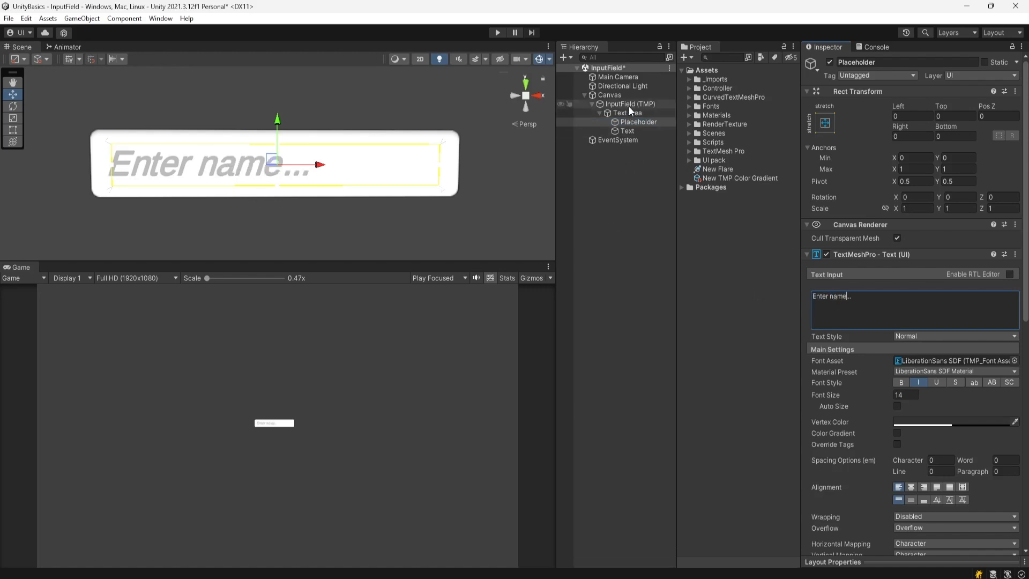
click(640, 122)
click(638, 132)
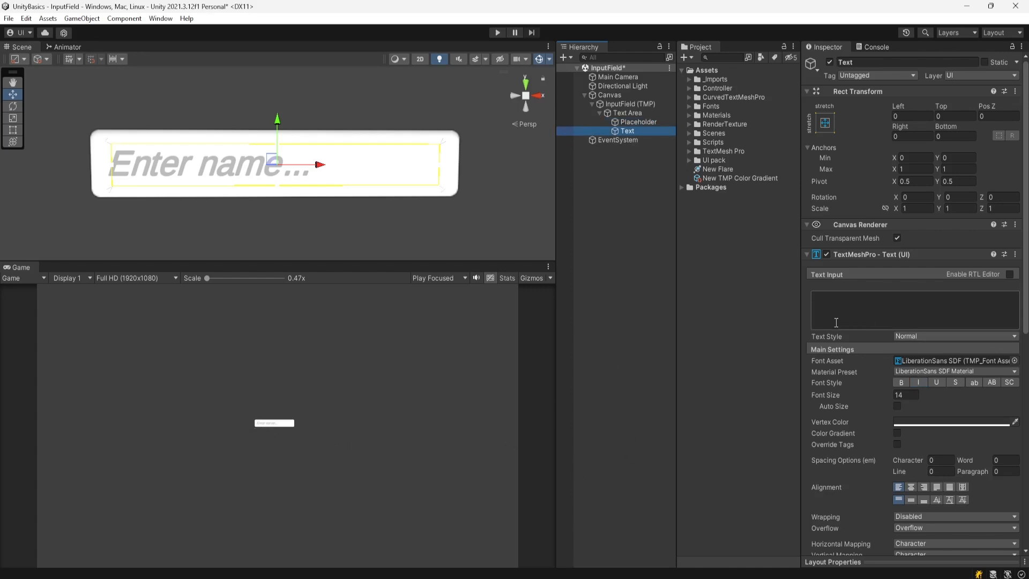
click(631, 104)
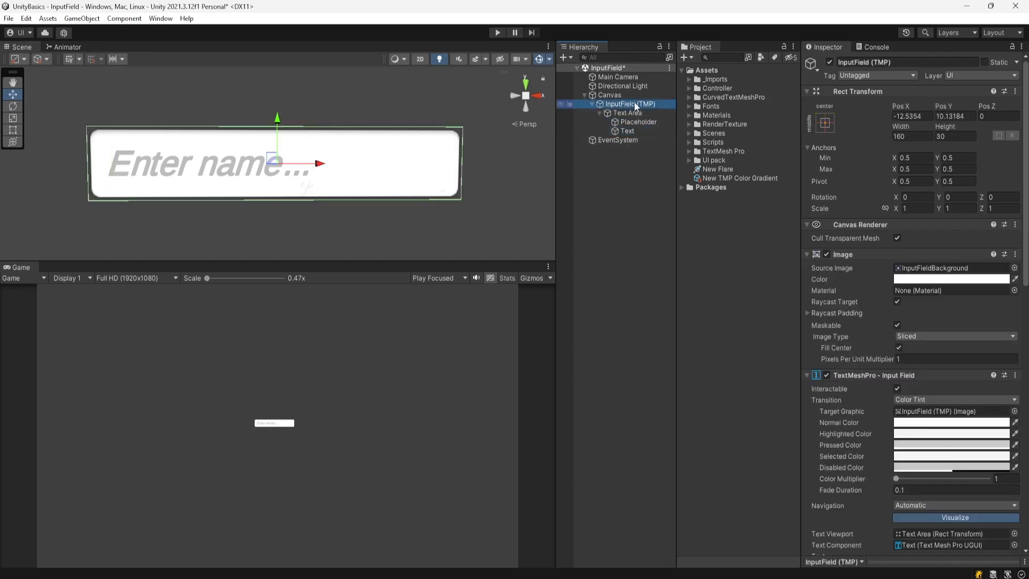
- Collapse the input field's children and drag it in the Scene, undoing the vertical move
click(592, 104)
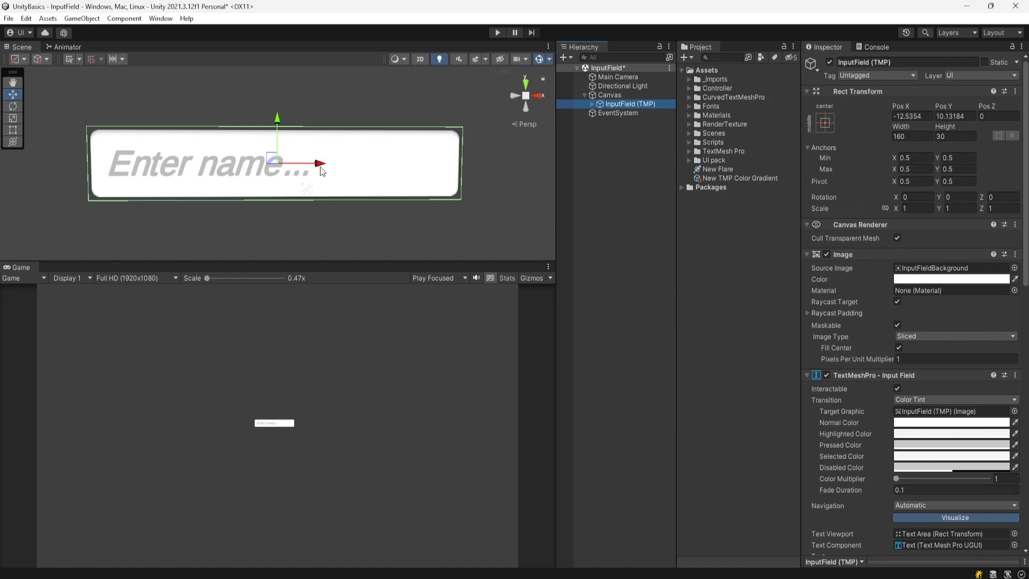
mouse_move(321, 170)
mouse_down()
mouse_move(246, 165)
mouse_move(336, 169)
mouse_move(195, 168)
mouse_move(349, 168)
mouse_move(340, 168)
mouse_up()
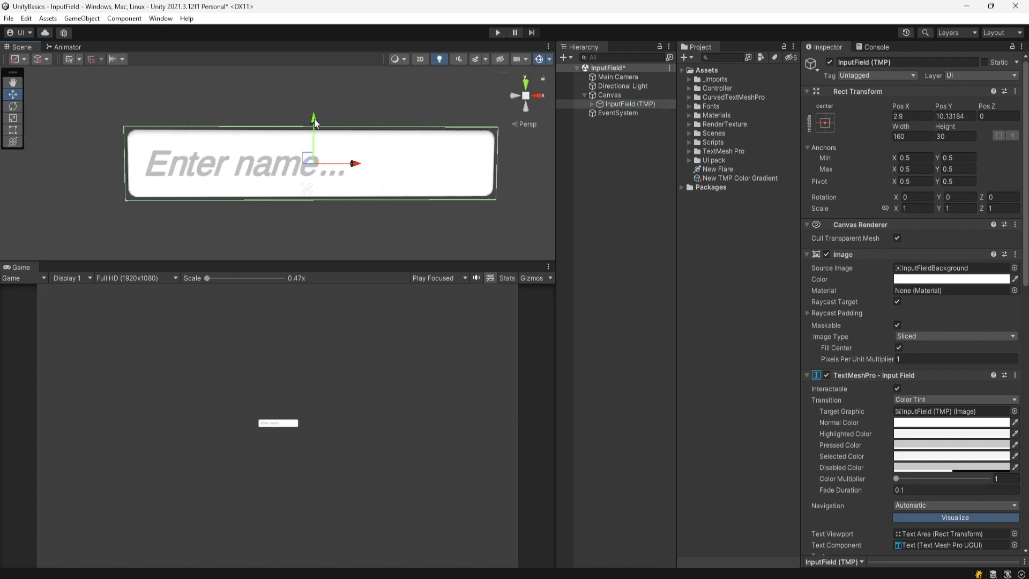
mouse_move(315, 122)
mouse_down()
mouse_move(315, 67)
mouse_move(316, 195)
mouse_move(314, 92)
mouse_move(315, 160)
mouse_move(312, 102)
mouse_move(312, 153)
mouse_move(310, 139)
mouse_up()
key(ctrl+z)
- Centre the input field at Pos X 0 and Pos Y 0
click(909, 113)
text(0)
click(956, 115)
text(0)
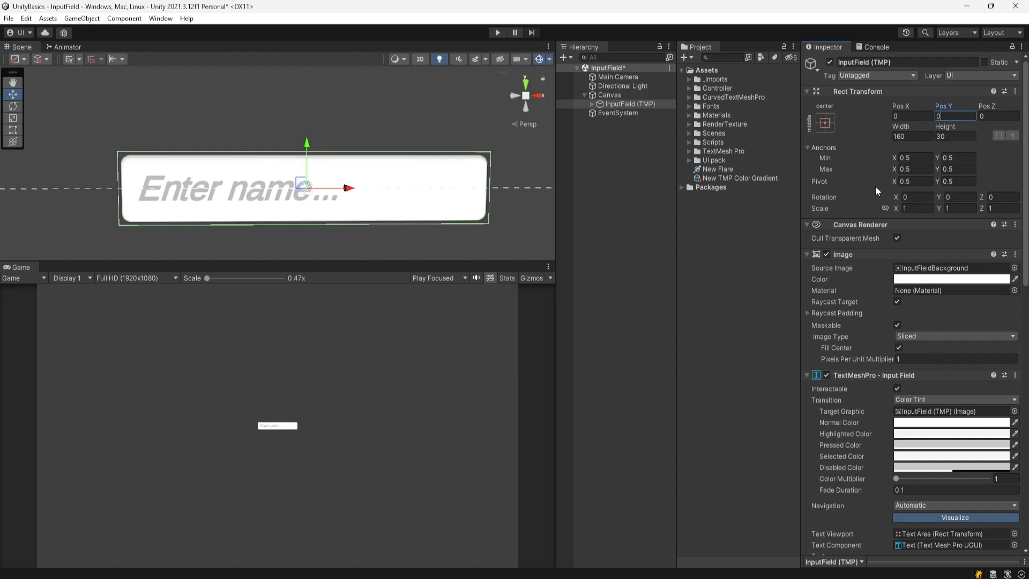
- Resize the input field to Width 500 and Height 80
click(895, 137)
text(5000)
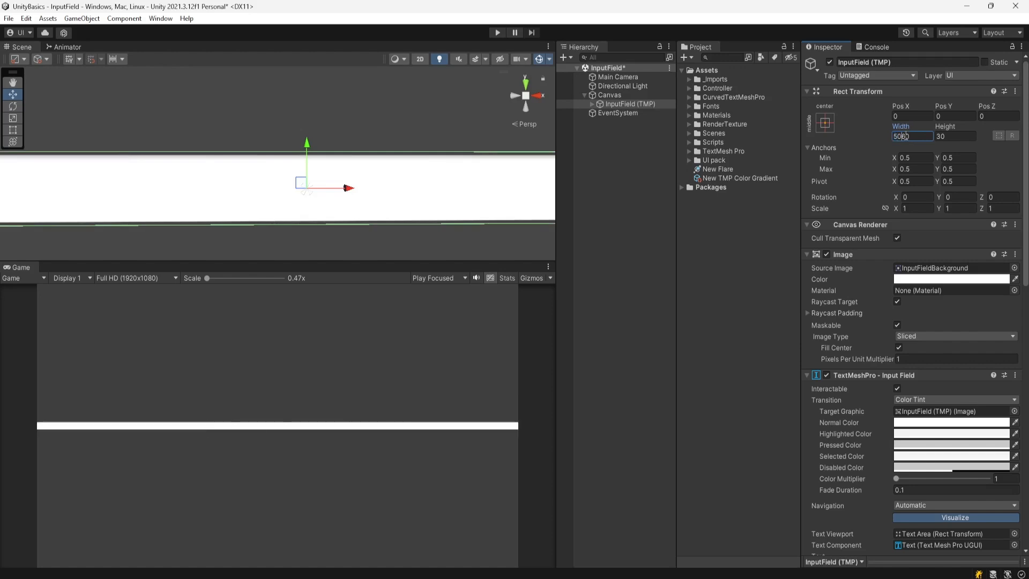
key(BackSpace)
key(Tab)
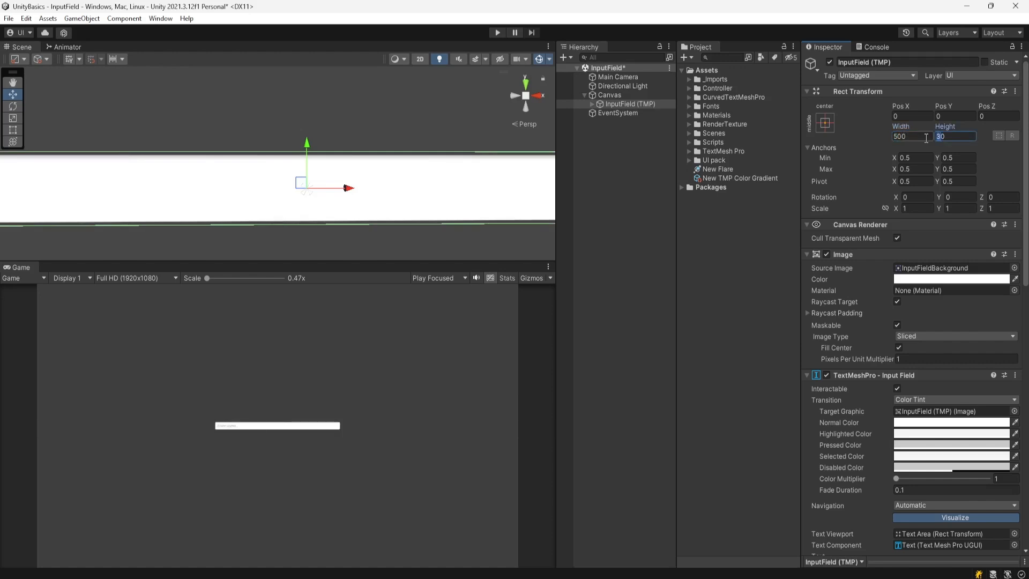
text(80)
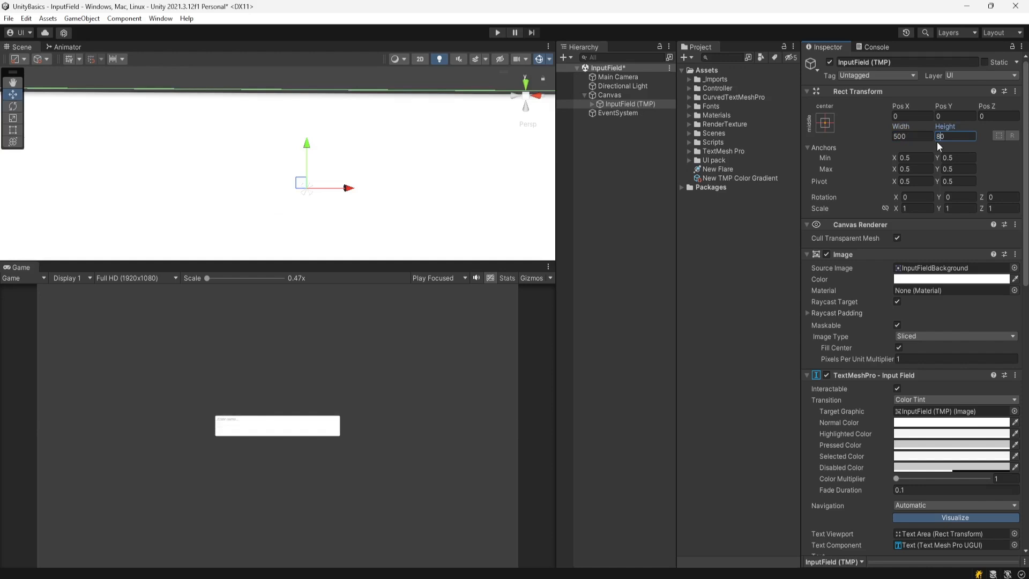
scroll(248, 170, down, 5)
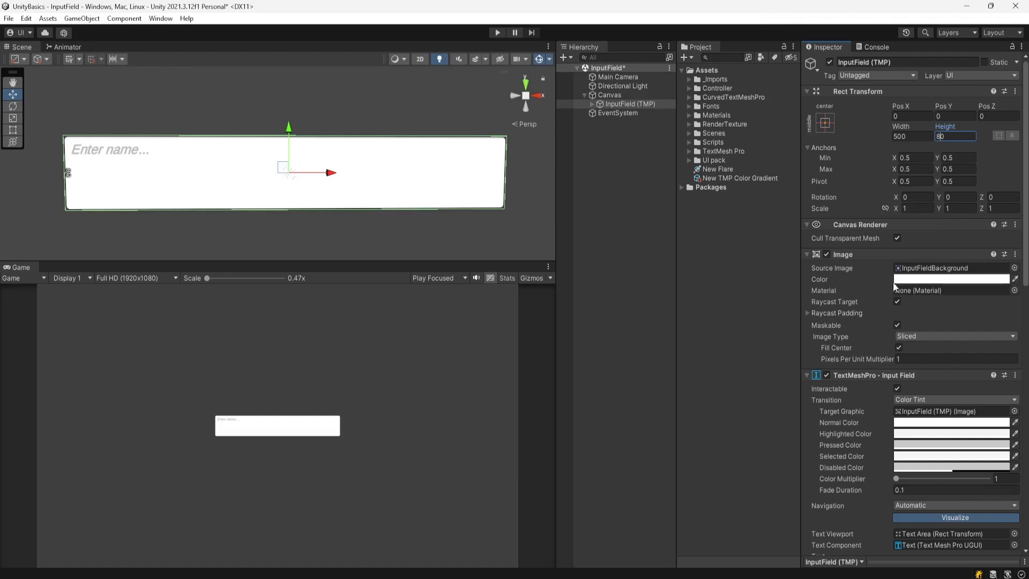
click(944, 279)
drag(948, 342, 950, 334)
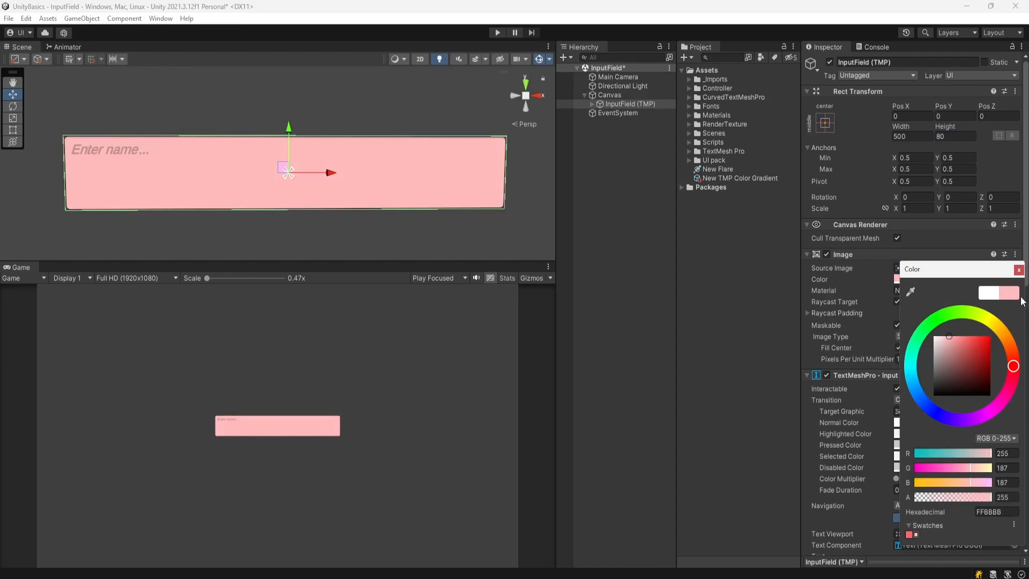
click(1019, 271)
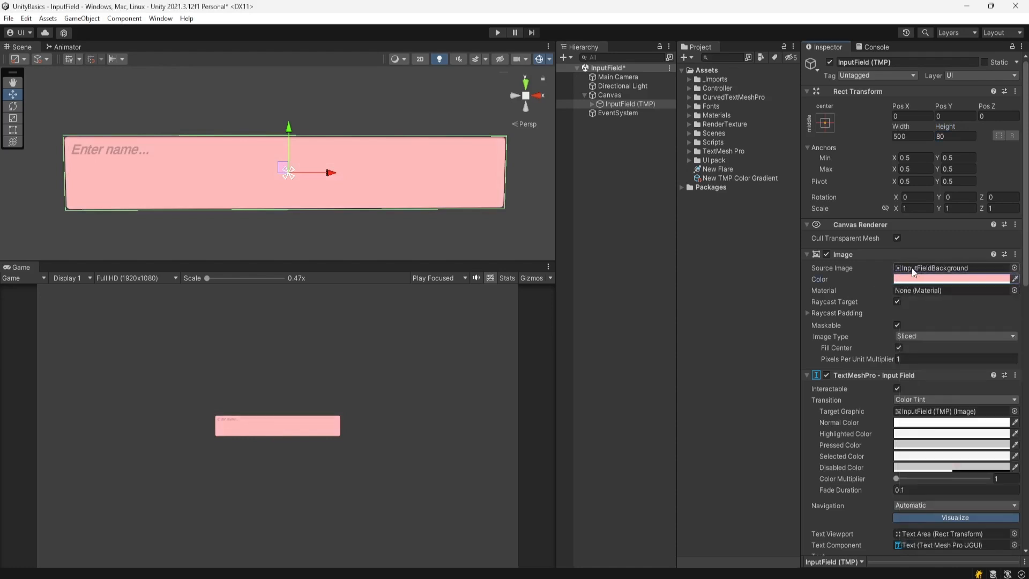
click(1014, 268)
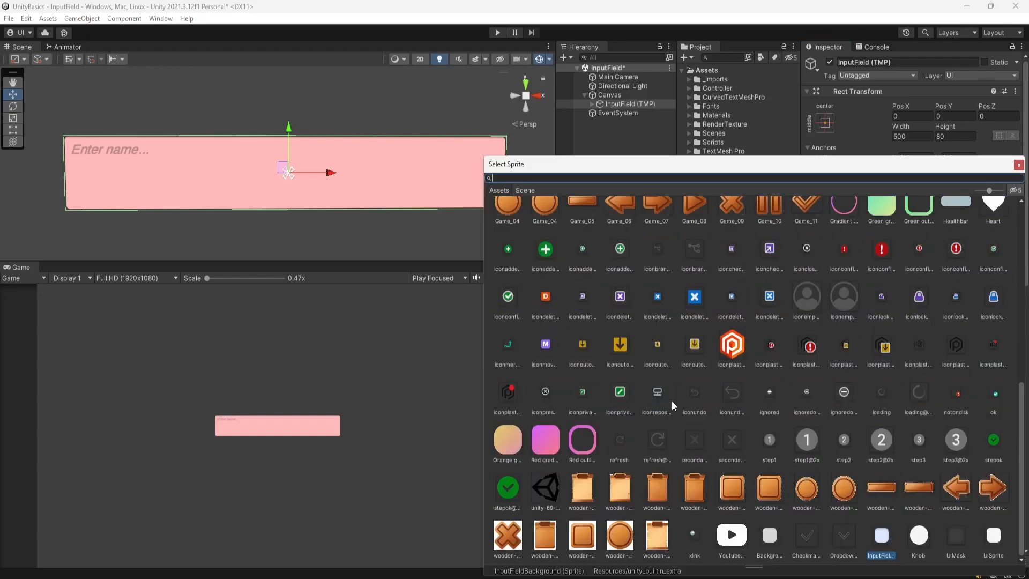
scroll(671, 400, down, 3)
scroll(670, 415, up, 5)
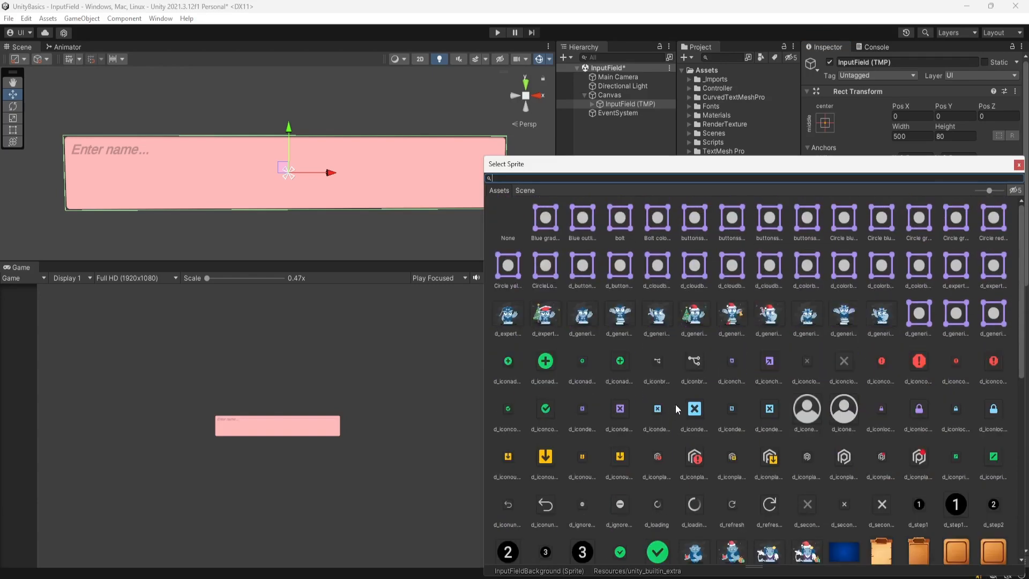
click(1019, 165)
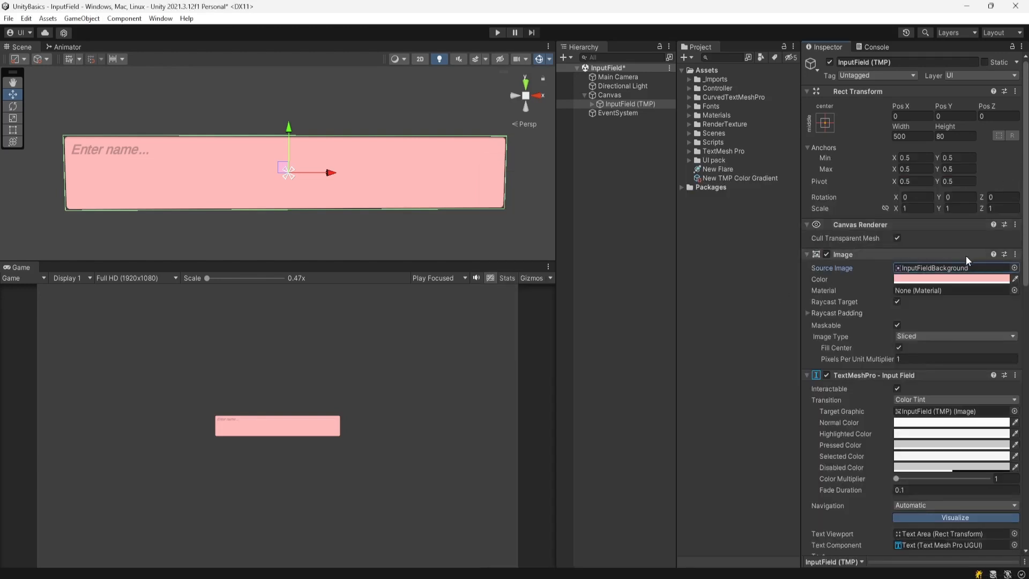
click(947, 279)
drag(940, 346, 934, 338)
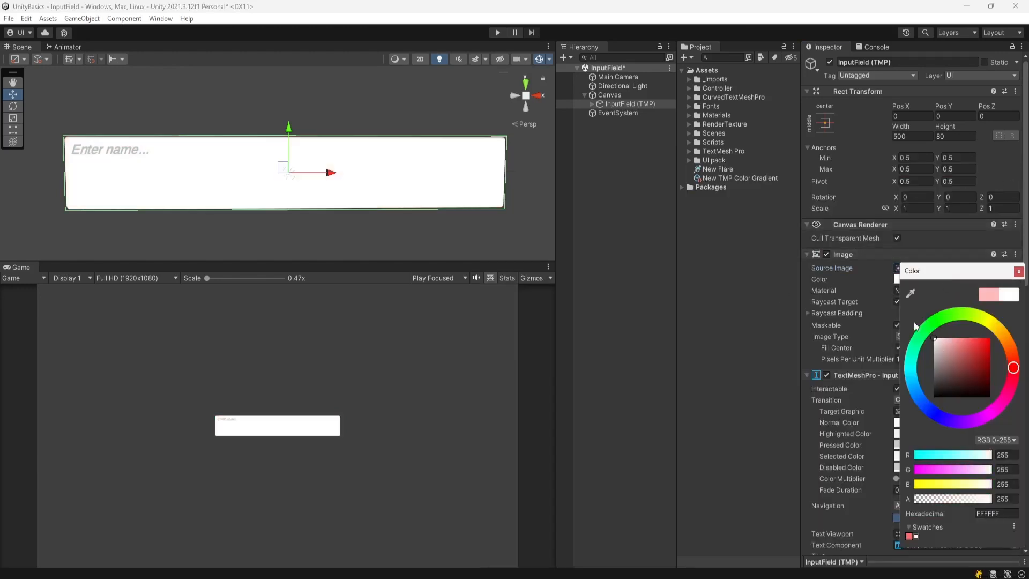
click(1019, 271)
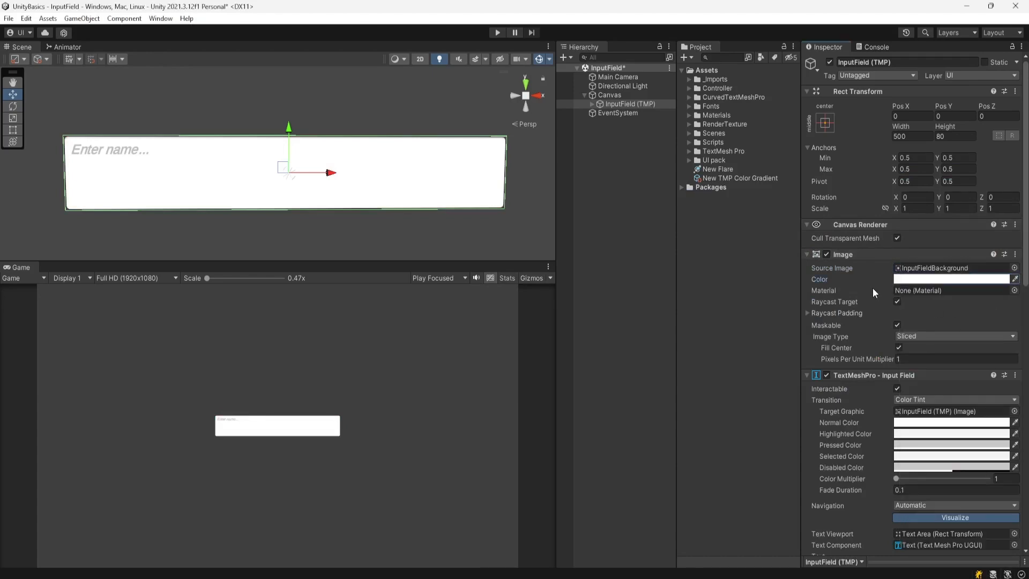
scroll(873, 288, down, 5)
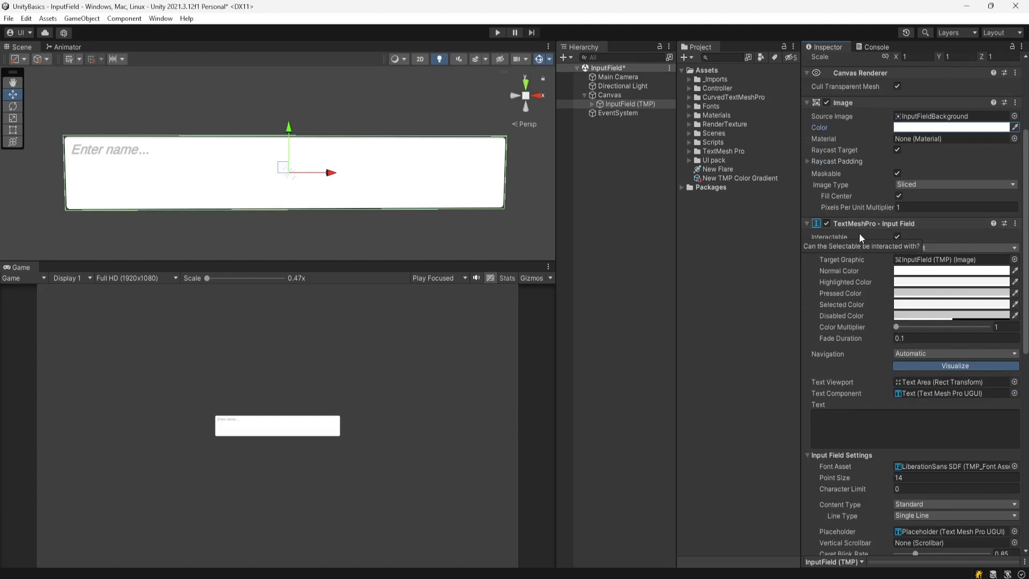
scroll(860, 233, down, 1)
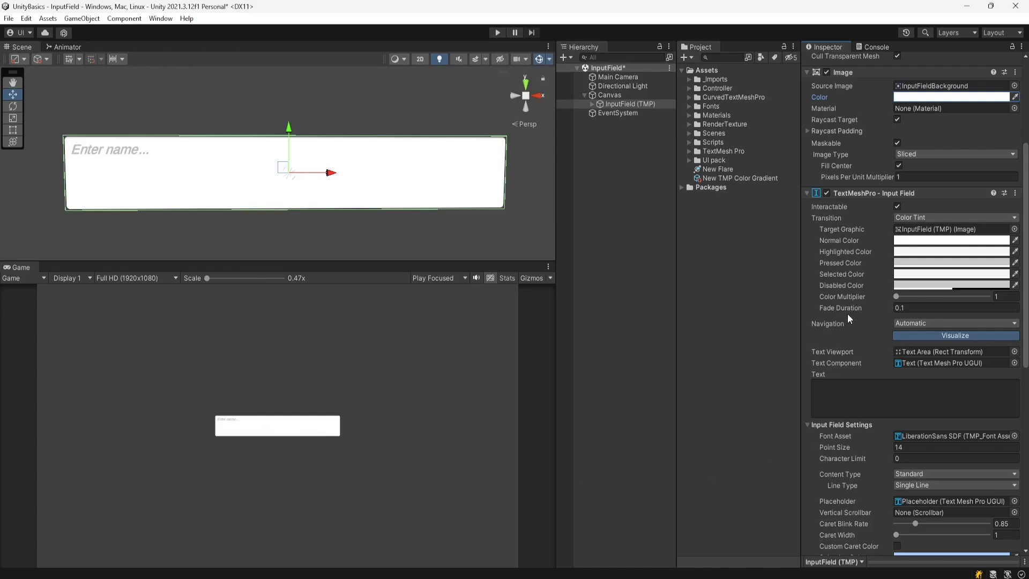
click(922, 218)
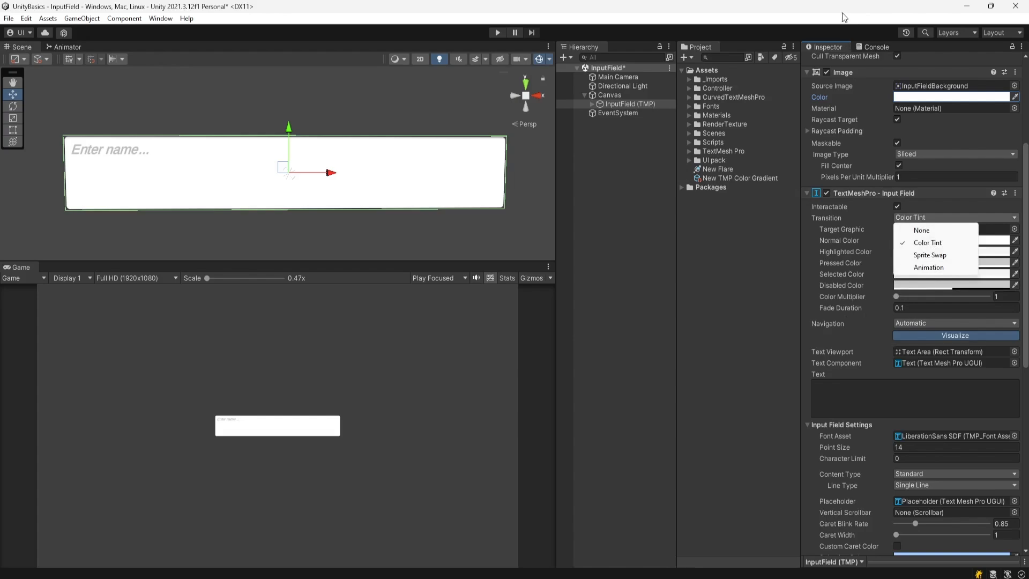
click(843, 29)
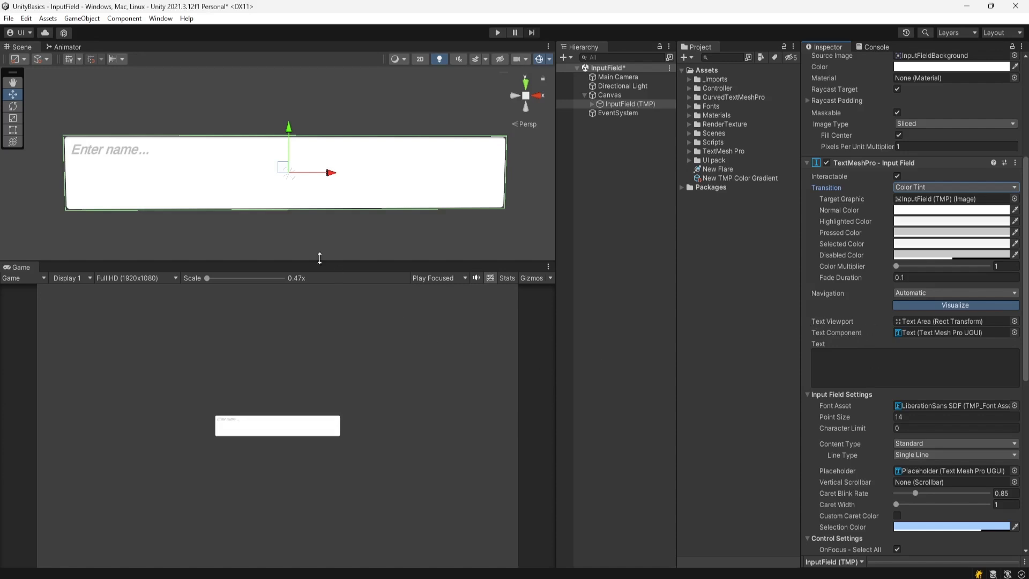
scroll(884, 346, up, 2)
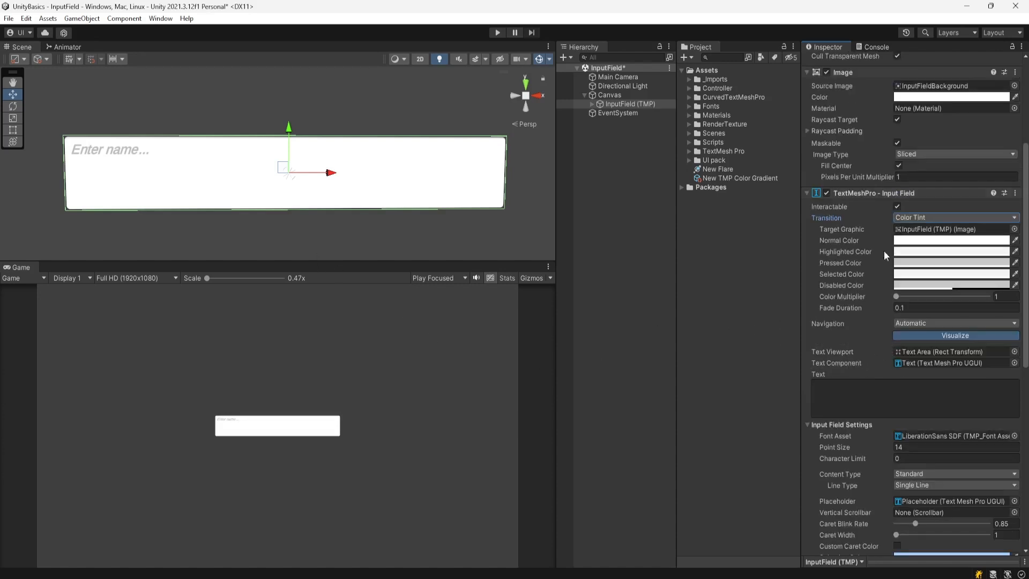
- Set the input field's background colour back to a light pink tint
click(951, 97)
click(950, 159)
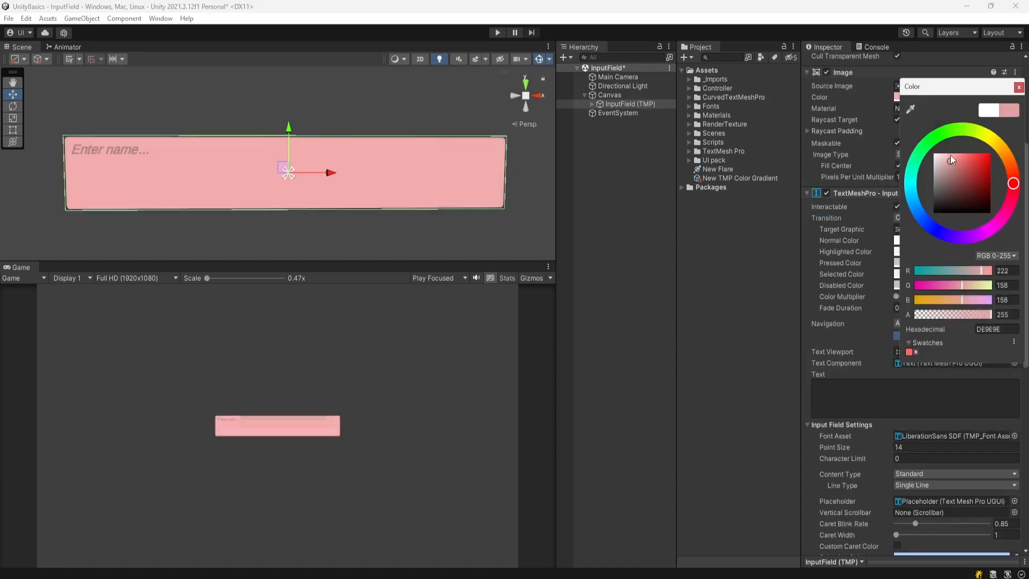
drag(950, 155, 950, 151)
click(1019, 87)
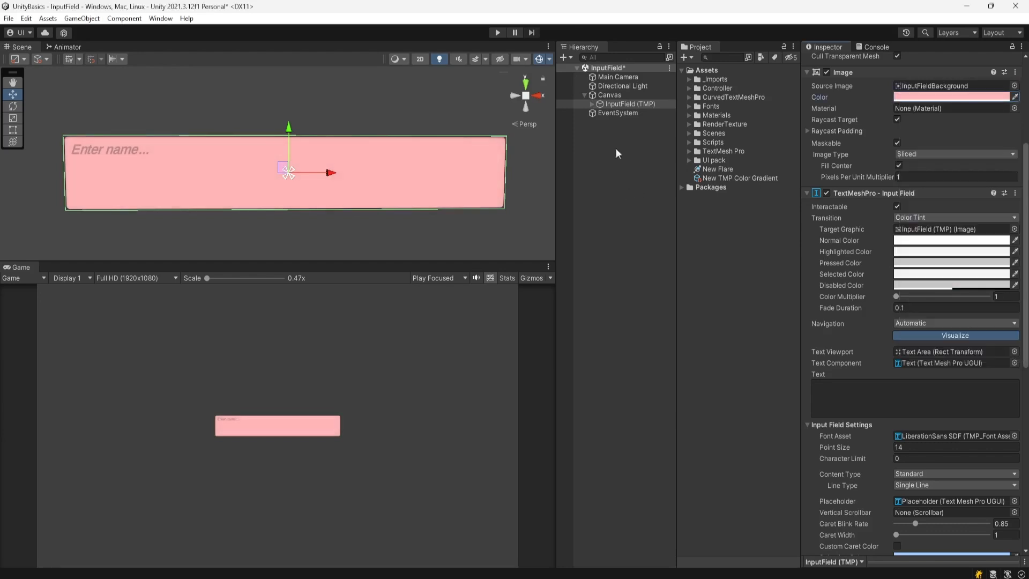
- Select the Text Area inside InputField (TMP) and zoom the Scene view onto the field
click(592, 104)
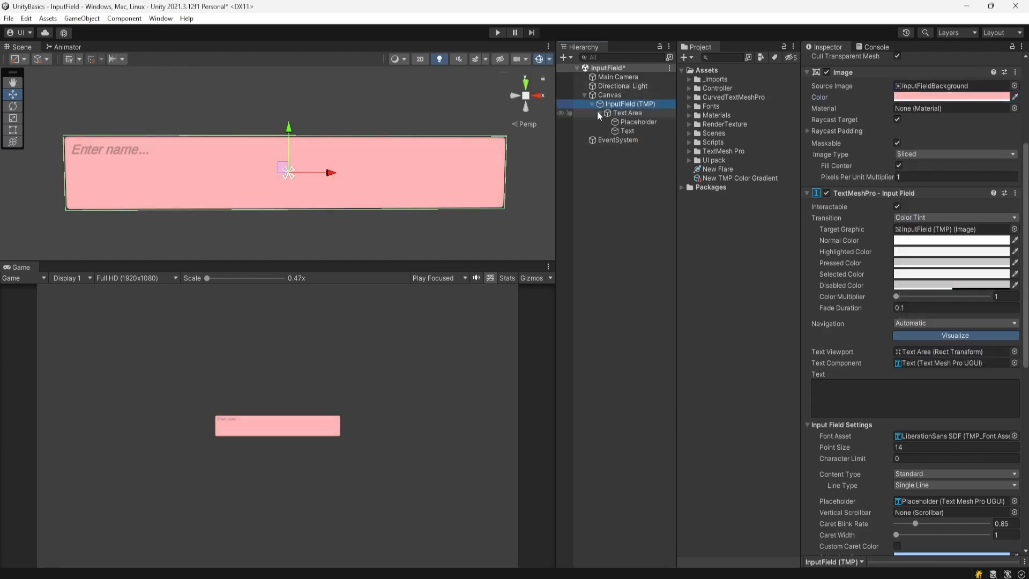
click(629, 112)
scroll(110, 173, up, 2)
middle_drag(110, 174, 270, 196)
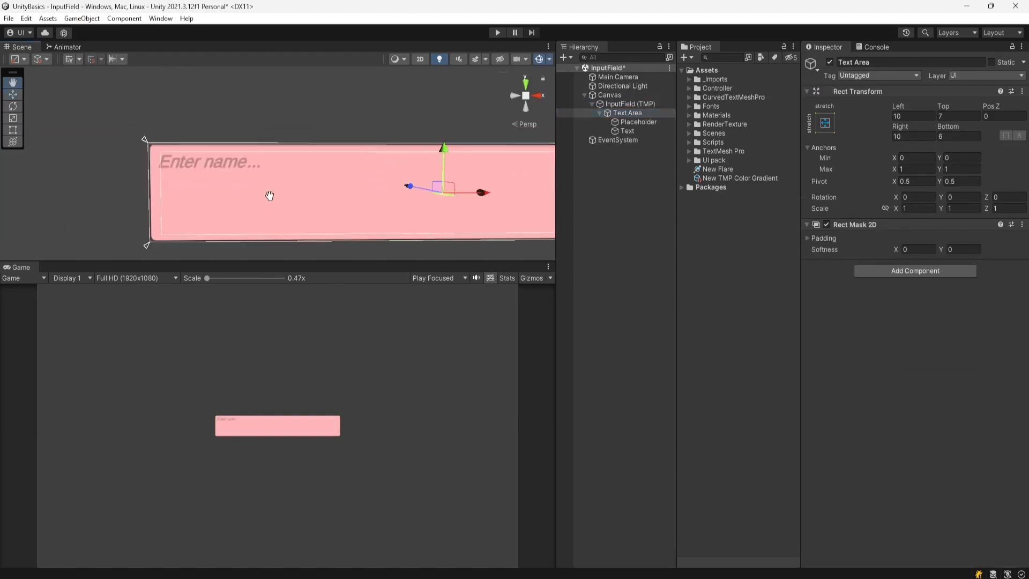
scroll(161, 188, up, 3)
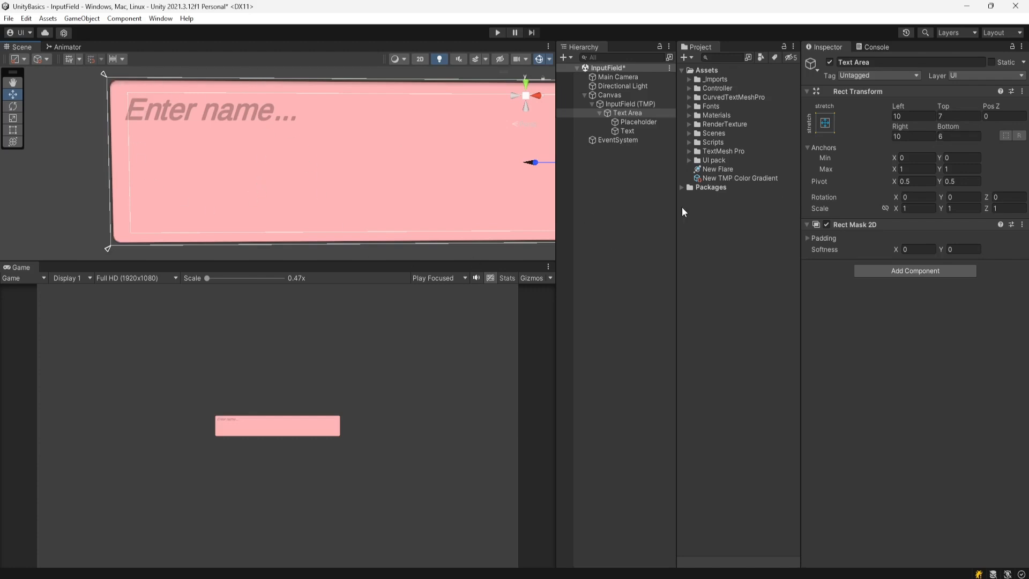
click(632, 107)
- Set the input field's Font Asset to Fancake SDF
scroll(957, 340, down, 3)
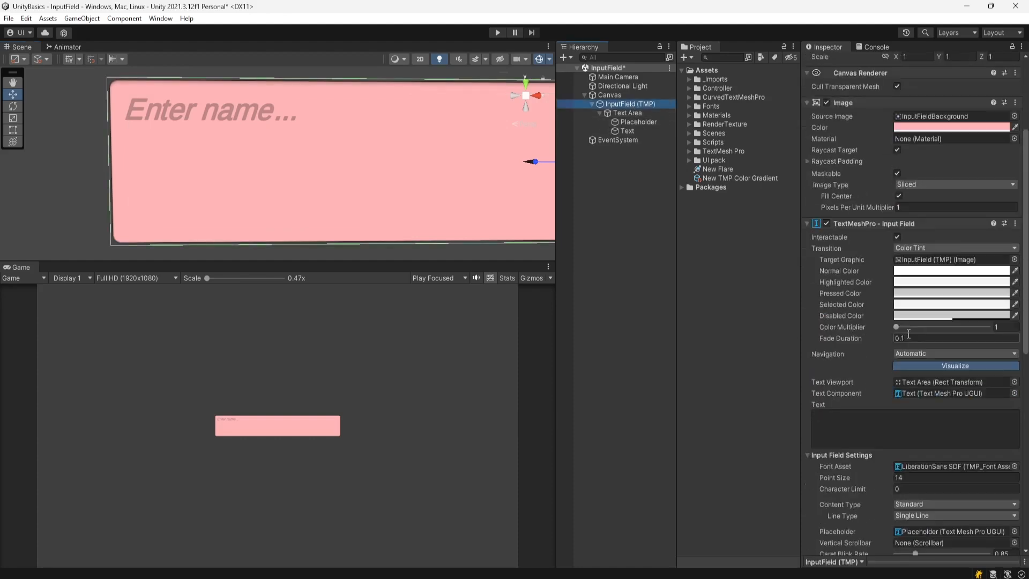
scroll(835, 349, down, 2)
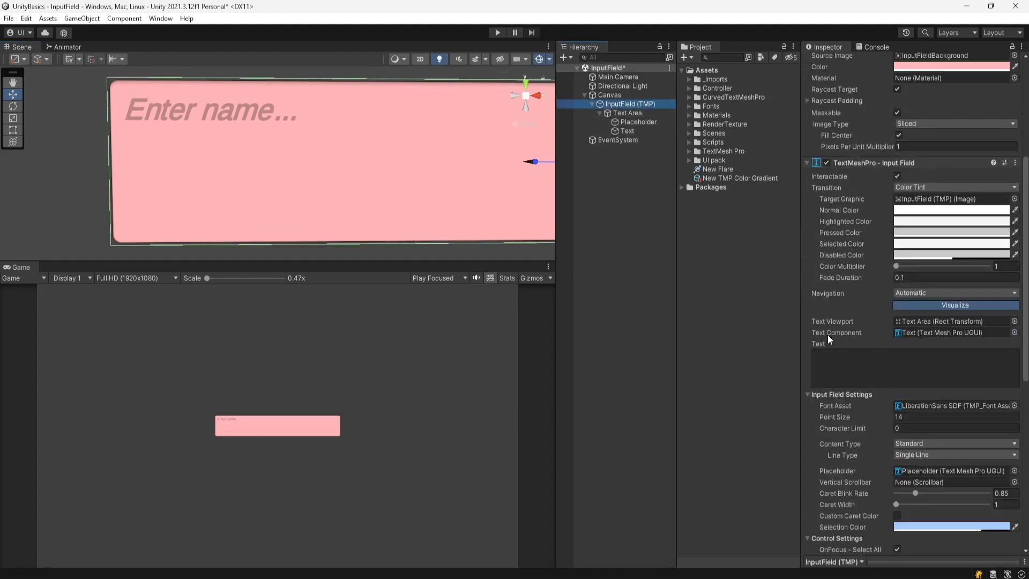
click(921, 333)
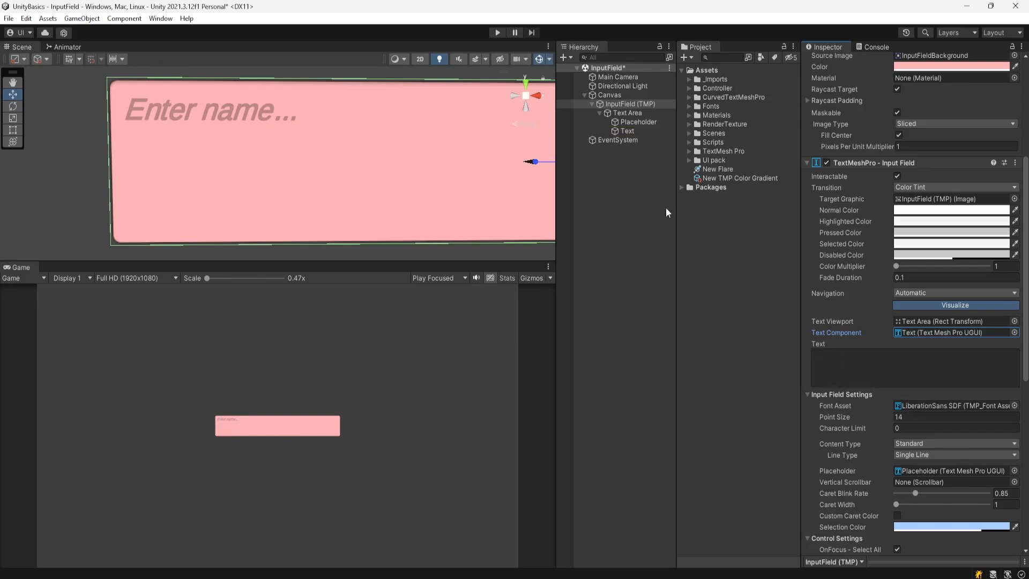
scroll(865, 384, down, 2)
scroll(857, 369, down, 4)
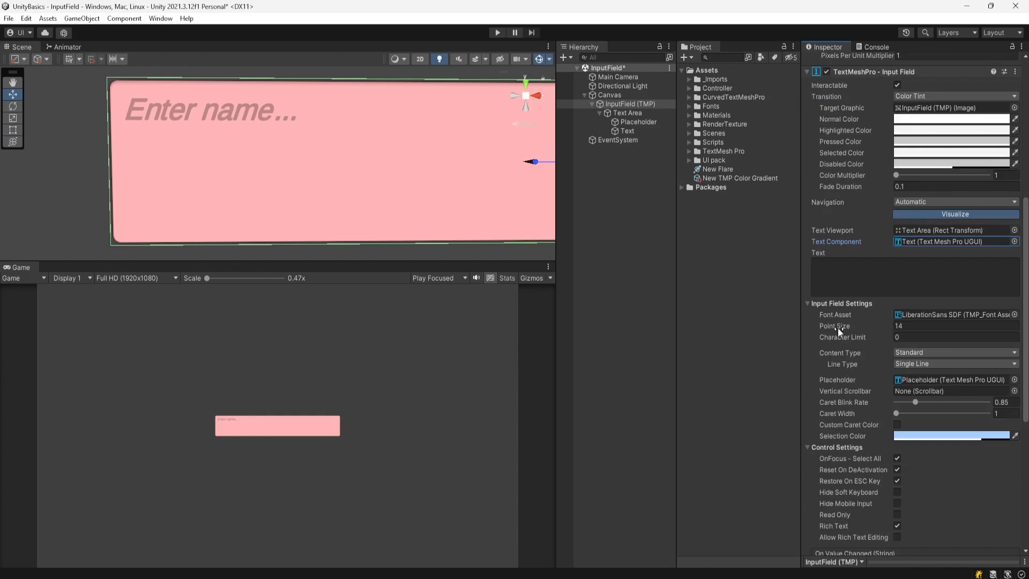
click(1014, 315)
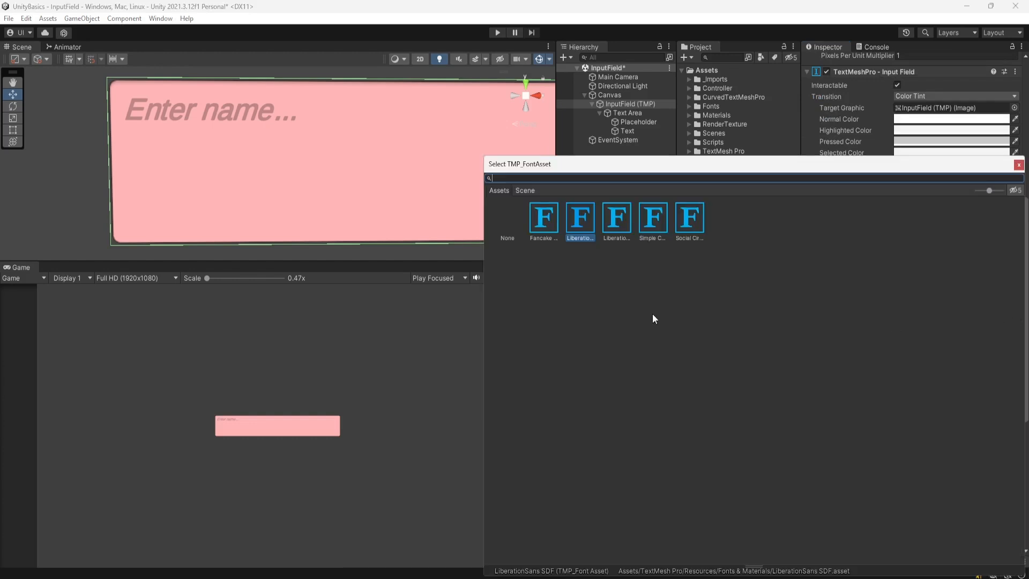
click(543, 225)
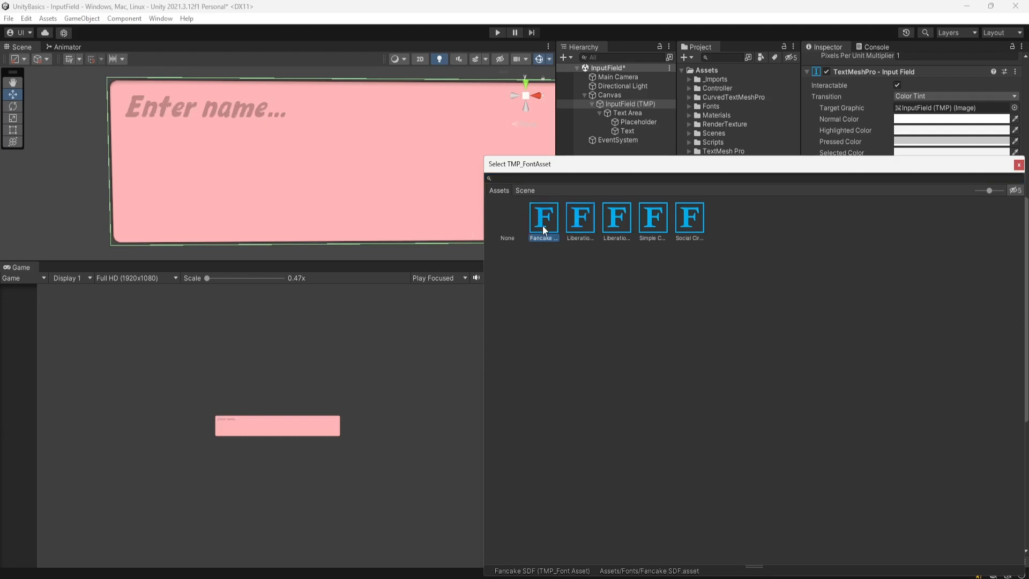
click(1018, 165)
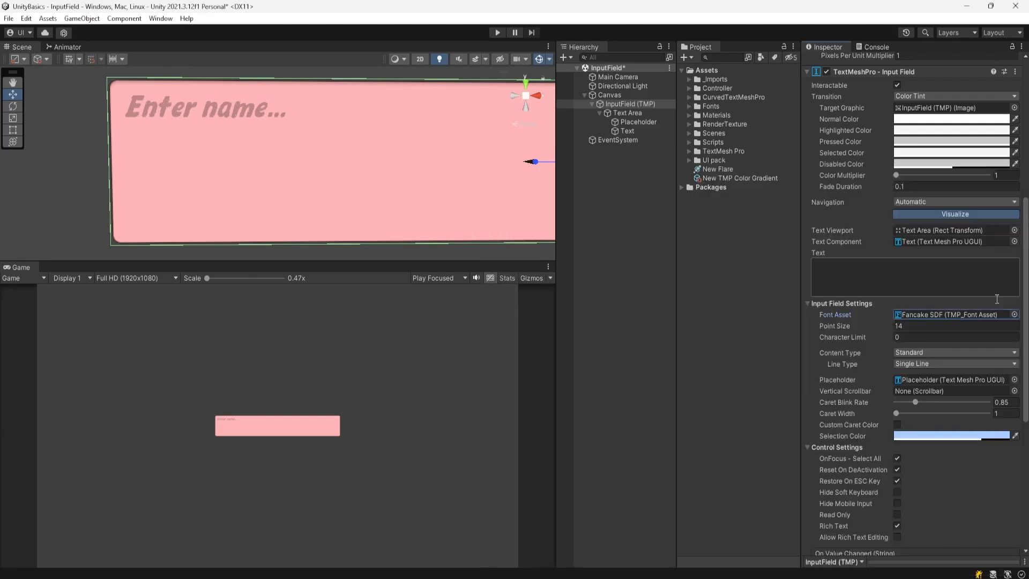
- Review the point size of 14, then the Placeholder and Text objects, and reselect the input field
click(909, 326)
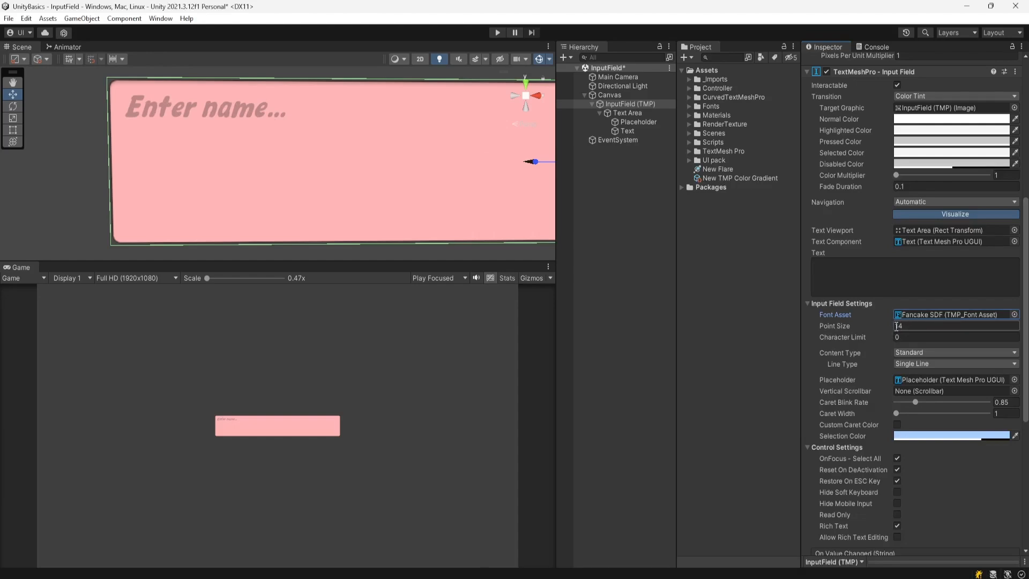
click(640, 124)
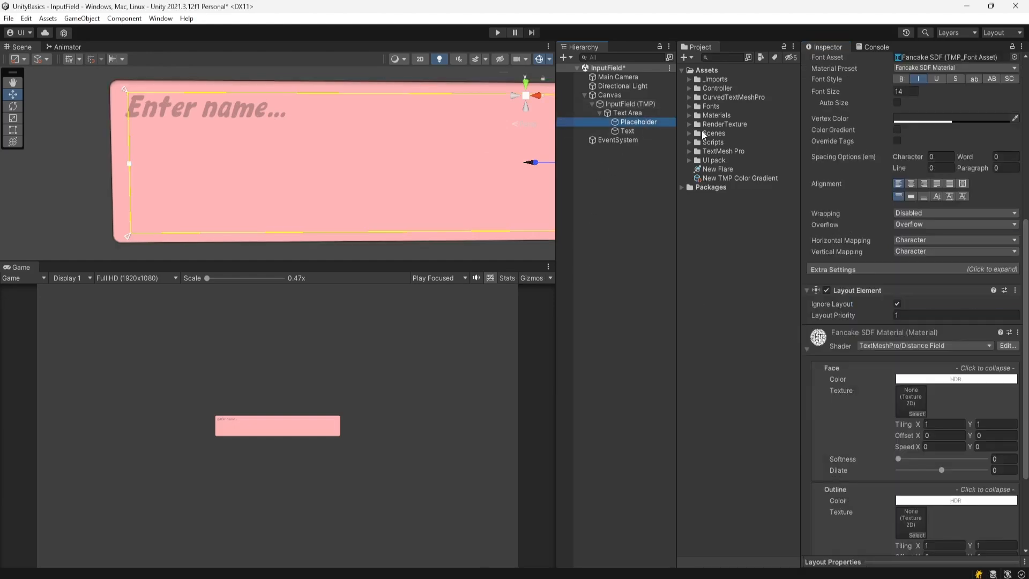
scroll(914, 201, up, 5)
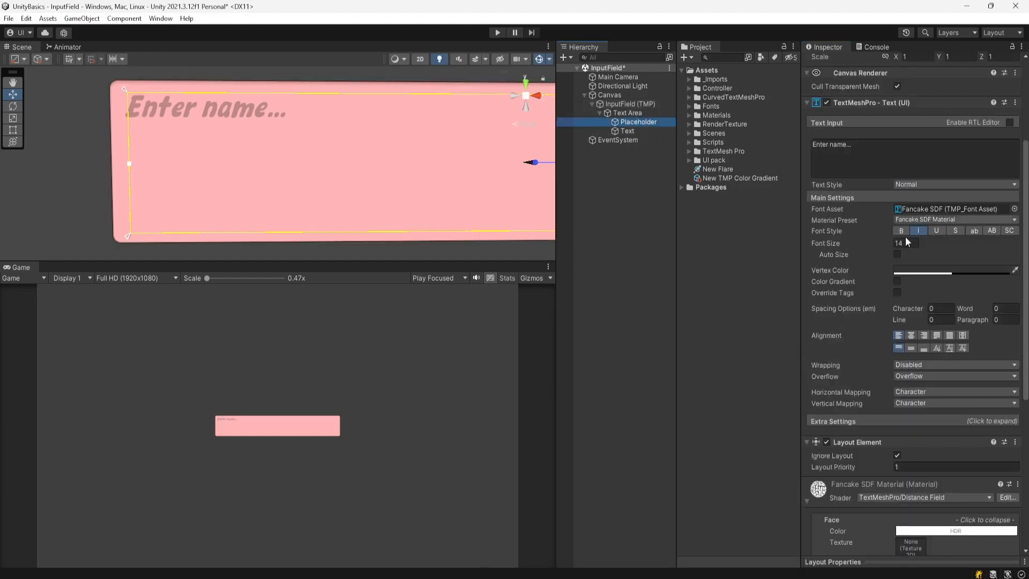
click(628, 131)
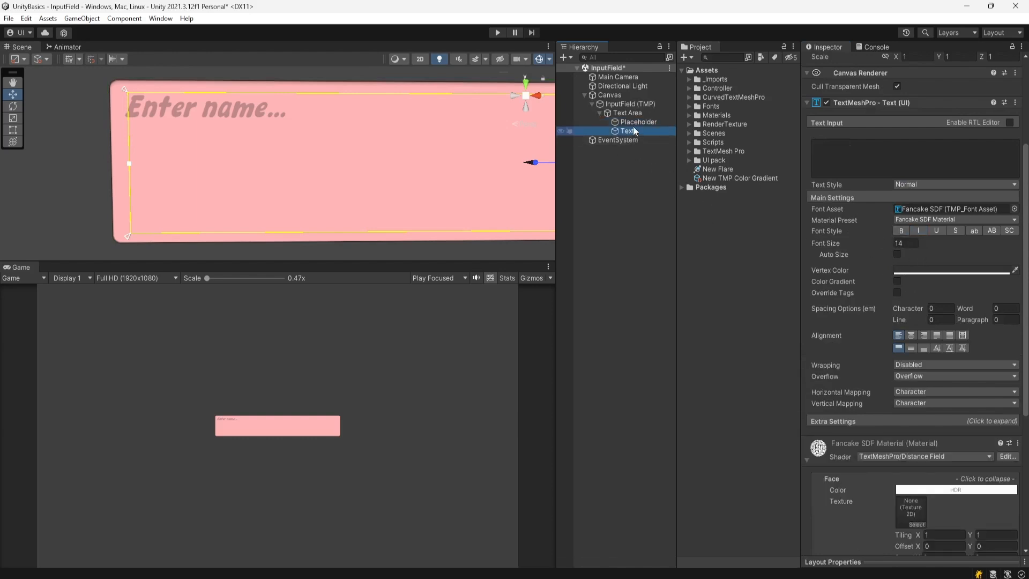
click(629, 103)
scroll(852, 263, down, 3)
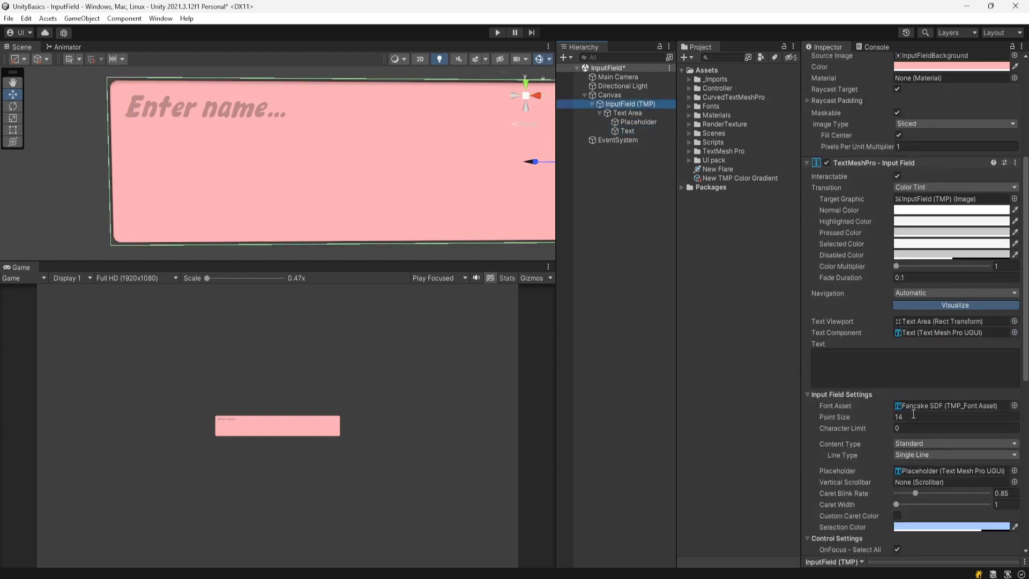
- Set Point Size to 40 and check the Placeholder and Text objects pick up the larger size
click(918, 416)
text(40)
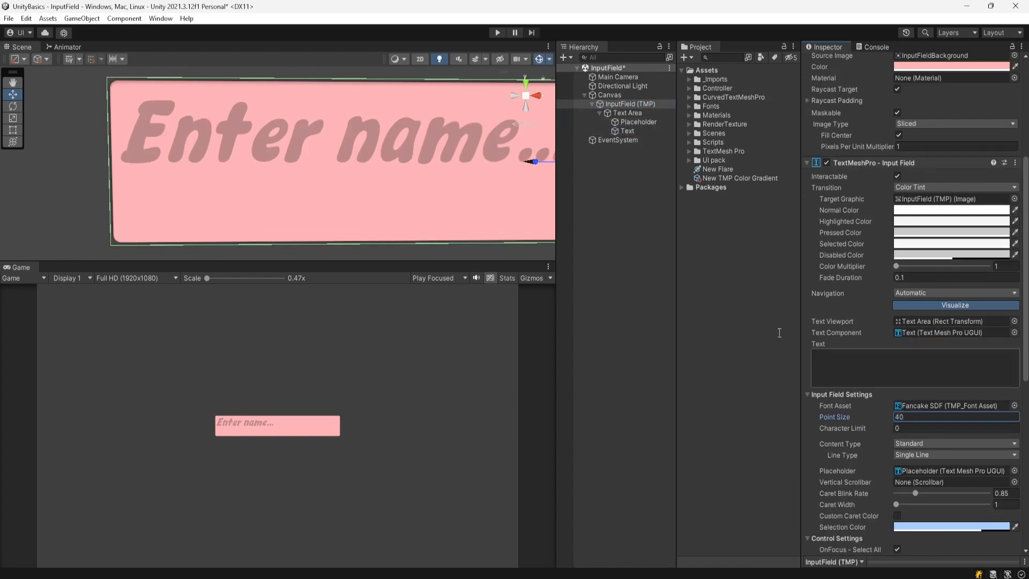
click(632, 122)
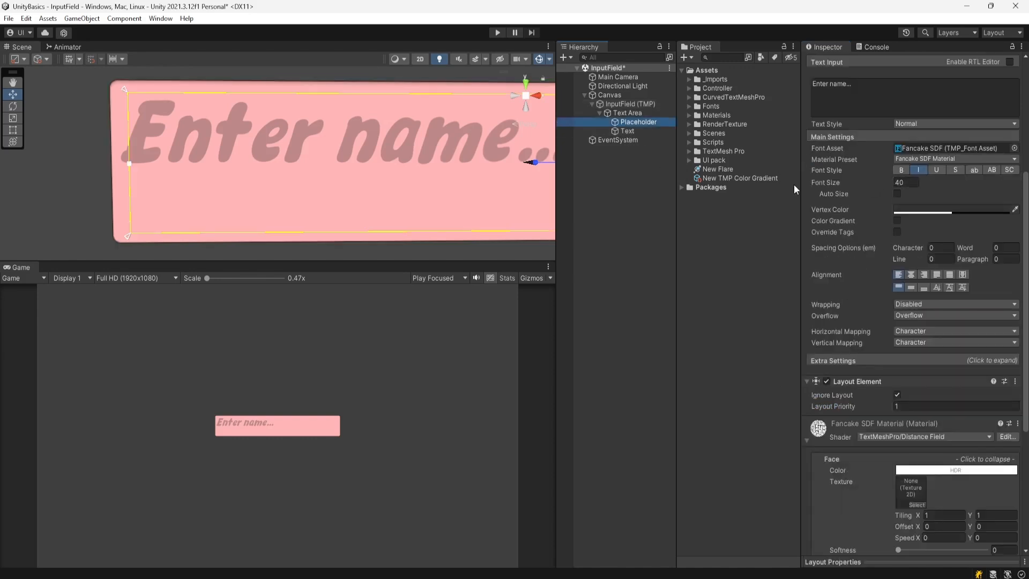
click(627, 131)
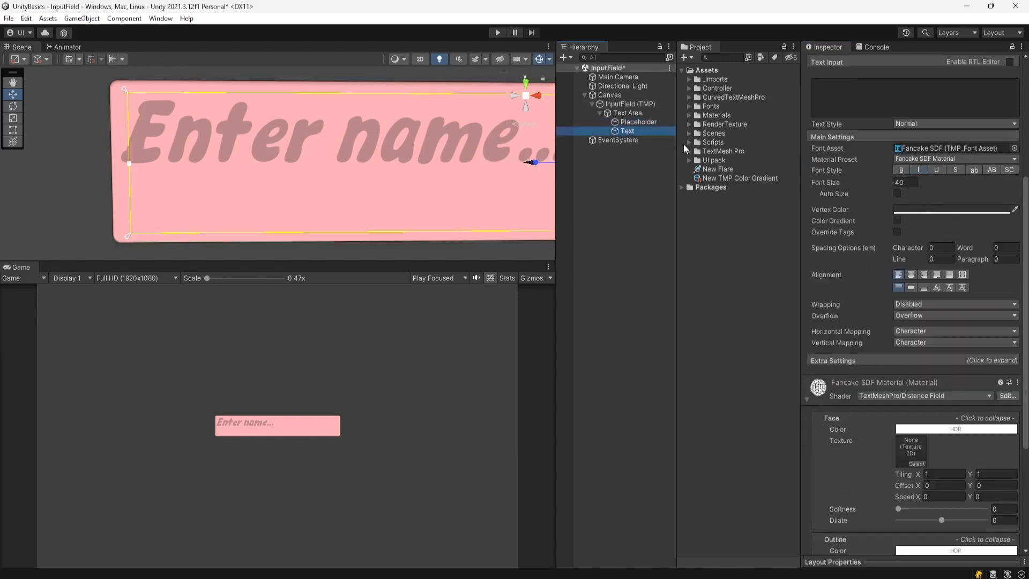
click(630, 104)
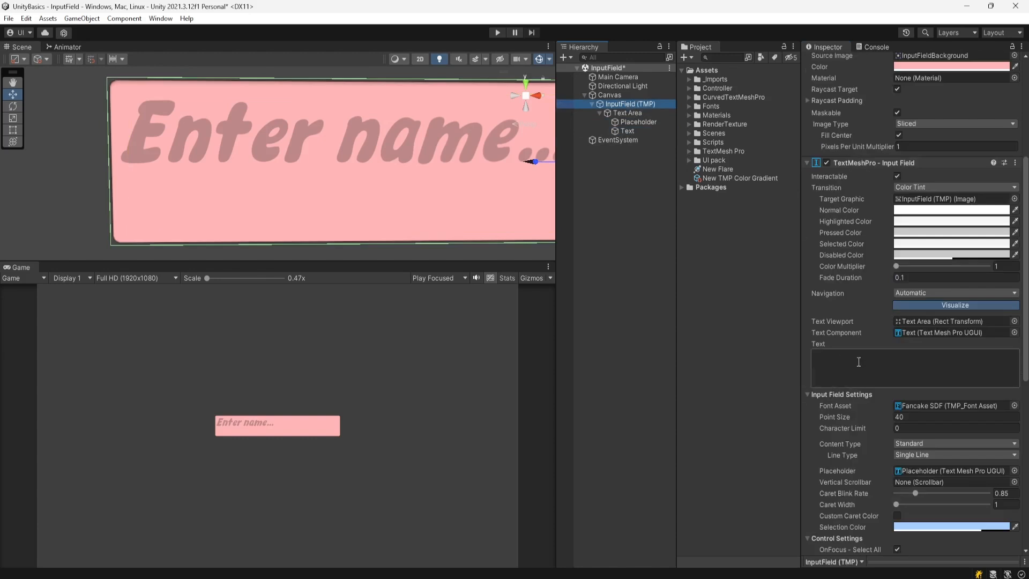
scroll(853, 356, down, 3)
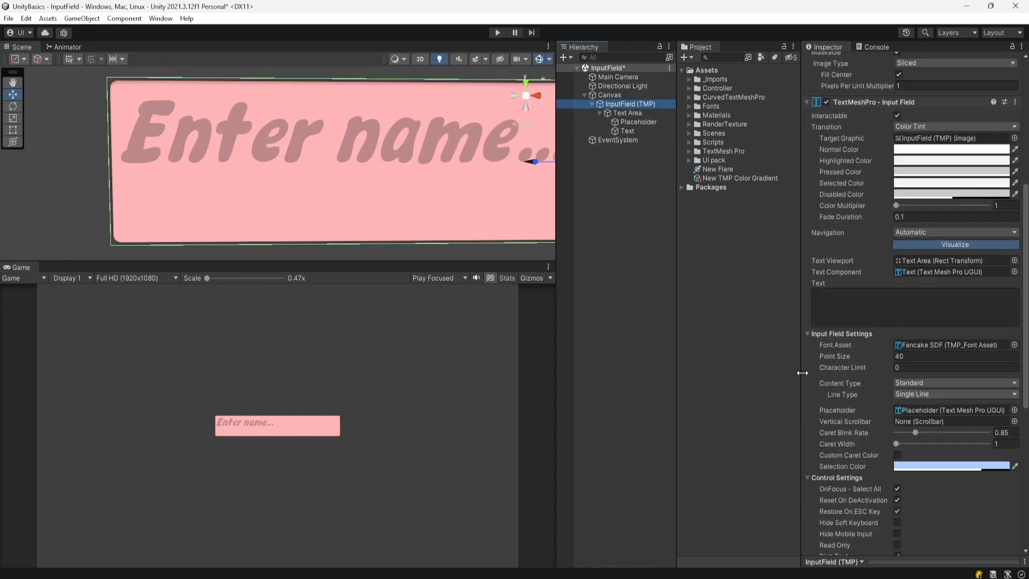
click(905, 367)
text(10)
click(494, 33)
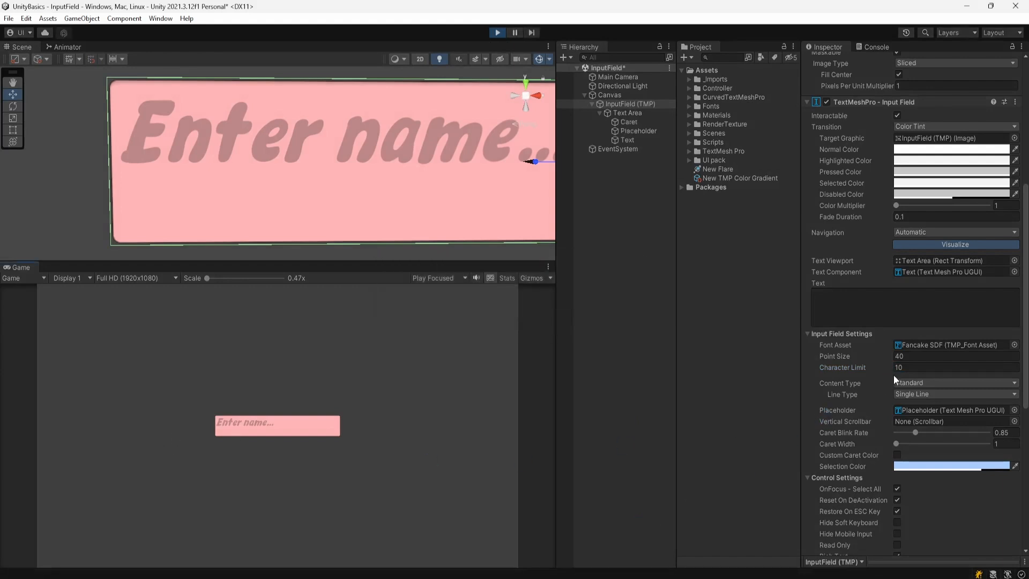
click(235, 425)
text(123)
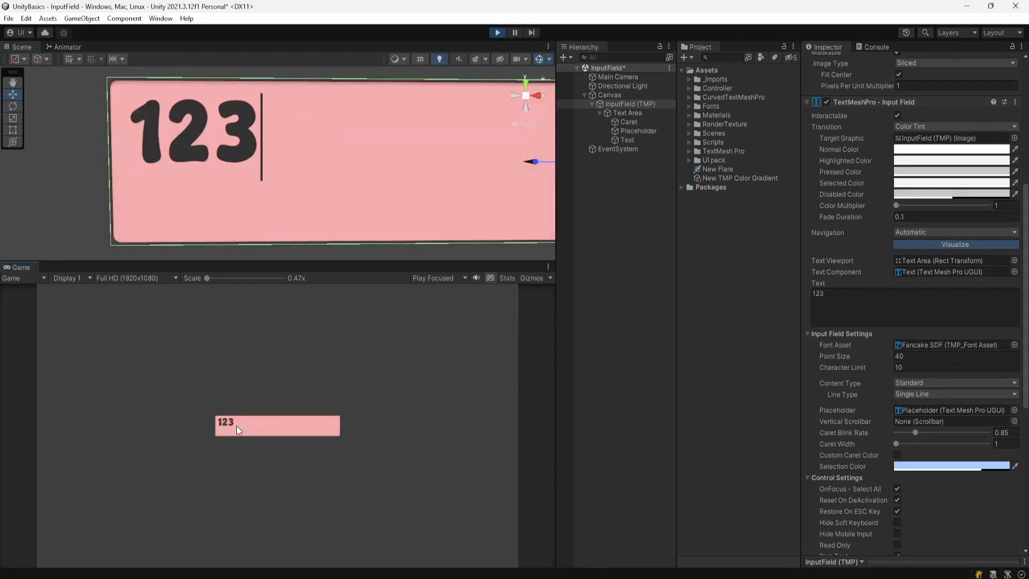
text(4567890)
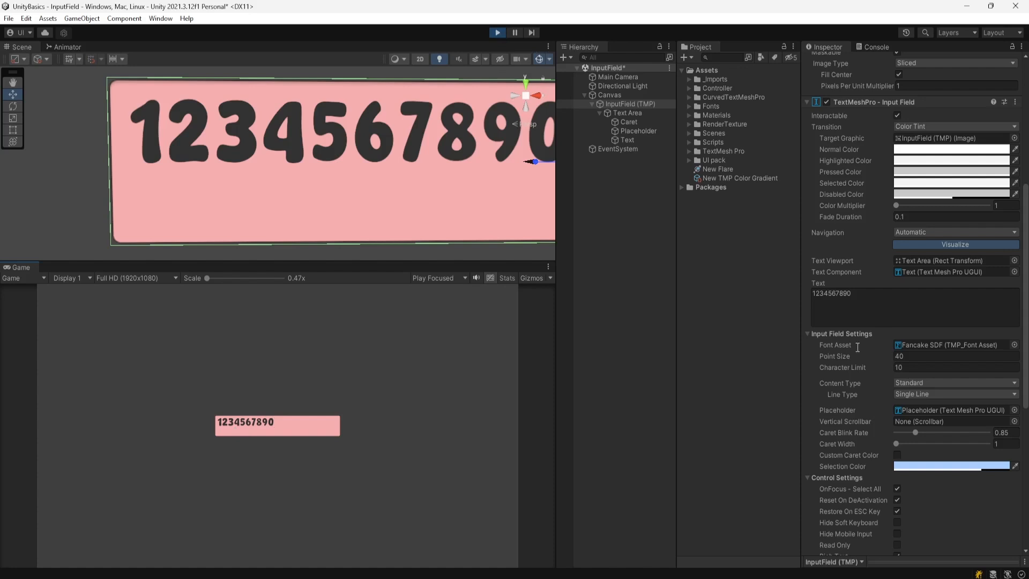
scroll(934, 375, down, 3)
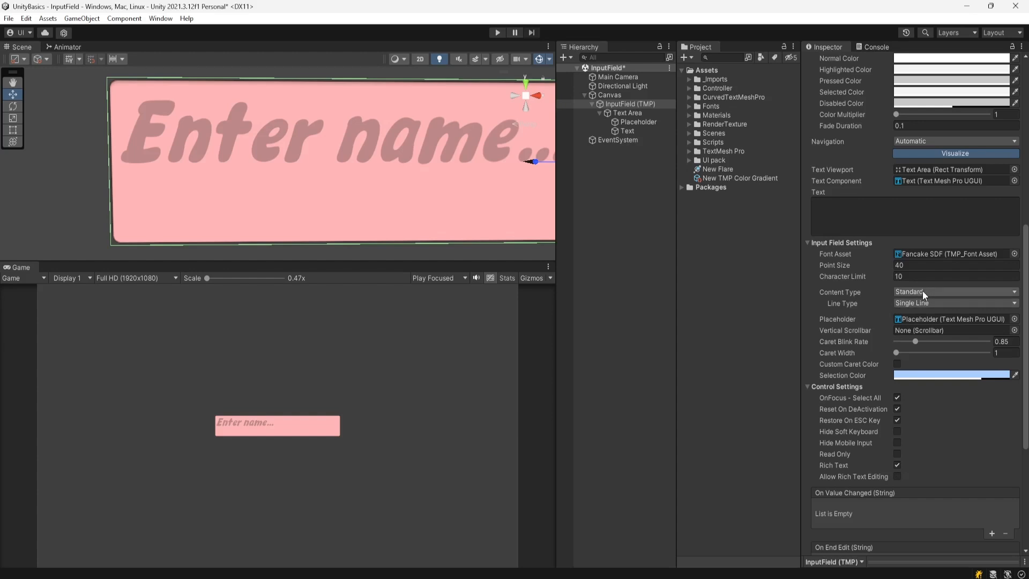
- Try Autocorrected, Integer Number and Decimal Number content types, finishing on Alphanumeric
click(923, 292)
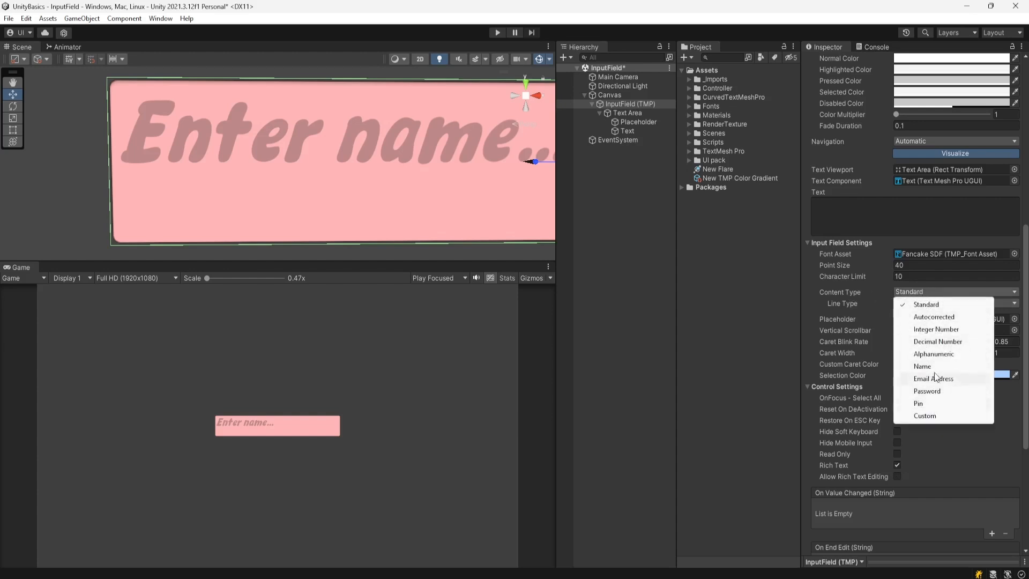
click(940, 317)
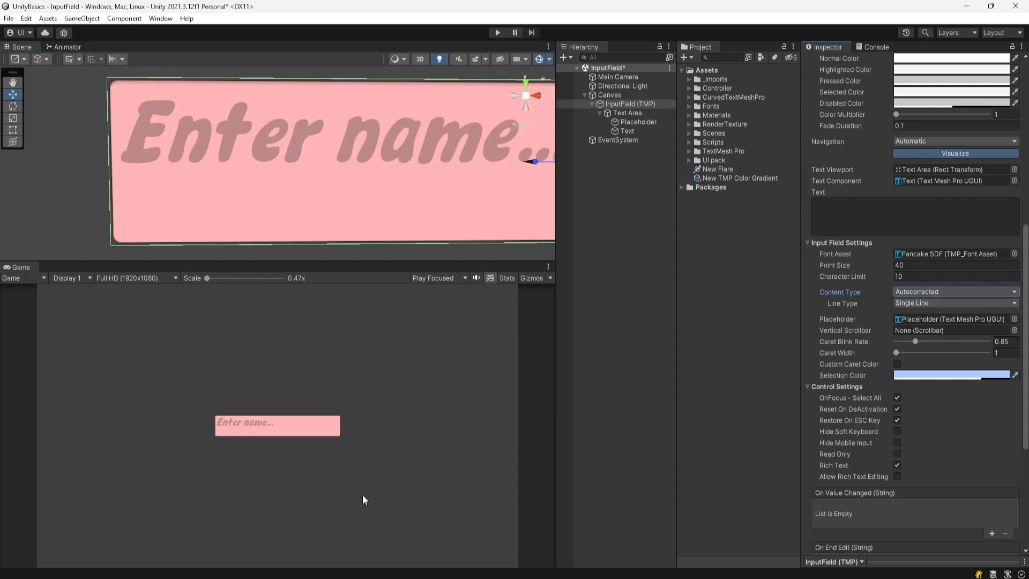
click(939, 292)
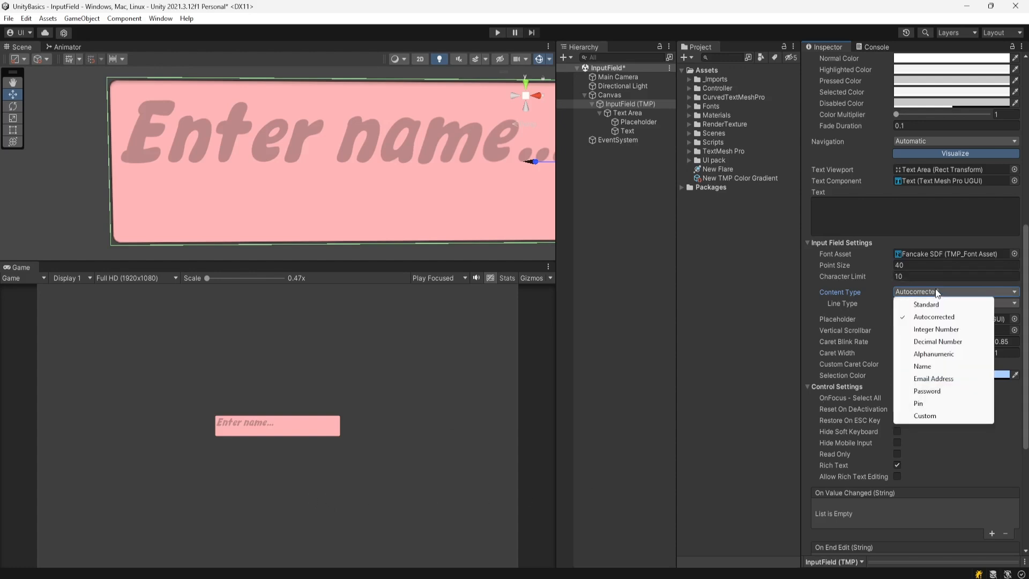
click(938, 329)
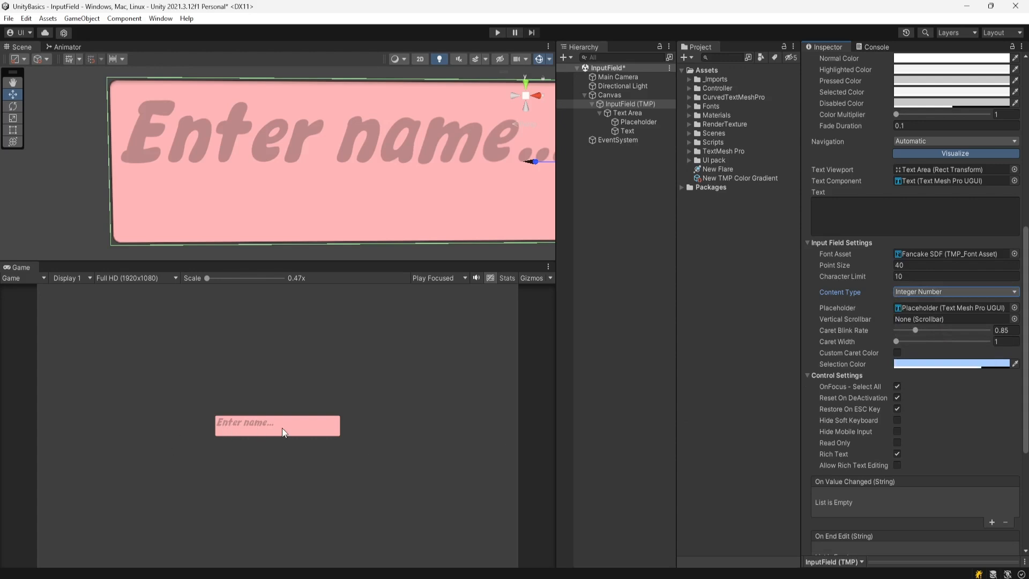
click(920, 292)
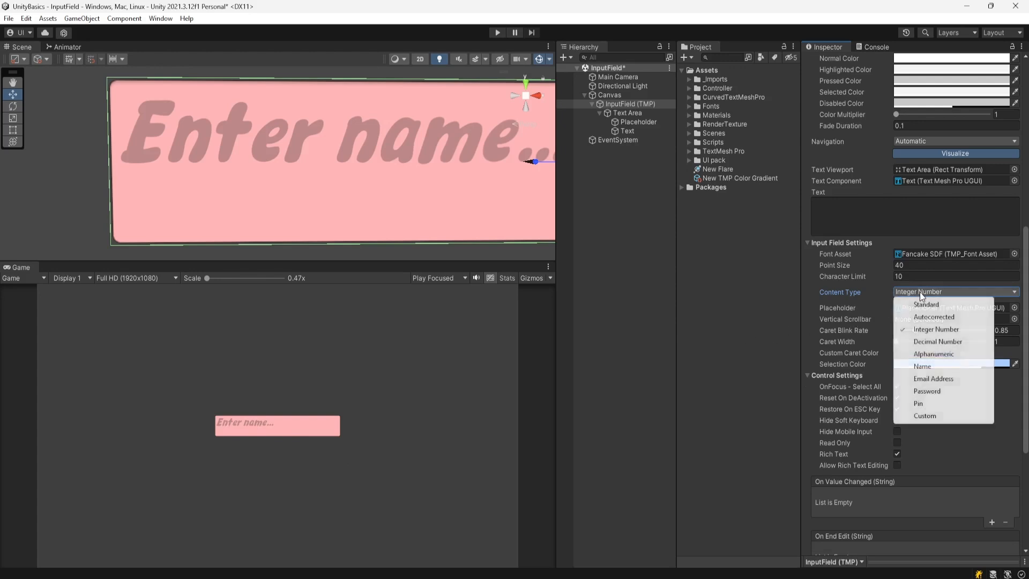
click(939, 343)
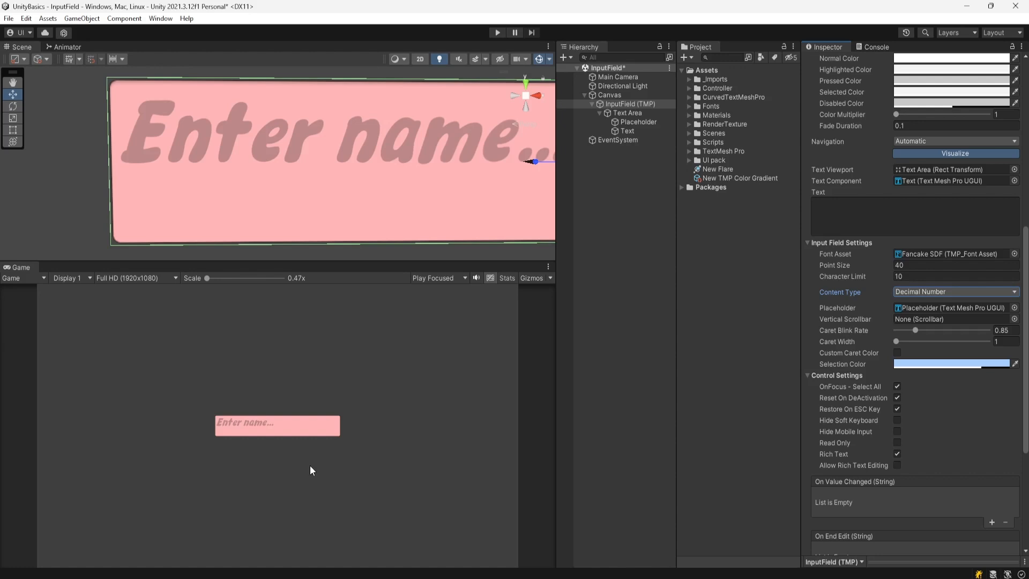
click(939, 291)
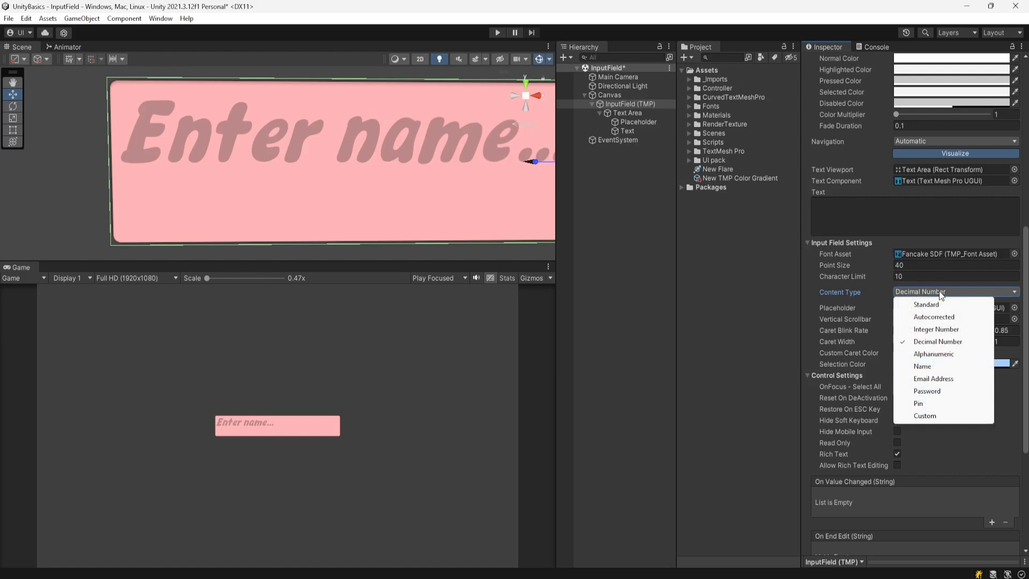
click(942, 355)
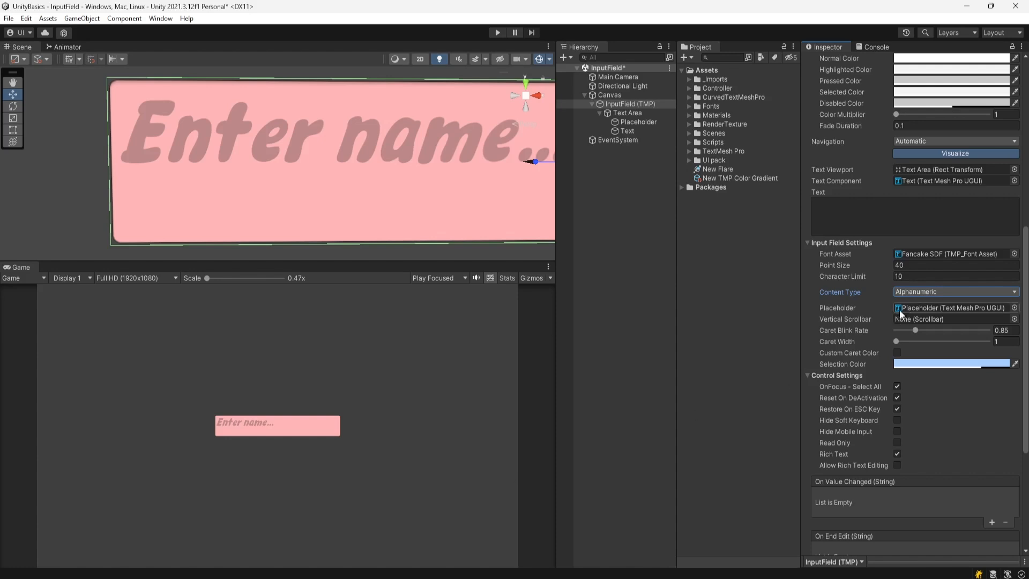
- Cycle Content Type through Name, Email Address and Password, leaving it on Pin
click(923, 293)
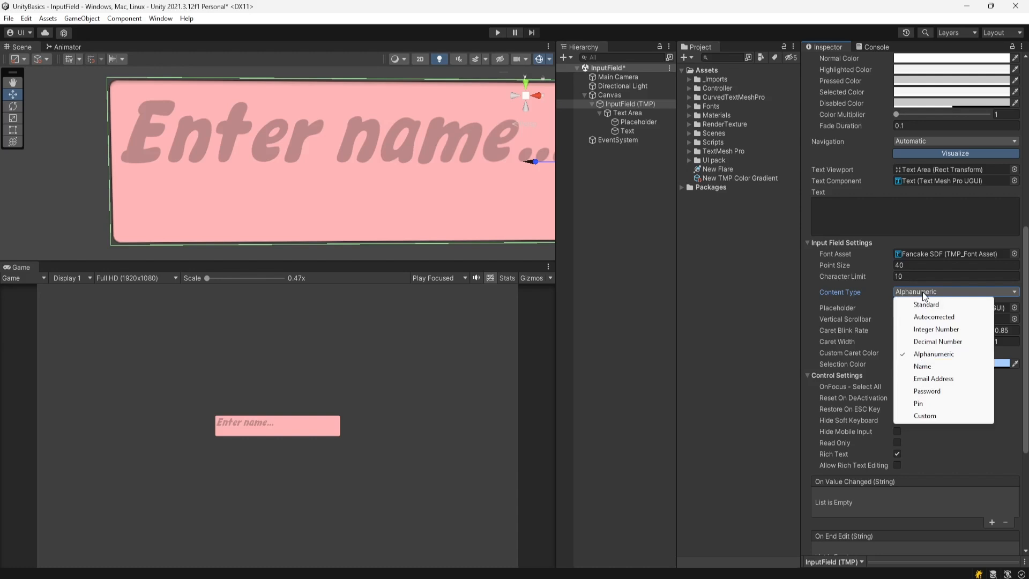
click(926, 366)
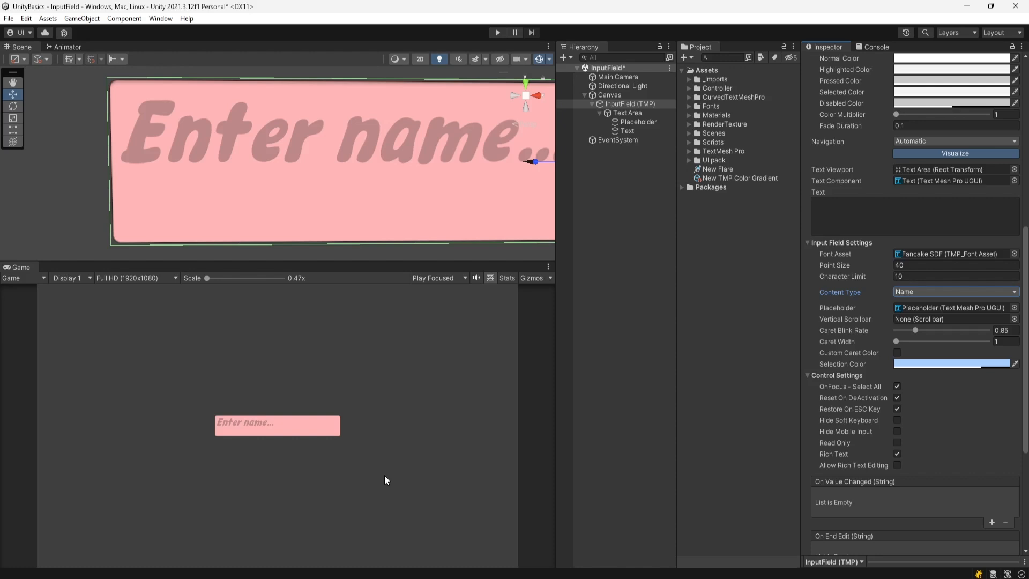
click(918, 294)
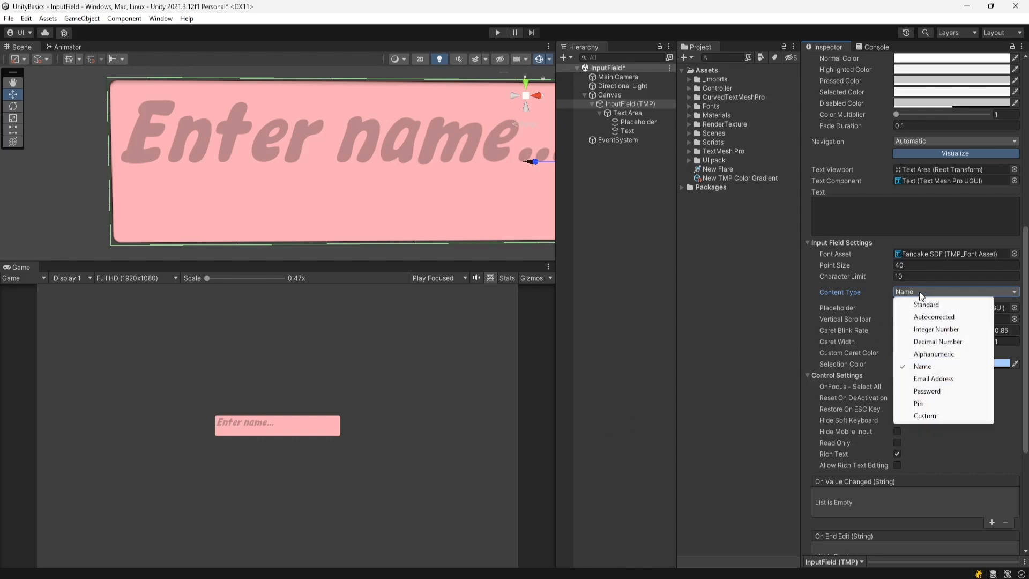
click(937, 380)
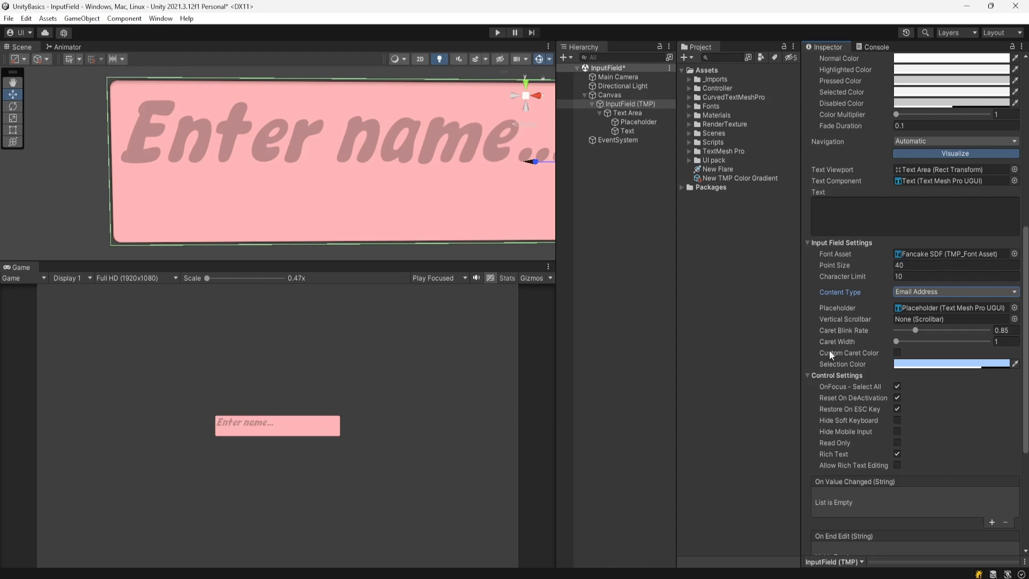
click(932, 292)
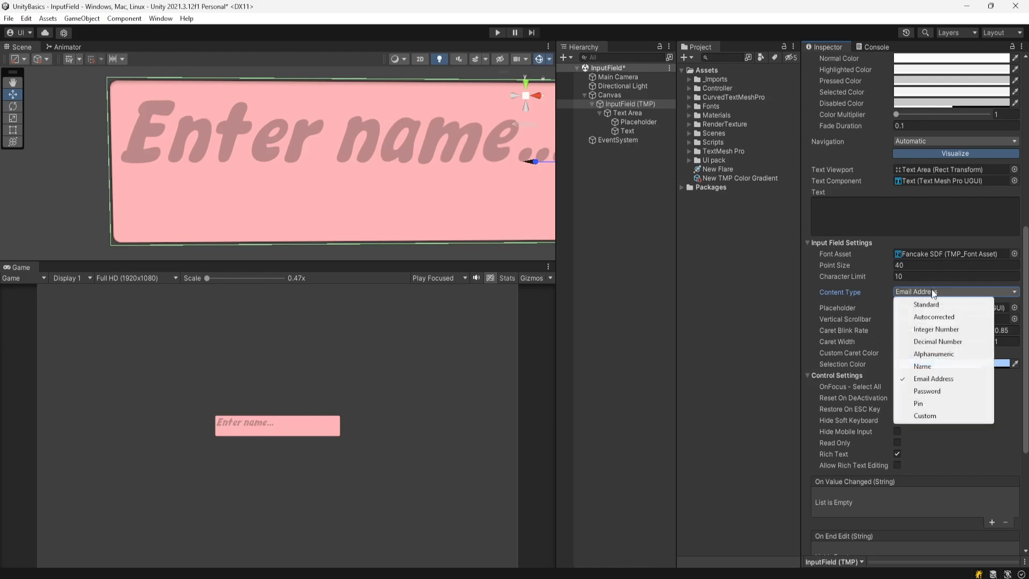
click(936, 393)
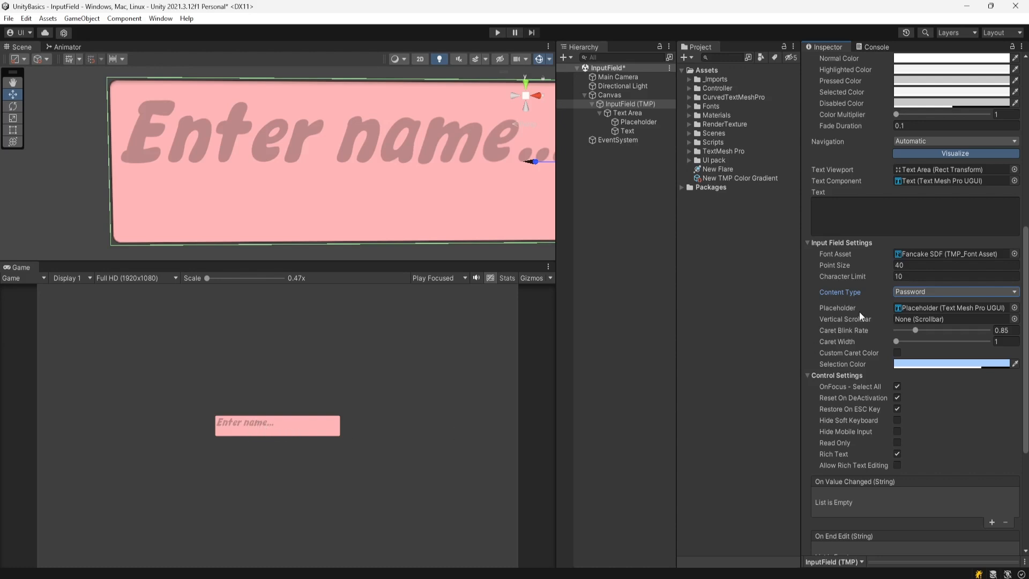
click(925, 291)
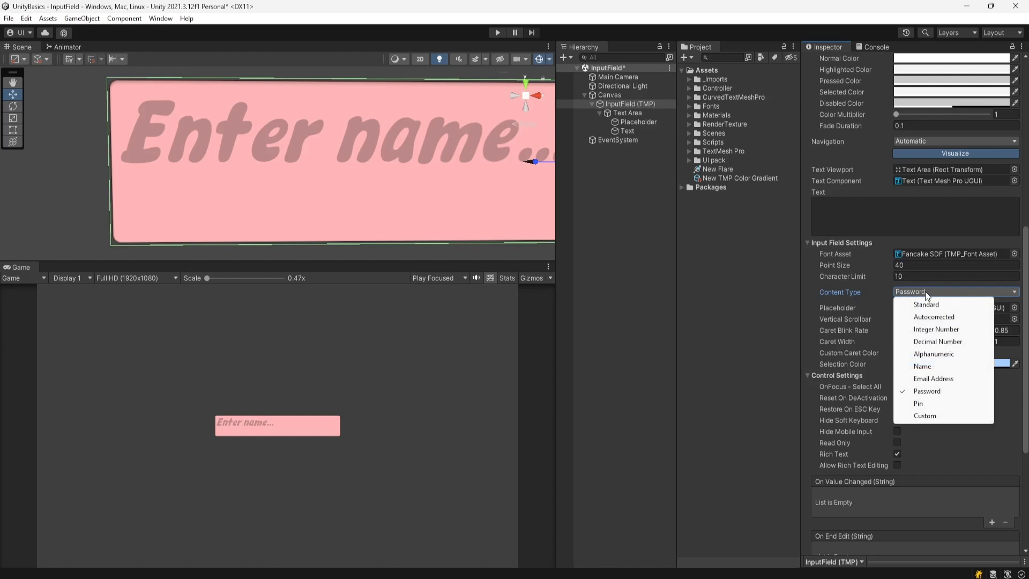
click(923, 404)
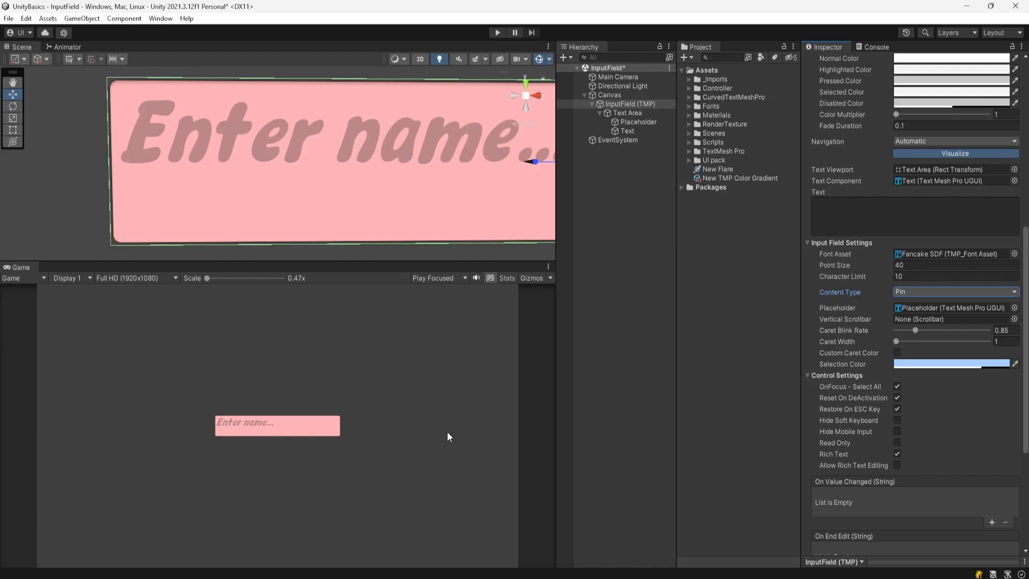
click(920, 292)
- Switch to Custom, review Password input, Number Pad keyboard and Digit validation, then return to Standard
click(920, 291)
click(919, 416)
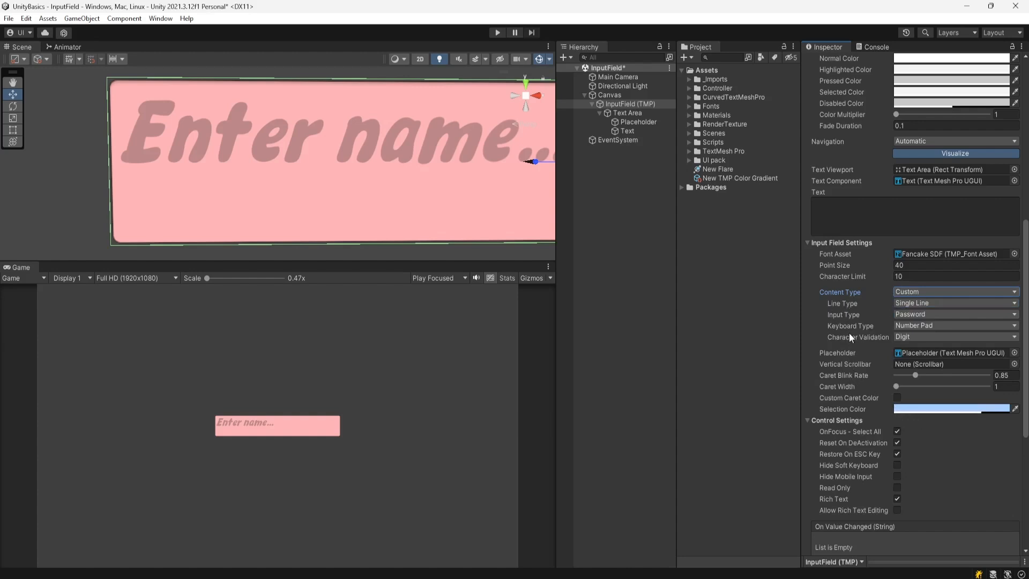
click(917, 317)
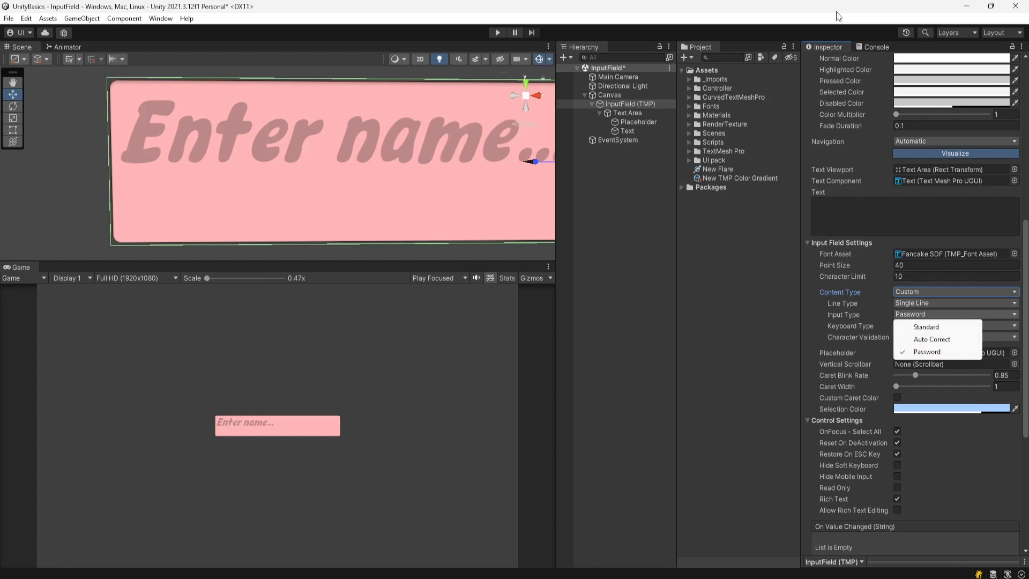
click(870, 300)
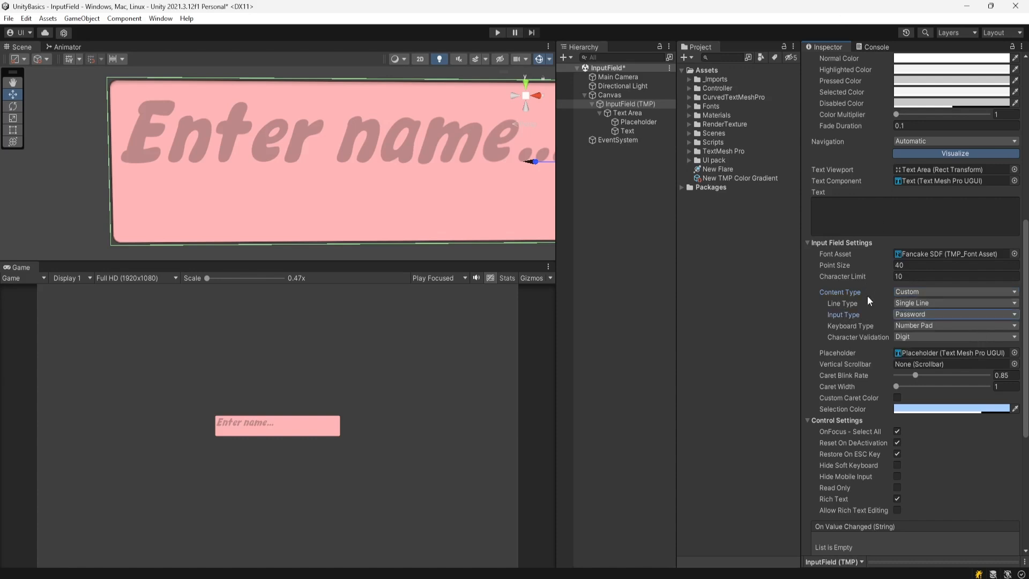
click(906, 325)
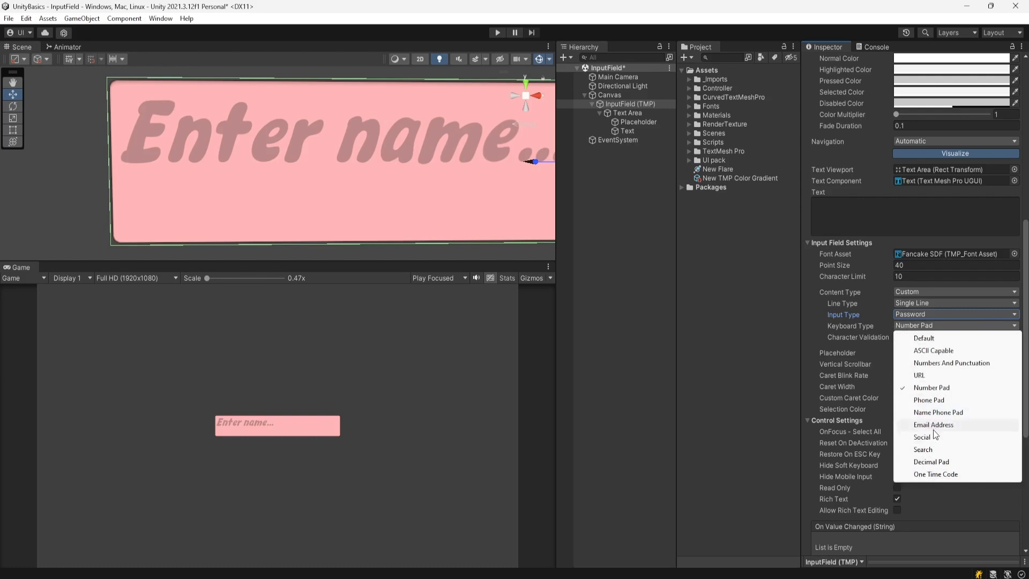
click(896, 318)
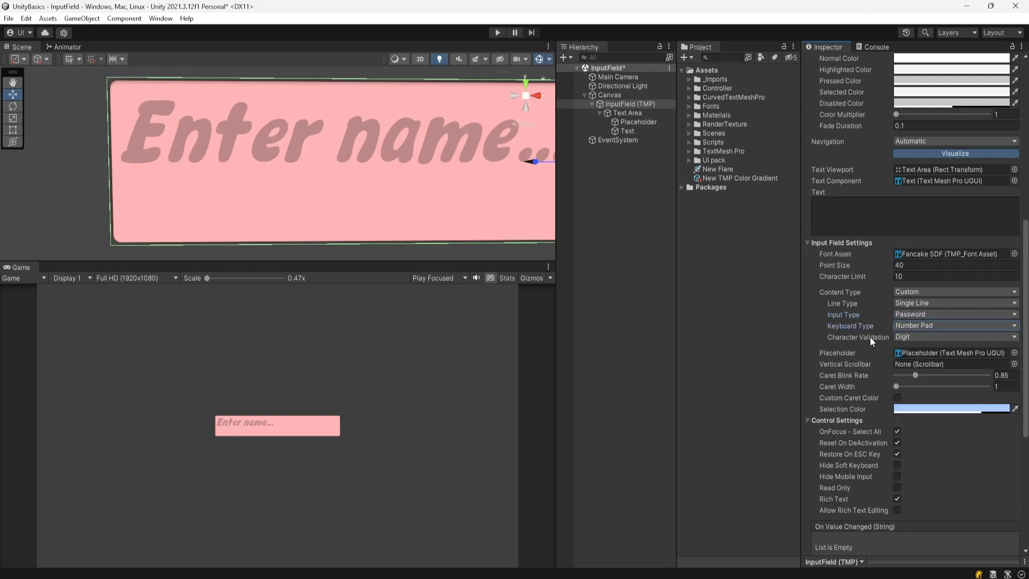
click(910, 337)
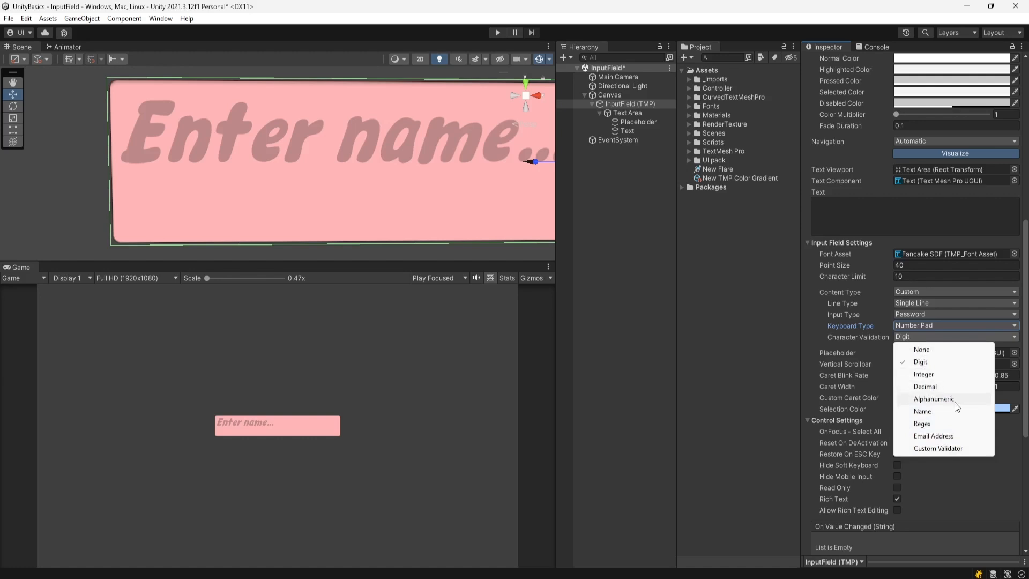
click(855, 6)
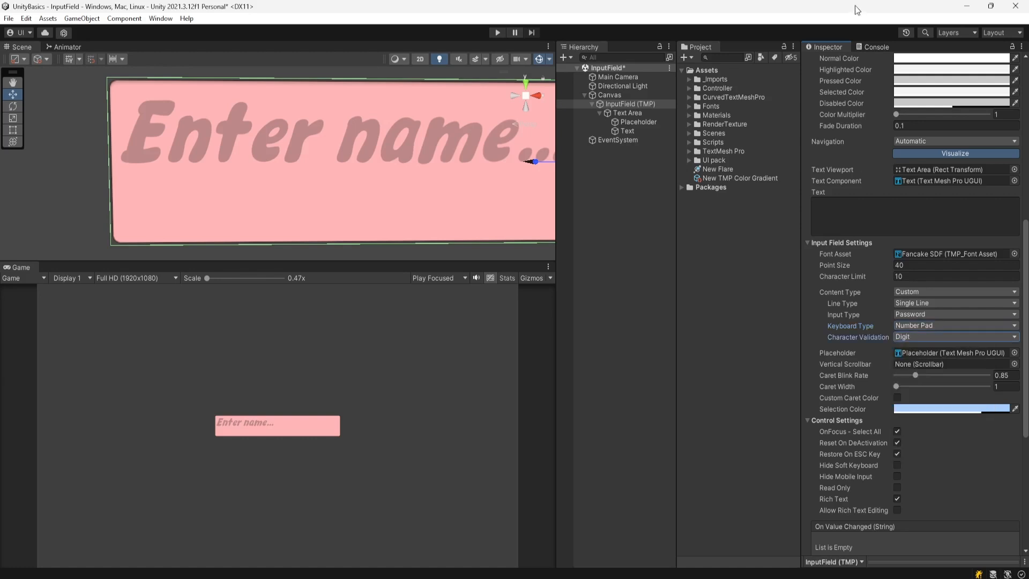
click(918, 290)
click(925, 305)
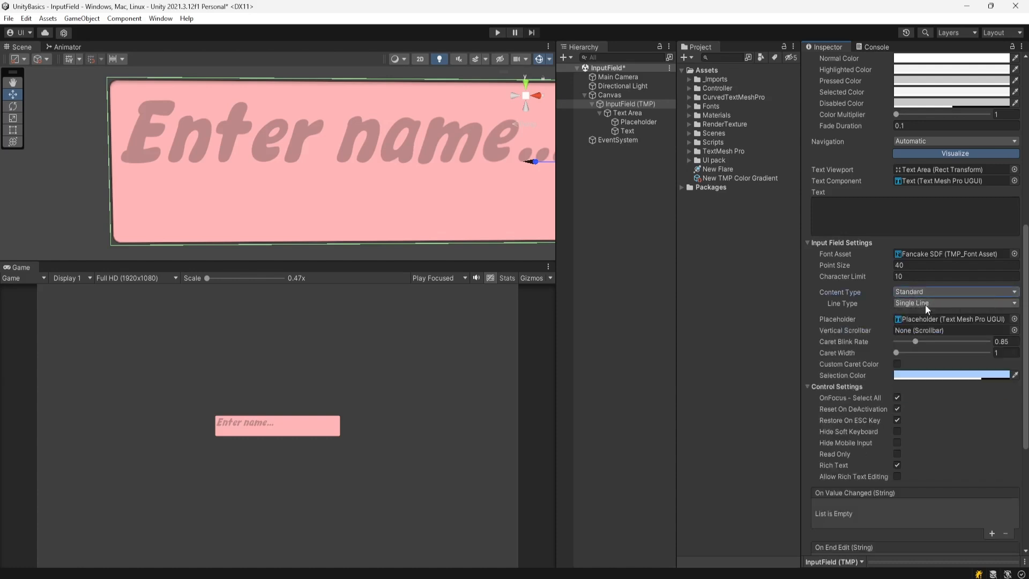
- Enter Play mode and type a lowercase name into the pink input field in the Game view
click(496, 32)
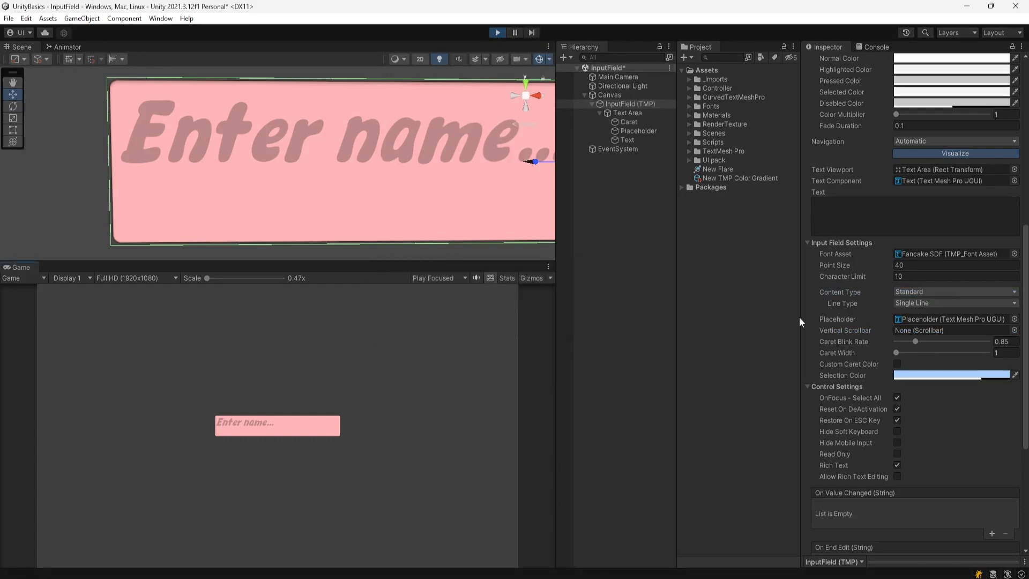
click(238, 434)
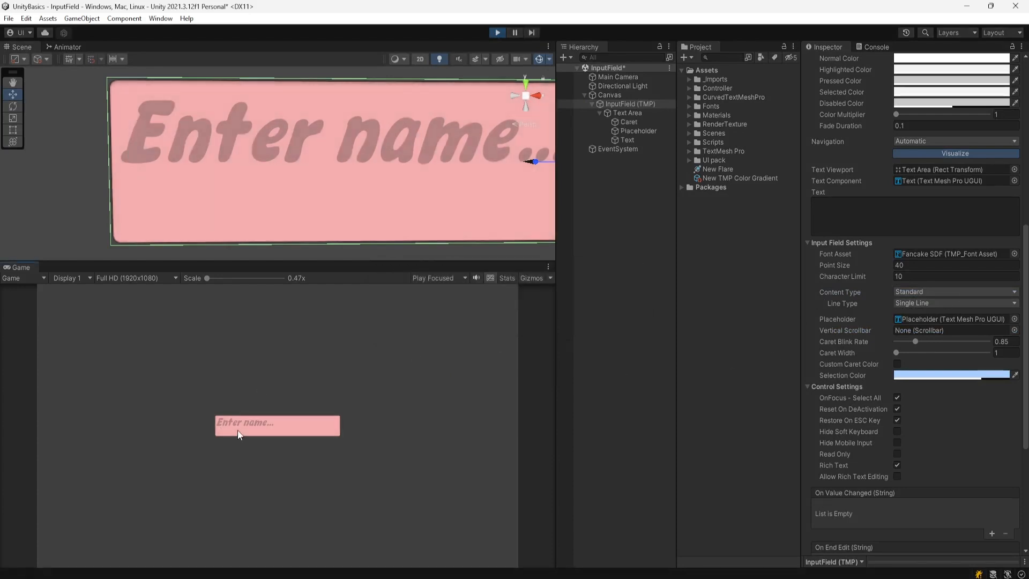
text(som)
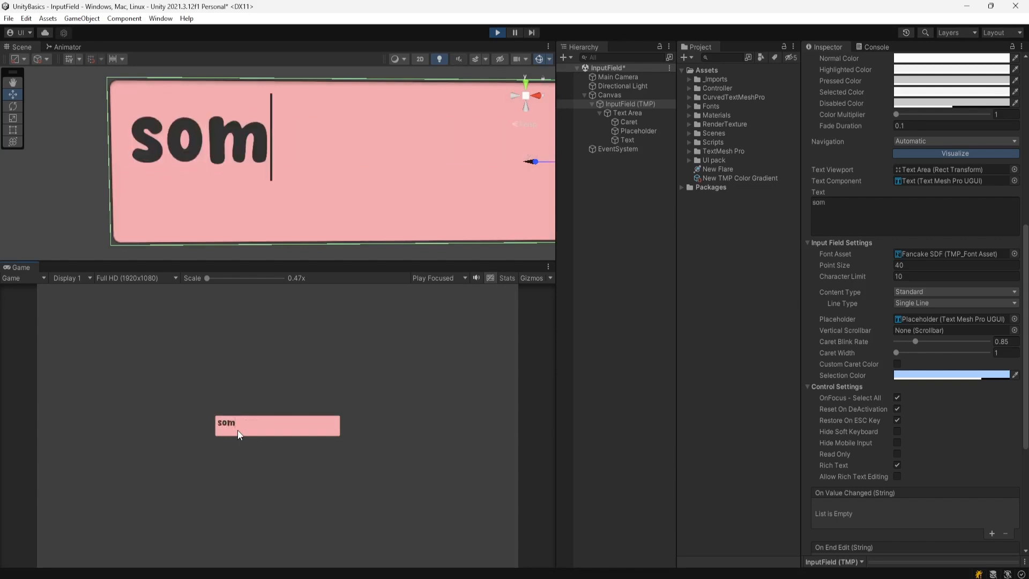
text(nath)
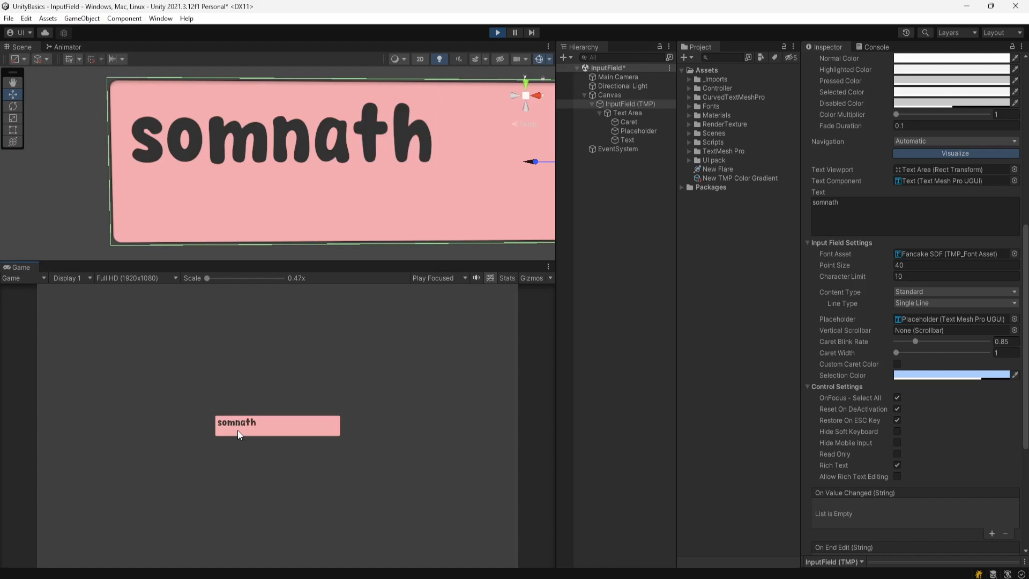
click(914, 291)
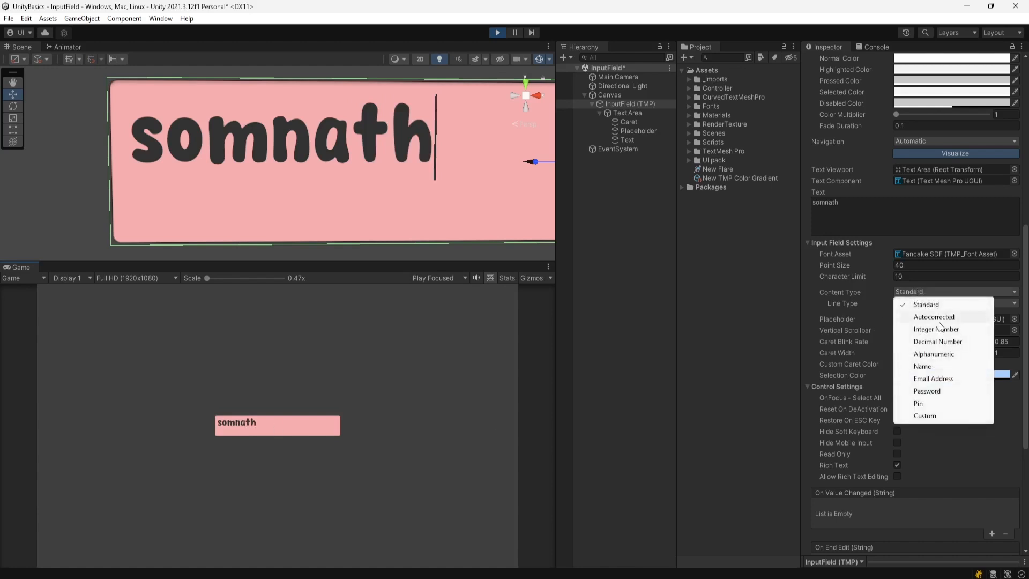
- Switch Content Type to Name while playing, retype the name with a capital, then stop Play
click(927, 368)
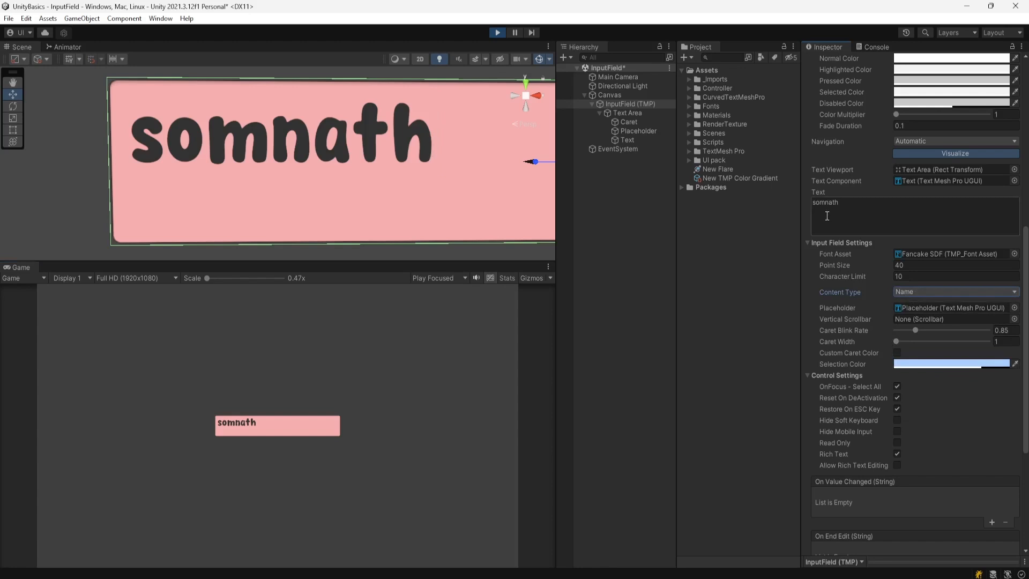
click(262, 423)
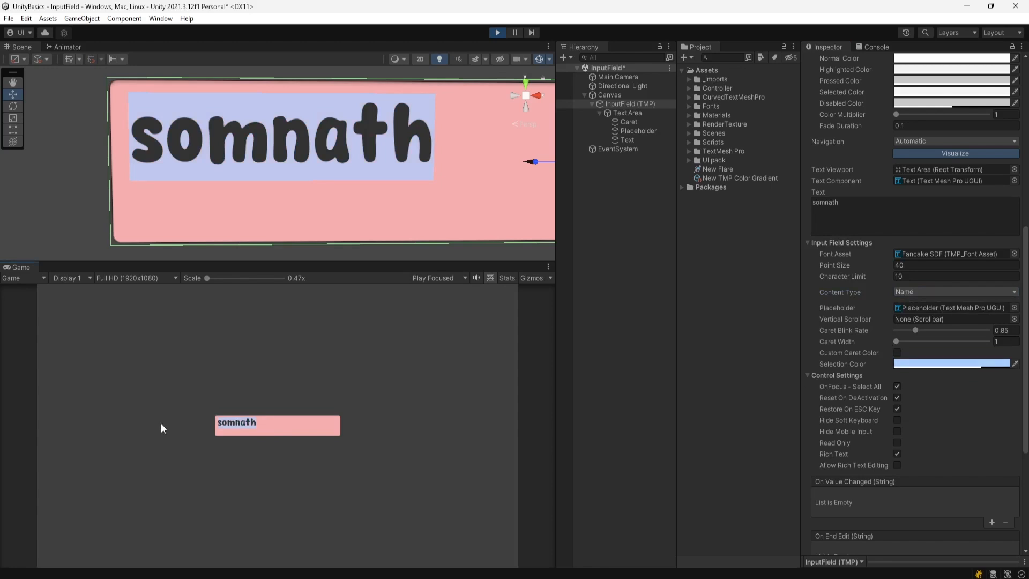
text(S)
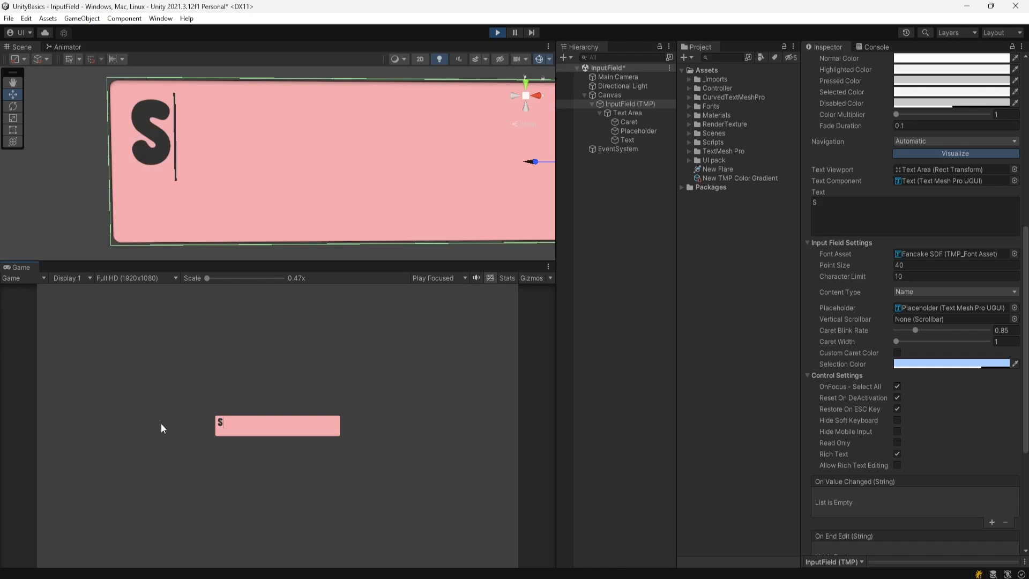
text(omnath)
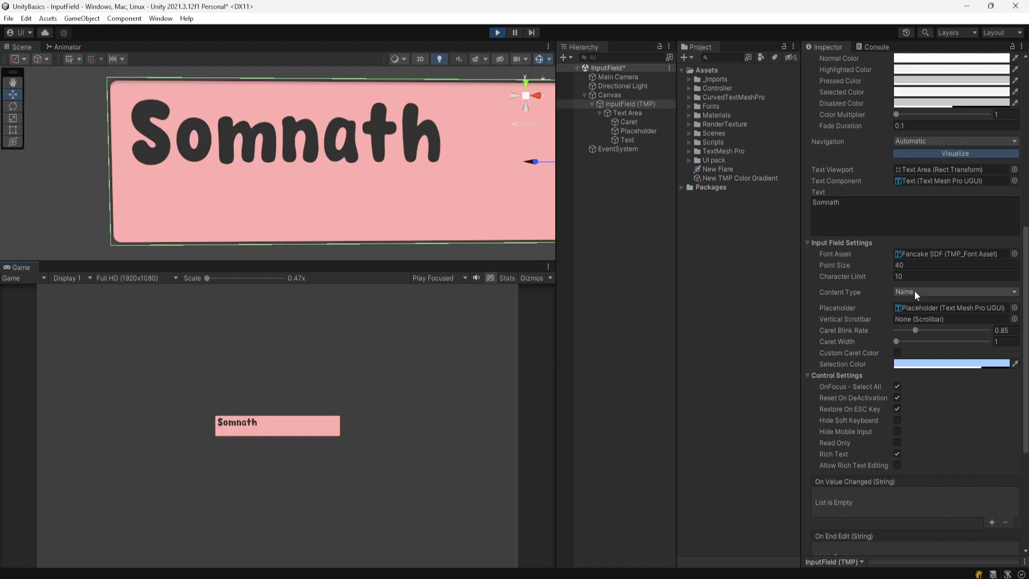
click(497, 33)
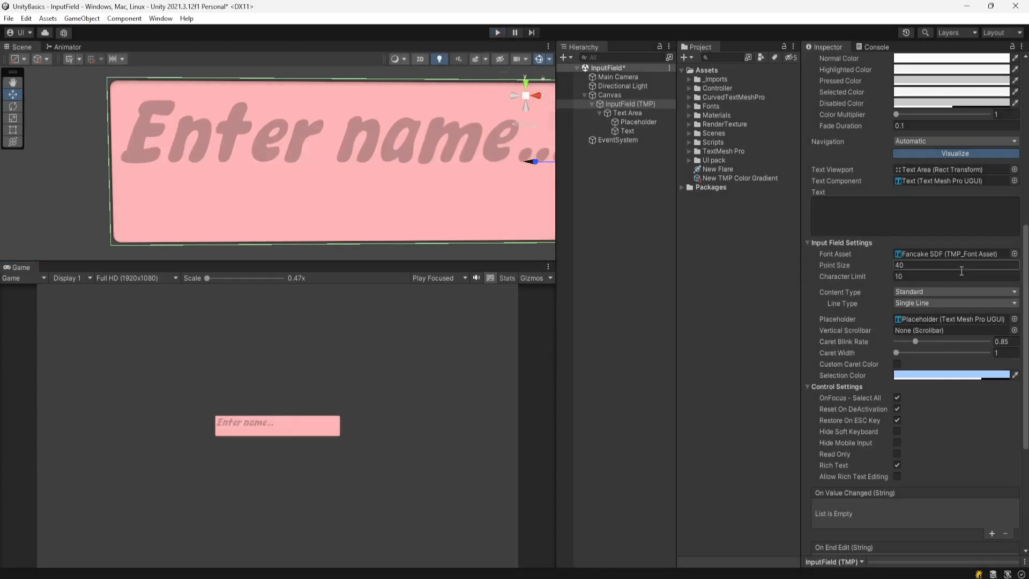
- Set Content Type to Integer Number and play-test the field by typing 12345
click(920, 293)
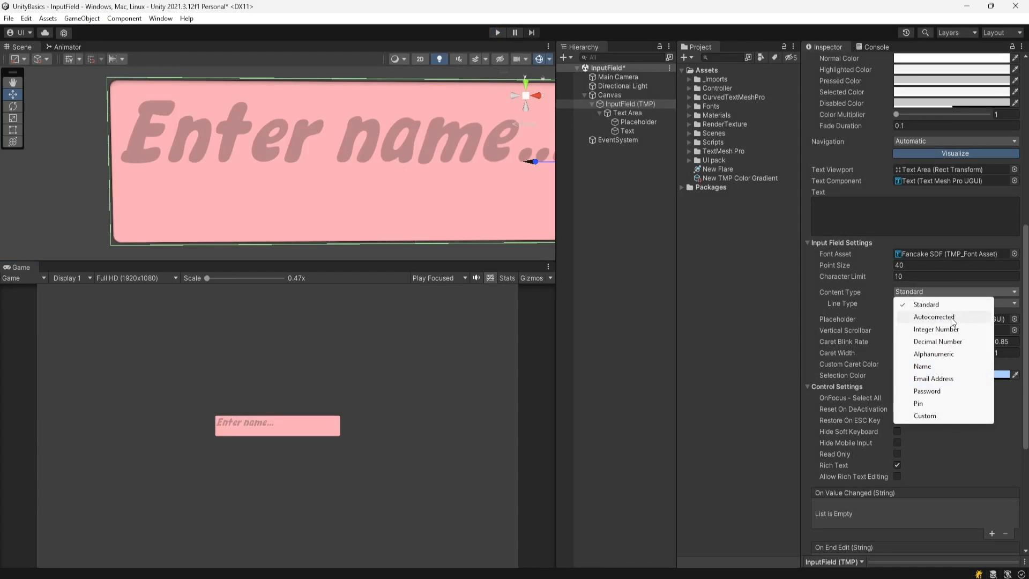
click(927, 332)
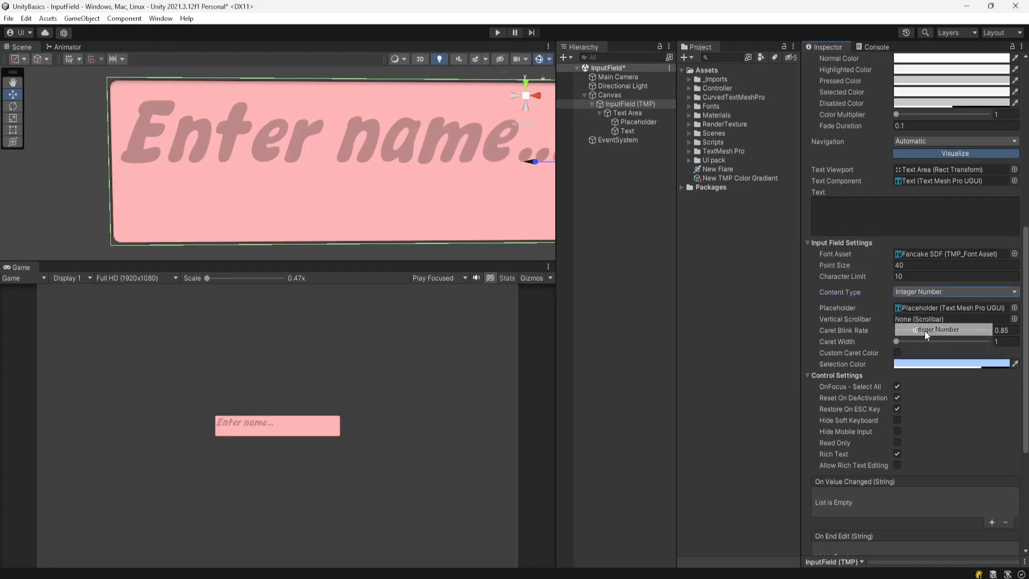
click(498, 33)
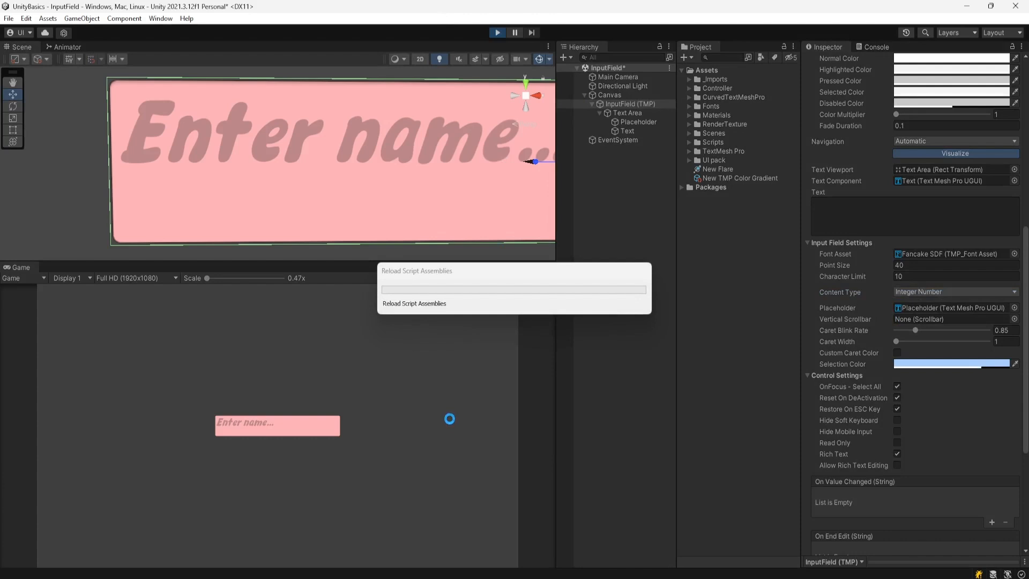
click(248, 427)
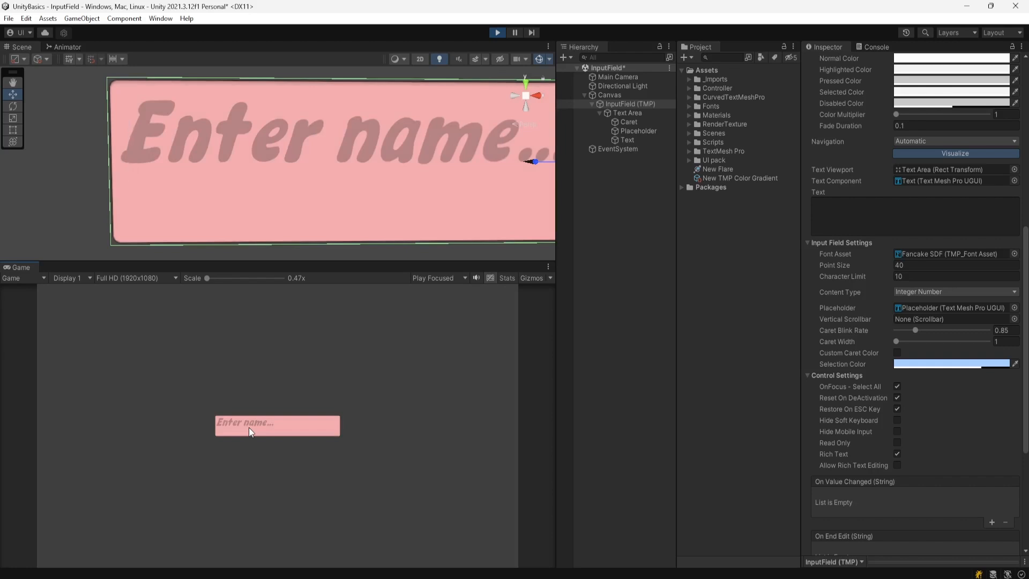
text(1)
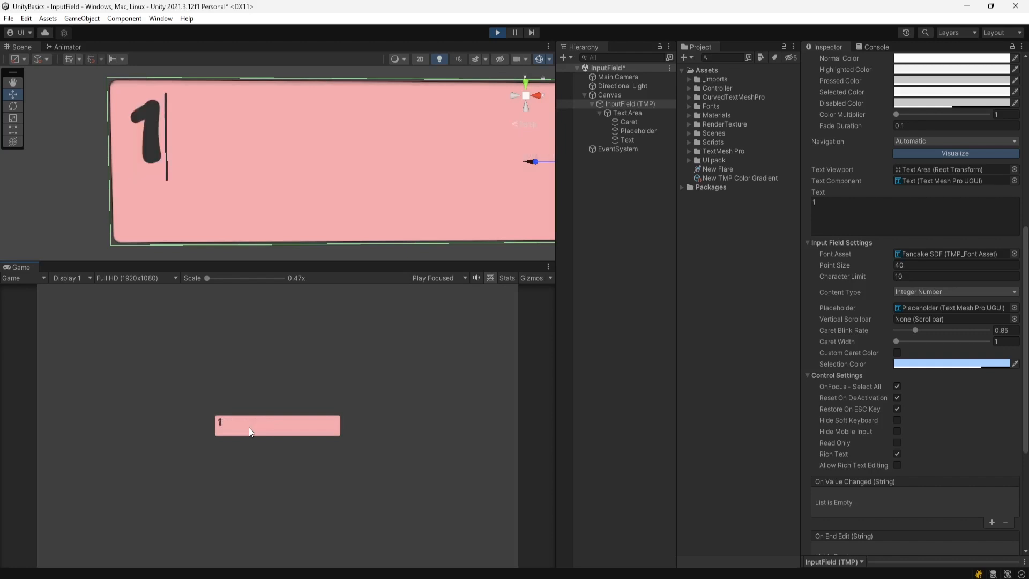
text(2345)
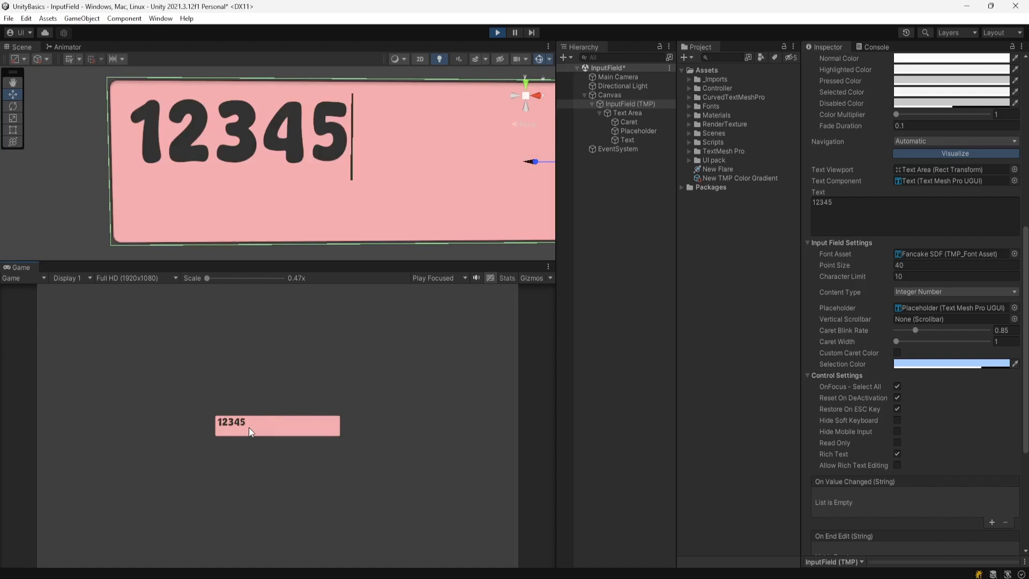
click(497, 32)
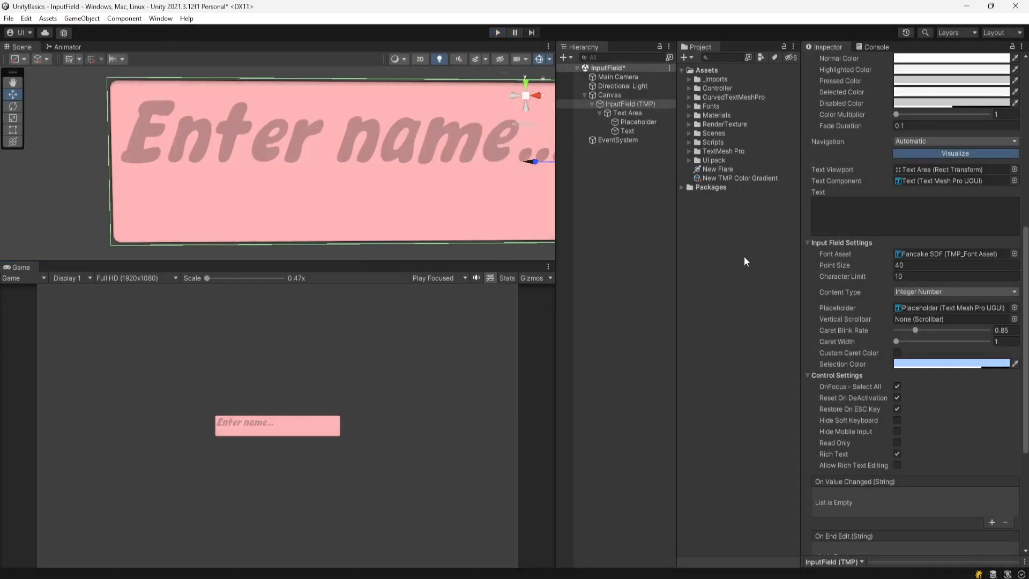
- Switch Content Type to Decimal Number and confirm in Play mode that 12.34 is accepted
click(911, 291)
click(935, 341)
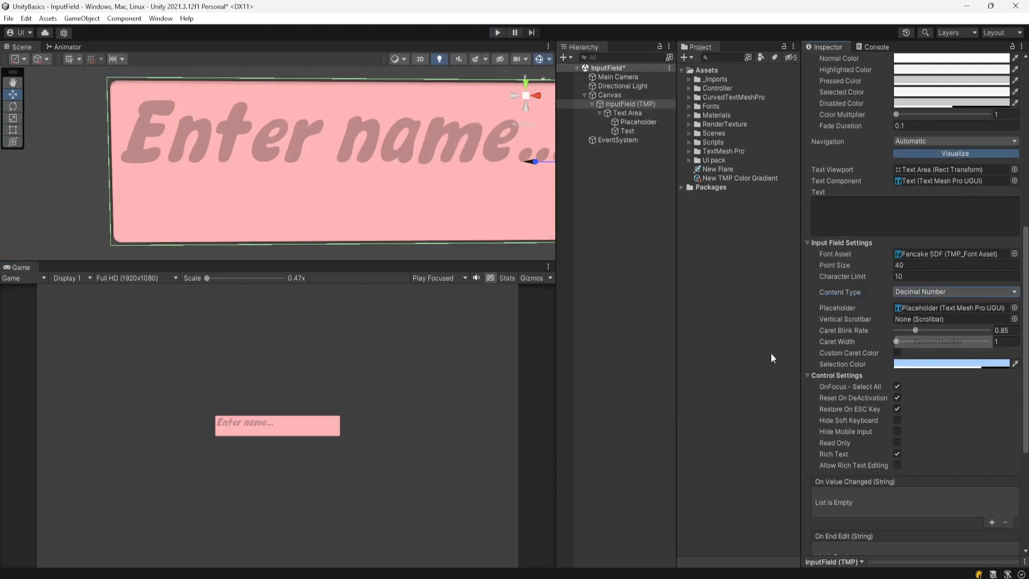
click(497, 33)
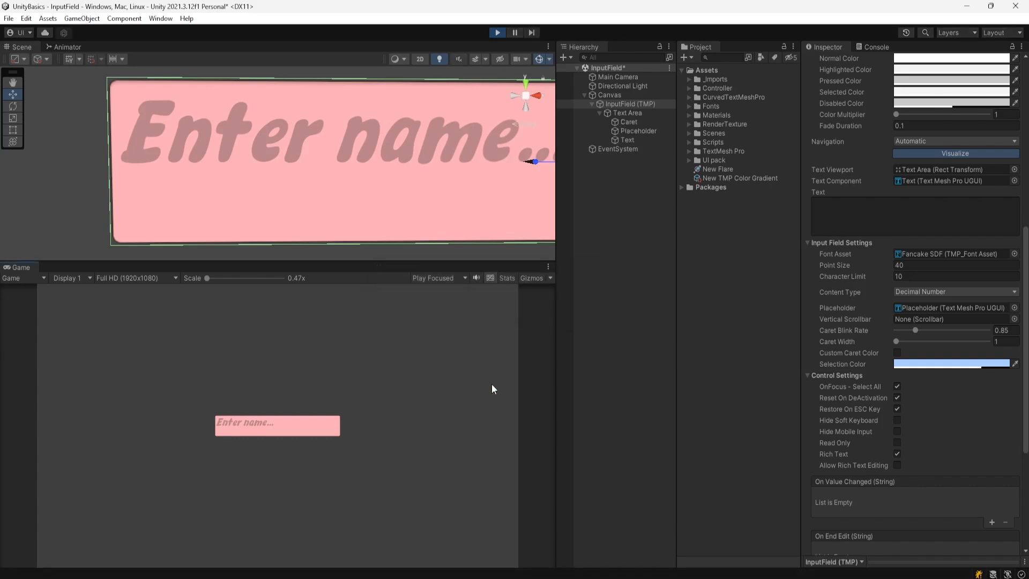
click(914, 292)
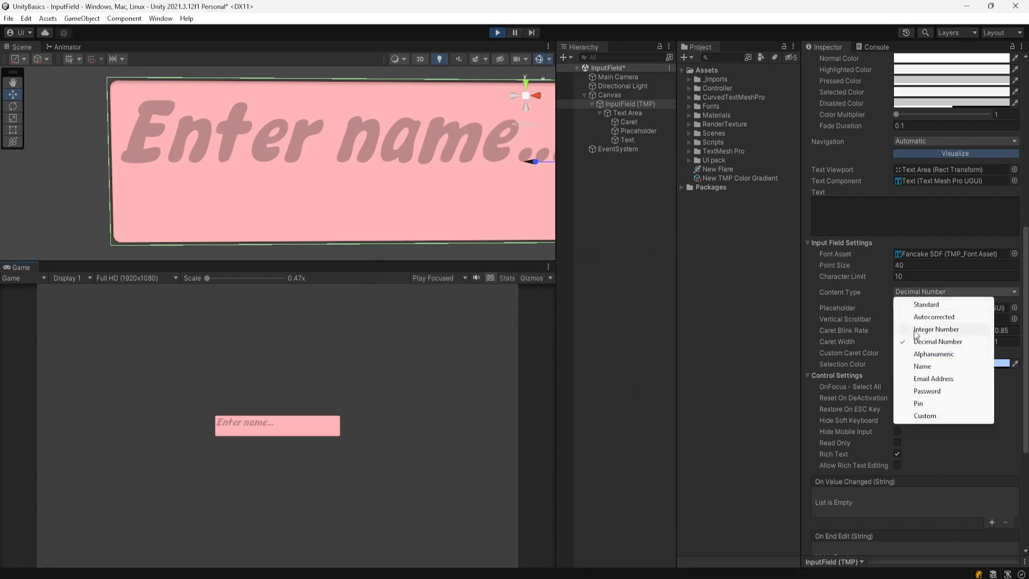
click(679, 2)
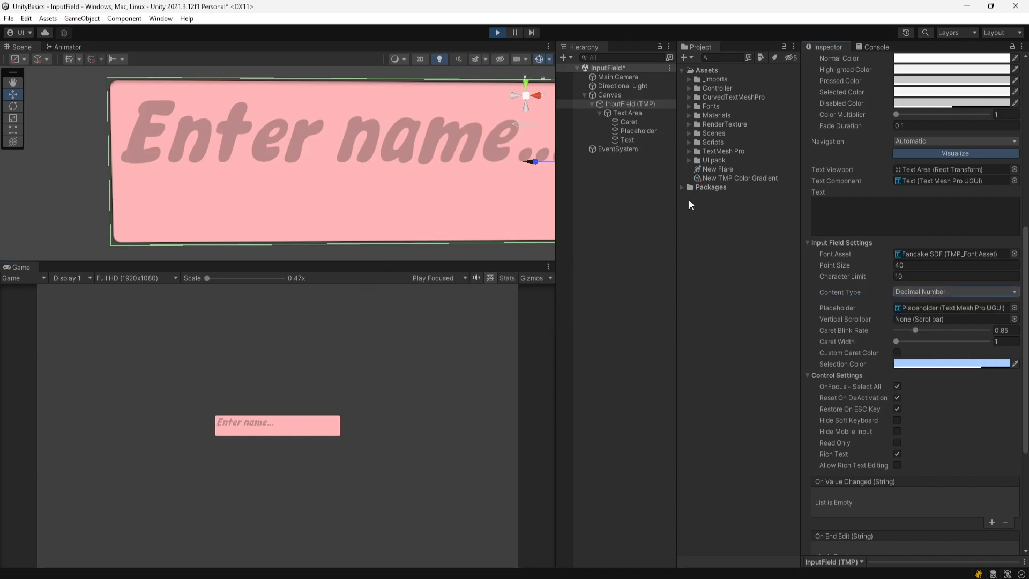
click(234, 425)
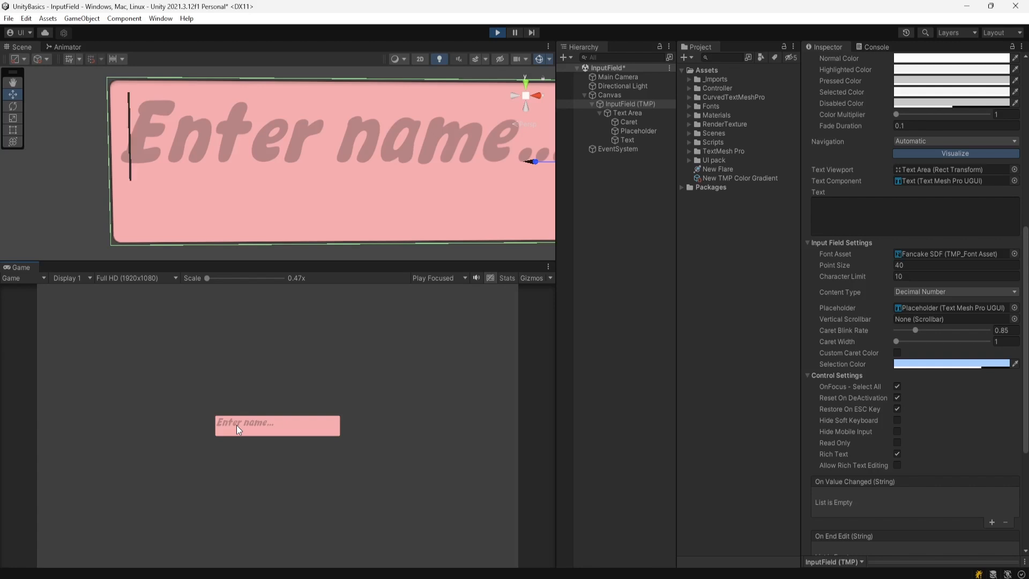
text(12)
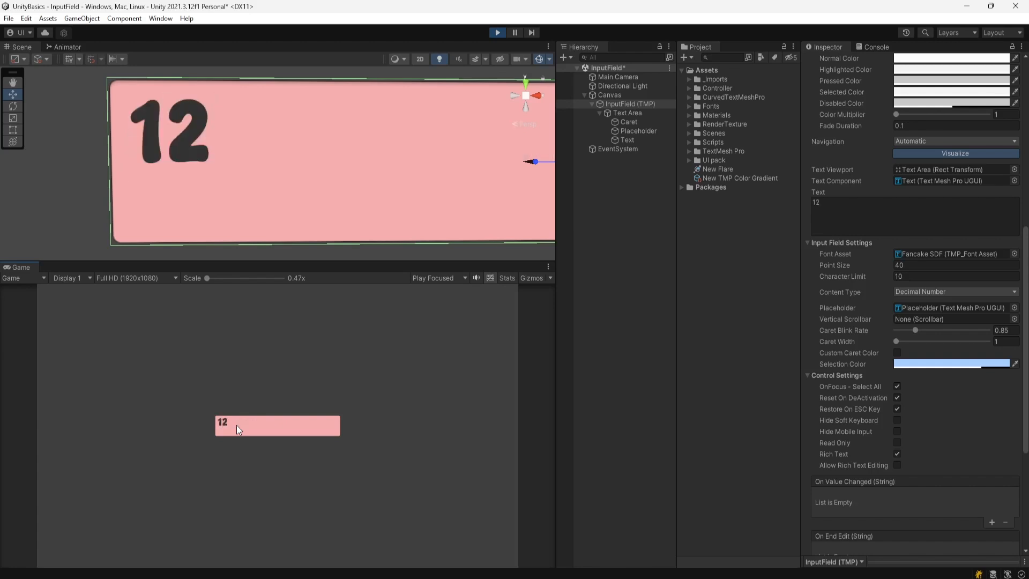
text(.34)
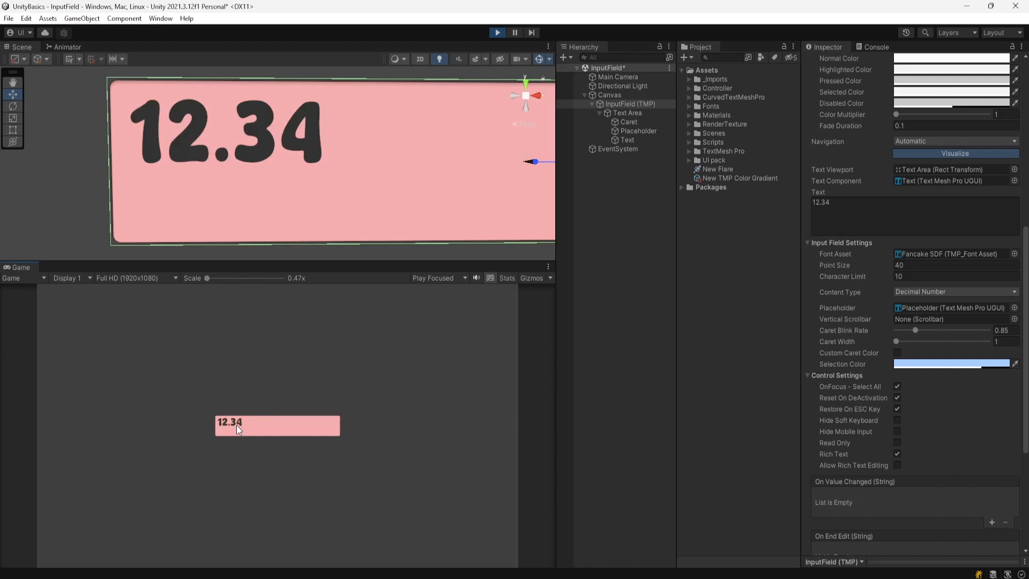
click(497, 32)
click(911, 292)
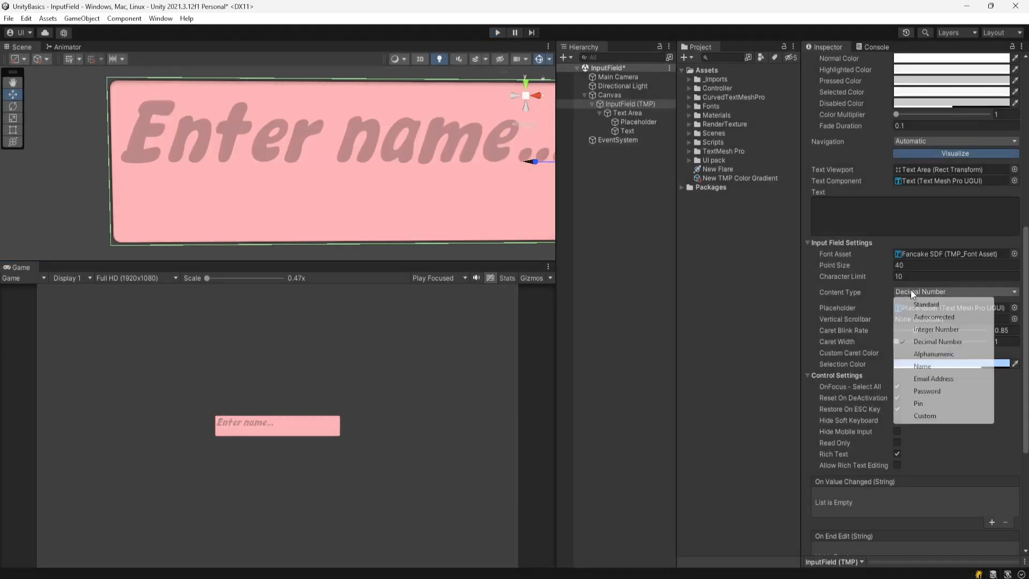
- Choose Alphanumeric content type and play-test the field by entering aAsS123
click(939, 354)
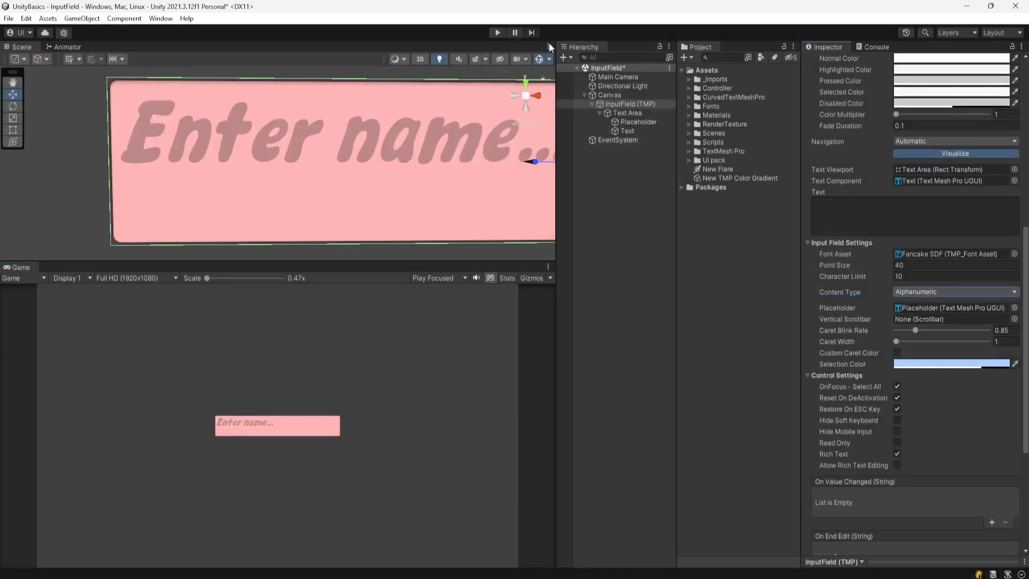
click(496, 33)
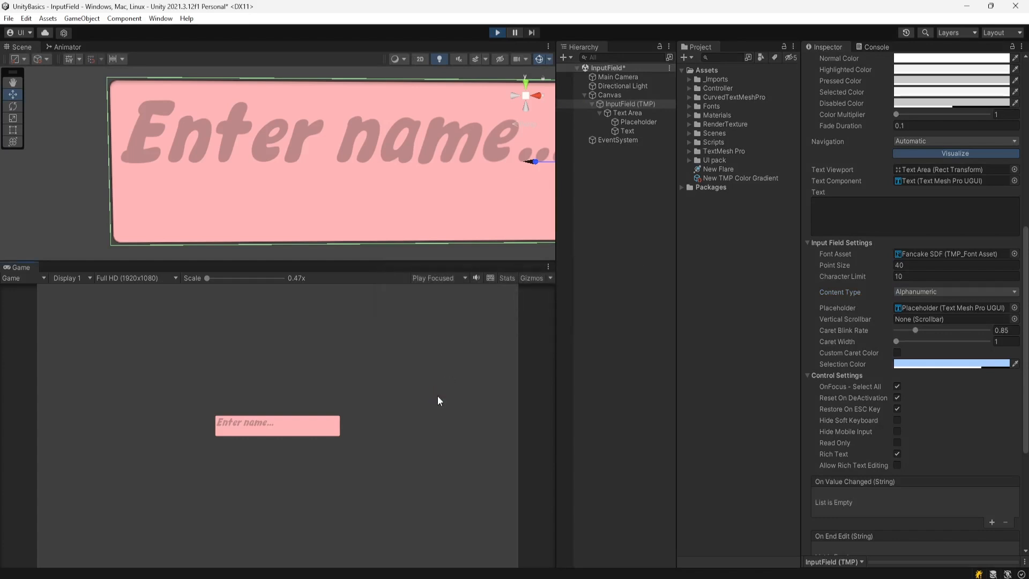
click(243, 428)
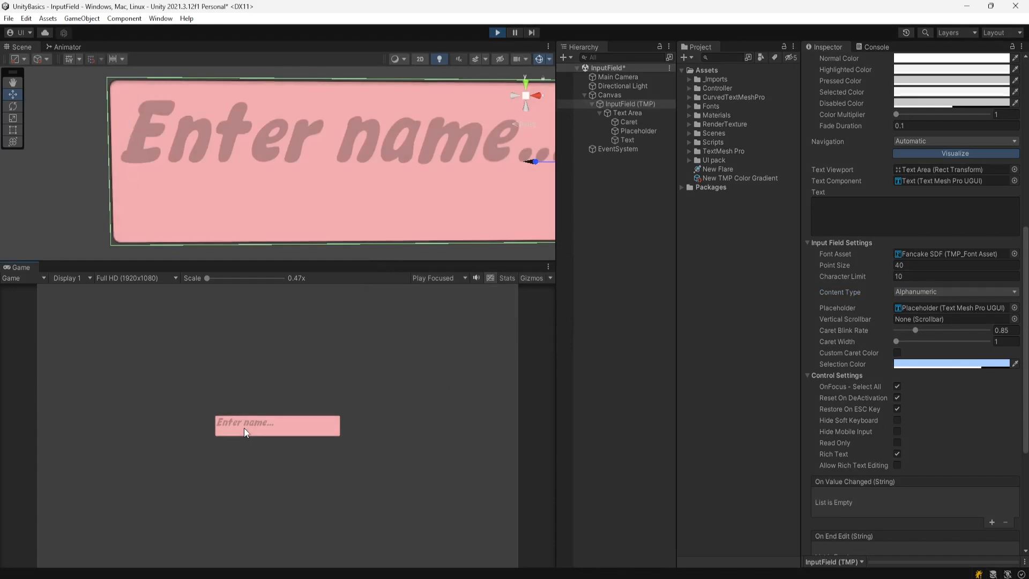
text(aA)
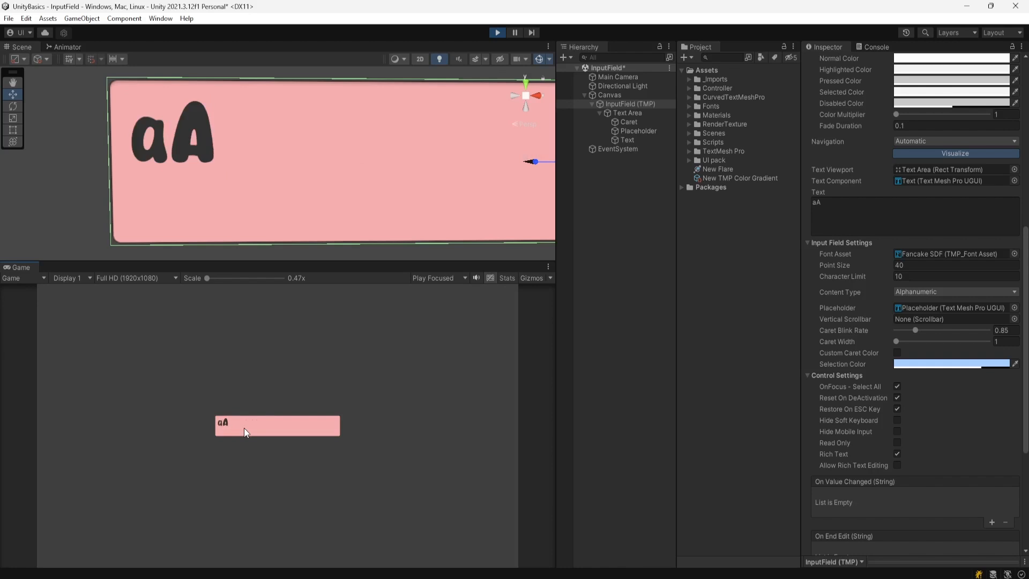
text(sS)
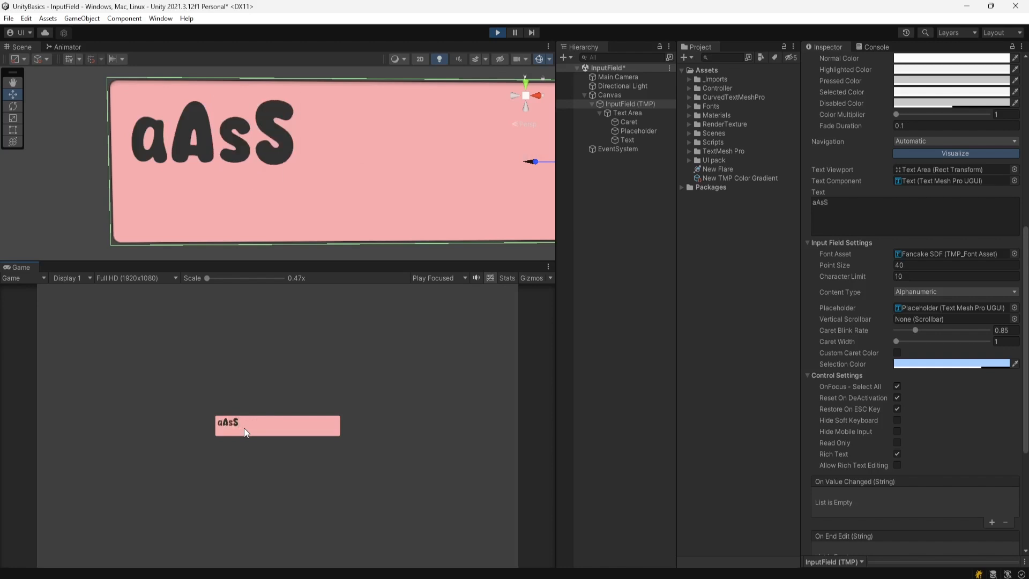
text(123)
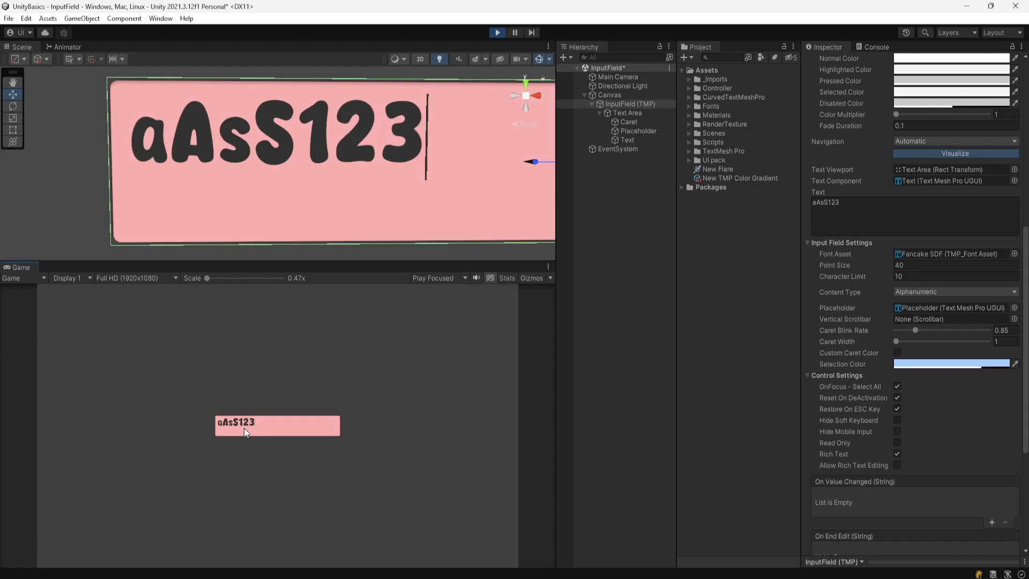
click(498, 33)
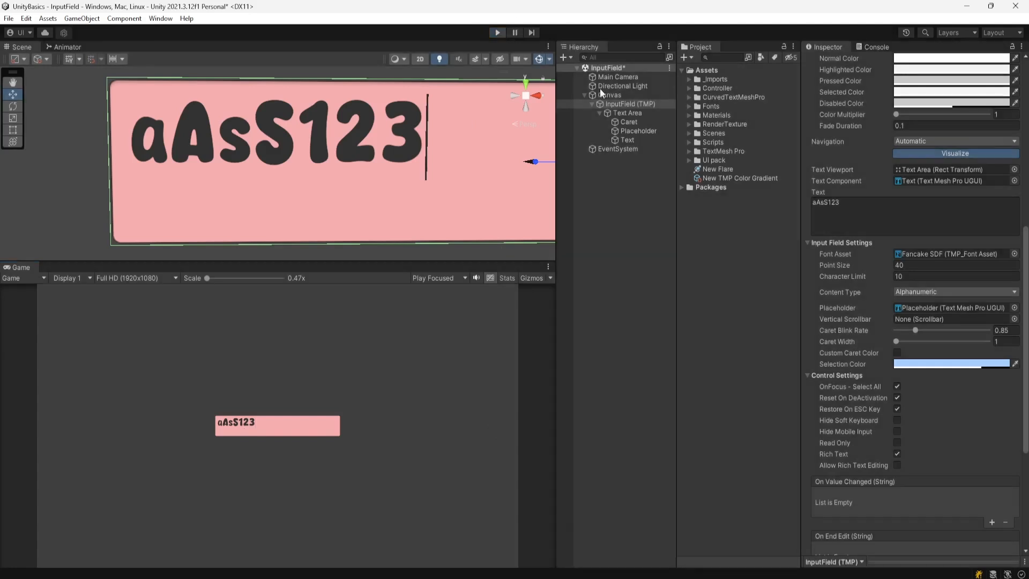
- Set Content Type to Email Address and enter a sample e-mail address in Play mode
click(918, 293)
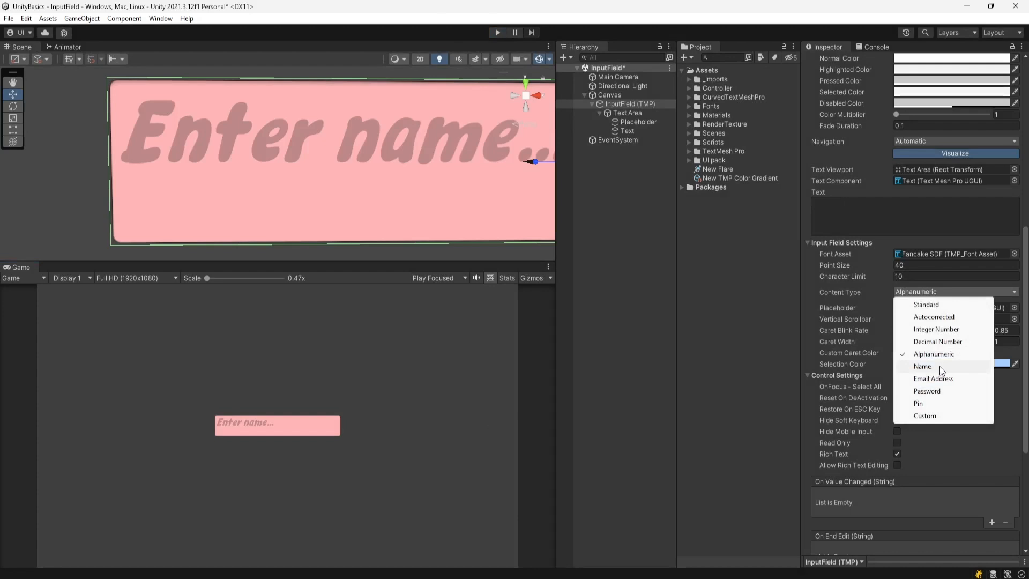
click(933, 379)
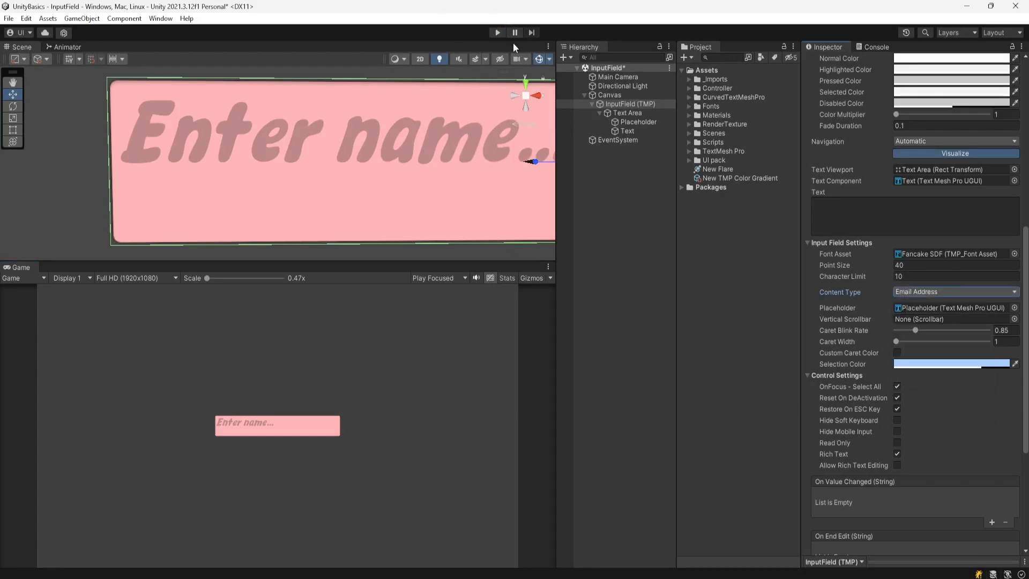
click(497, 33)
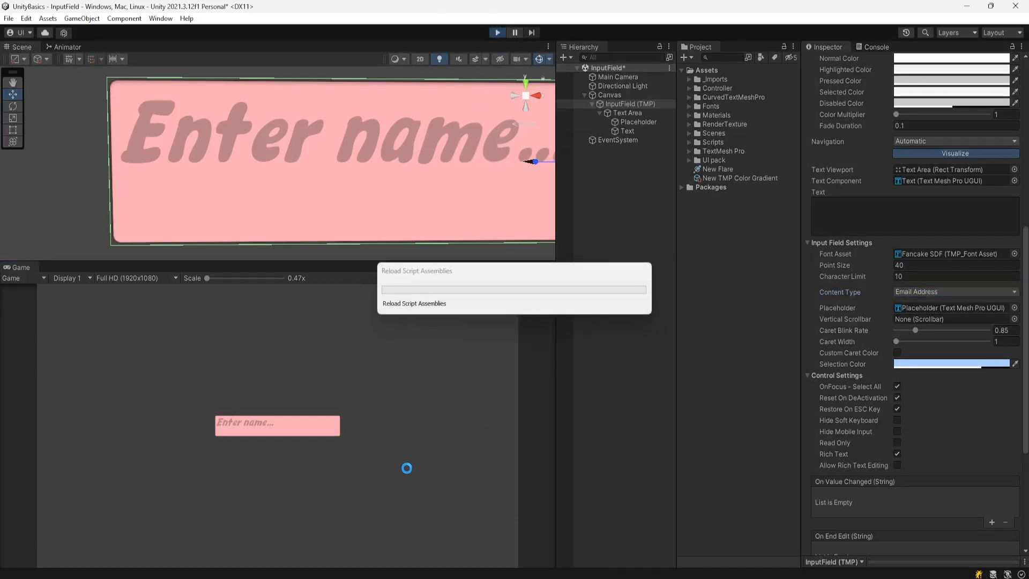
click(243, 427)
text(som)
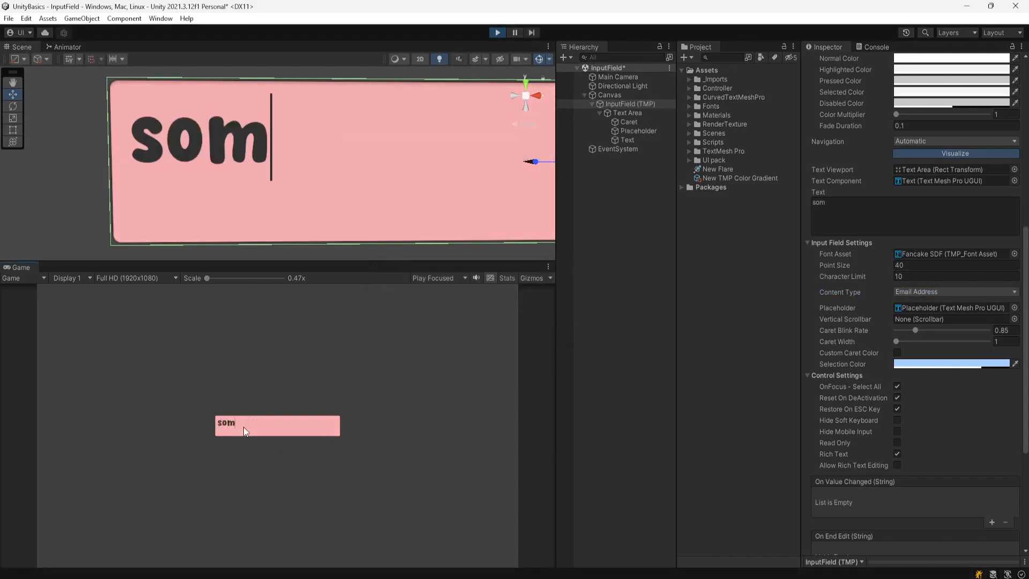
text(@)
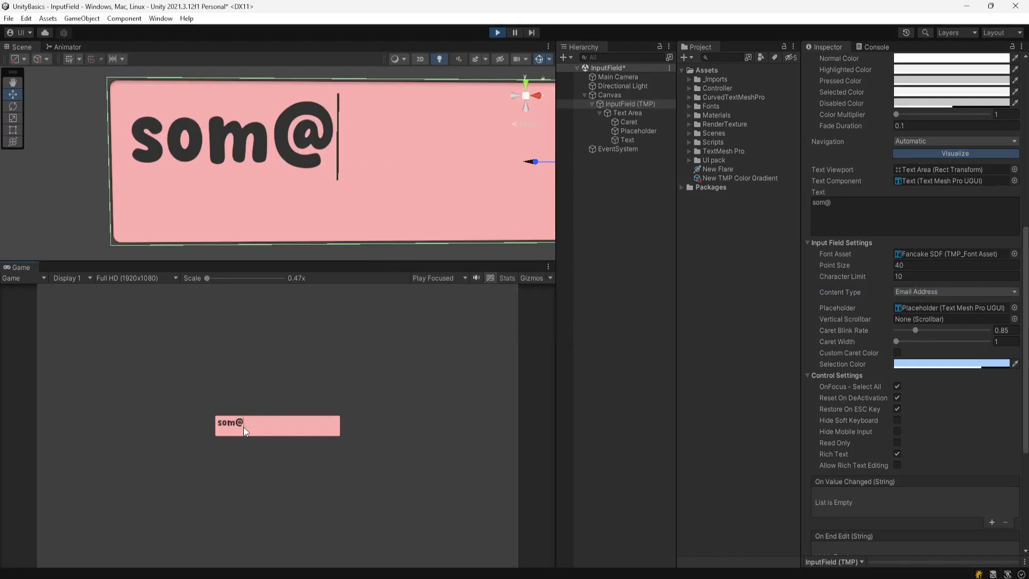
text(asd)
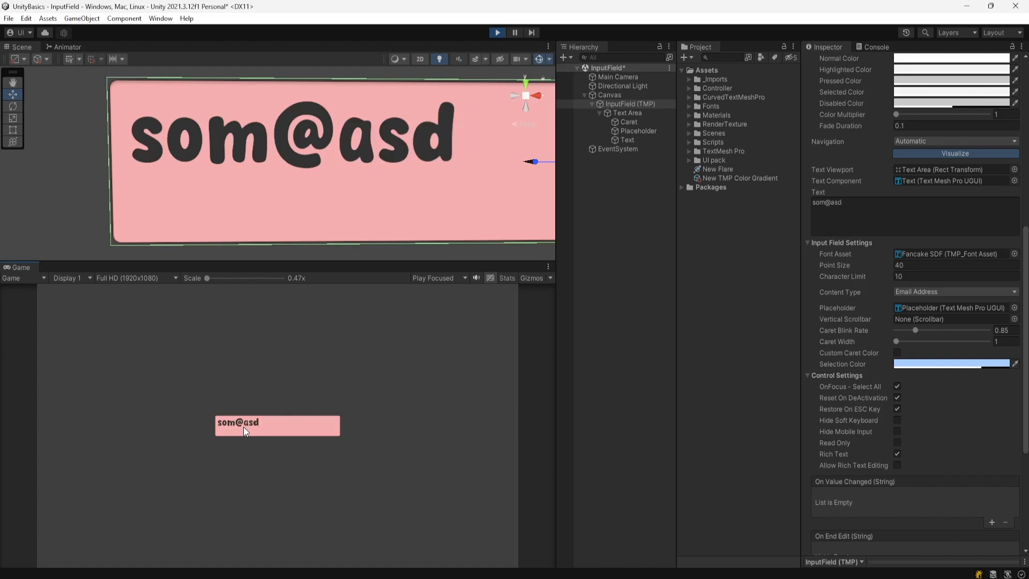
text(.sd)
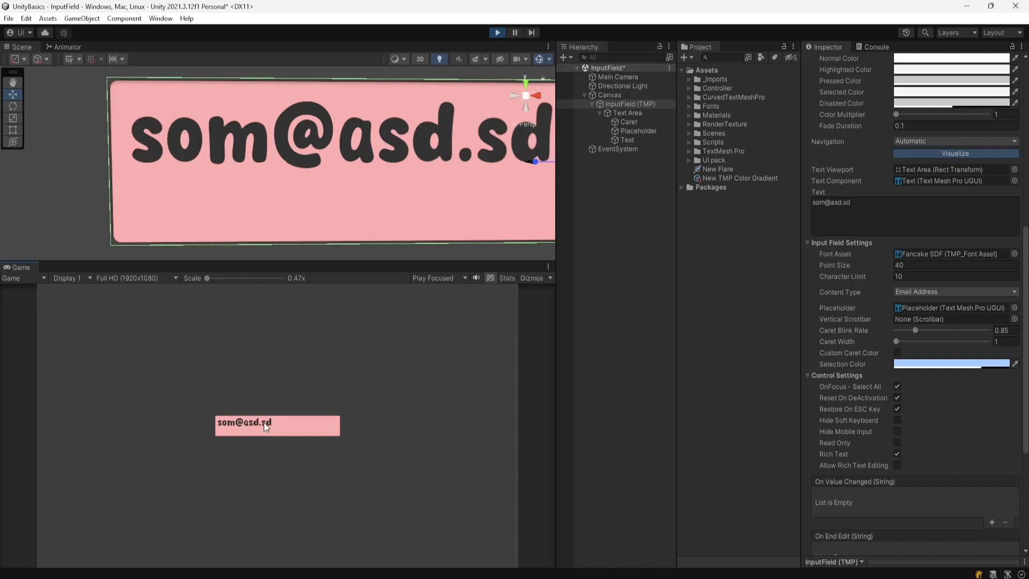
- Stop Play and change the Content Type to Password
click(498, 32)
click(928, 291)
click(944, 391)
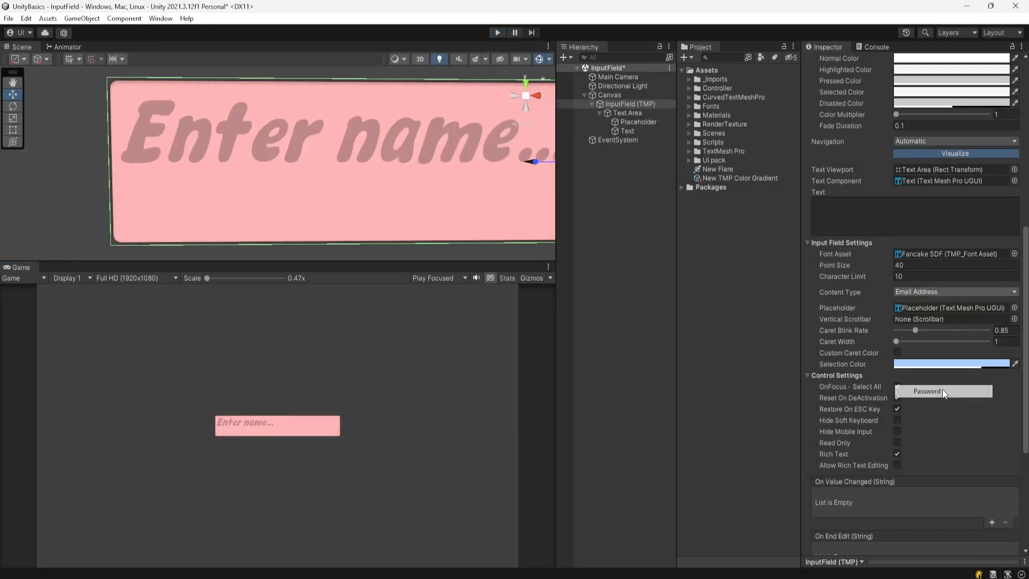
- Play-test the Password field, confirming a typed short word appears as asterisks
click(498, 33)
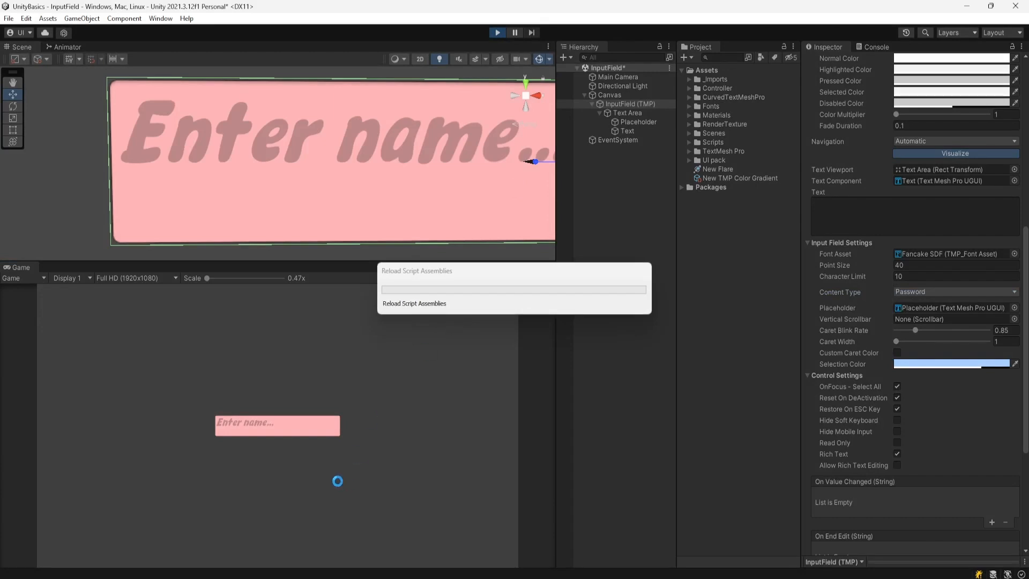
click(232, 428)
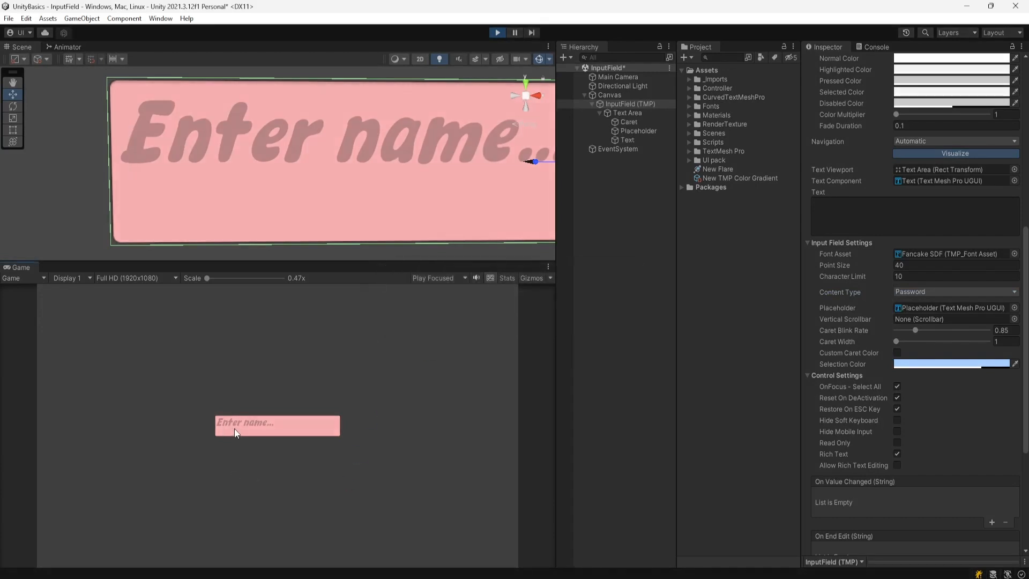
text(som)
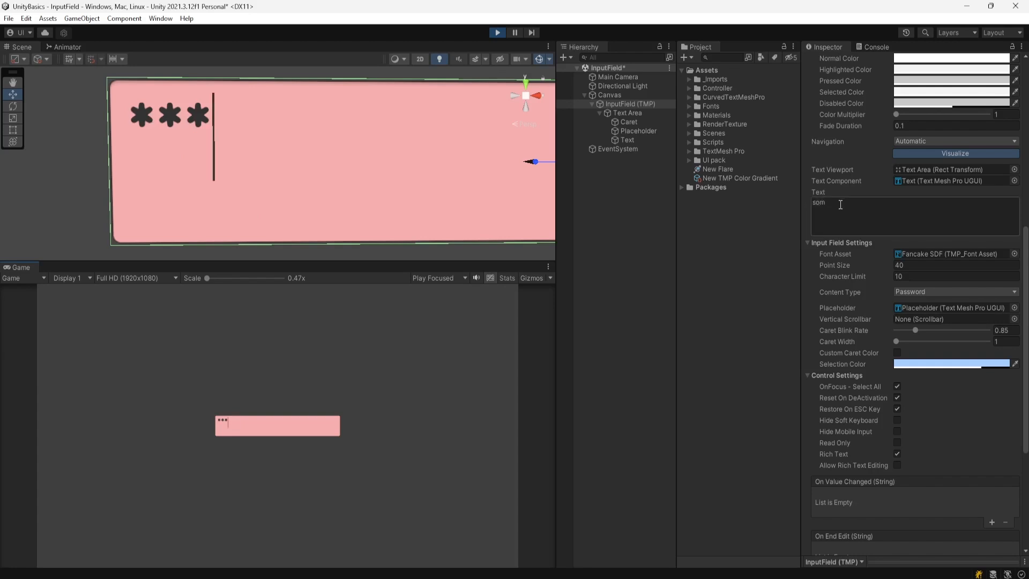
click(497, 33)
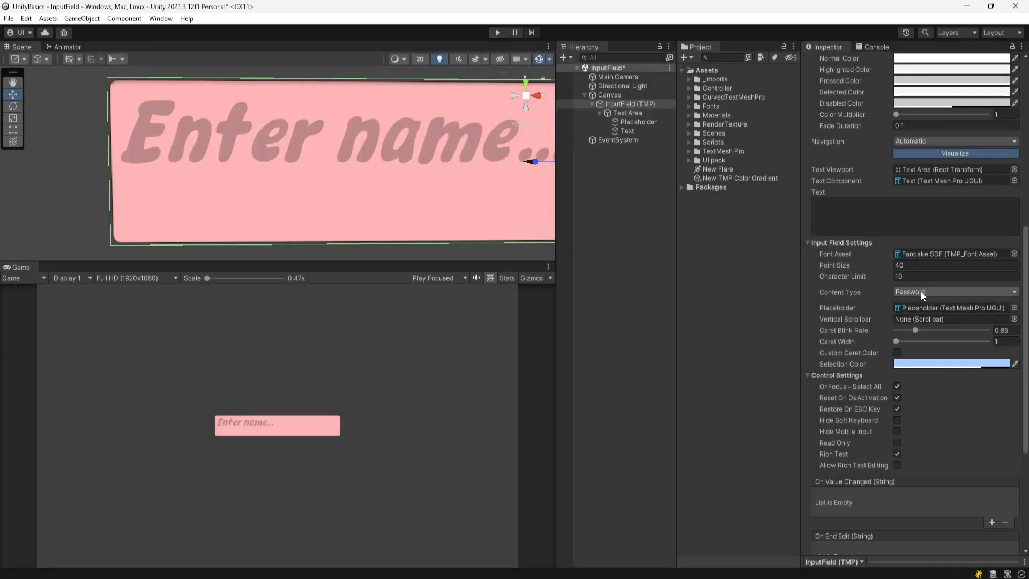
click(921, 291)
- Choose Pin content type, then run the game and type four digits into the field
click(930, 408)
click(497, 32)
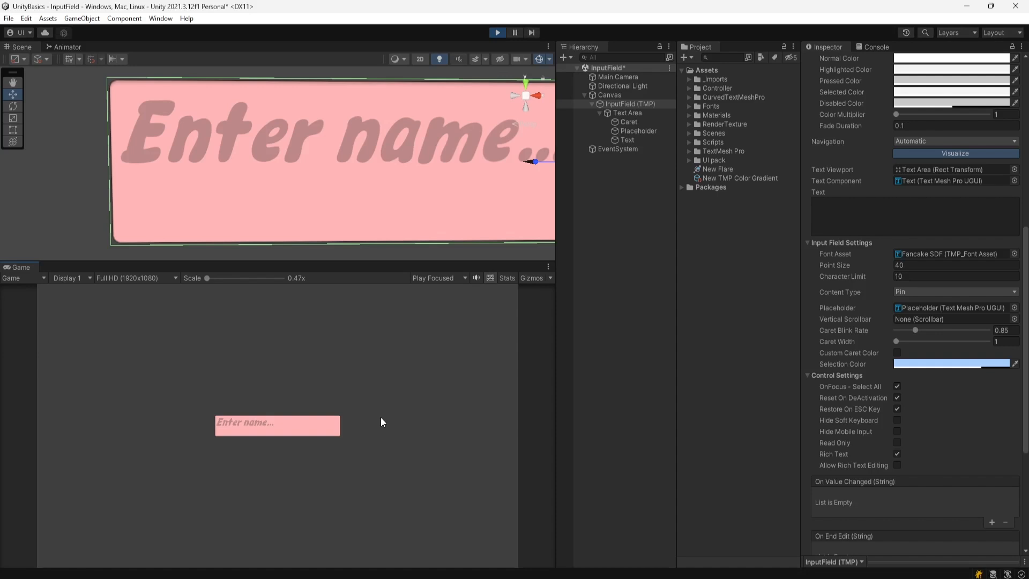
click(255, 426)
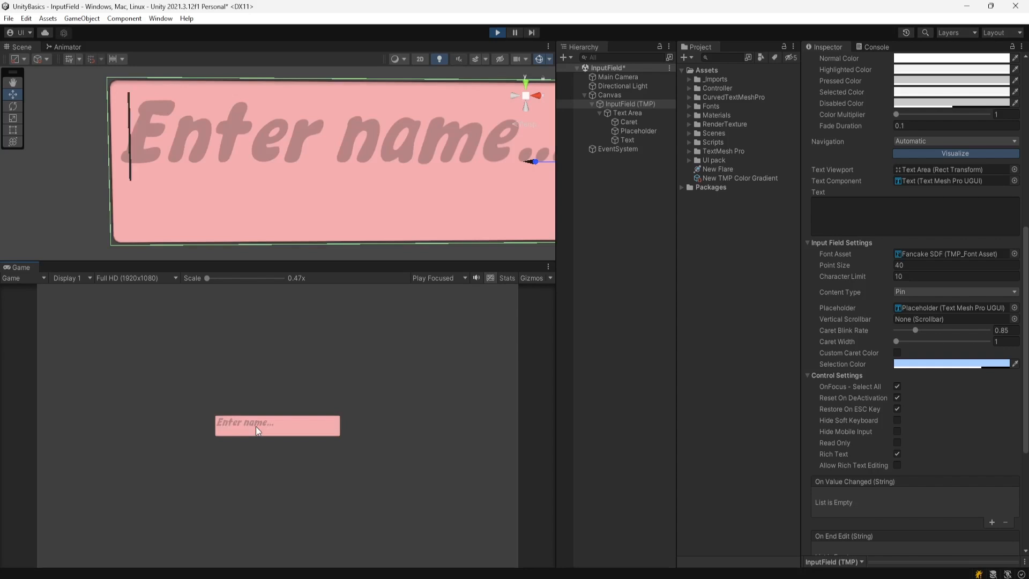
text(1)
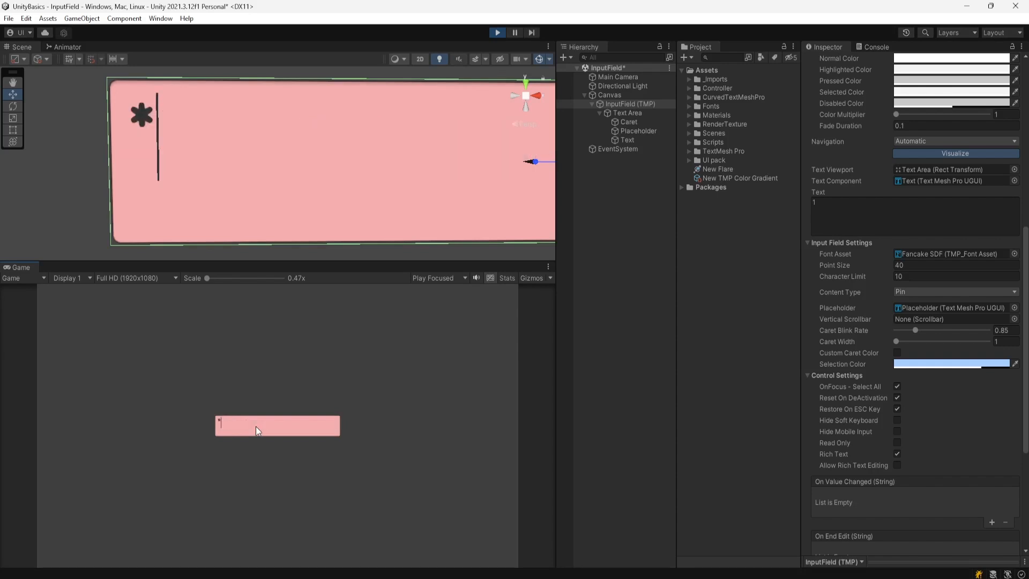
text(234)
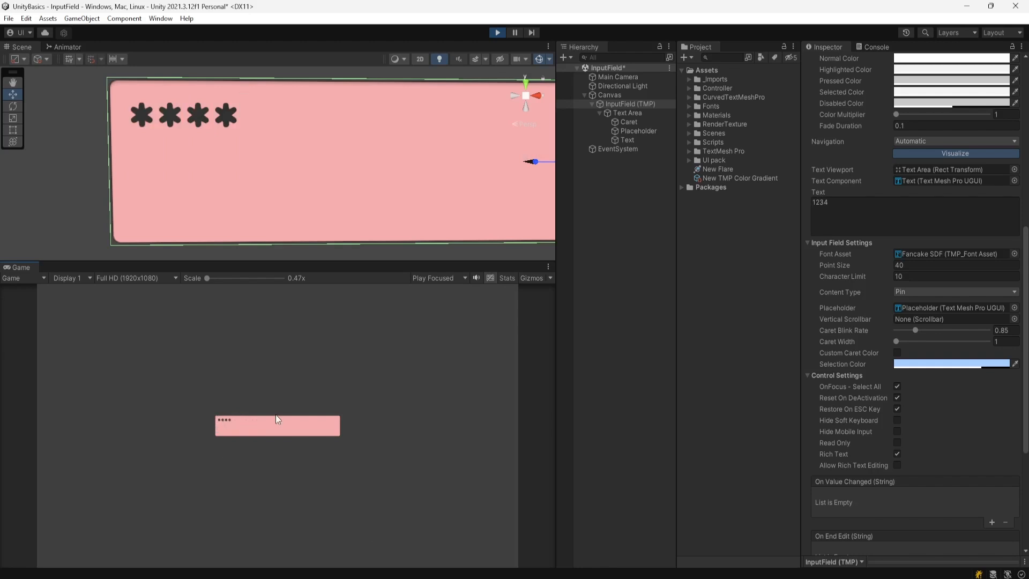
- Stop Play and, after briefly trying Custom, set Content Type back to Standard with Single Line
click(498, 32)
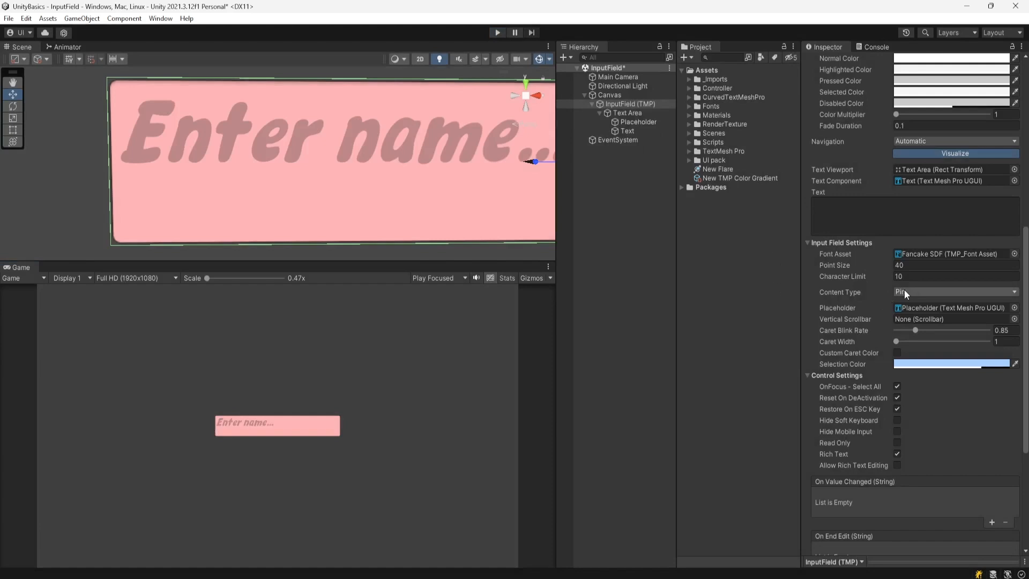
click(905, 290)
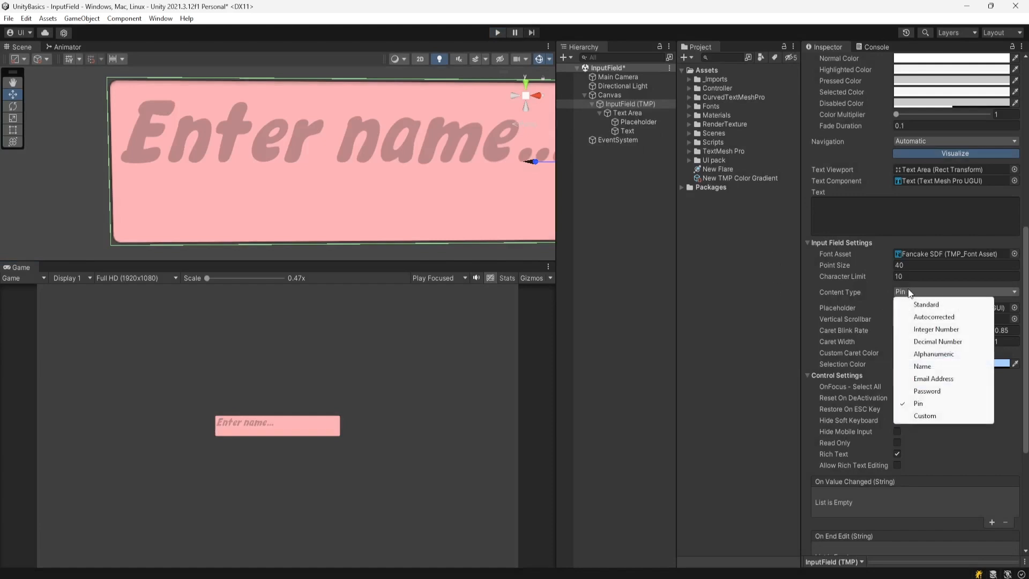
click(925, 416)
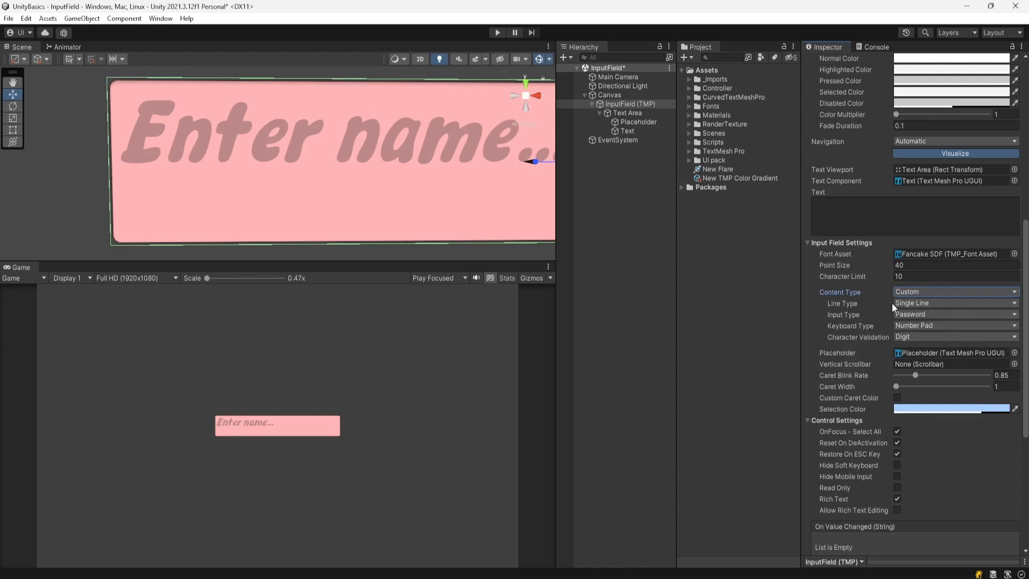
click(941, 303)
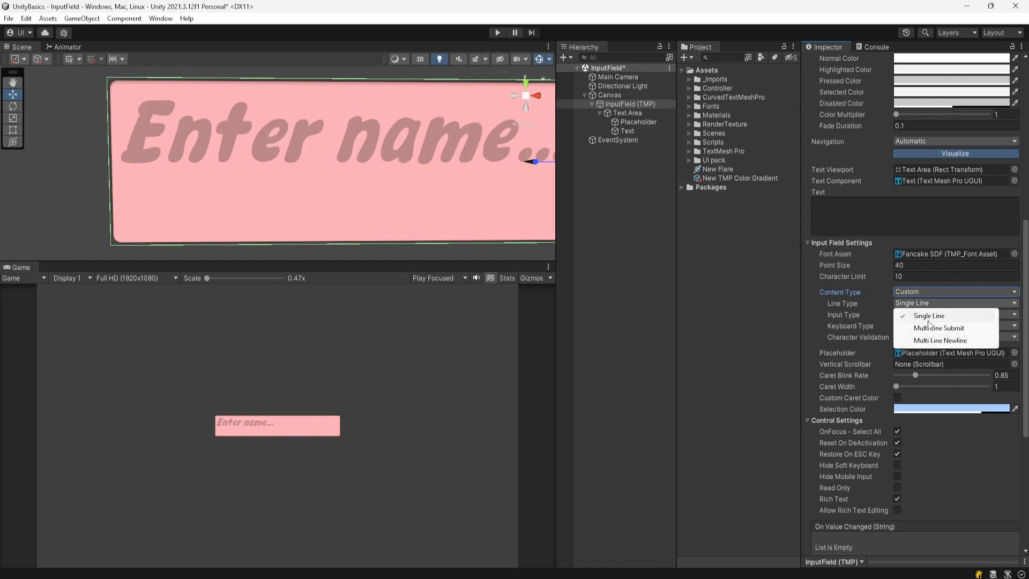
click(916, 291)
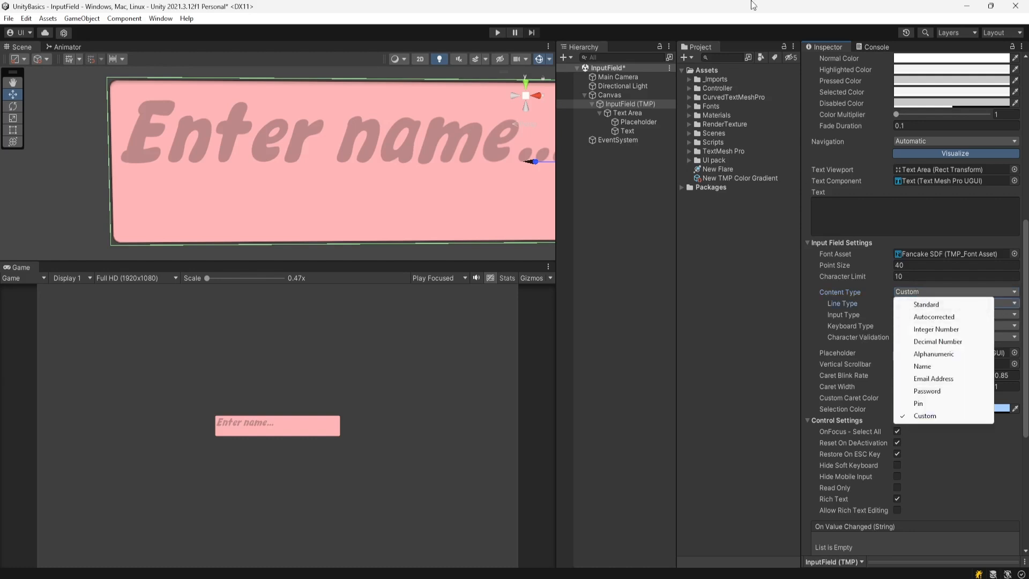
click(749, 3)
click(916, 290)
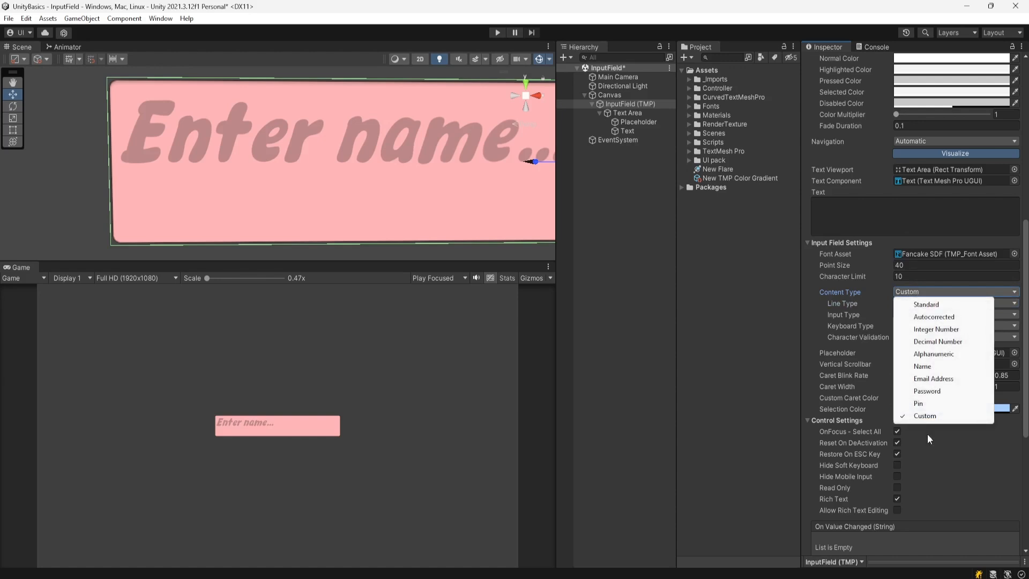
click(921, 303)
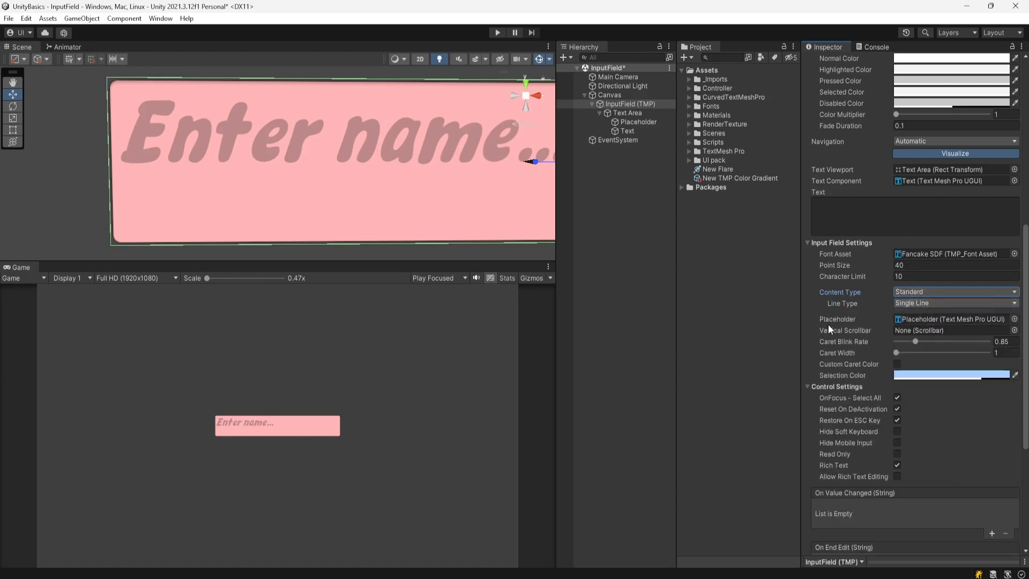
click(922, 319)
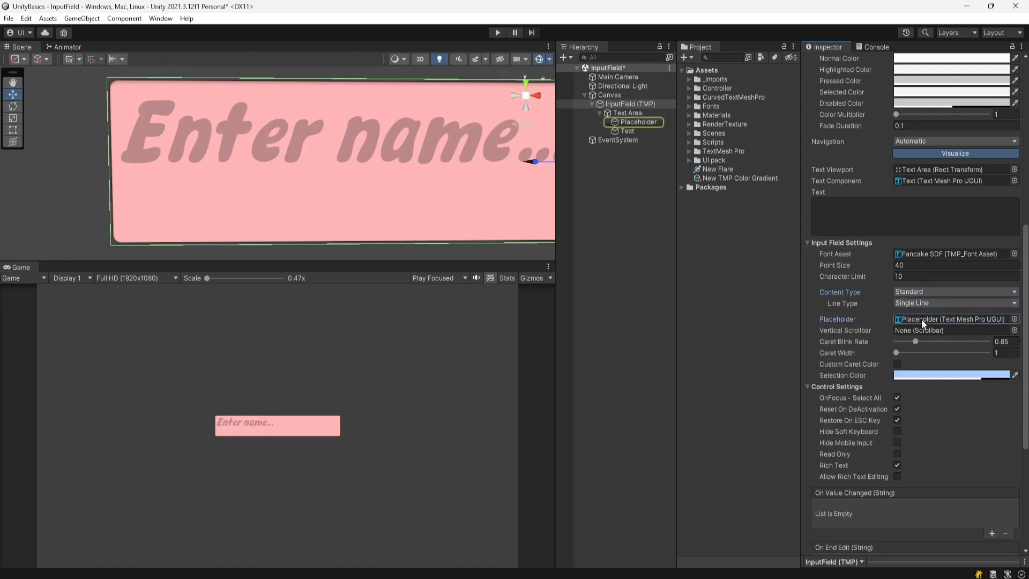
click(641, 122)
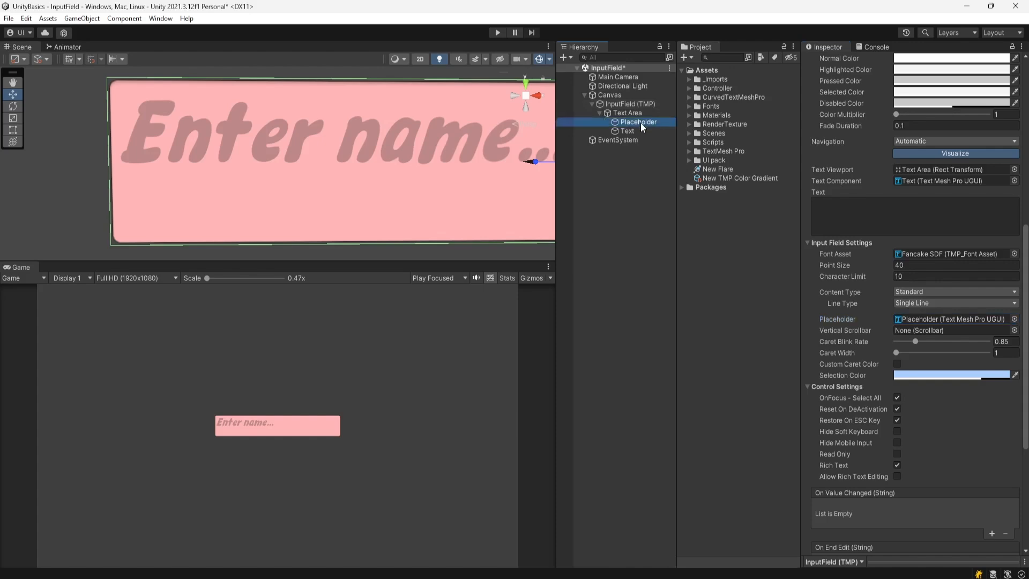
scroll(965, 337, up, 5)
scroll(963, 360, up, 3)
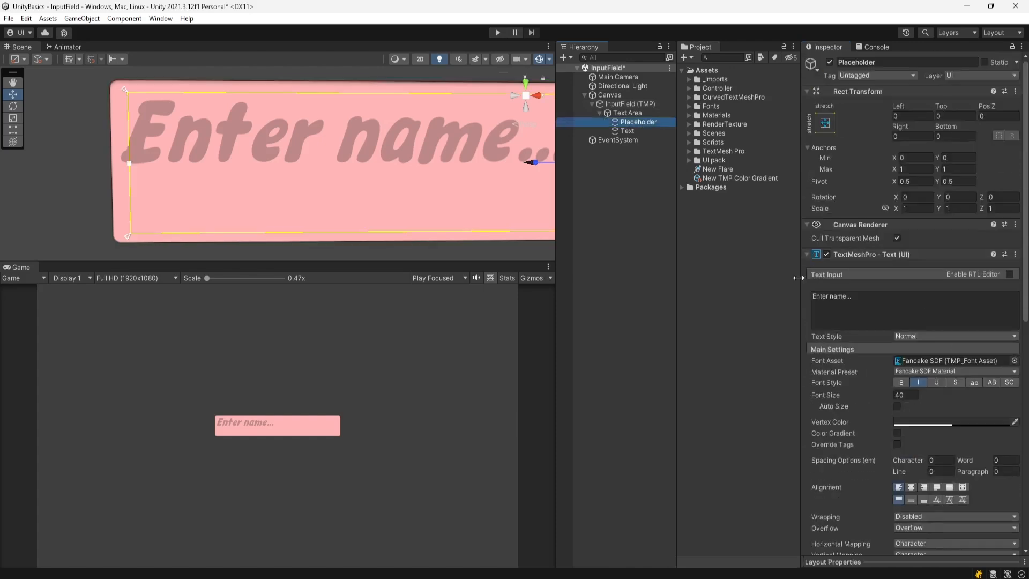
scroll(429, 194, down, 2)
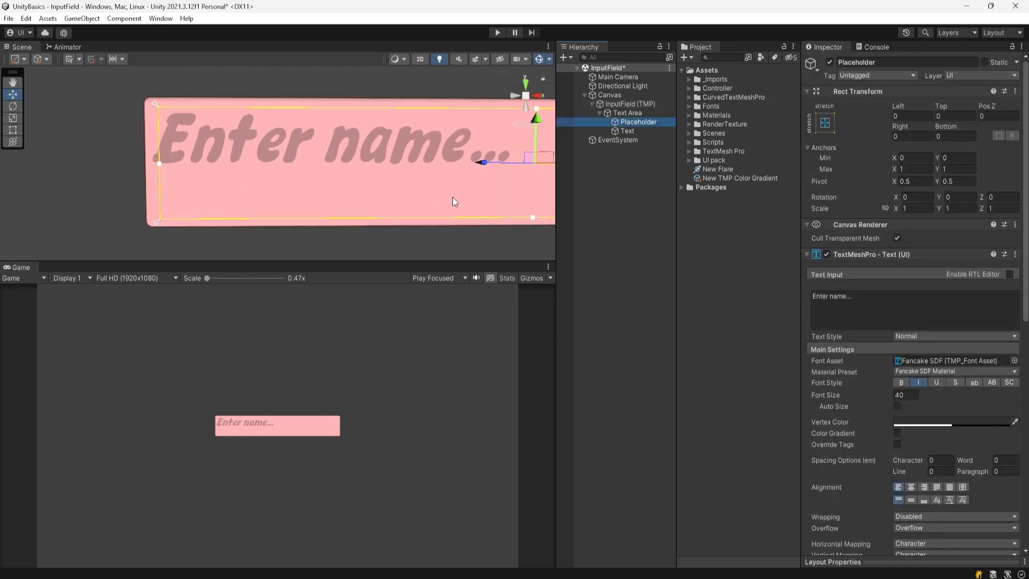
middle_drag(452, 197, 357, 193)
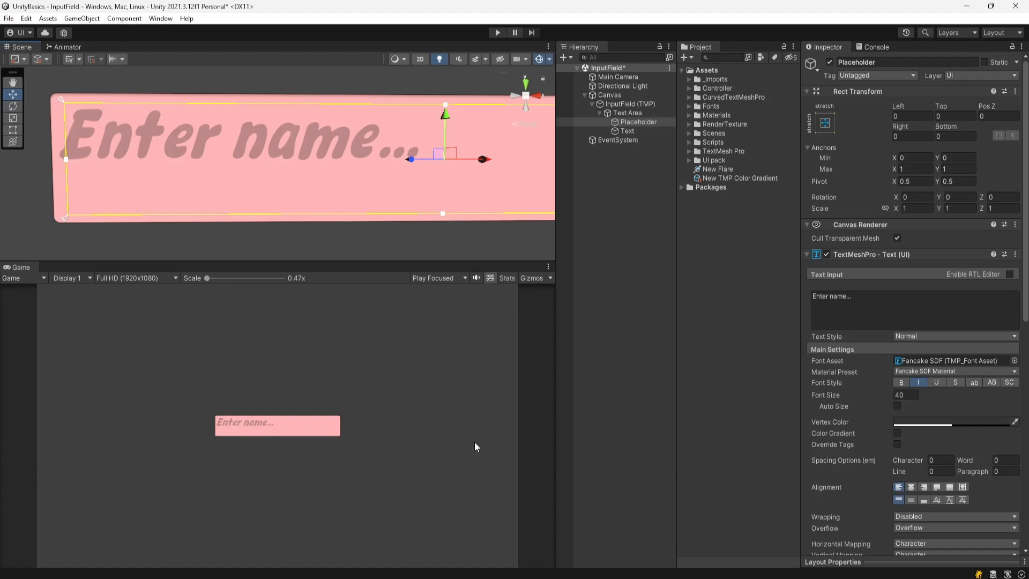
click(641, 105)
scroll(867, 400, down, 10)
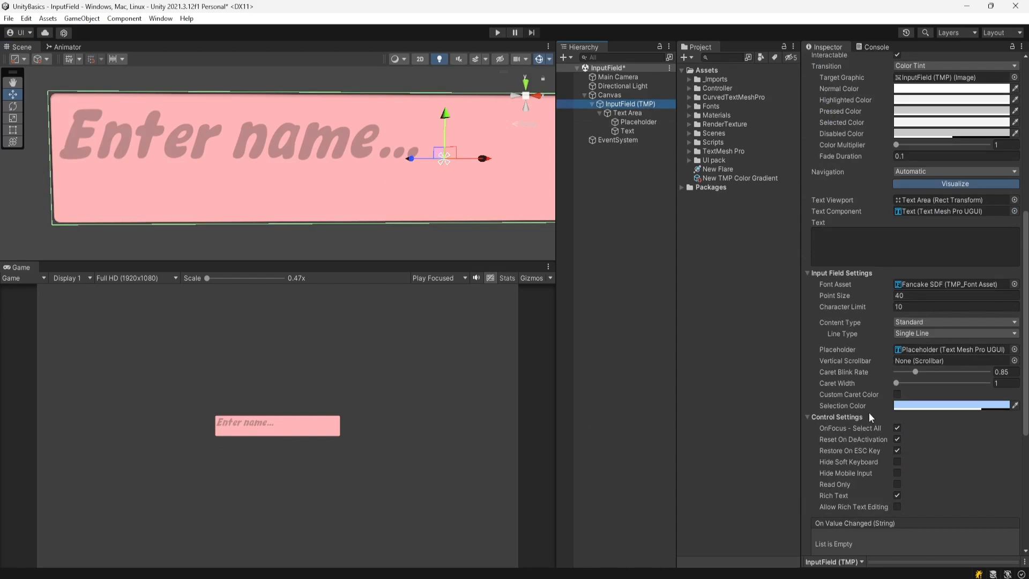
scroll(870, 412, down, 2)
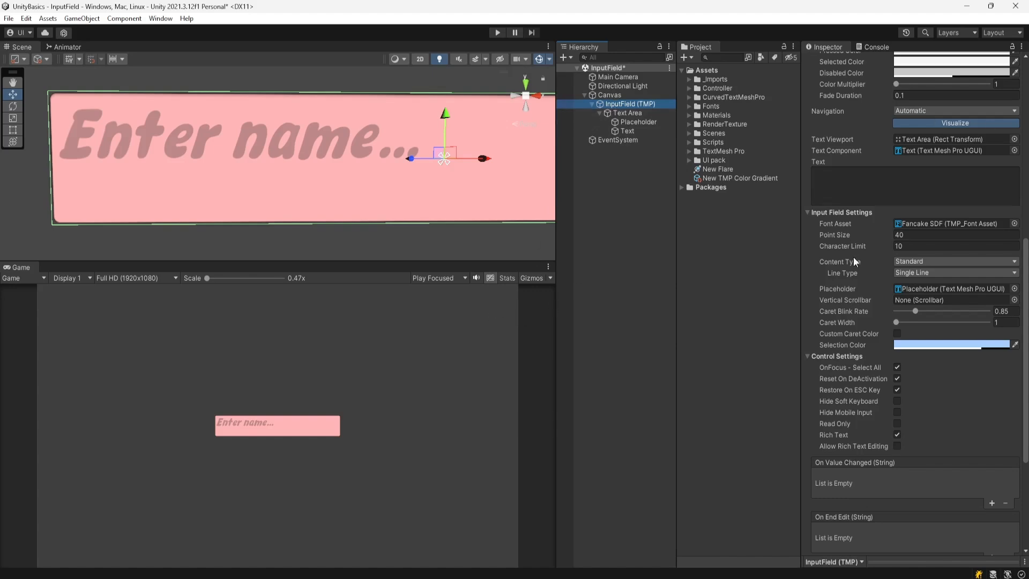
scroll(854, 256, up, 10)
click(935, 136)
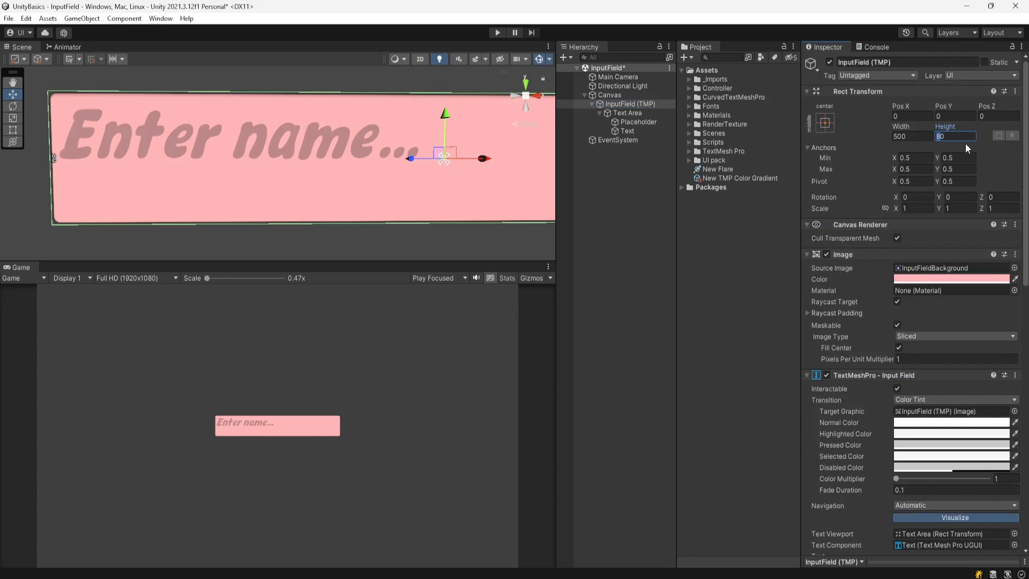
- Set the input field's Height to 800 and open the InputField (TMP) context menu in the Hierarchy
text(800)
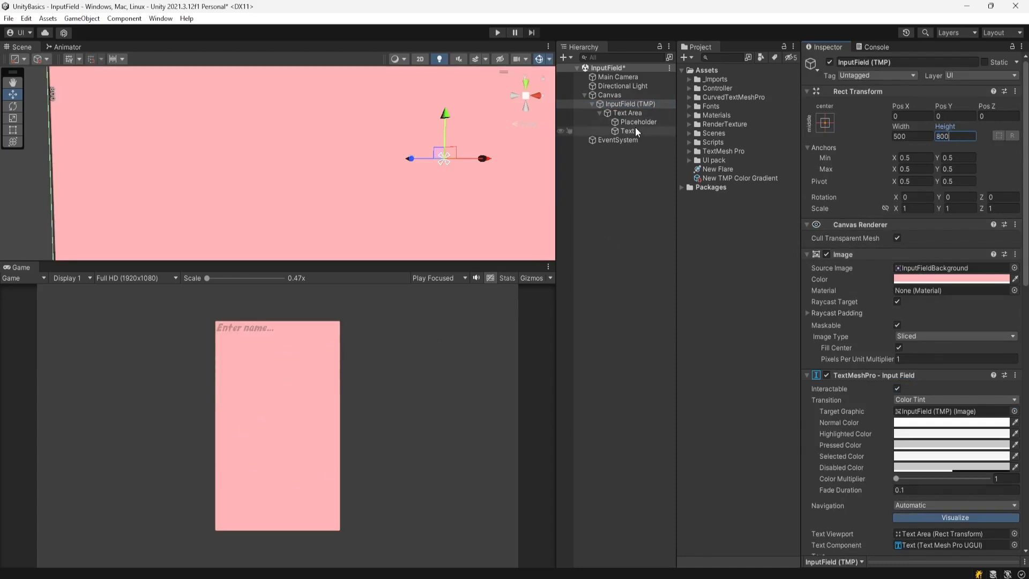
click(624, 105)
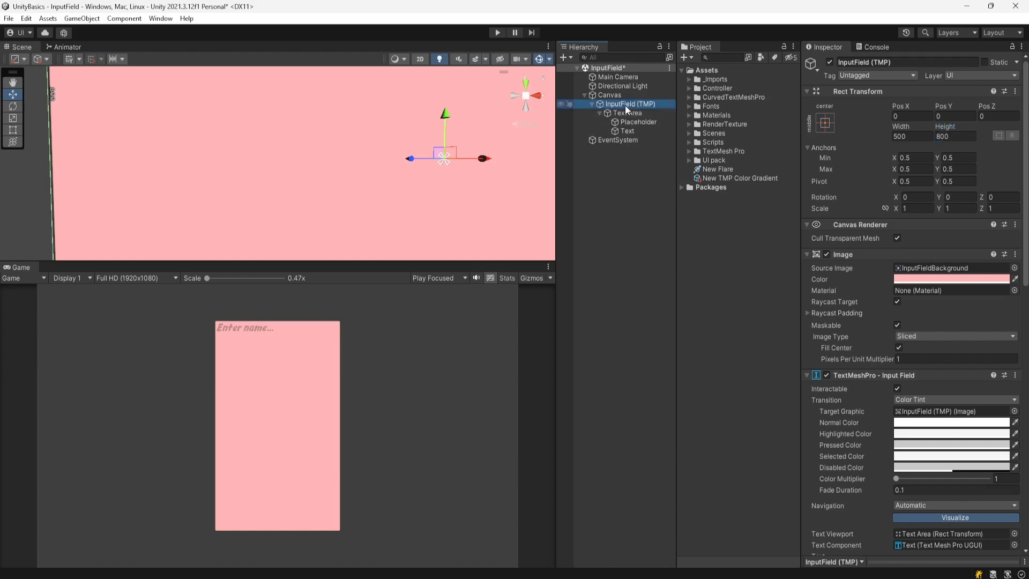
right_click(625, 105)
mouse_move(686, 348)
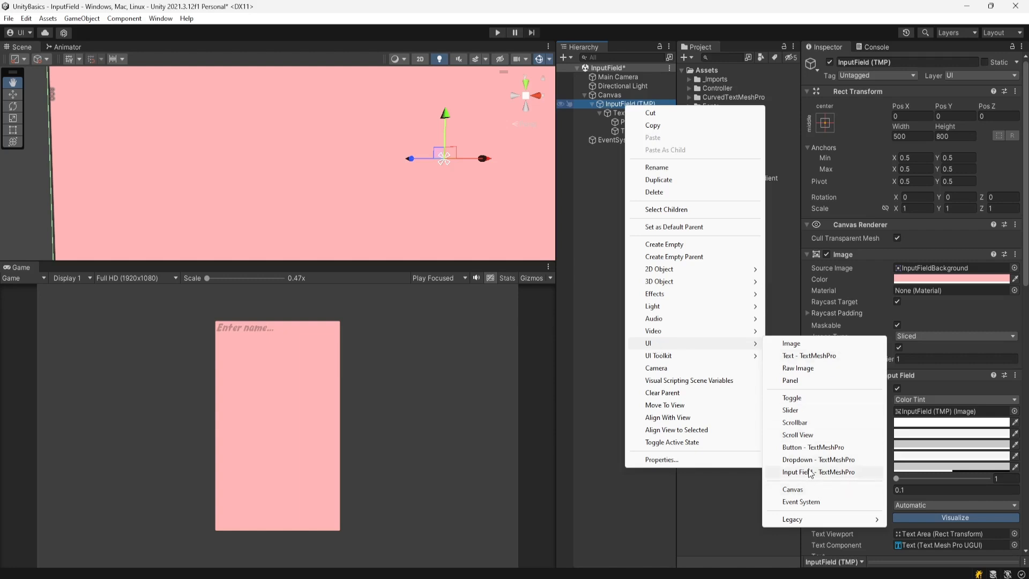
- Add a Scroll View, then select and delete it from the Hierarchy
click(798, 435)
scroll(879, 439, down, 5)
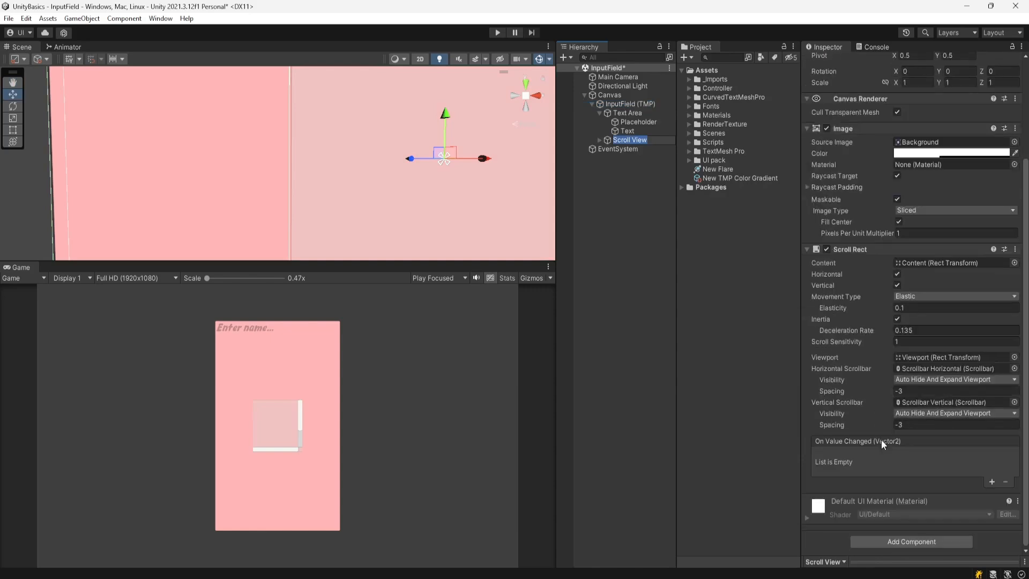
click(631, 104)
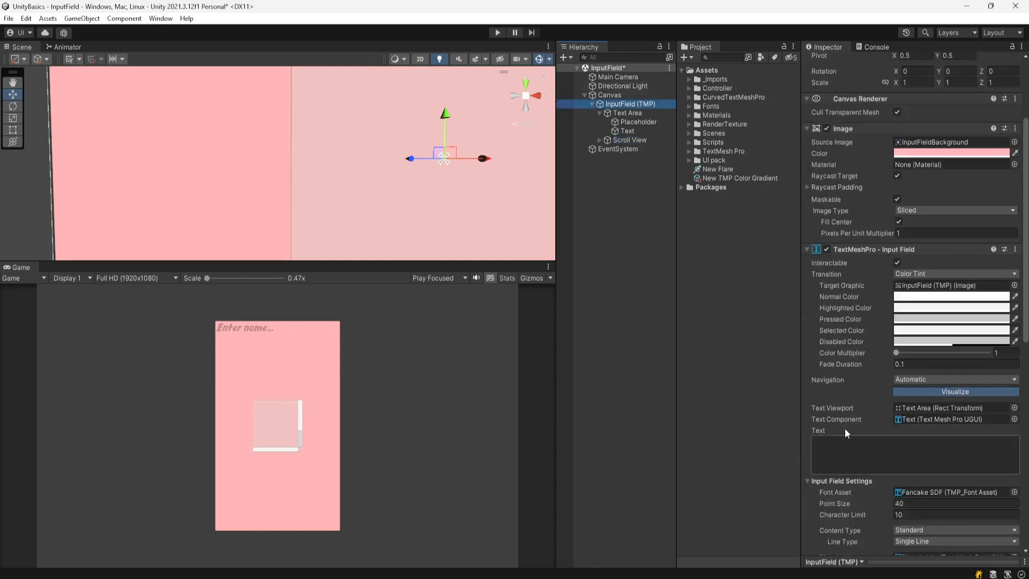
scroll(858, 426, down, 5)
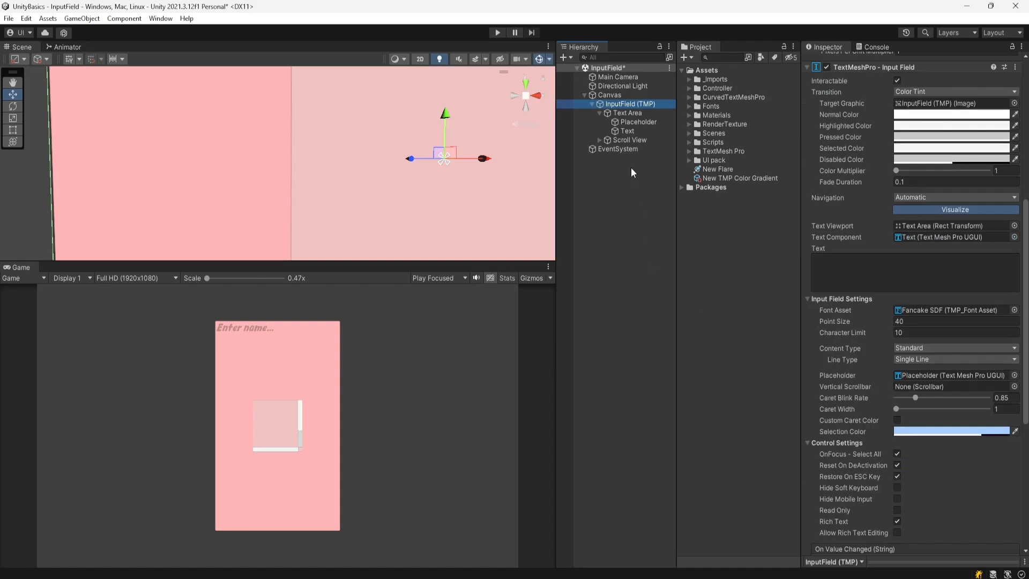
click(641, 140)
key(Delete)
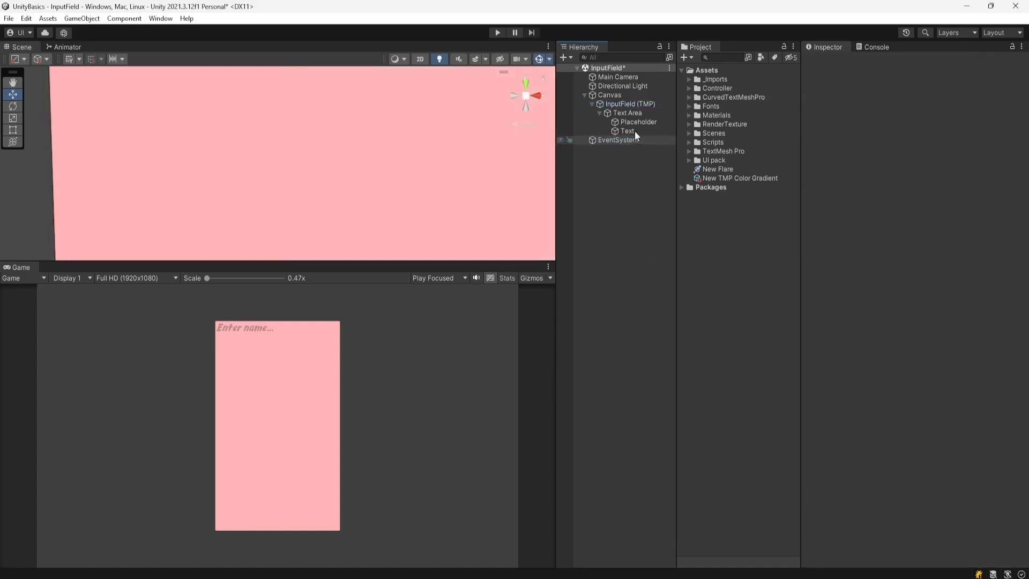
- Add a Scrollbar under InputField (TMP) and set its Direction to Top To Bottom
right_click(618, 102)
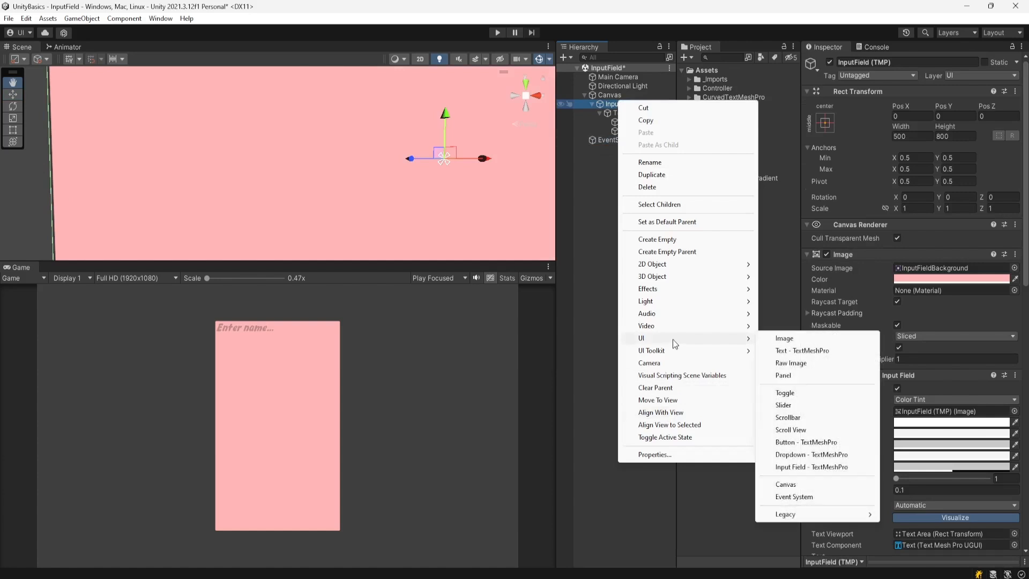
click(793, 418)
click(603, 259)
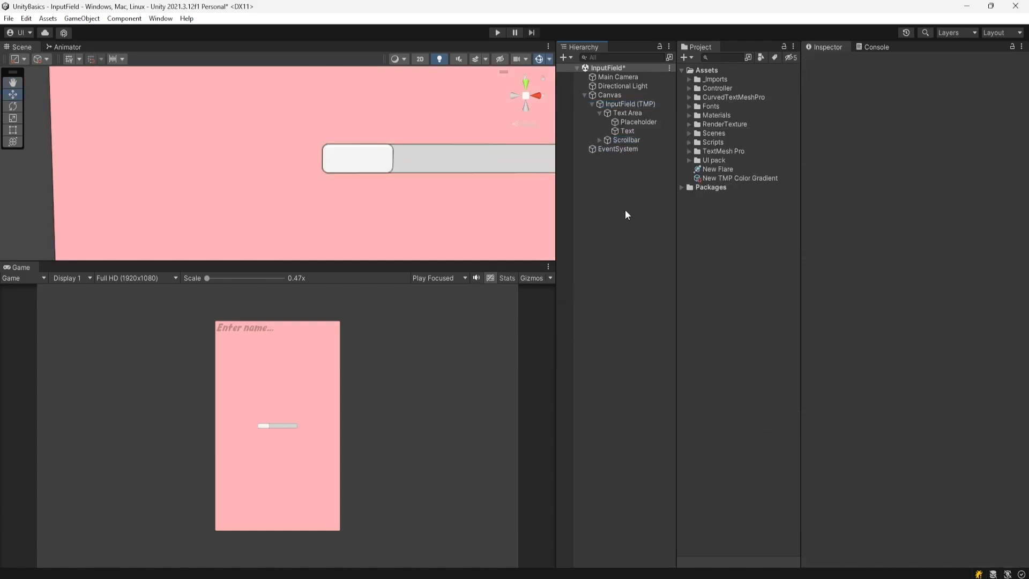
click(627, 139)
key(f)
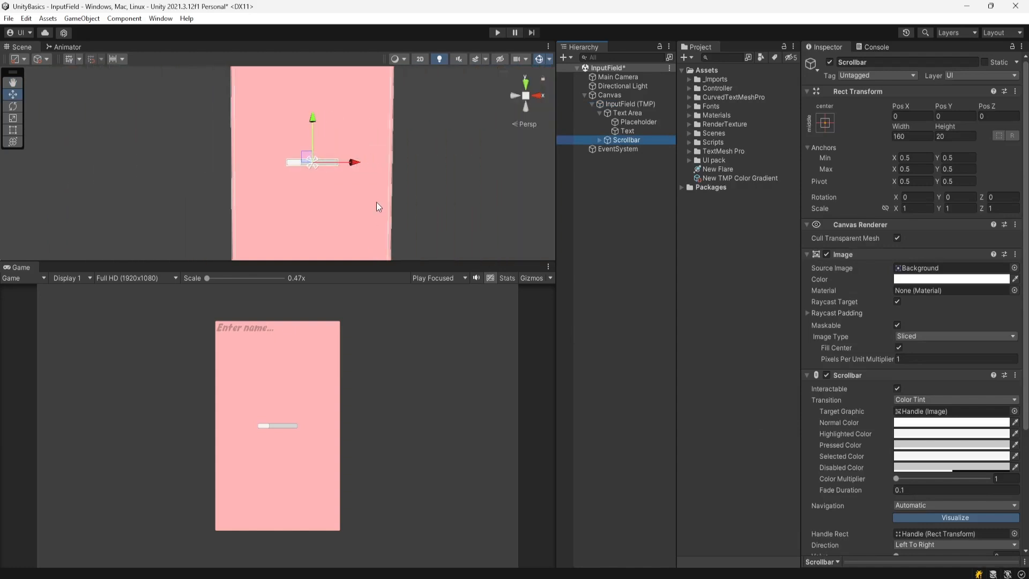
middle_drag(376, 202, 392, 259)
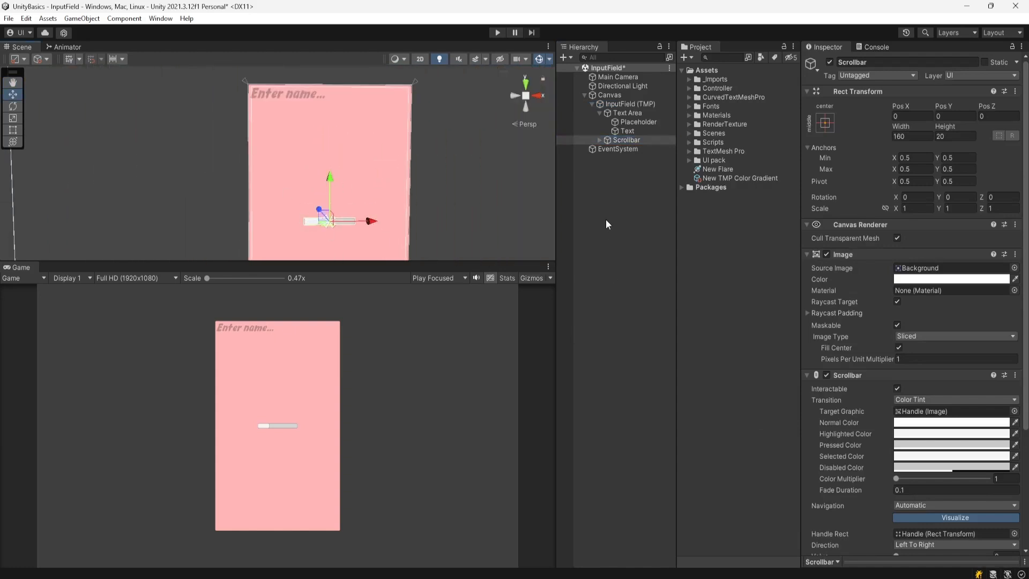
scroll(876, 370, down, 5)
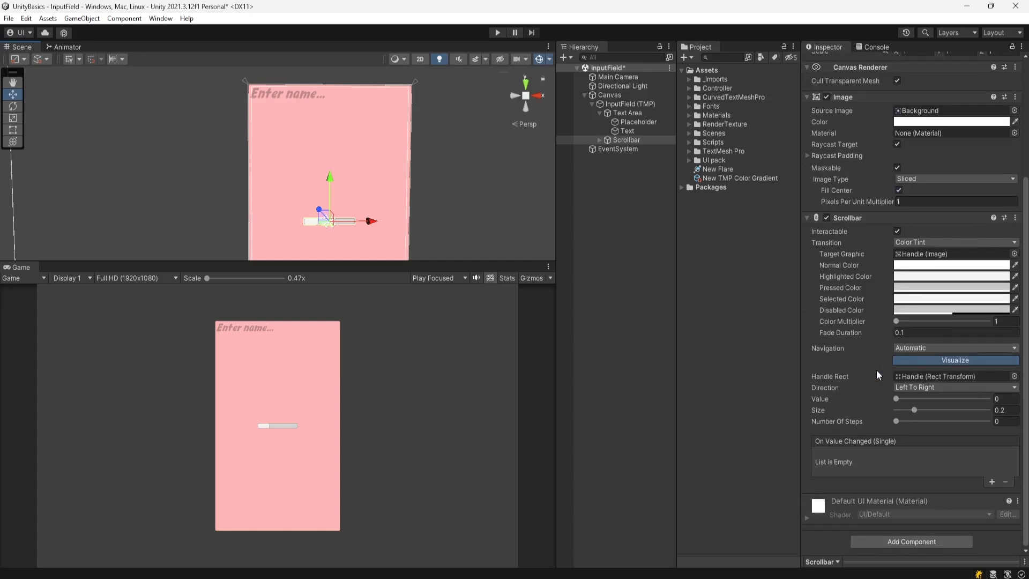
click(918, 386)
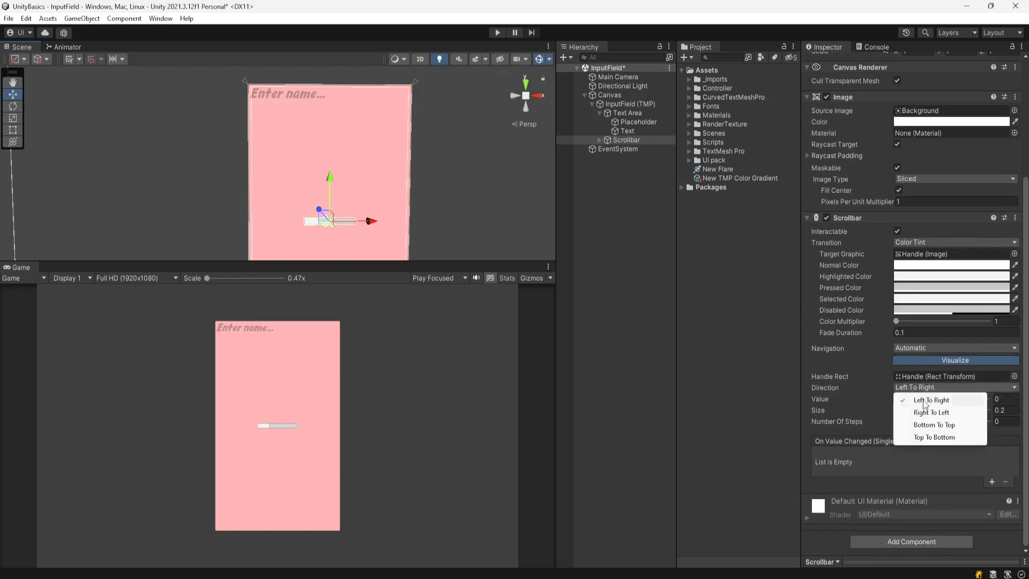
click(927, 438)
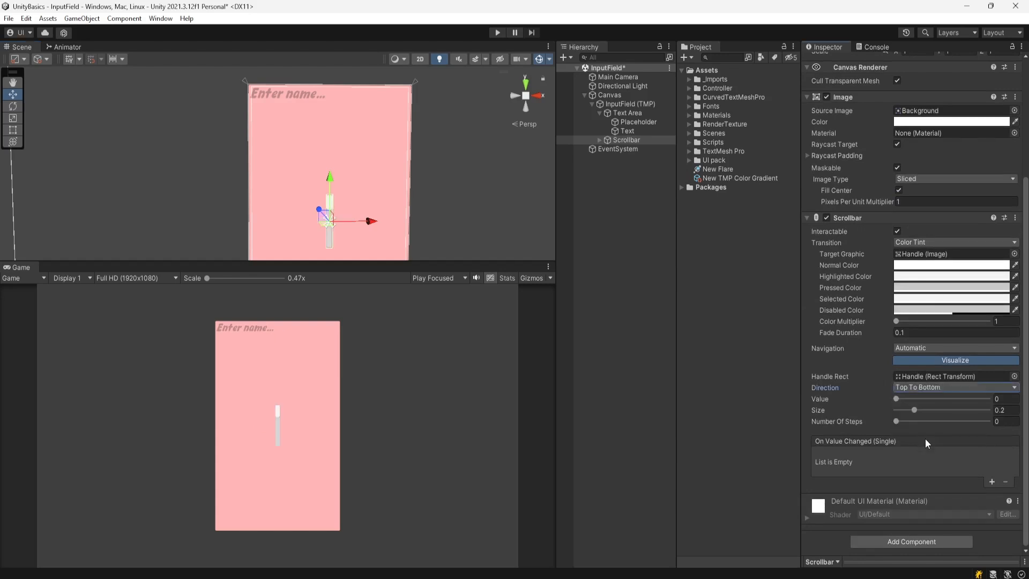
scroll(911, 388, up, 5)
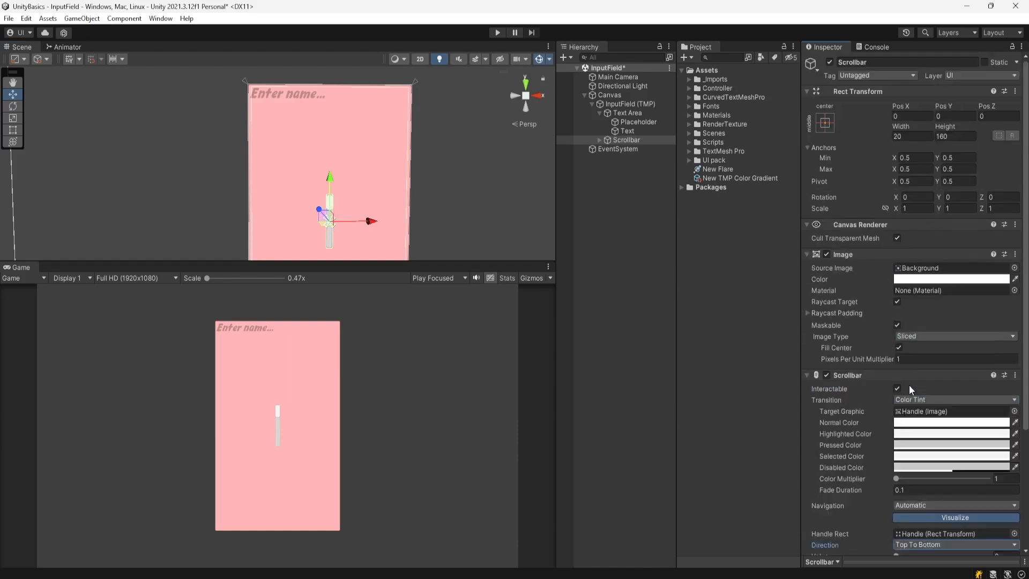
- Anchor the Scrollbar right-stretch with pivot and position, spanning the field's full right edge
click(825, 122)
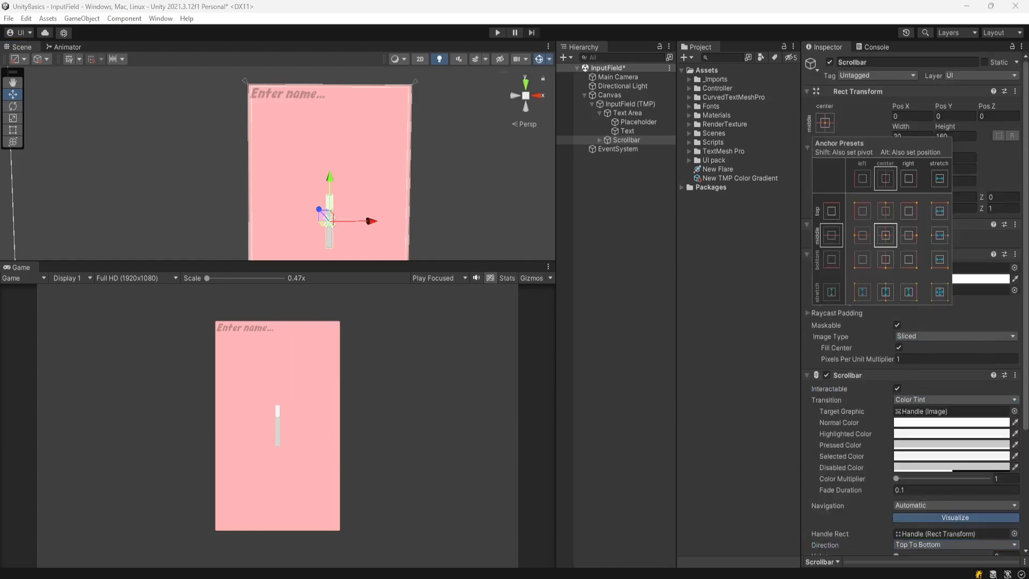
click(908, 295)
key(shift)
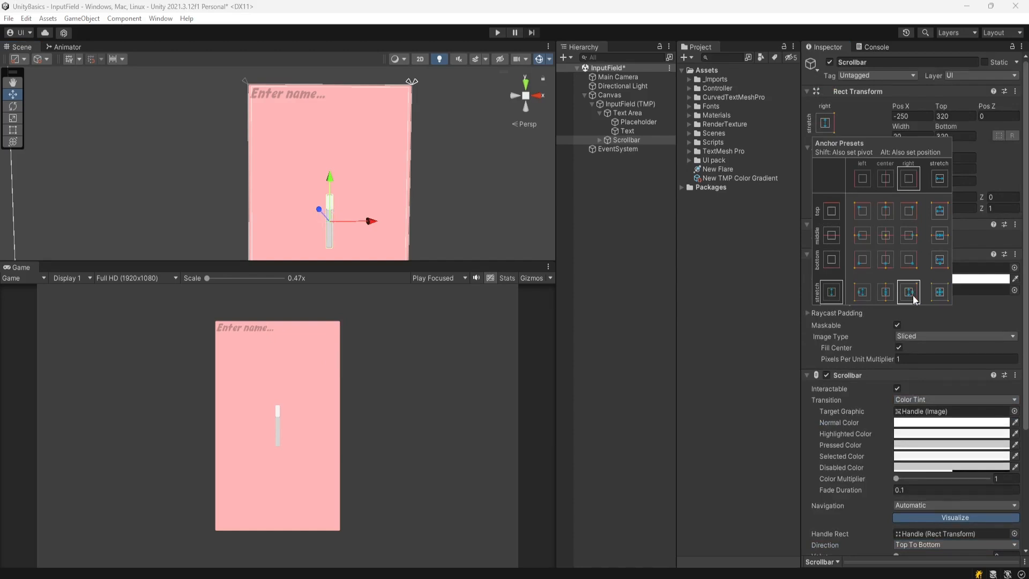
shift+click(914, 299)
key(alt)
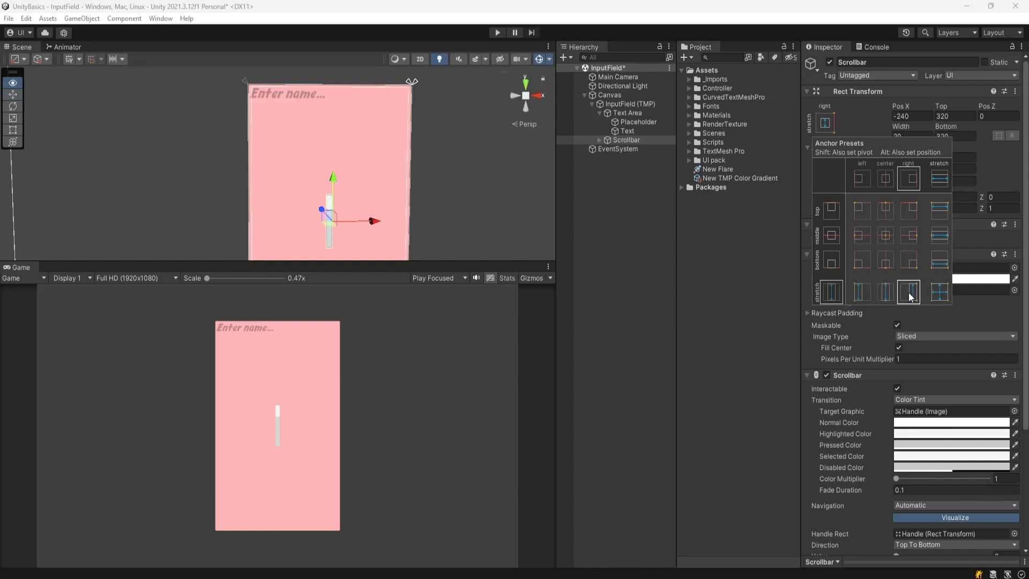
alt+click(909, 297)
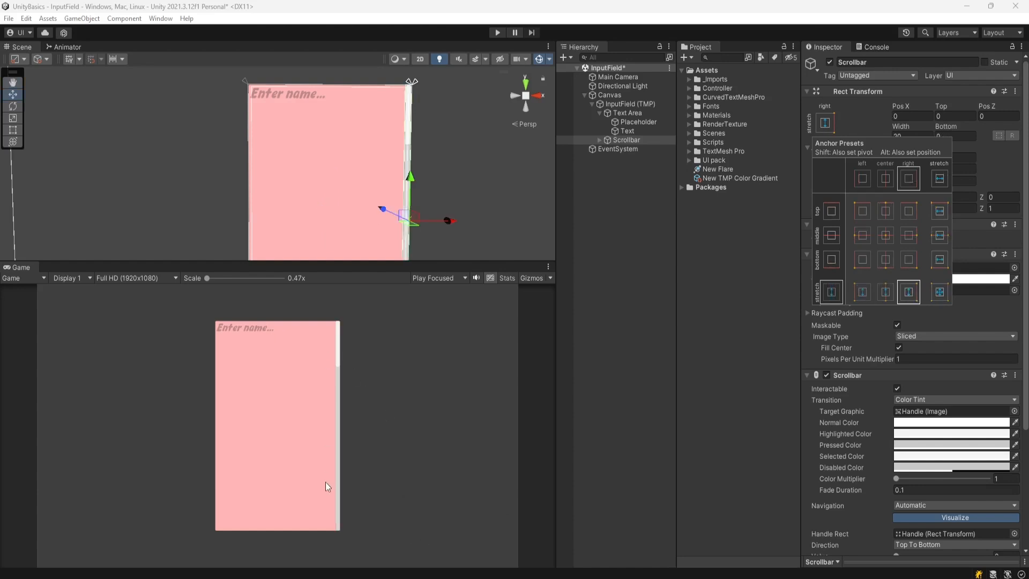
scroll(310, 118, down, 3)
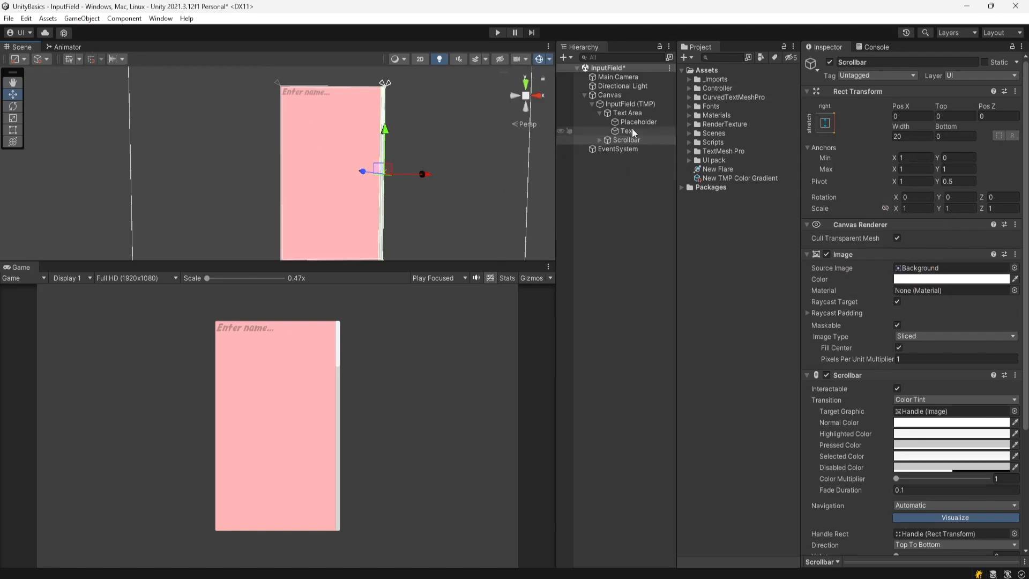
click(636, 104)
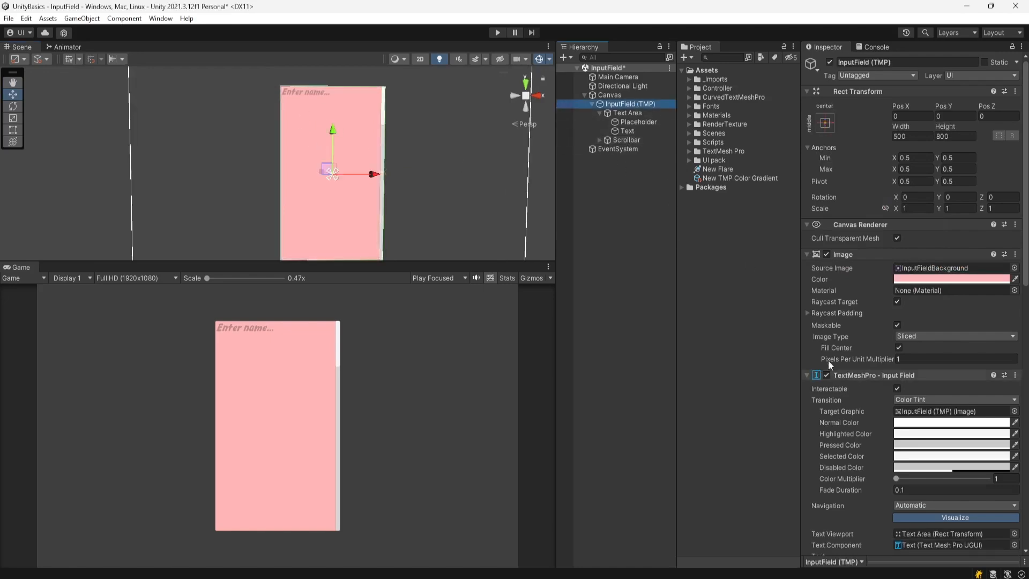
- Set the field's Line Type to Multi Line Newline and briefly run Play mode
scroll(843, 340, down, 3)
scroll(848, 332, down, 3)
scroll(857, 362, down, 3)
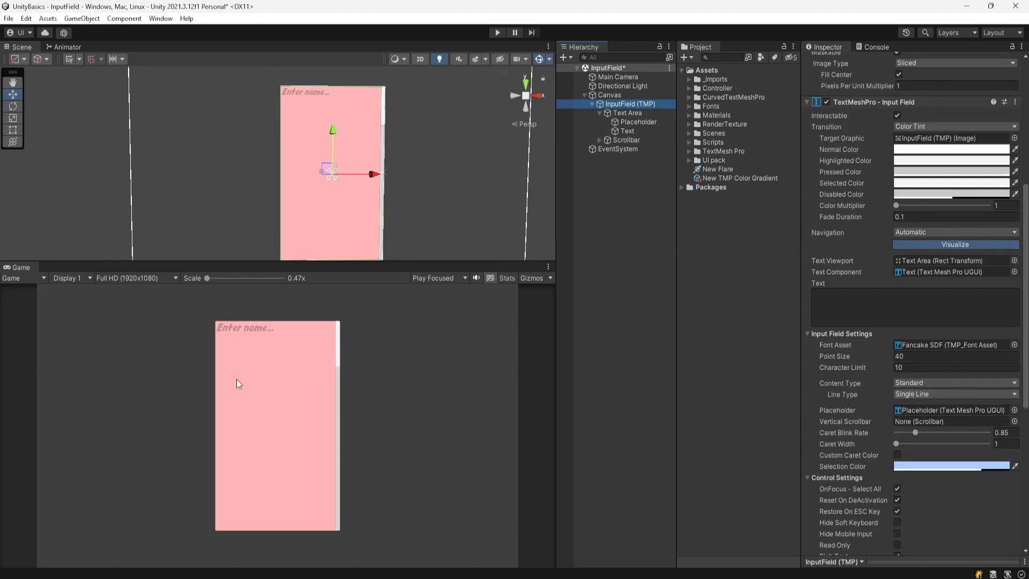
click(913, 394)
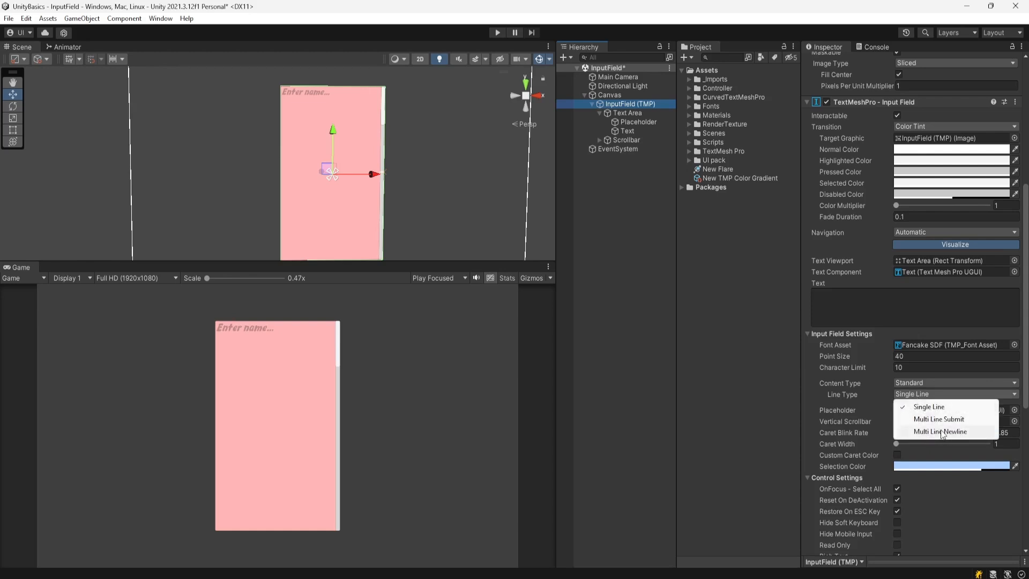
click(940, 431)
click(498, 33)
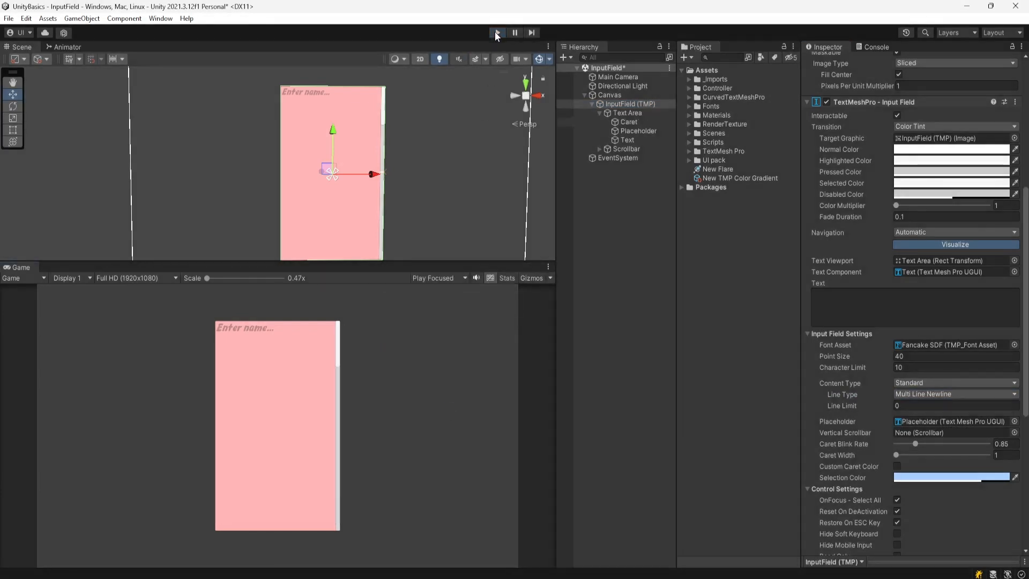
click(497, 33)
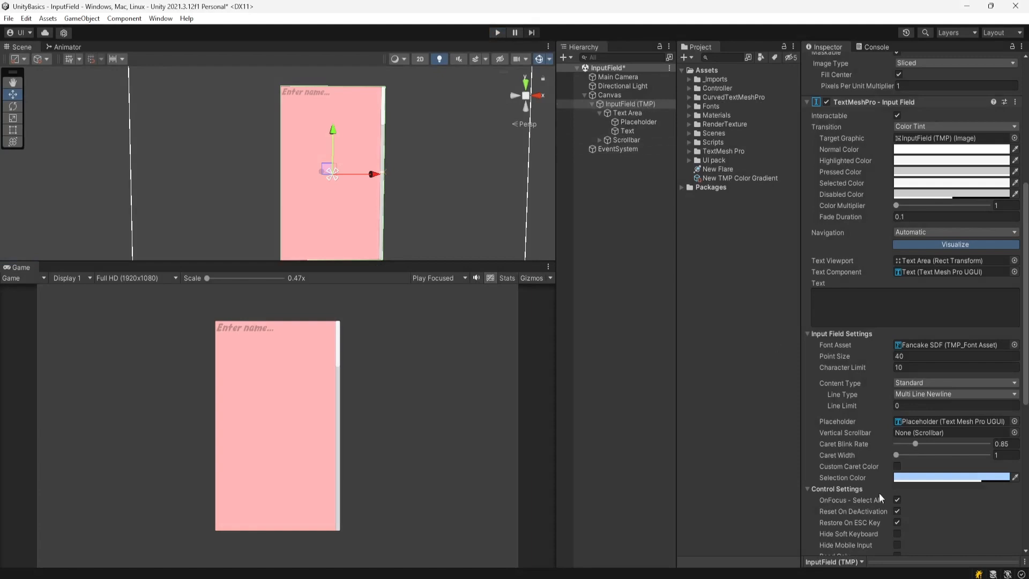
- Assign the Scrollbar as Vertical Scrollbar, then in Play mode type 'som asd', newline, 'a'
drag(626, 140, 909, 434)
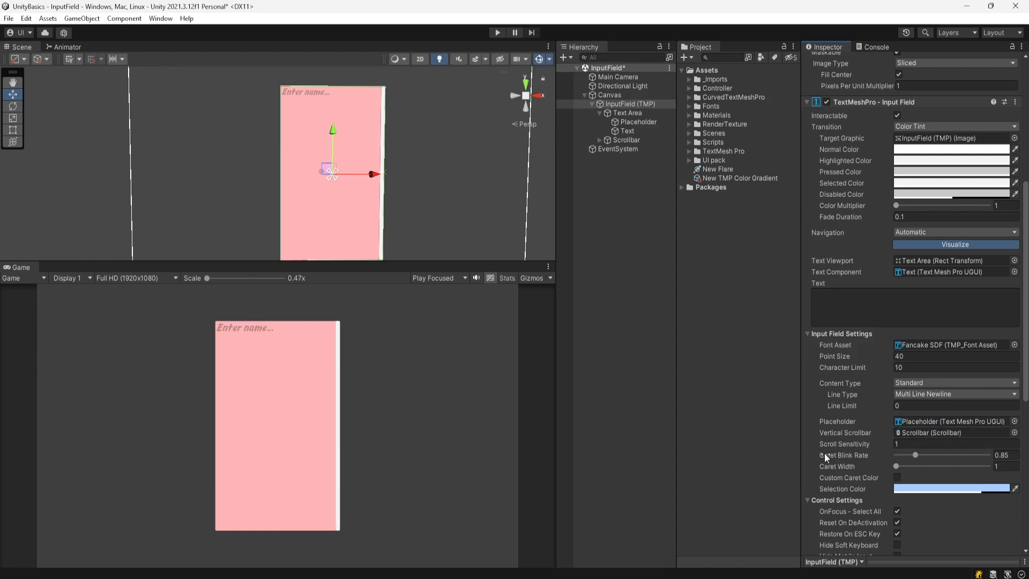
click(497, 32)
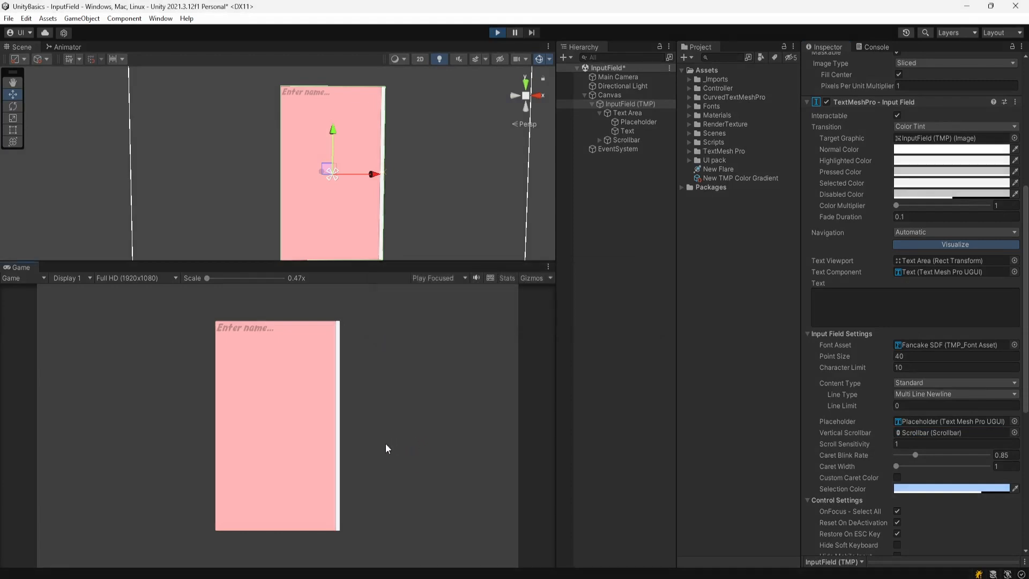
click(279, 363)
text(som )
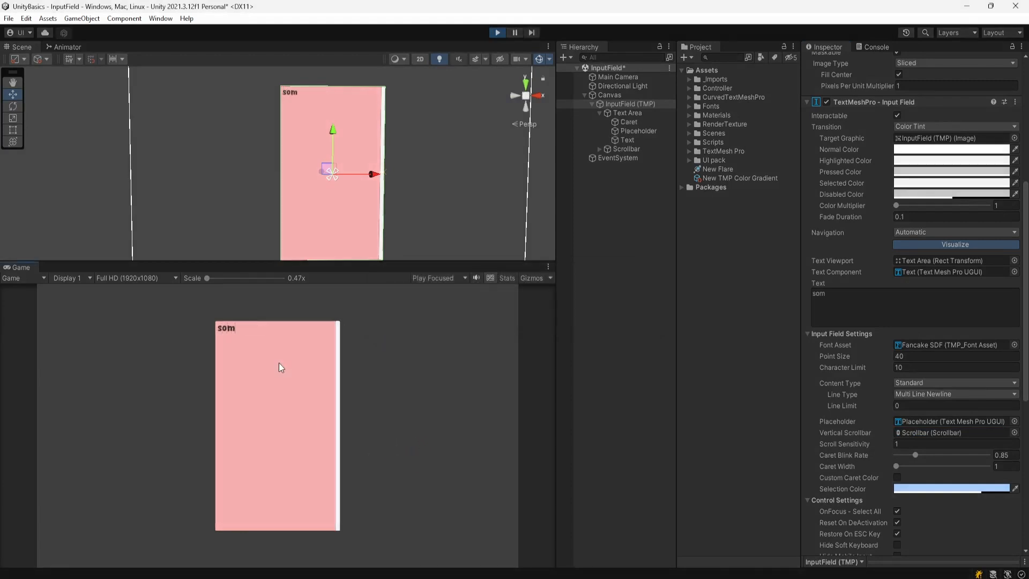
text(asd)
key(Return)
key(Return)
text(a)
- Inspect the Text Area in the Scene view to check the typed lines, then stop Play mode
scroll(319, 149, up, 3)
middle_drag(315, 166, 291, 194)
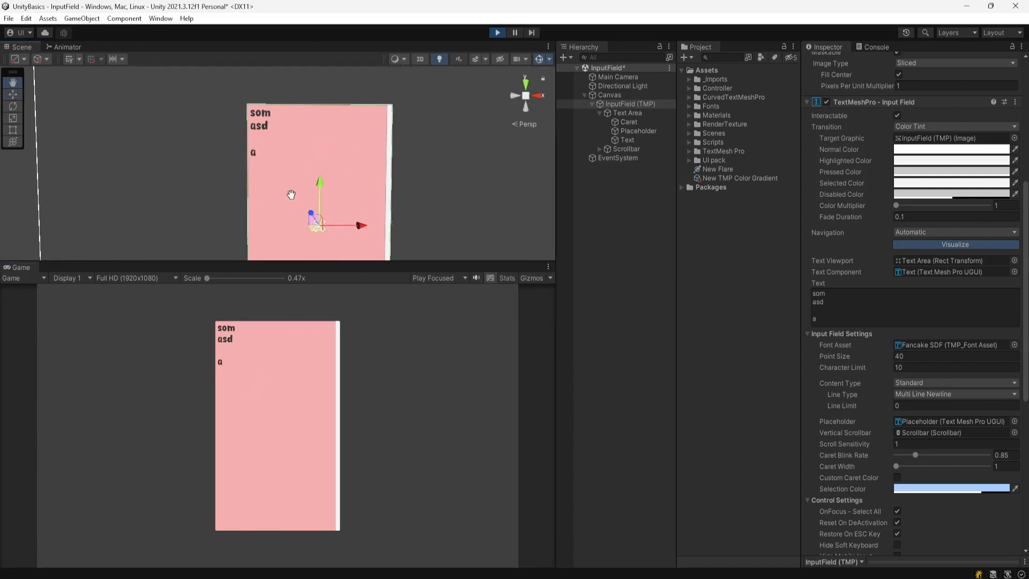
click(632, 114)
drag(314, 164, 312, 19)
middle_drag(283, 12, 284, 6)
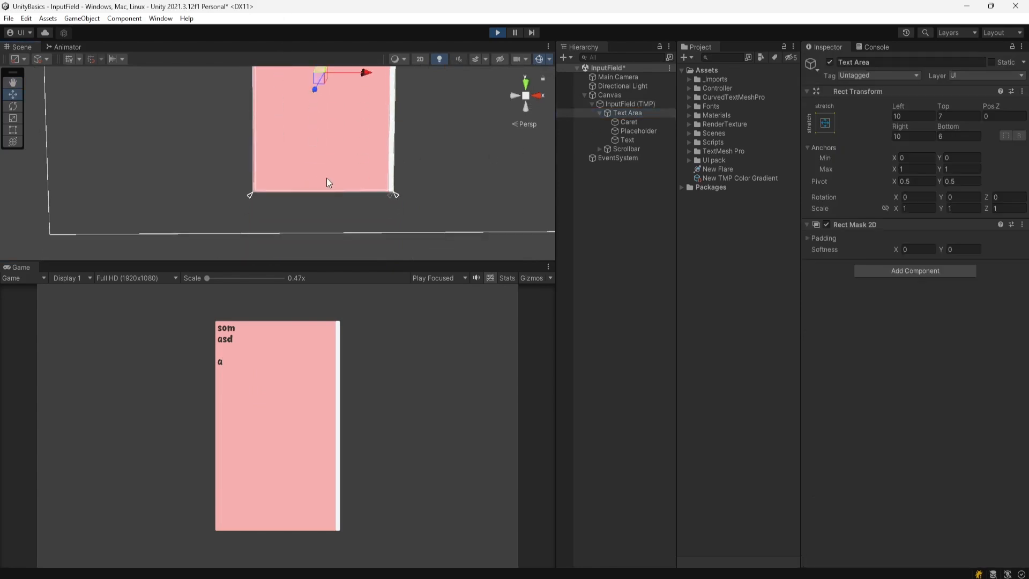
middle_drag(326, 178, 305, 278)
click(254, 109)
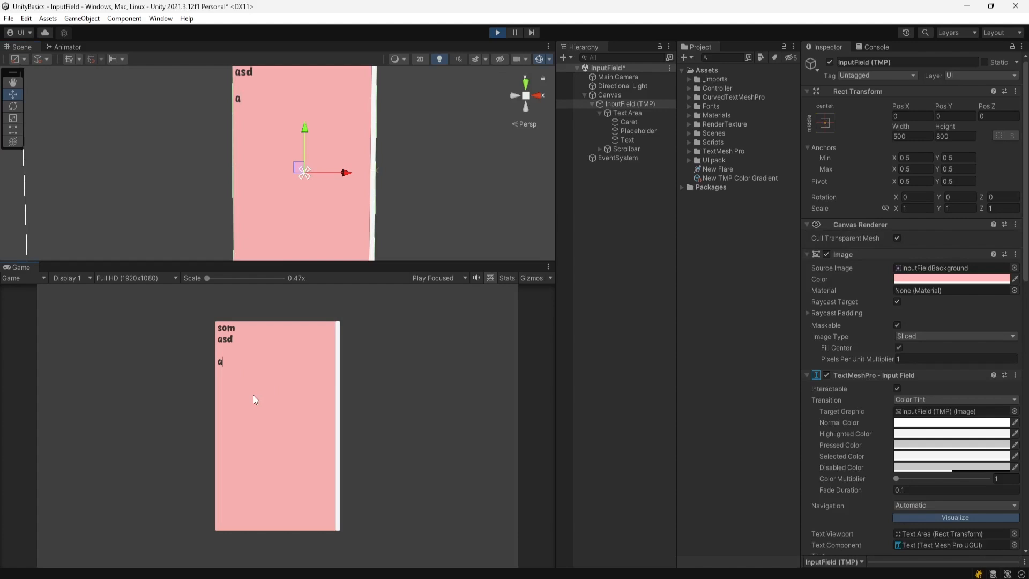
click(497, 32)
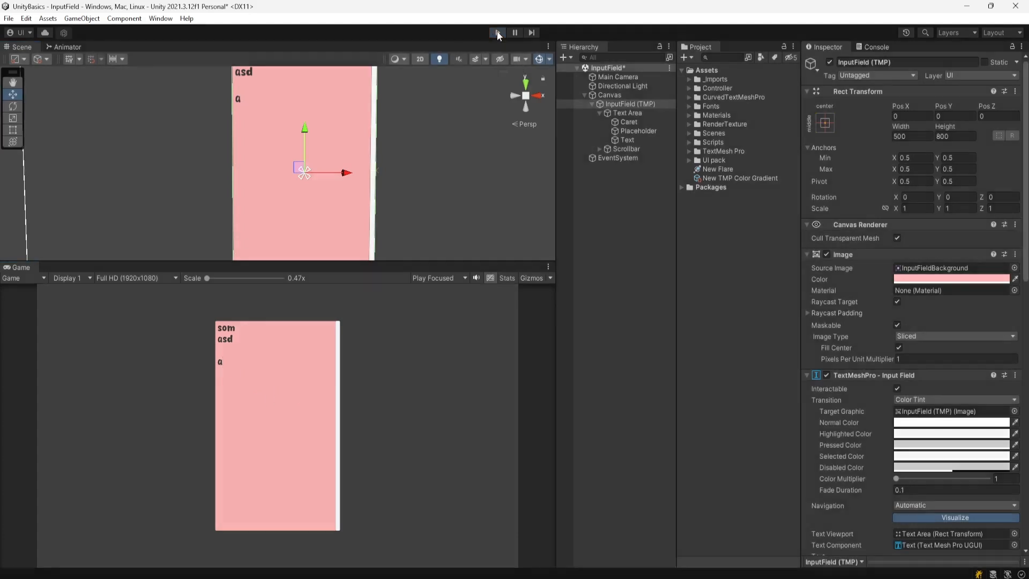
- Set Character Limit to 0 and save the scene
scroll(831, 373, down, 5)
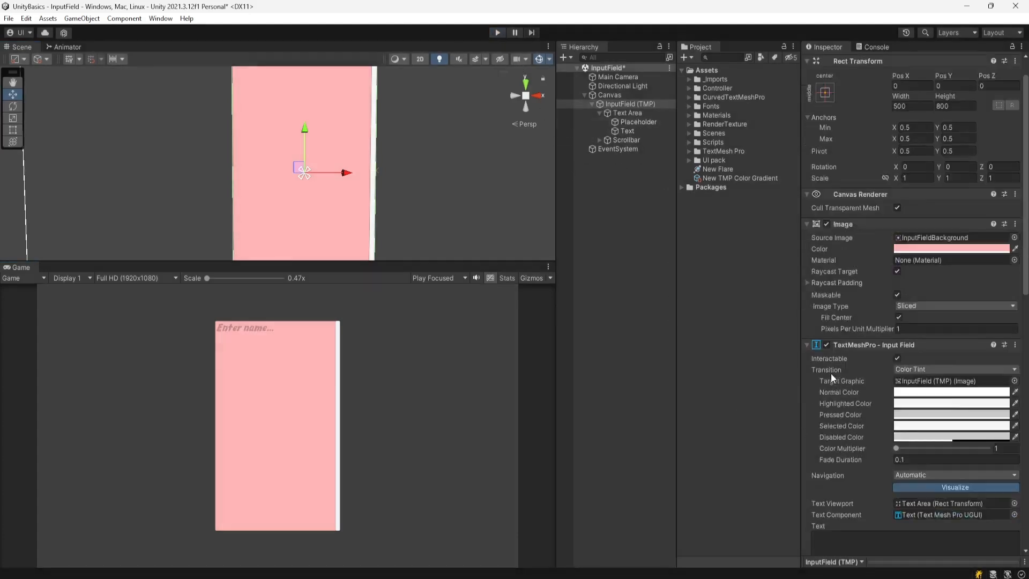
scroll(904, 407, down, 5)
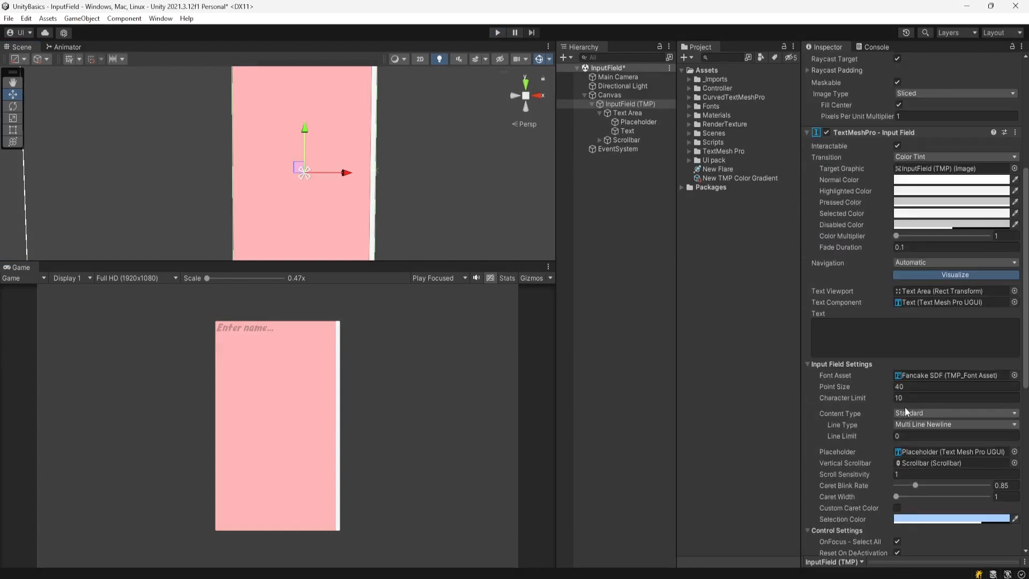
click(911, 398)
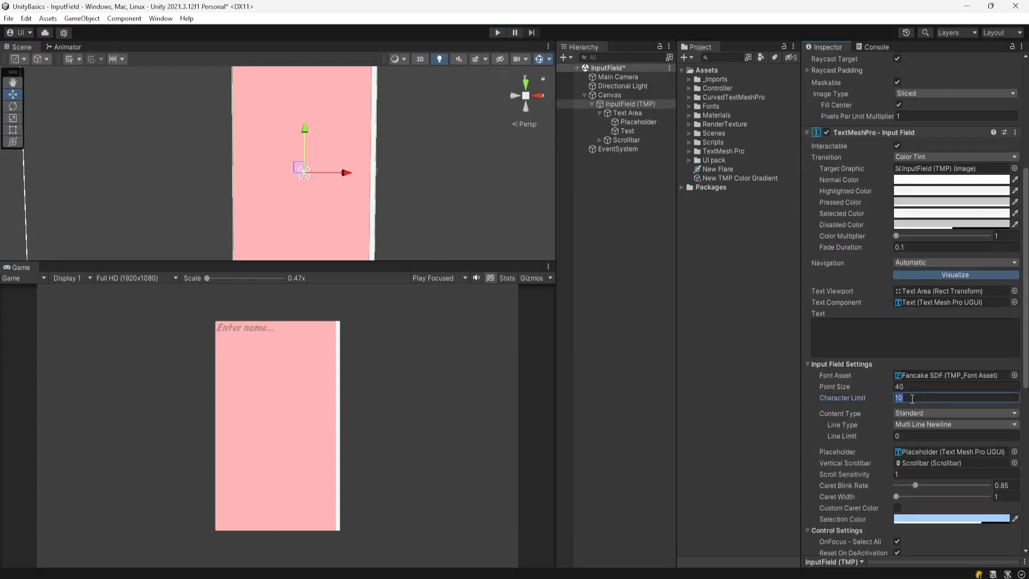
text(0)
key(ctrl+s)
- In Play mode, type eight lines of filler text like 'asdaas' and 'asdas' into the field
click(498, 33)
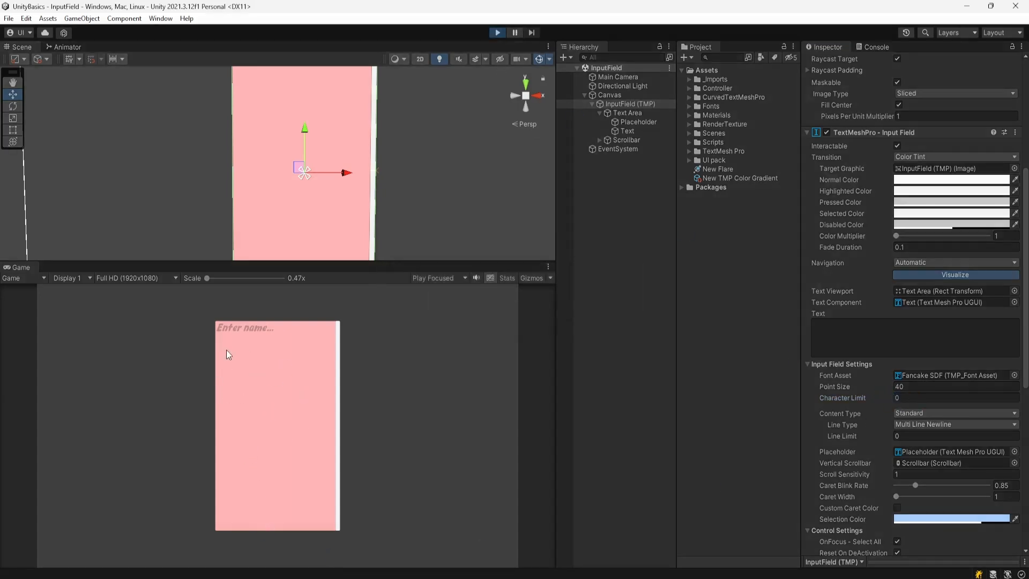
click(240, 336)
text(asdaas)
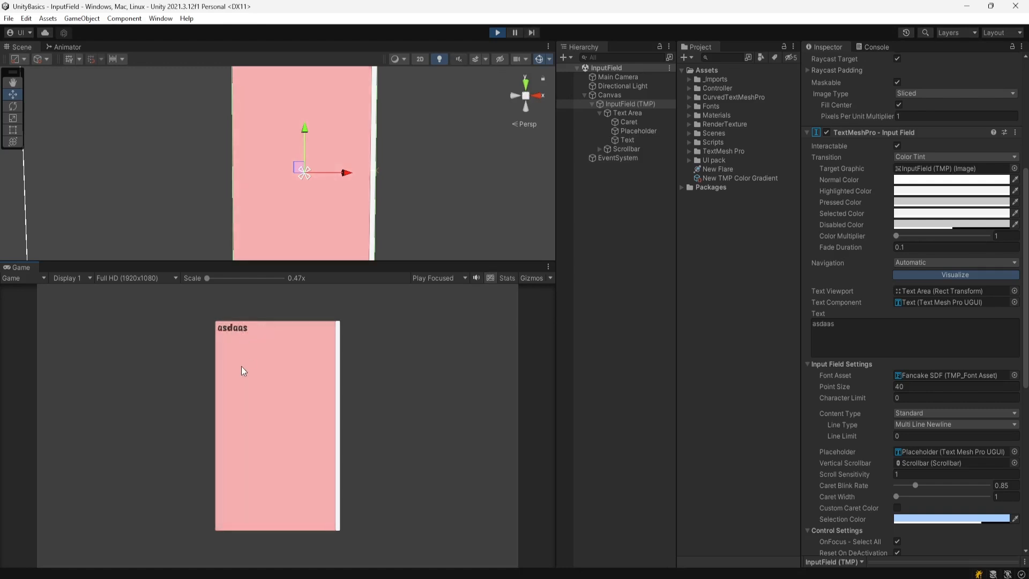
key(Return)
text(asdas)
key(Return)
text(asdas)
key(Return)
text(asda)
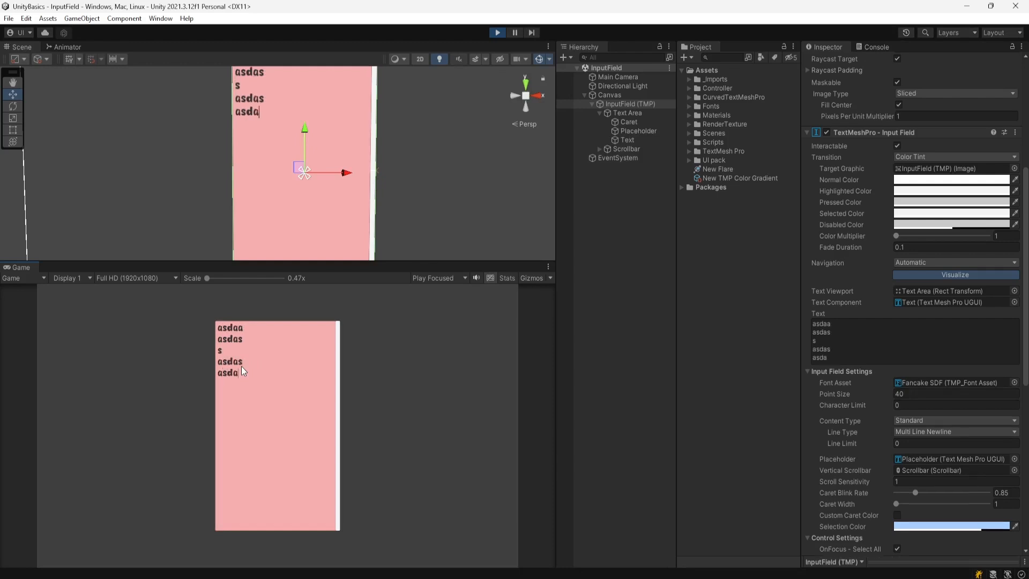
text(d)
key(Return)
key(Return)
key(Return)
text(asdasd)
key(Return)
key(Return)
text(sadas)
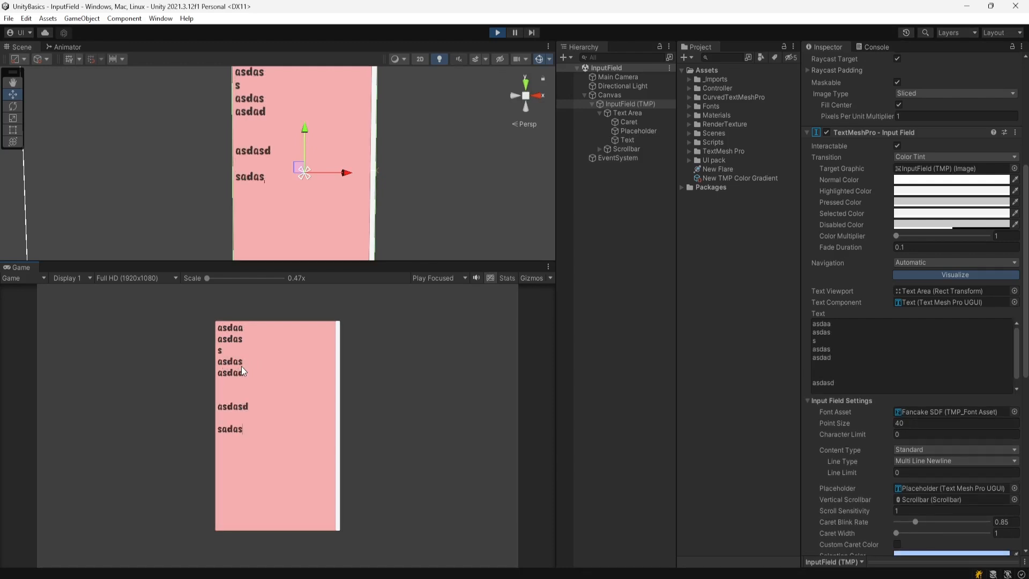
text(dadas)
key(Return)
key(Return)
key(Return)
text(asdasdas)
key(Return)
key(Return)
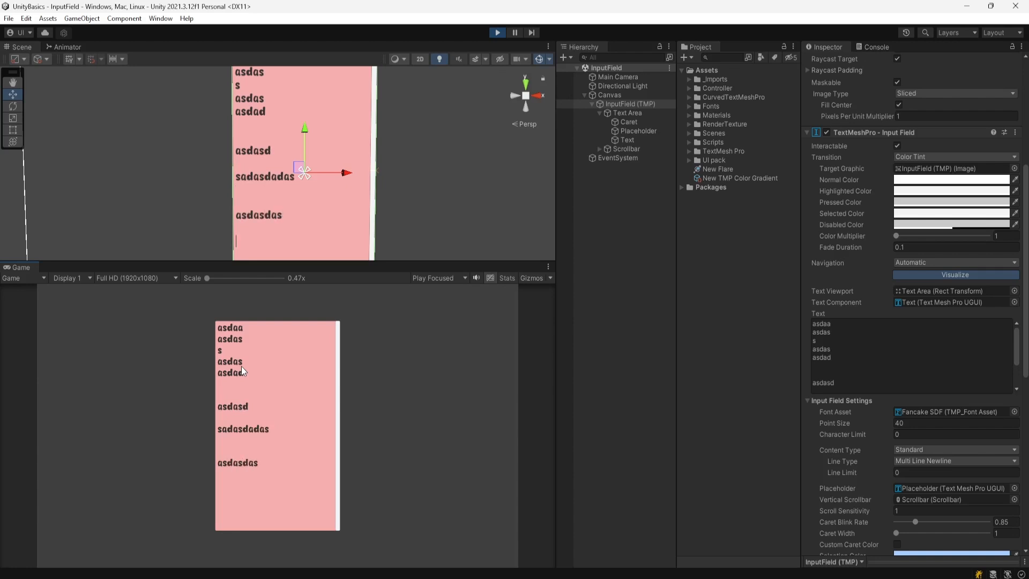
text(asdasd)
- Maximize the Game view, add six more text lines, and drag the scrollbar to scroll
click(547, 267)
click(577, 306)
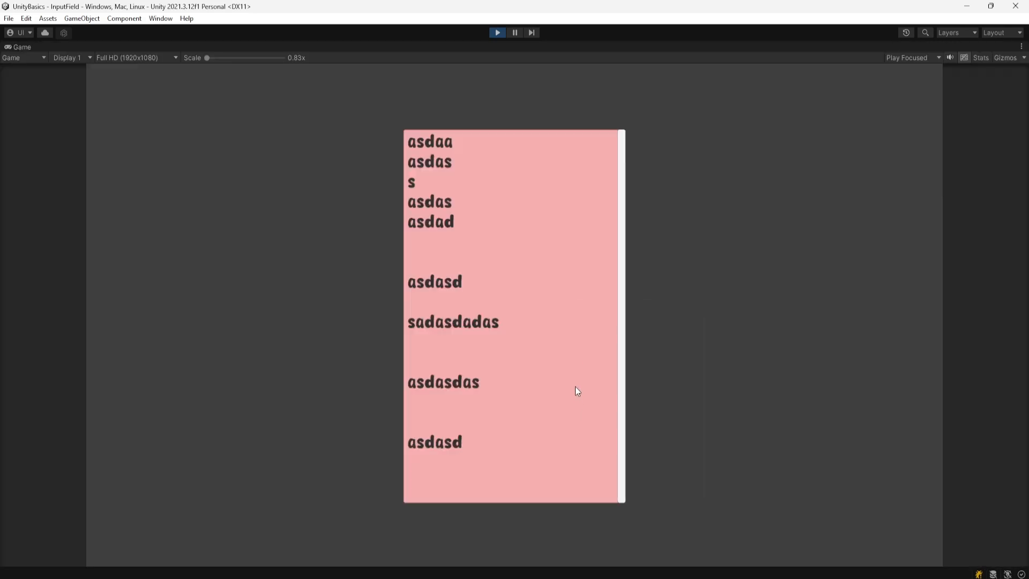
key(Return)
key(Return)
text(sadasd)
key(Return)
text(asdasdadasd)
key(Return)
key(Return)
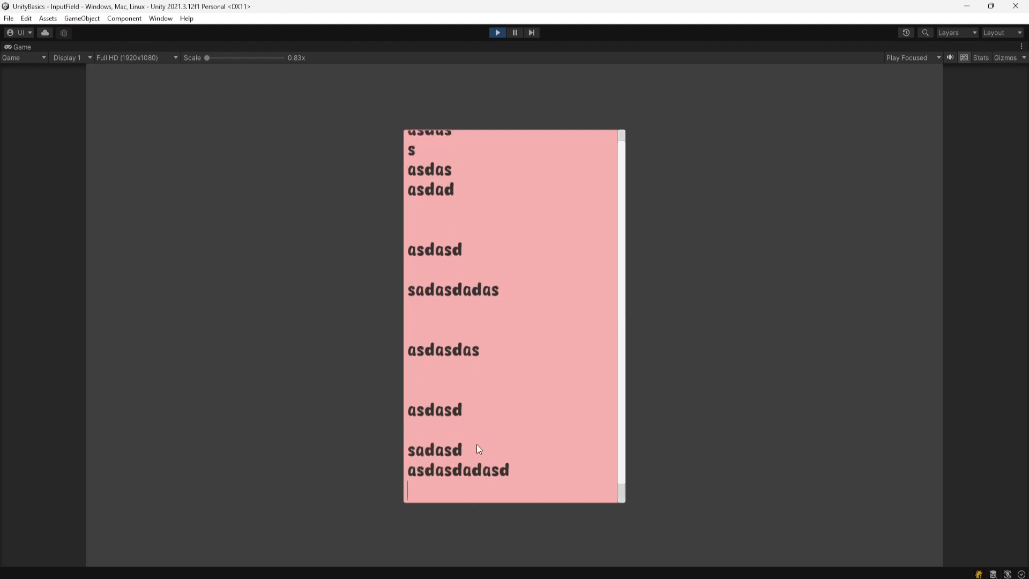
text(asdasas)
key(Return)
text(asdasdass)
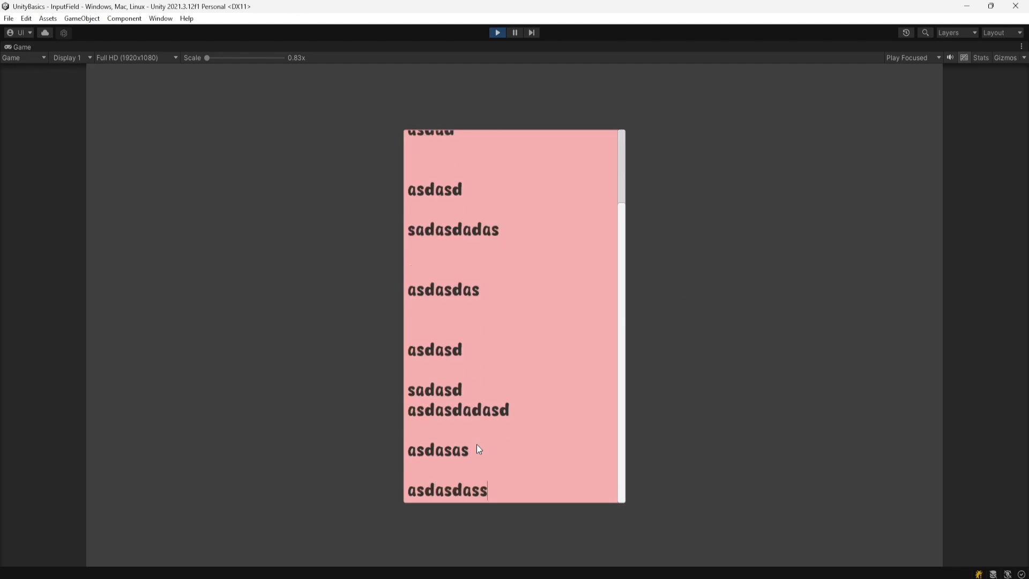
key(Return)
text(asdasdas)
key(Return)
key(Return)
key(Return)
key(Return)
key(Return)
text(asdasdasd)
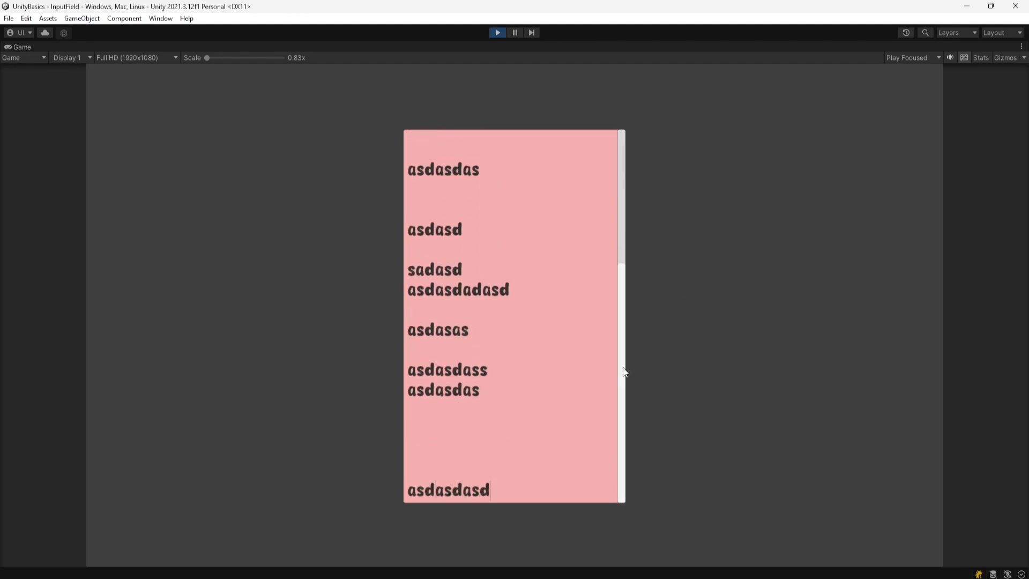
drag(620, 372, 622, 230)
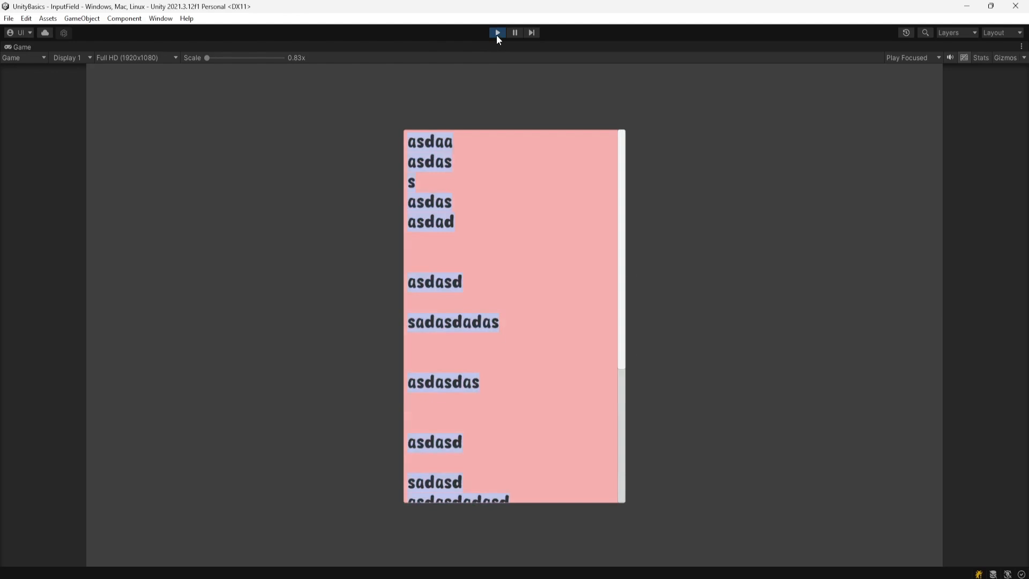
- Stop Play mode and set the field's Line Type to Multi Line Submit
click(497, 33)
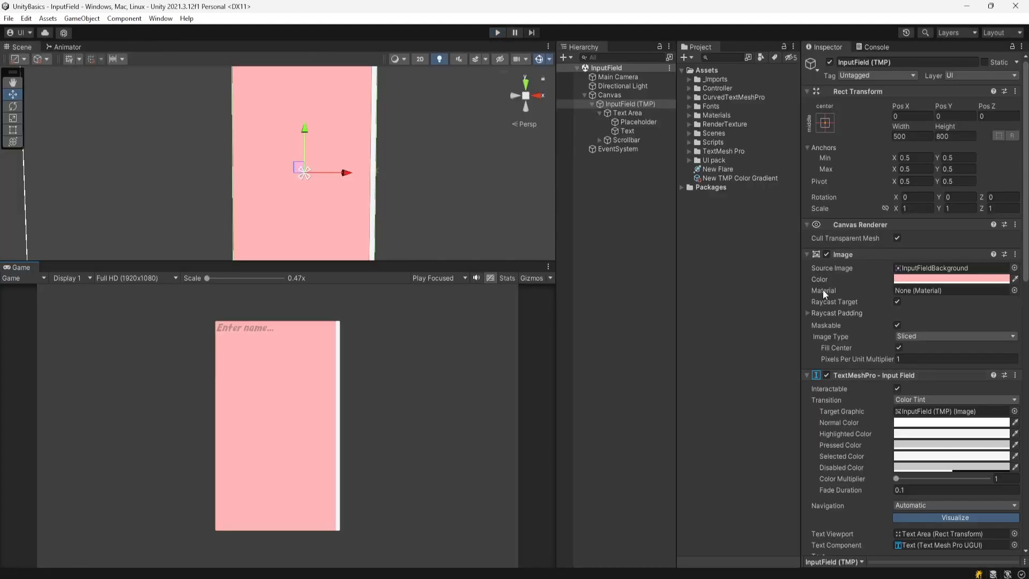
scroll(823, 291, down, 3)
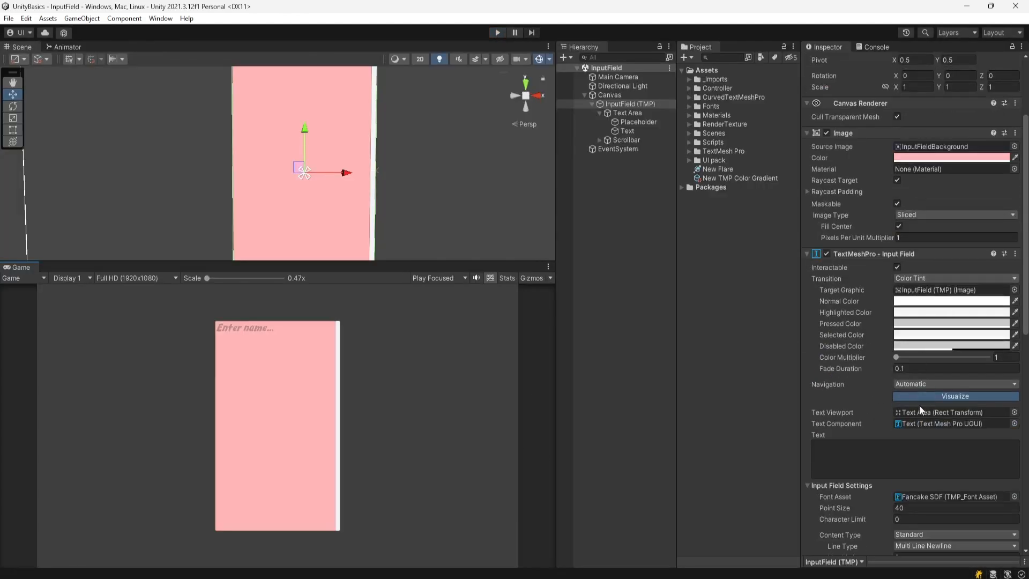
scroll(913, 358, down, 5)
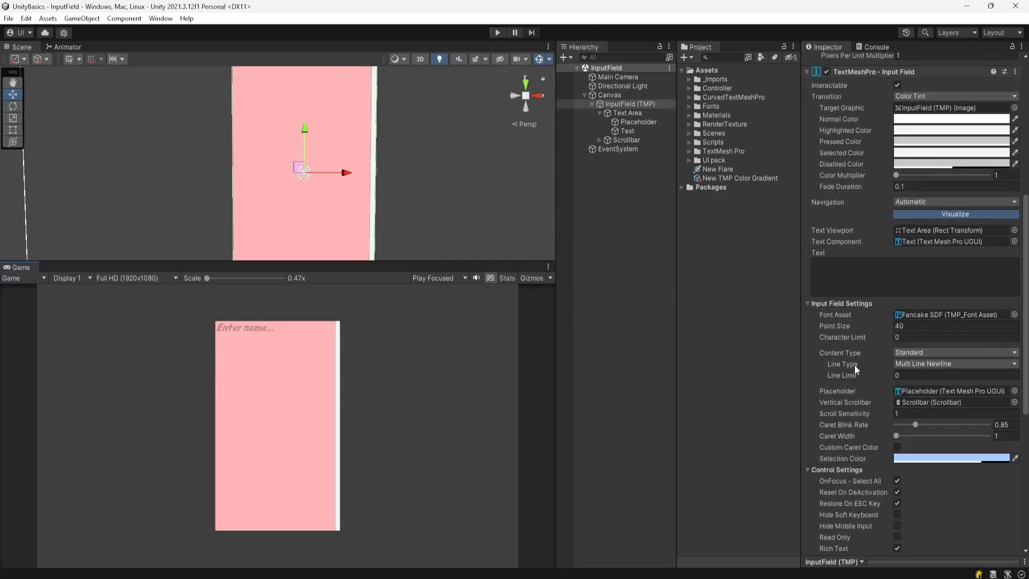
click(950, 362)
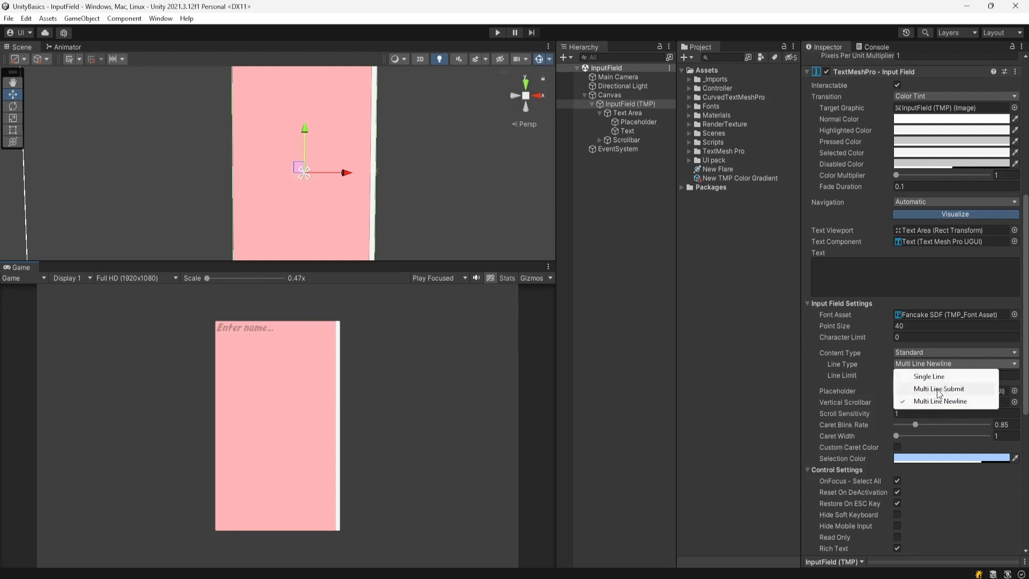
click(943, 388)
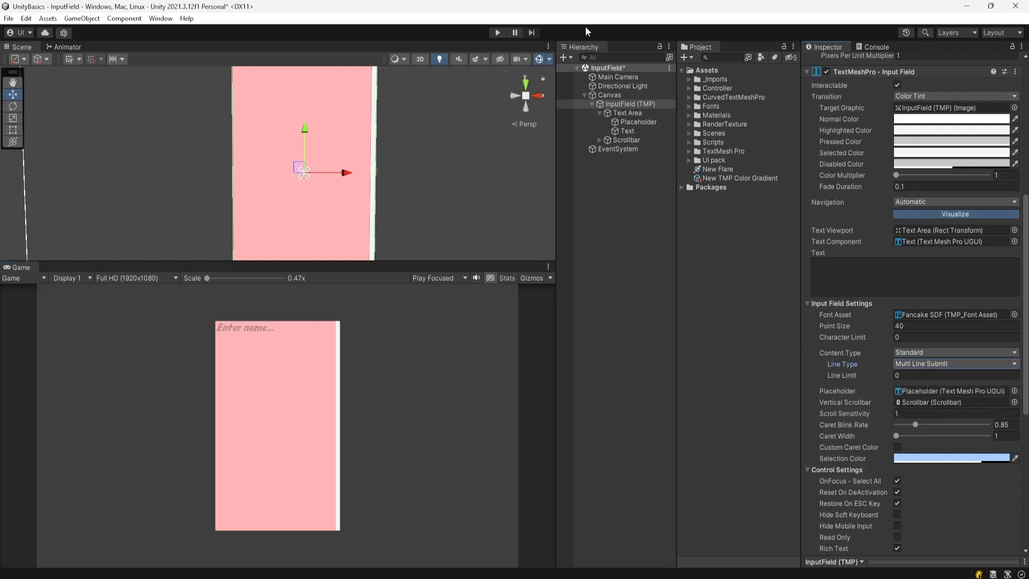
- Run the scene, type 'asdasda' into the field, select it, then switch Line Type to Single Line
click(498, 33)
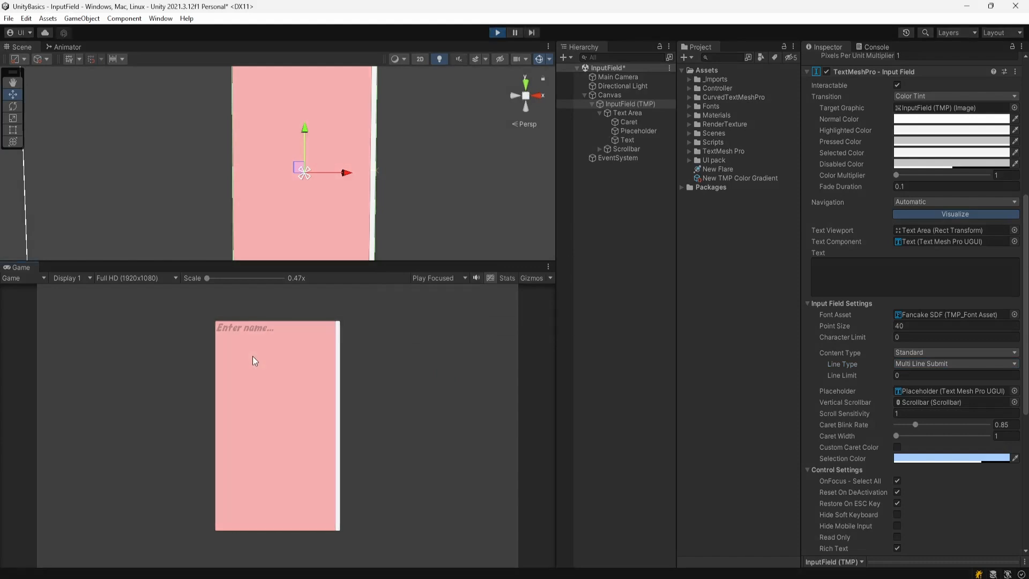
text(asd)
text(asda)
middle_drag(275, 138, 278, 214)
scroll(281, 146, up, 5)
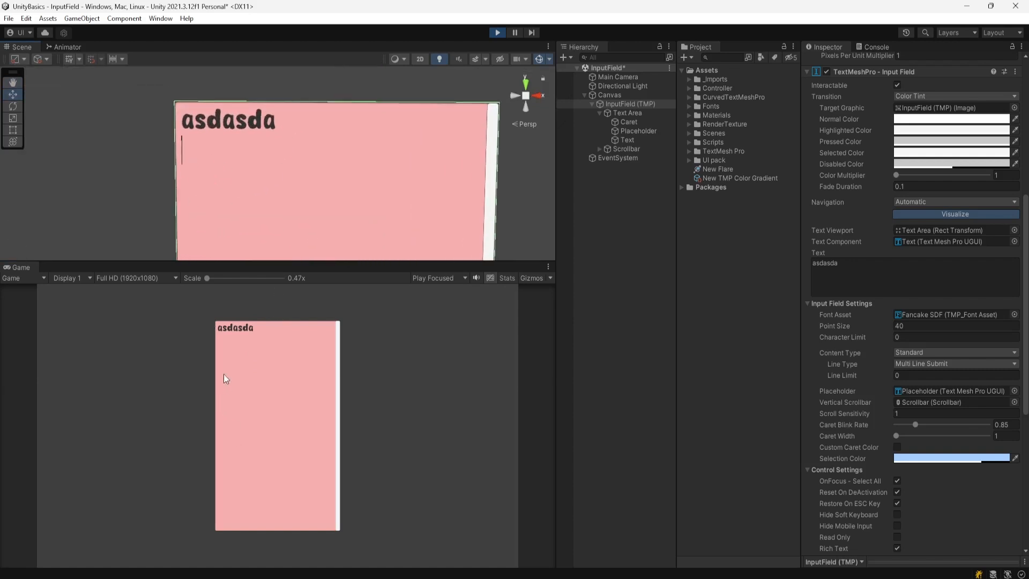
click(227, 348)
click(254, 346)
click(932, 364)
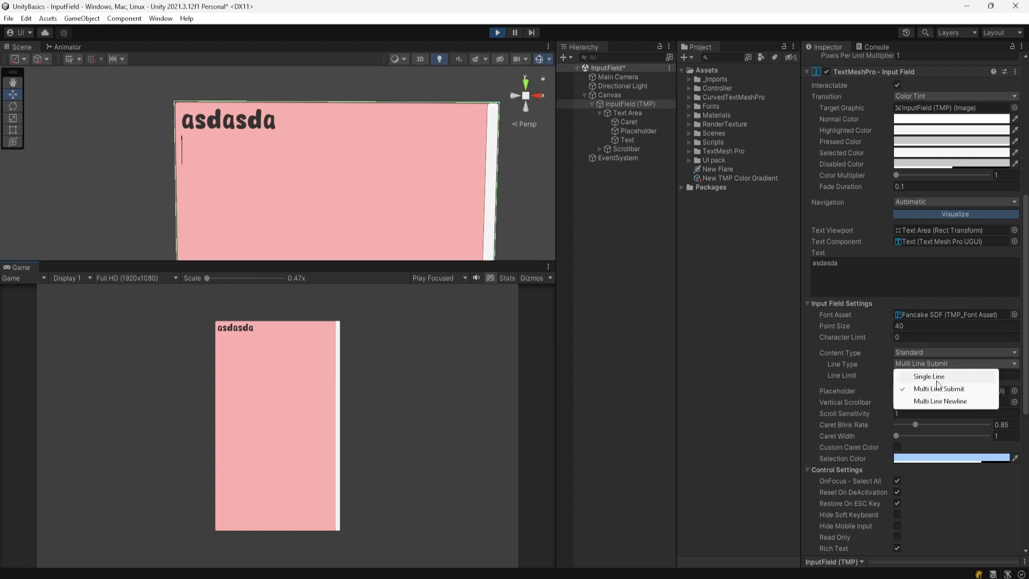
click(935, 377)
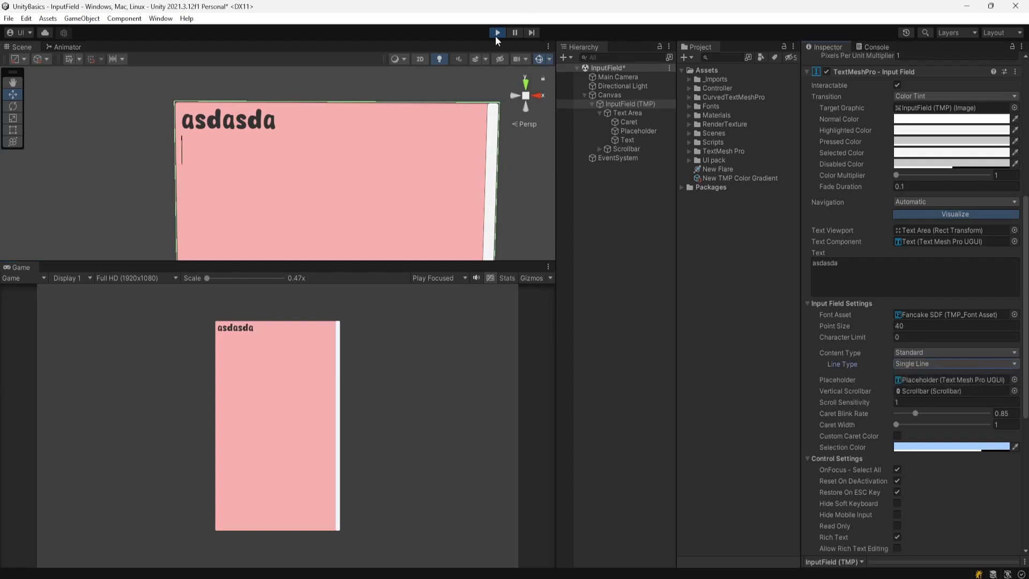
- Stop Play mode and set Line Type to Single Line again after the values reverted
click(498, 33)
click(944, 363)
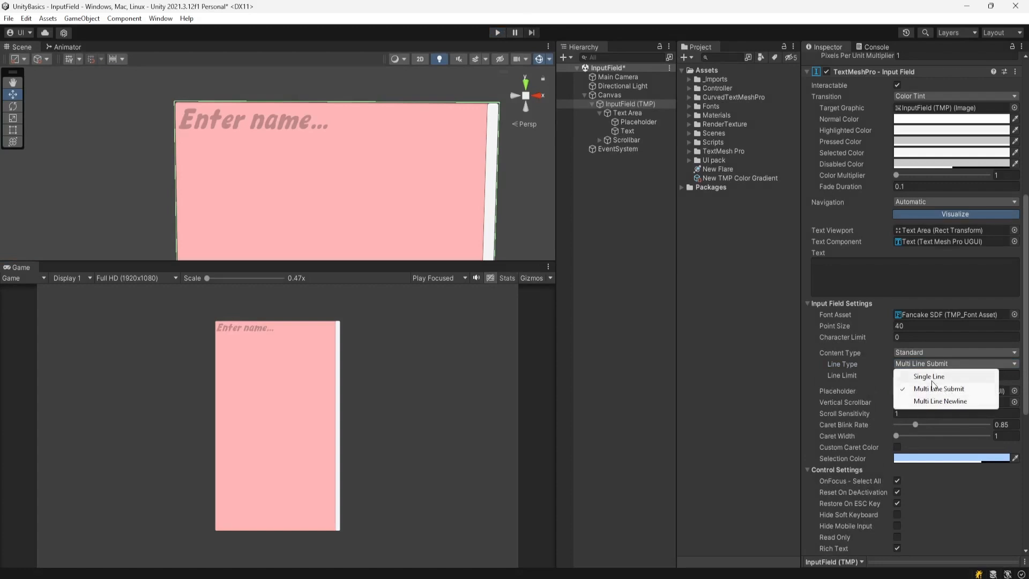
click(932, 379)
scroll(900, 384, down, 5)
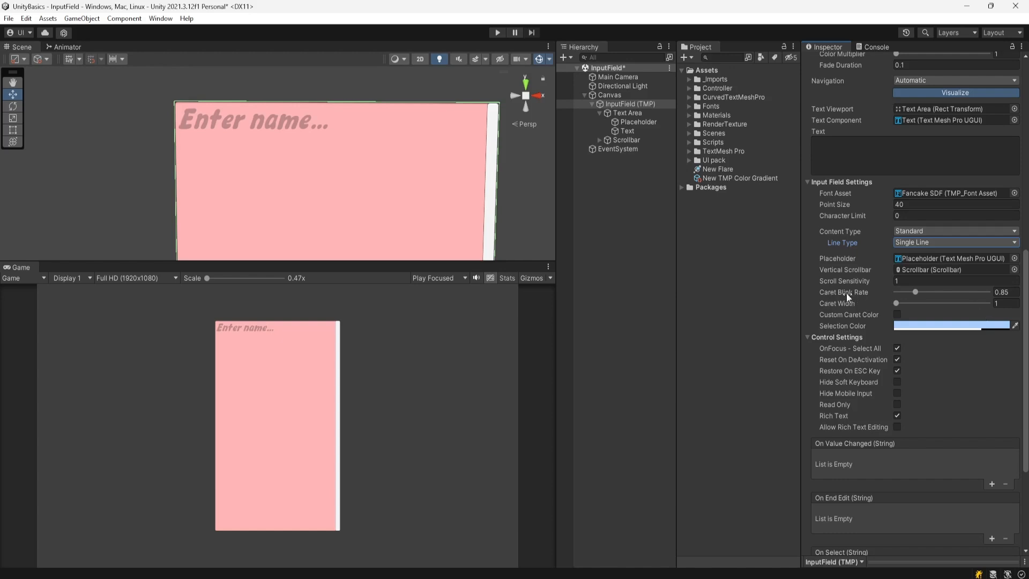
- Run the scene, focus the empty field, and frame its caret and placeholder in the Scene view
click(498, 32)
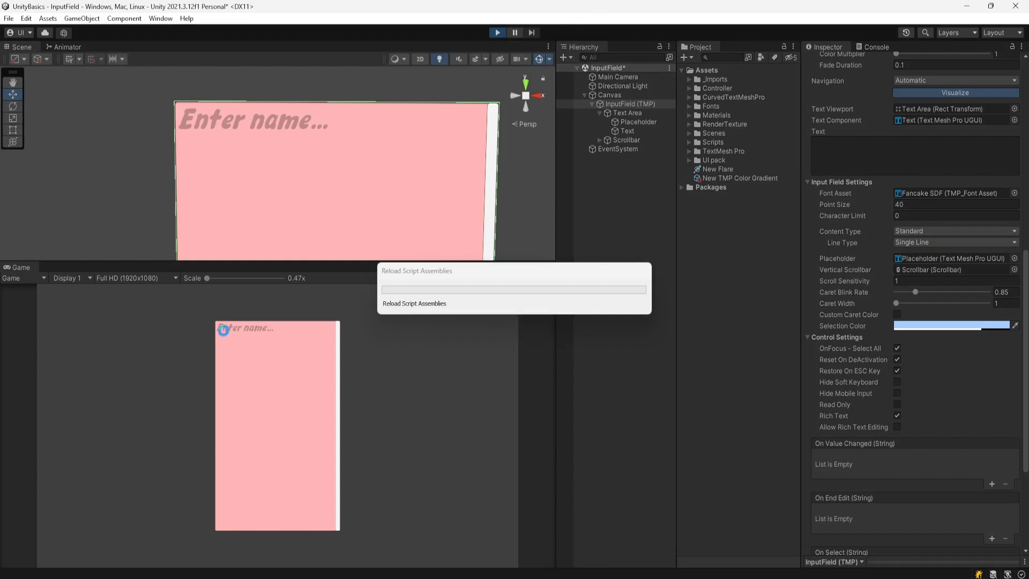
click(223, 340)
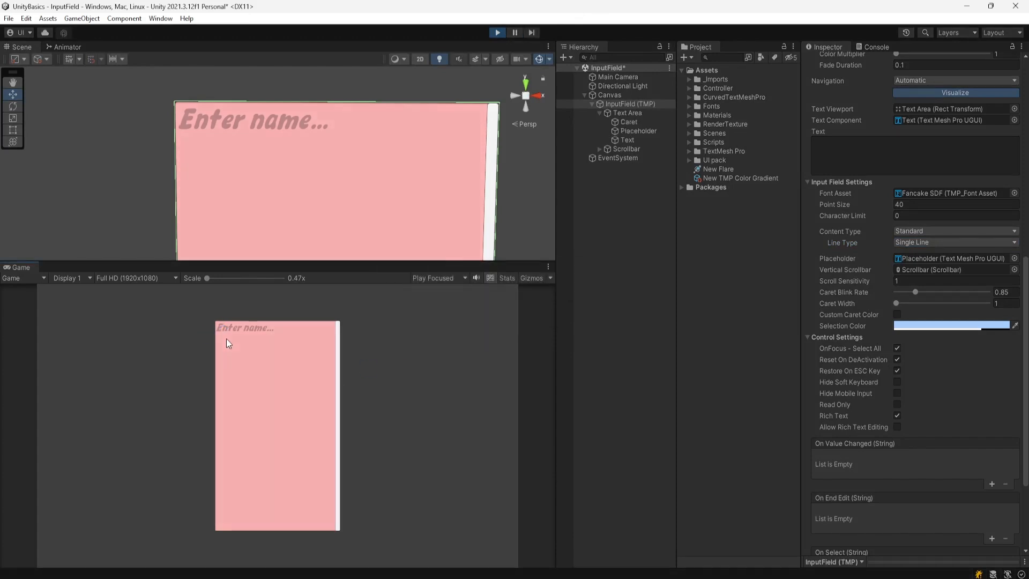
scroll(160, 117, up, 1)
scroll(188, 124, up, 10)
middle_drag(201, 125, 284, 192)
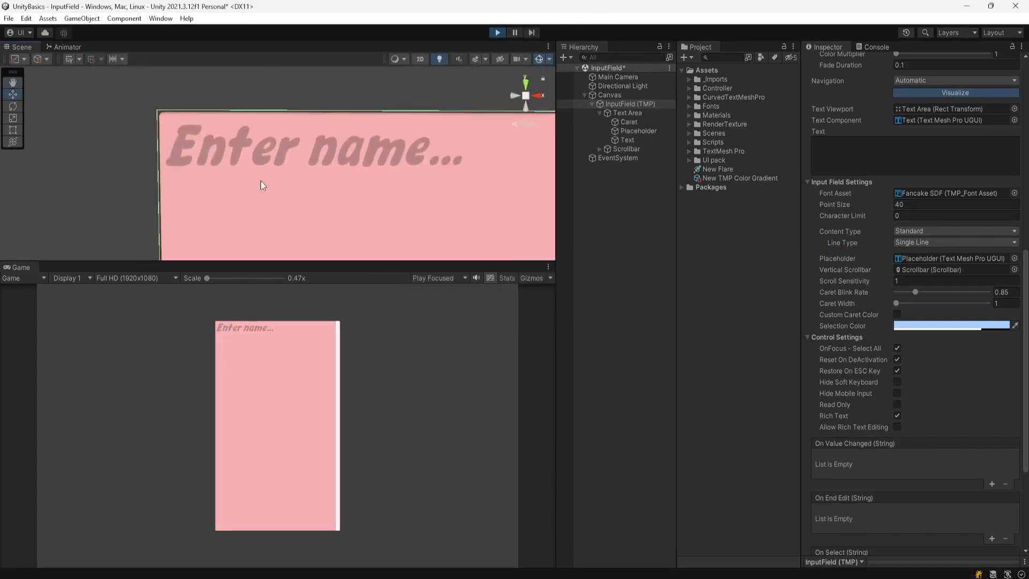
scroll(173, 154, up, 12)
middle_drag(171, 161, 351, 181)
middle_drag(266, 191, 288, 188)
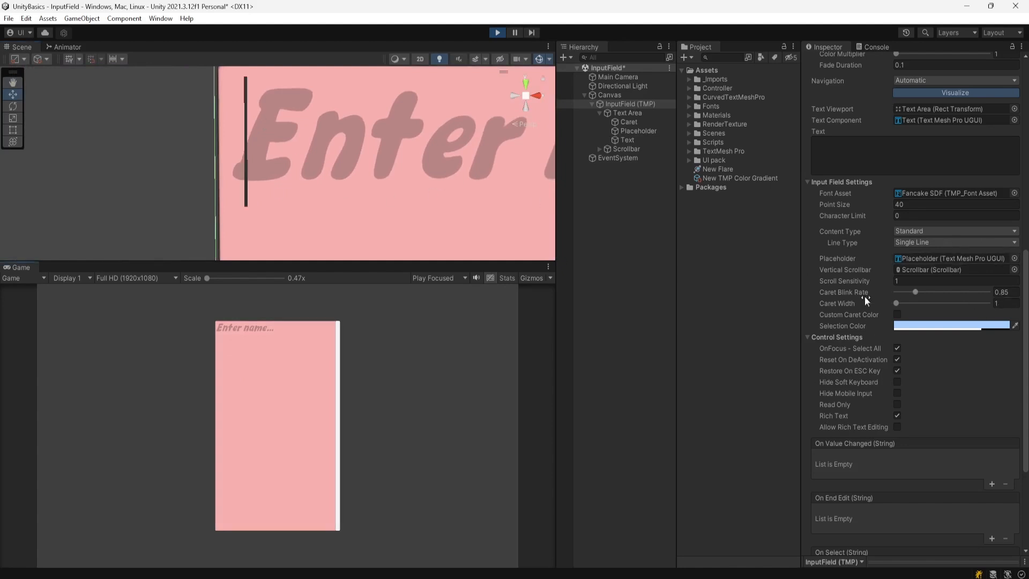
- Set Caret Blink Rate to 0.91 and Caret Width to 5
click(915, 292)
drag(917, 291, 947, 289)
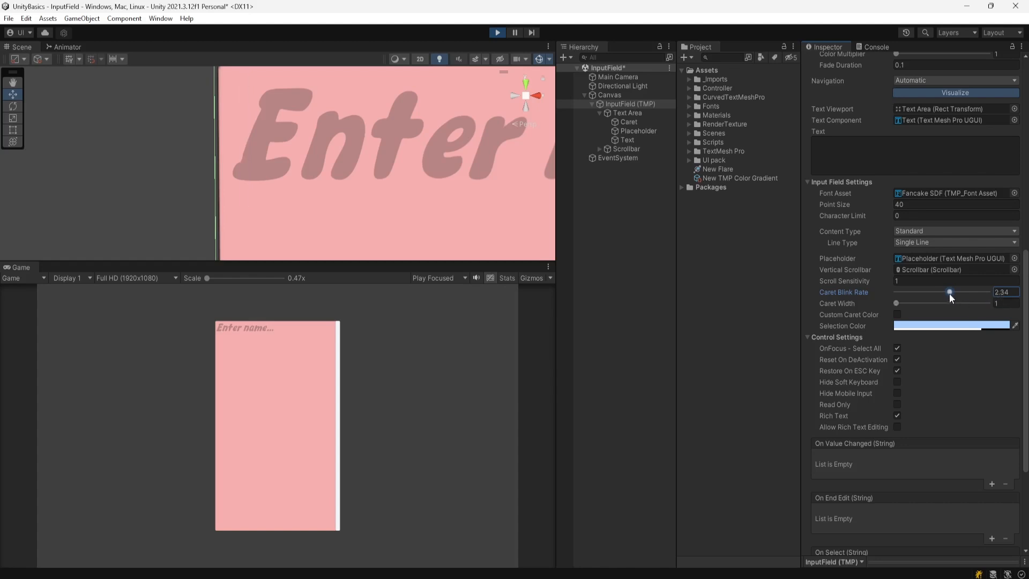
drag(950, 291, 902, 291)
drag(902, 292, 917, 292)
scroll(347, 159, down, 2)
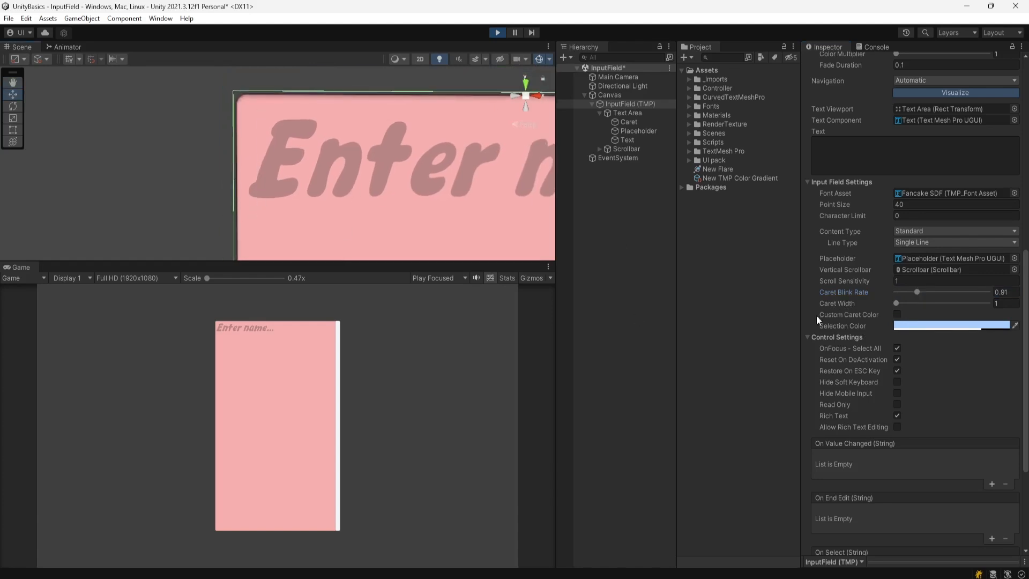
drag(896, 304, 995, 304)
- Enable Custom Caret Color and set the caret colour to pure red FF0000
click(897, 315)
click(924, 326)
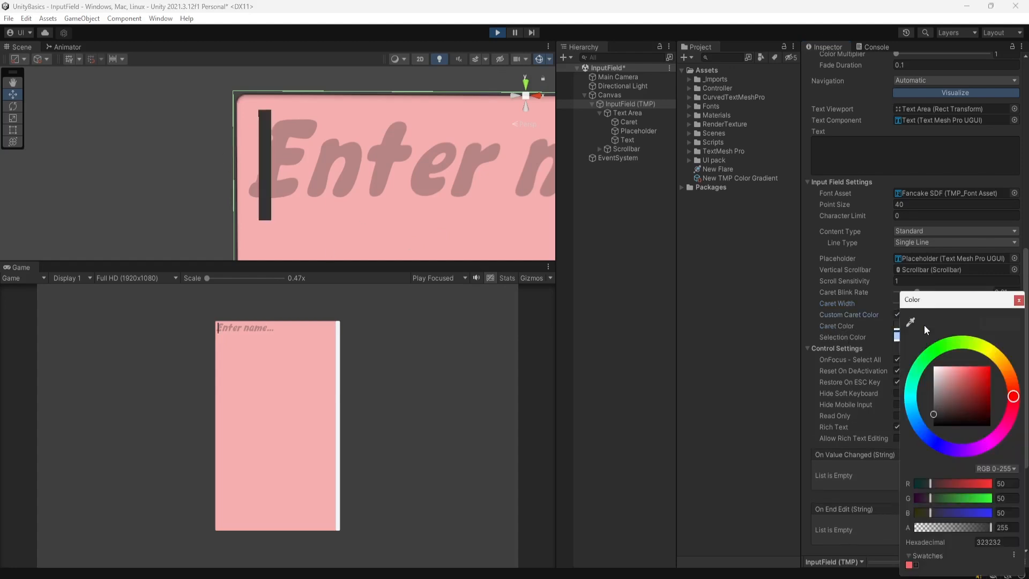
drag(966, 373, 969, 362)
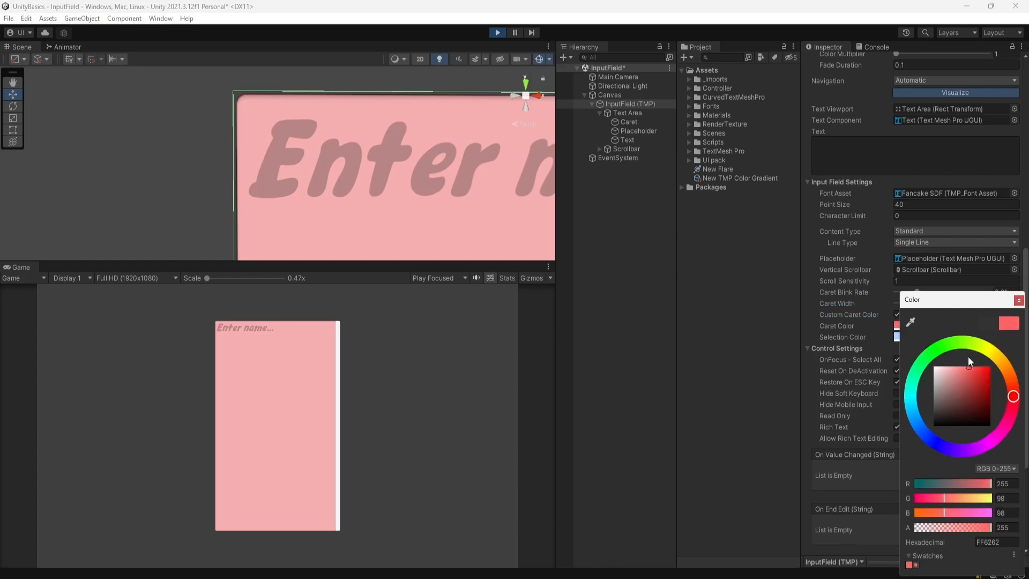
drag(976, 371, 991, 358)
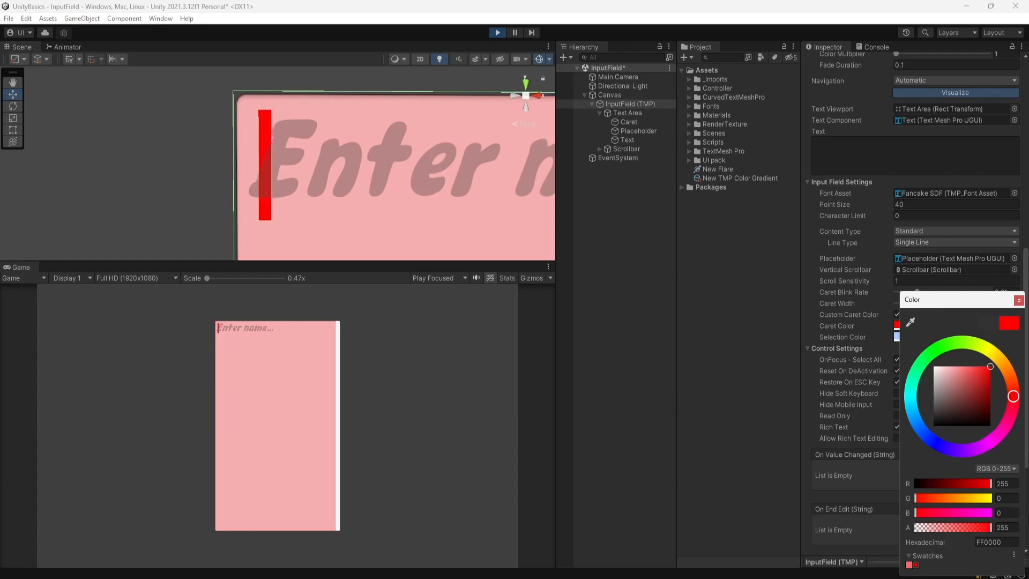
click(1019, 300)
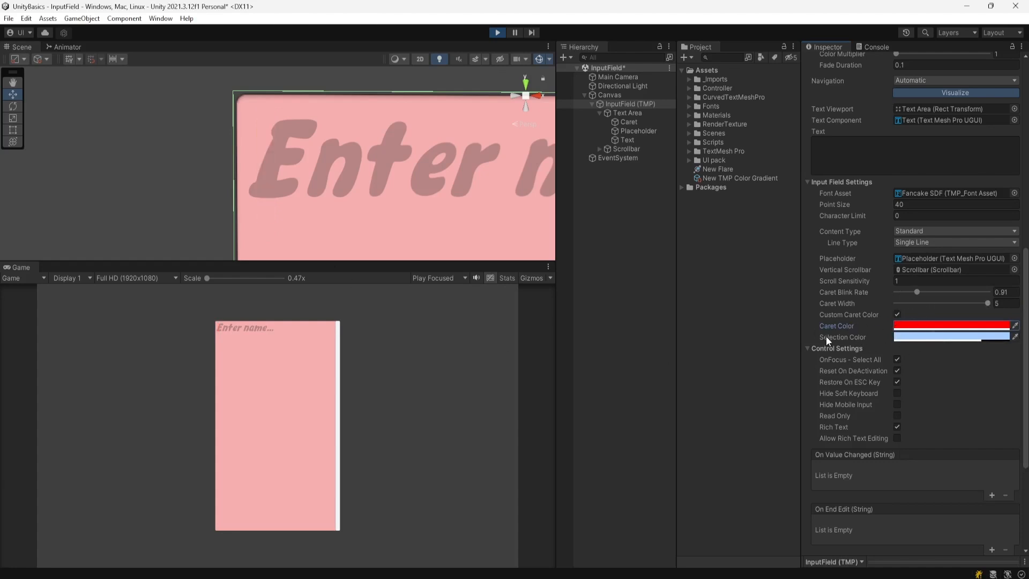
- Type 'asdaas' into the running field, double-click to select it, and open the Selection Color picker
click(221, 345)
text(as)
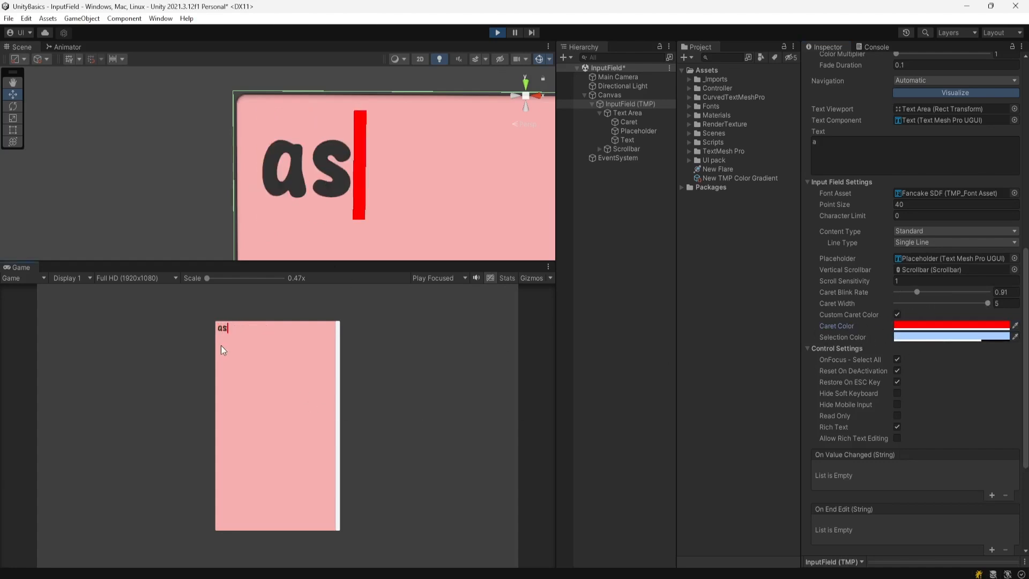
text(daas)
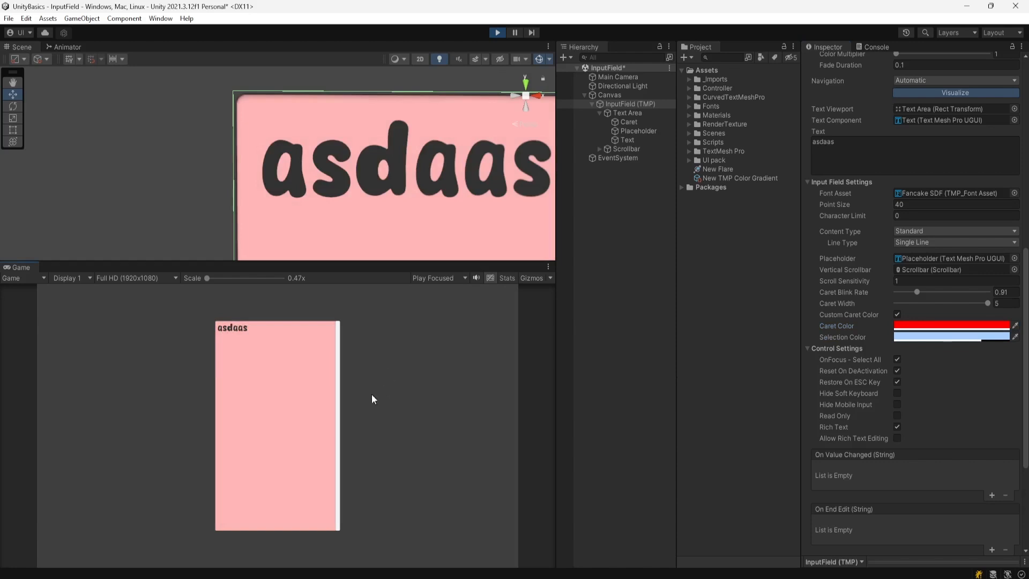
double_click(266, 339)
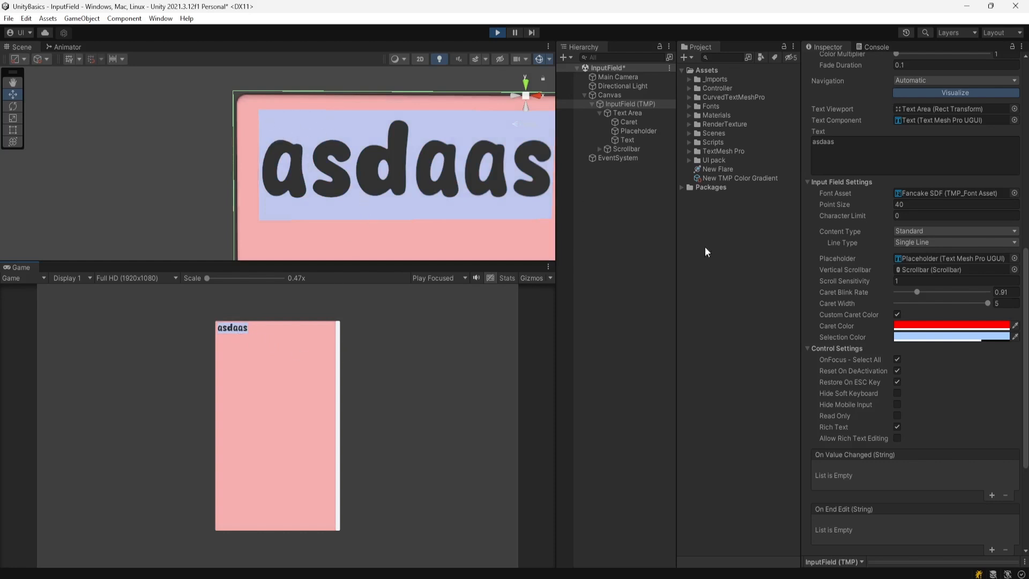
click(912, 338)
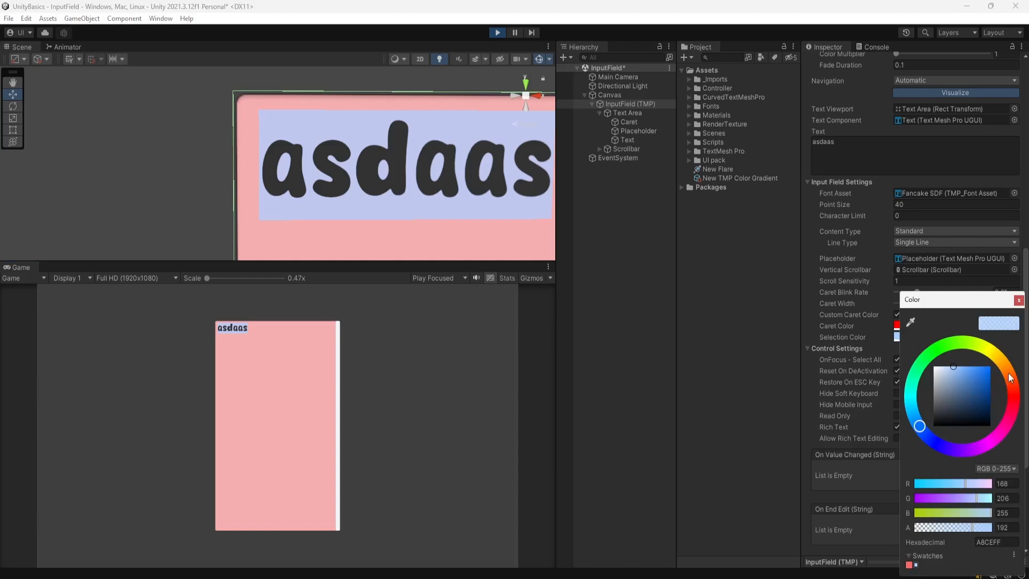
click(989, 348)
click(966, 377)
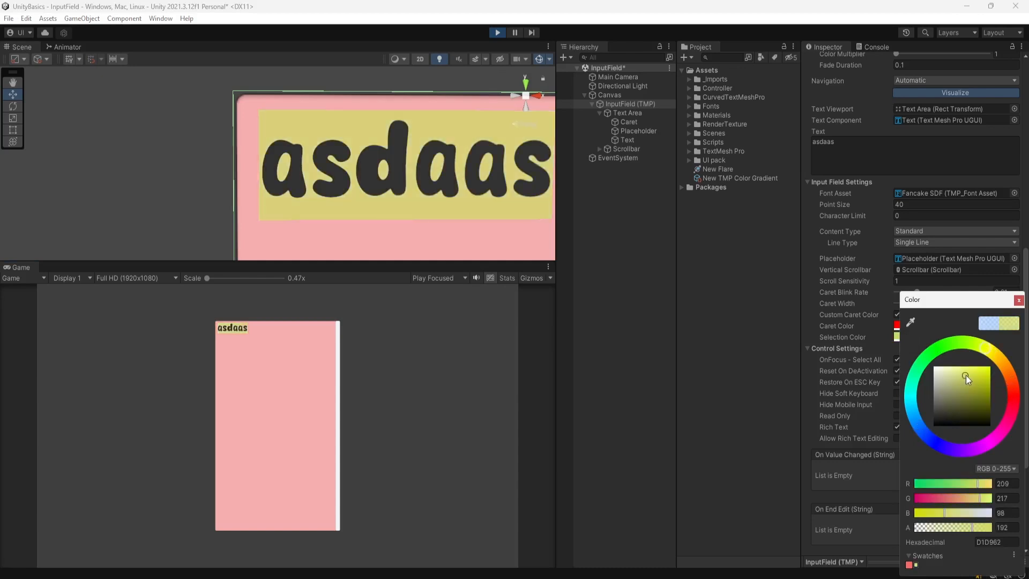
drag(966, 375, 969, 374)
click(989, 322)
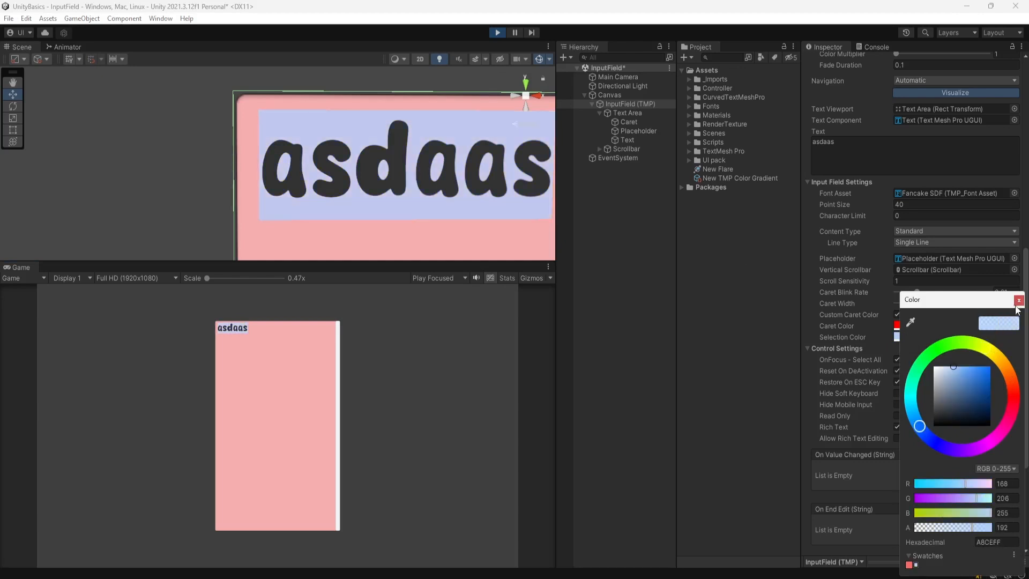
click(1019, 302)
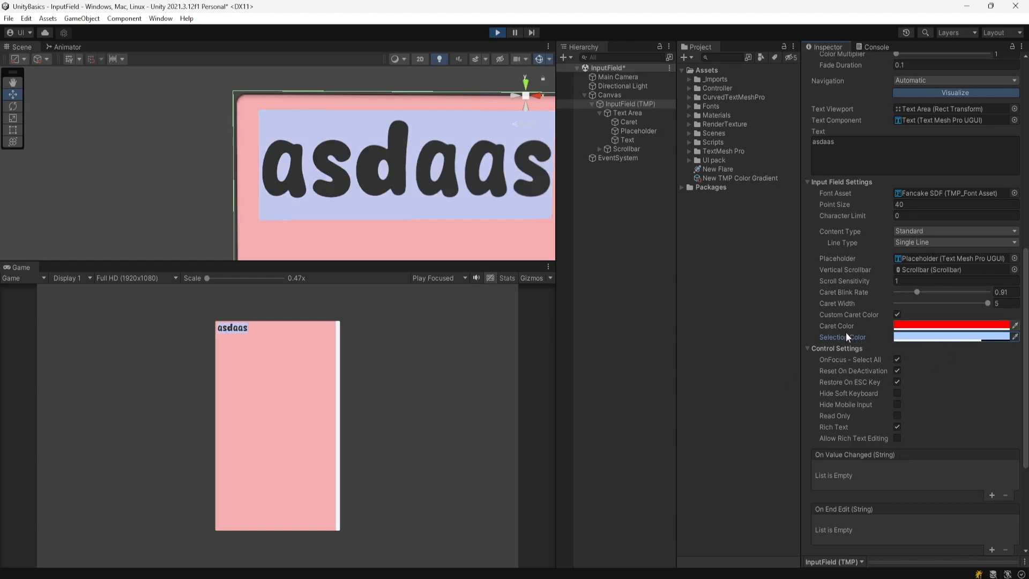
- Stop Play mode and enable the input field's Reset On Deactivation option
scroll(826, 335, down, 3)
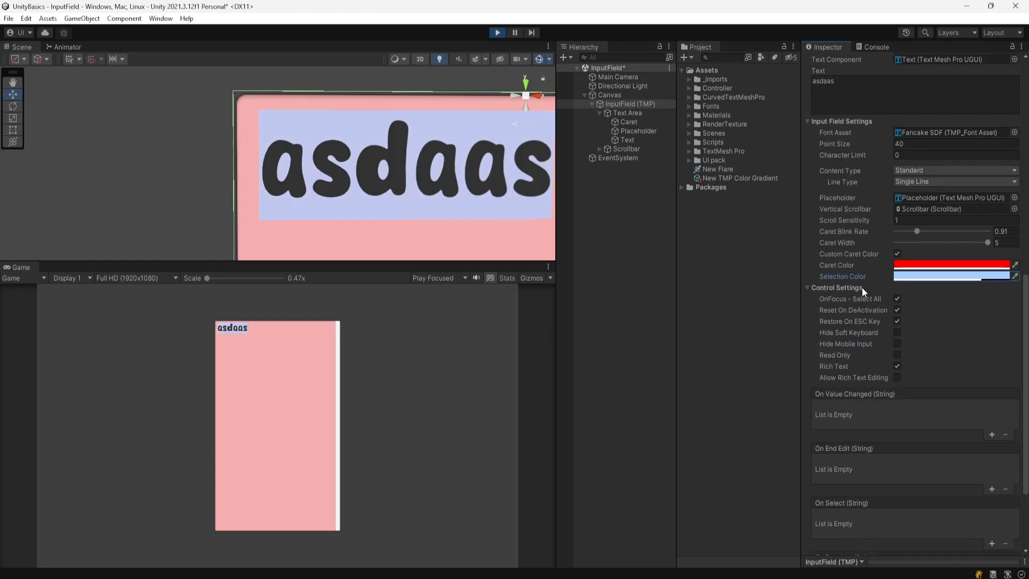
key(ctrl+p)
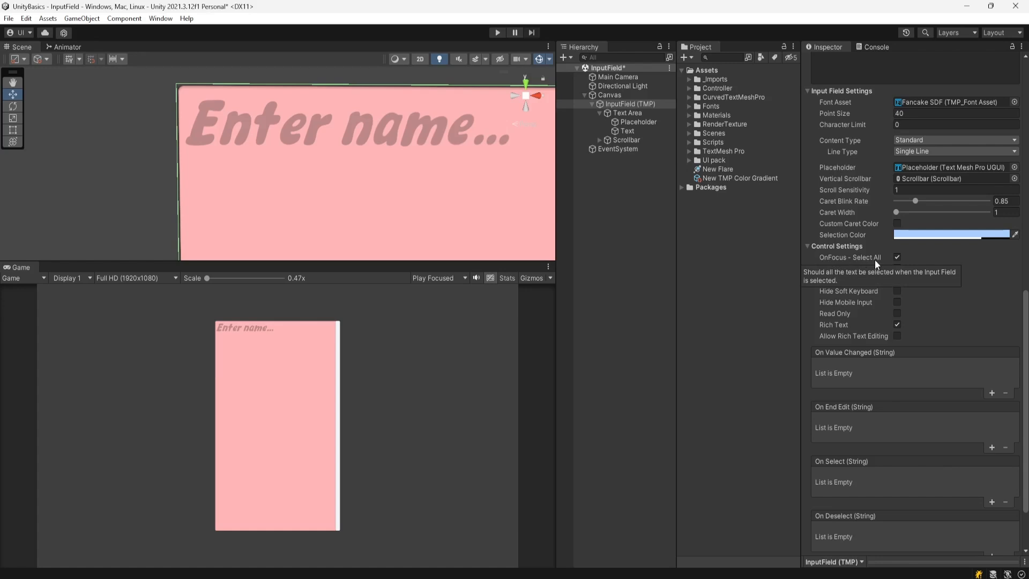
click(897, 268)
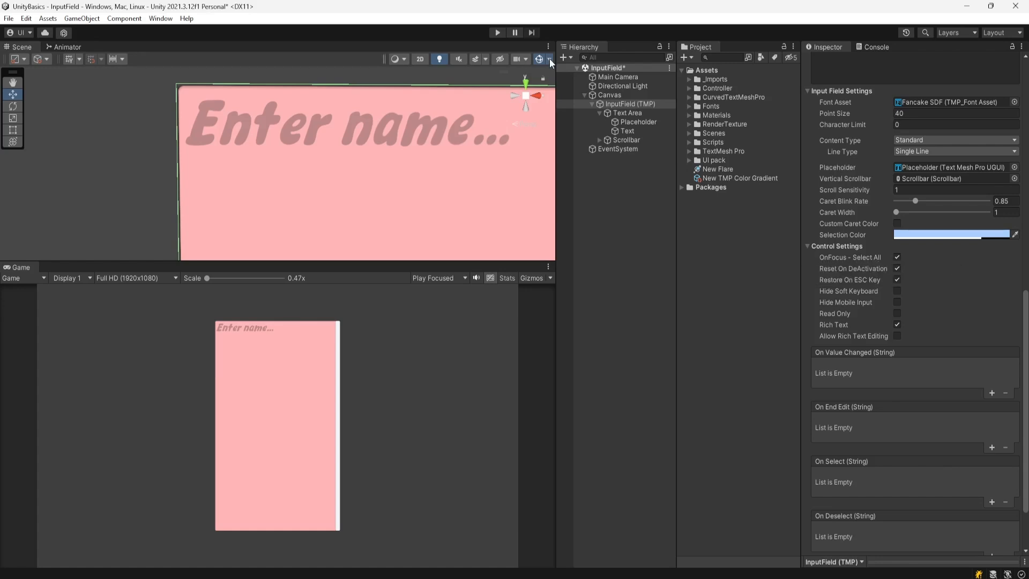
- In Play mode, type 'asd asd', click away and refocus to see all text selected, then stop
click(497, 32)
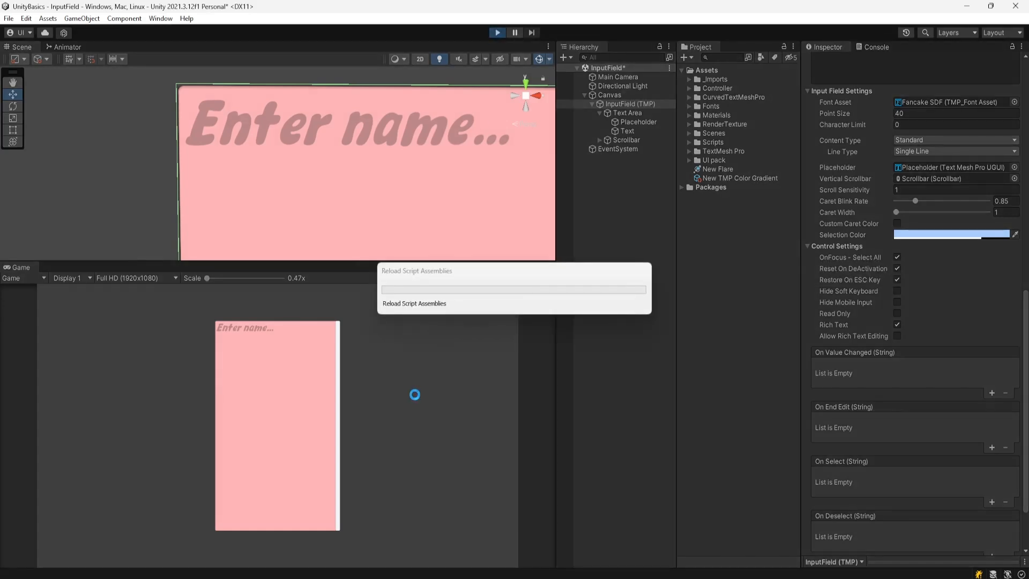
click(246, 355)
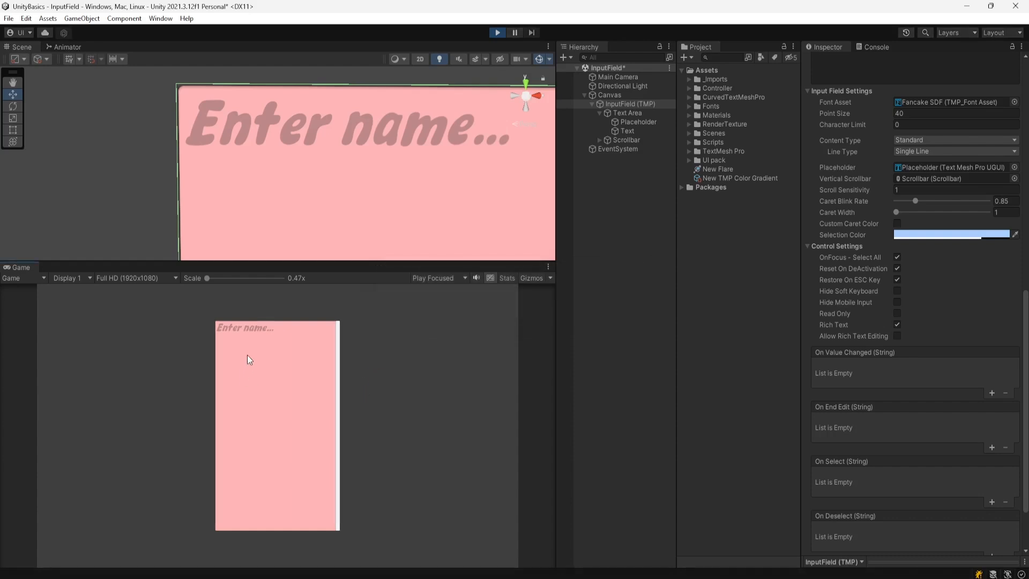
text(asd asd)
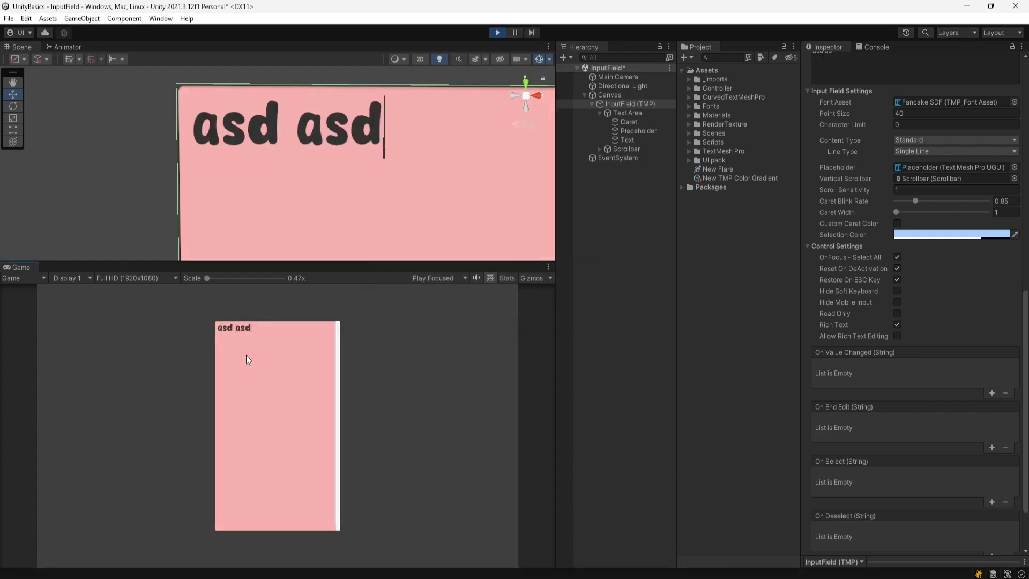
click(377, 394)
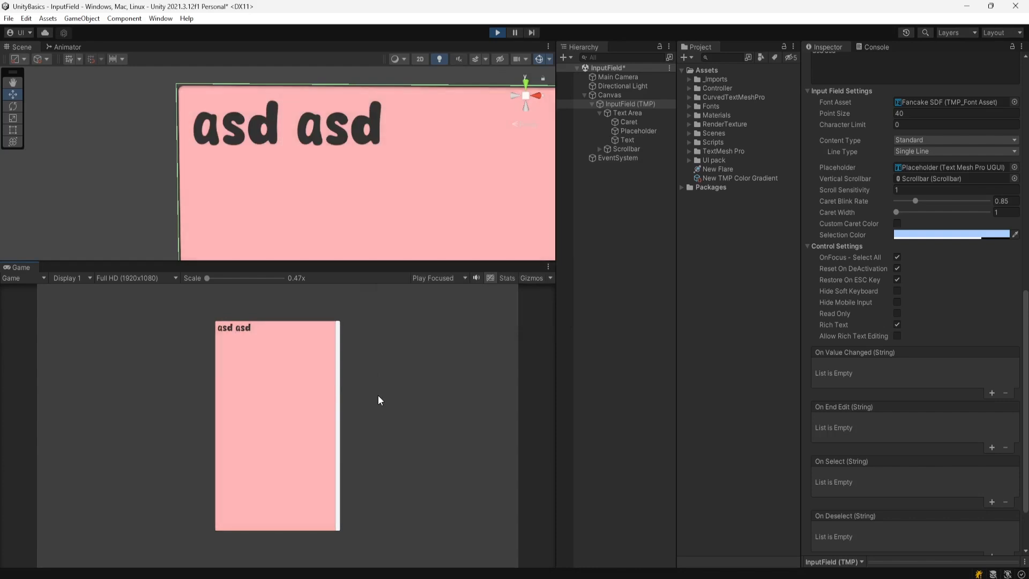
click(260, 336)
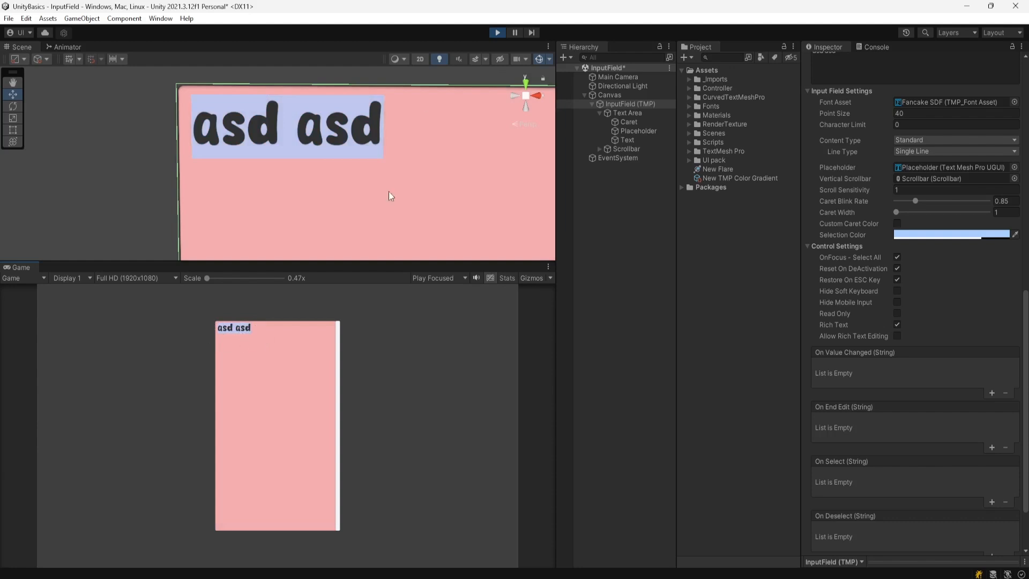
click(498, 32)
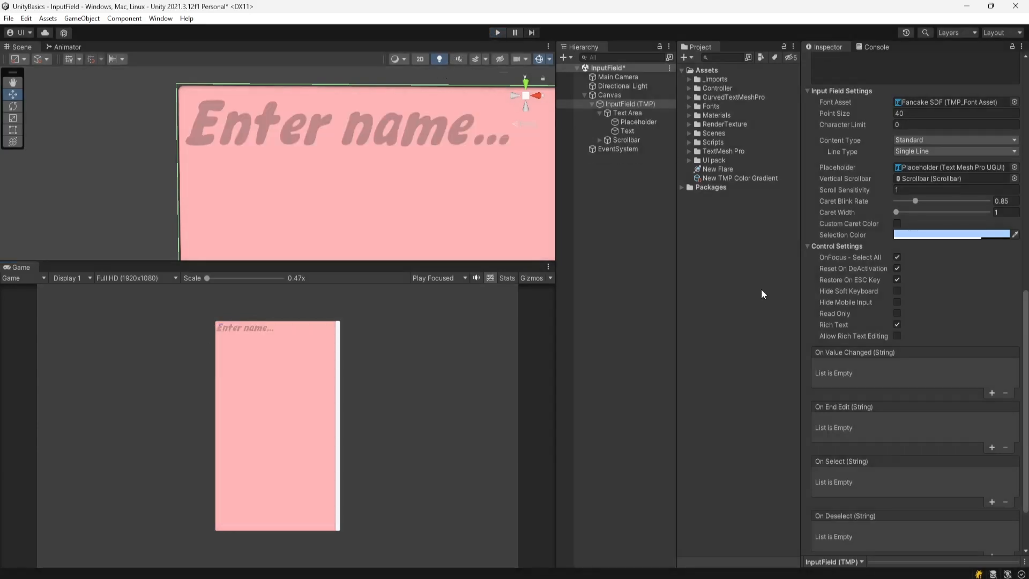
- Turn off OnFocus - Select All and, in Play mode, type 'daasd asd' into the field
click(897, 258)
click(498, 32)
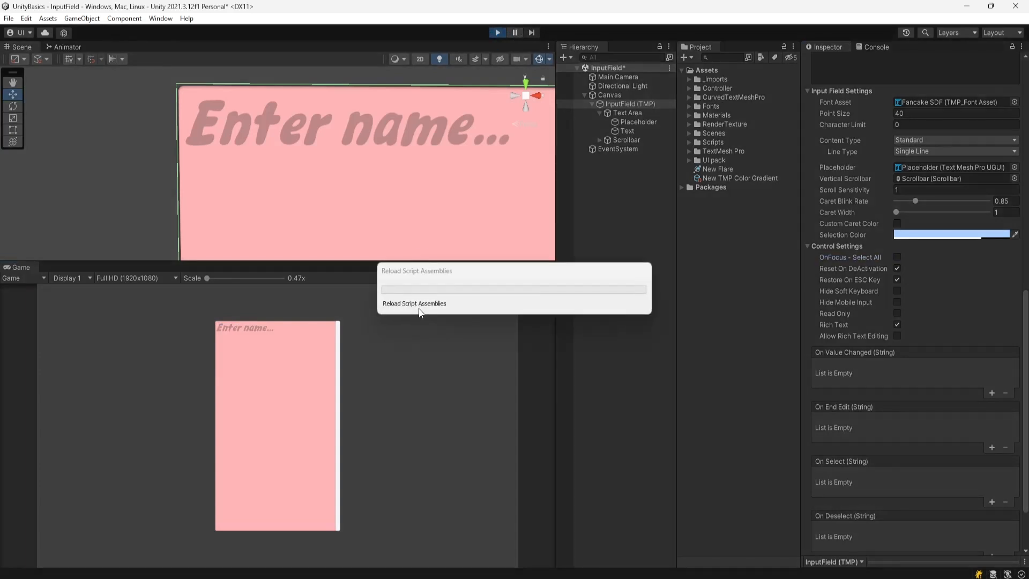
click(265, 362)
text(daasd asd)
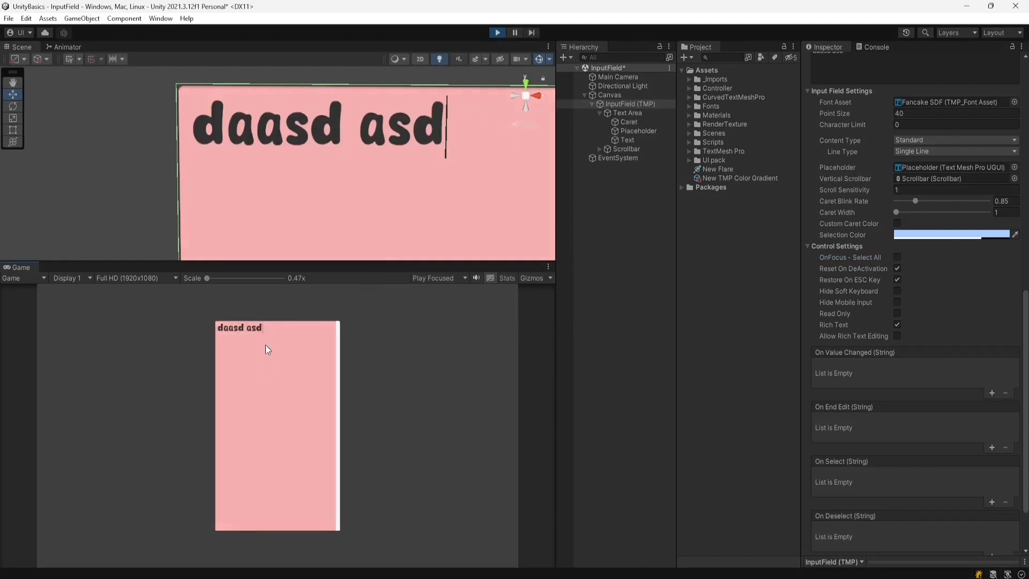
- Refocus the field and move the caret within the text, then deselect and stop Play mode
click(287, 331)
click(230, 330)
click(235, 328)
click(376, 385)
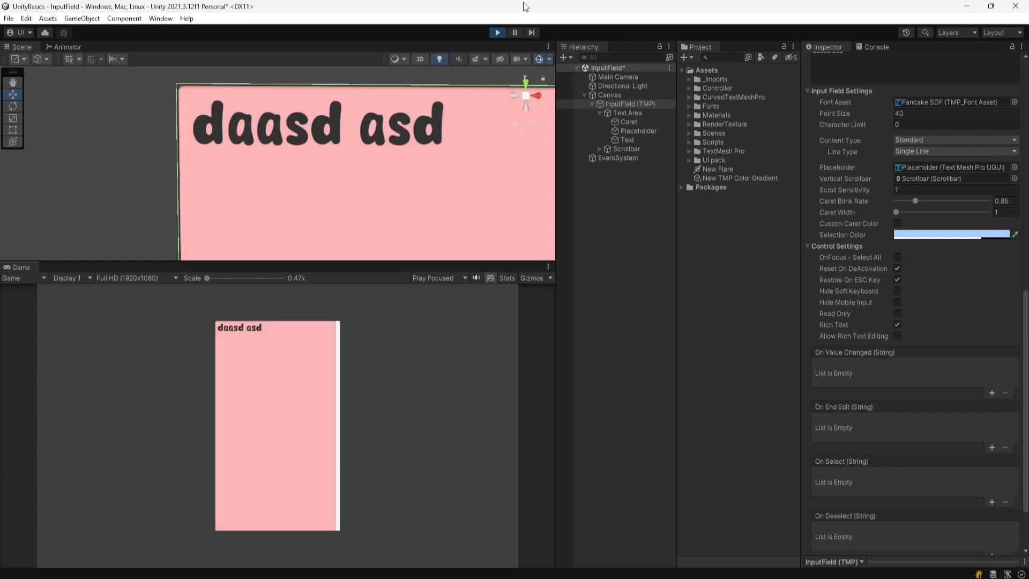
click(496, 32)
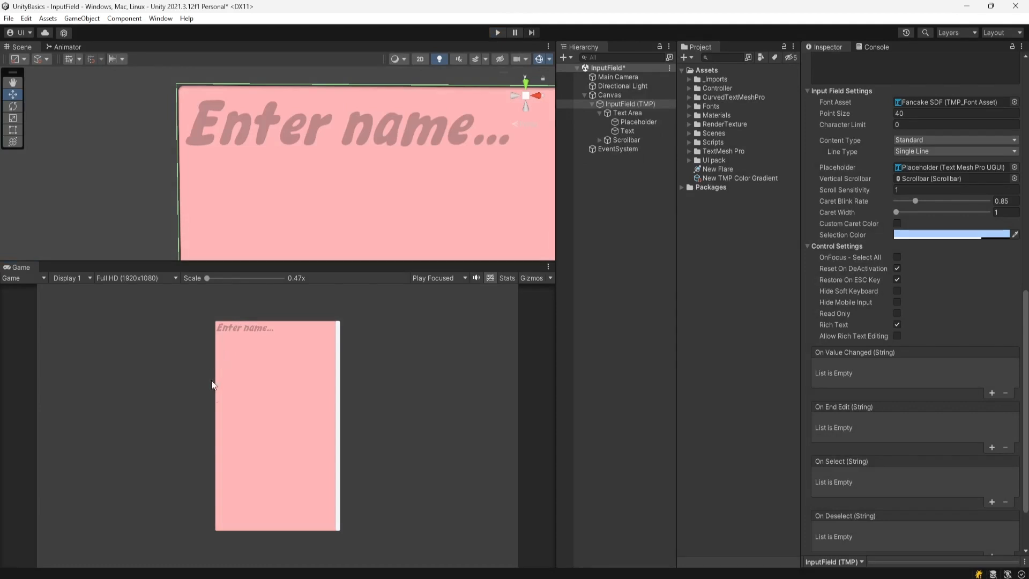
- Re-enable OnFocus - Select All; in Play mode type 'asd asd', double-click the second word, then stop
click(898, 257)
click(493, 32)
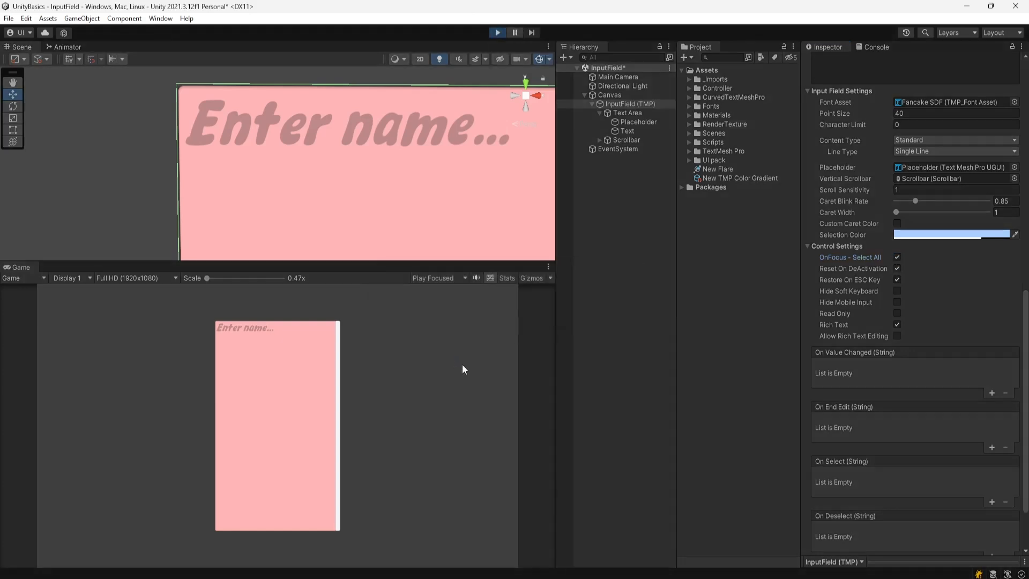
click(251, 340)
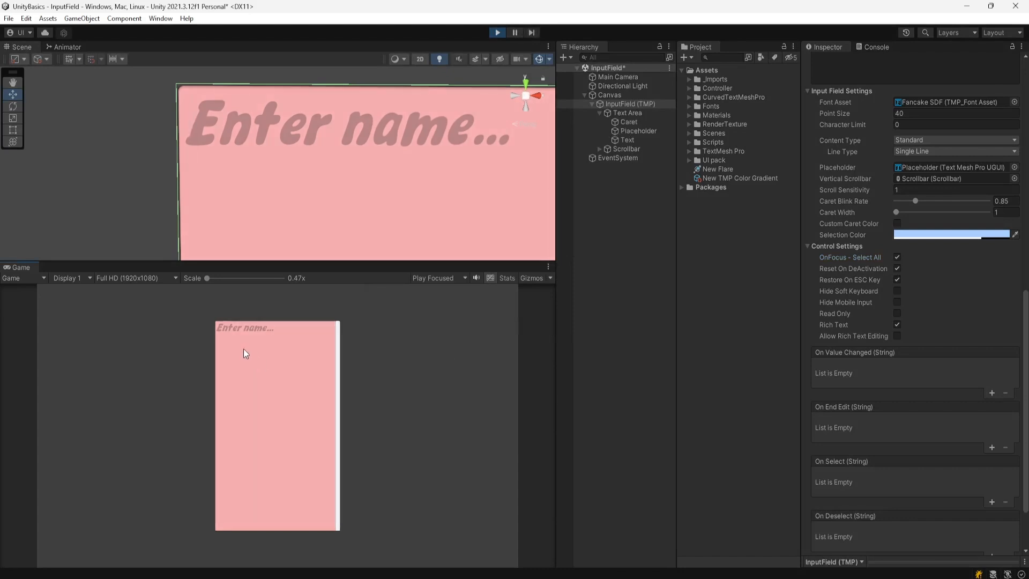
text(asd asd)
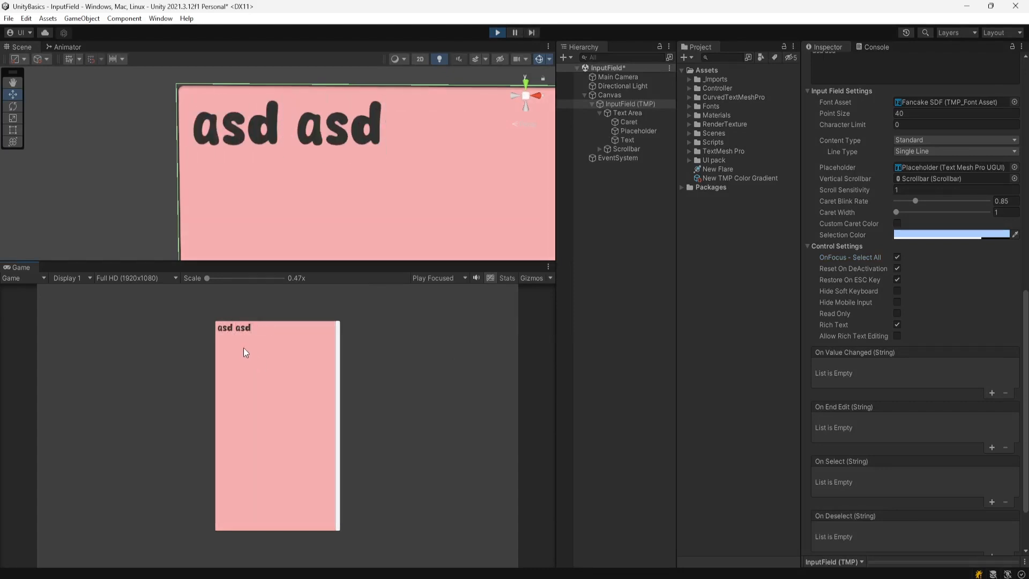
double_click(242, 329)
click(497, 33)
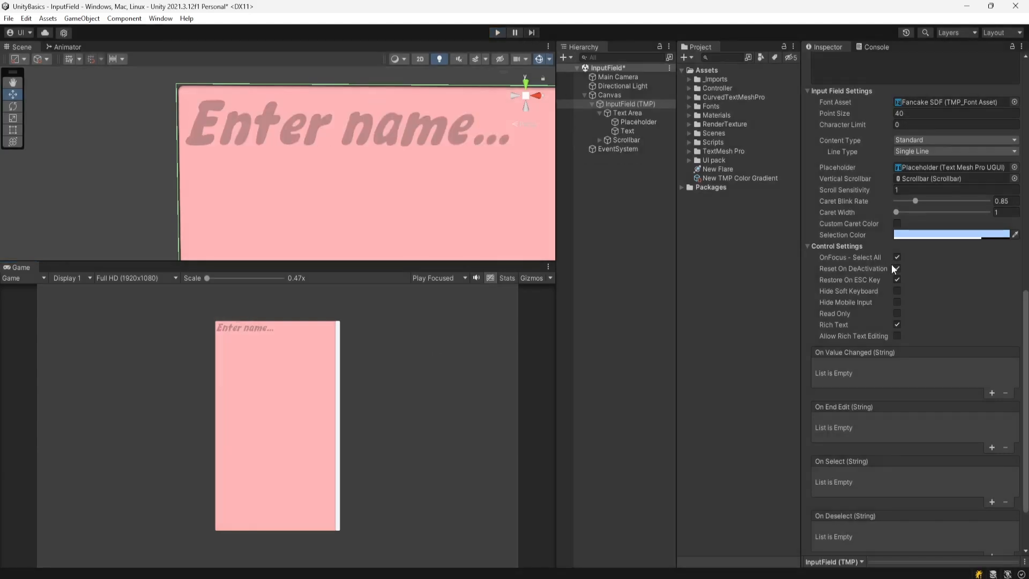
click(896, 268)
click(497, 32)
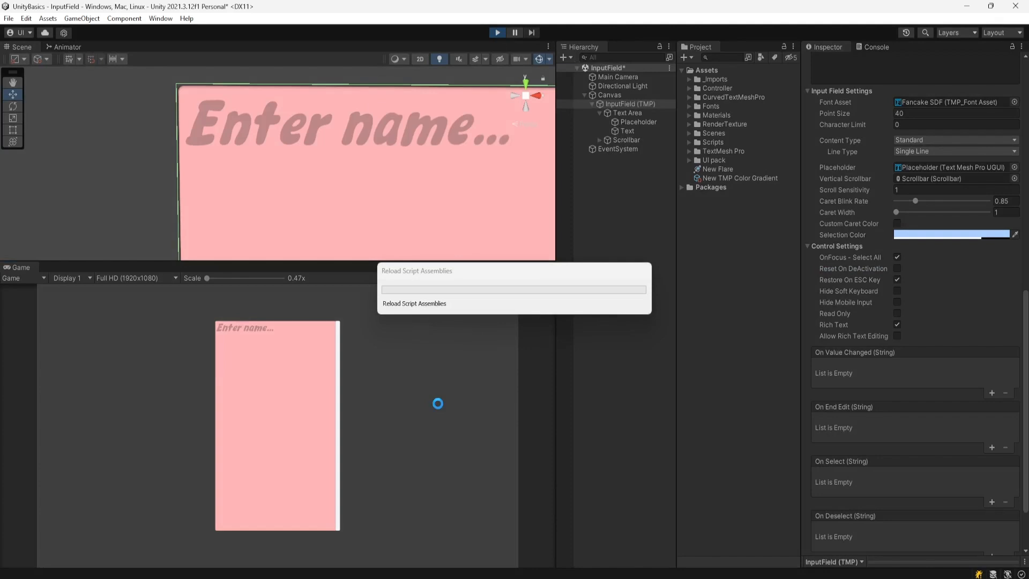
click(241, 355)
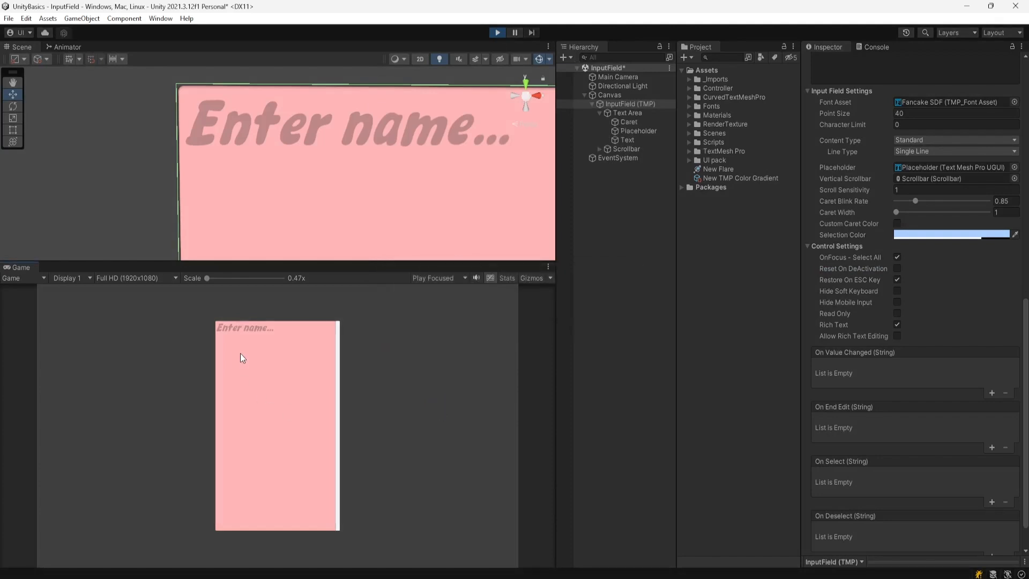
text(asd asd)
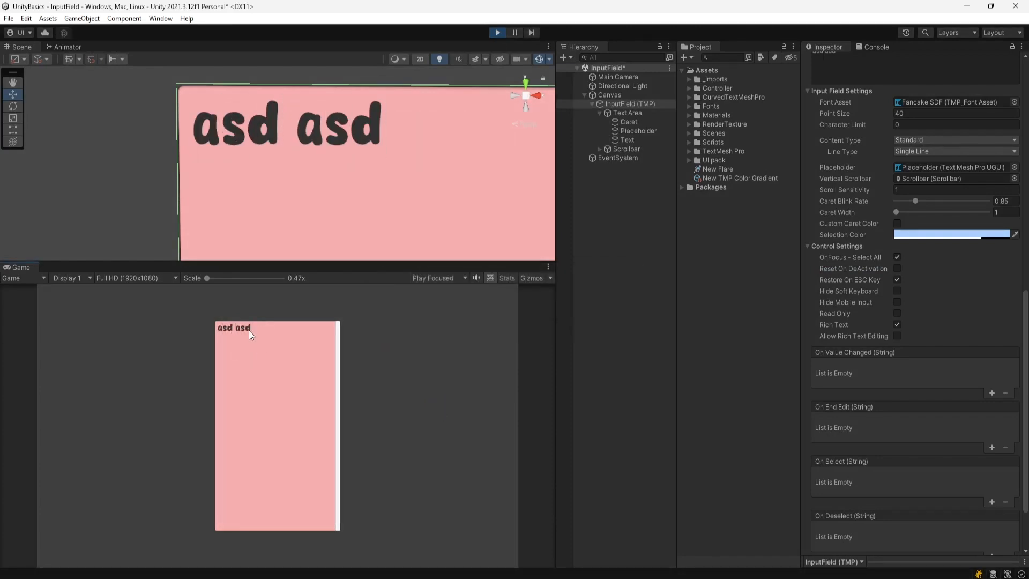
double_click(241, 329)
click(493, 34)
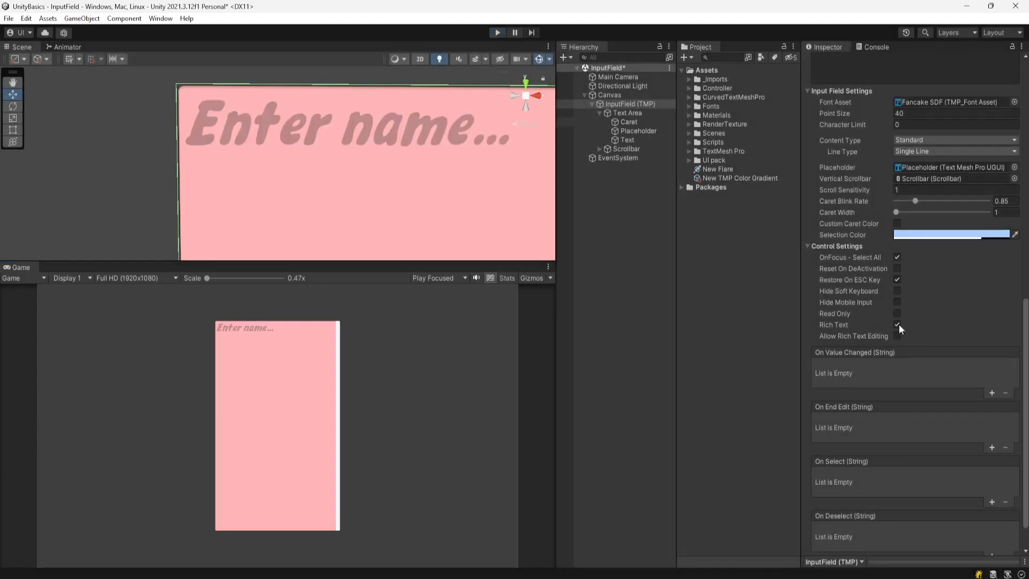
click(896, 269)
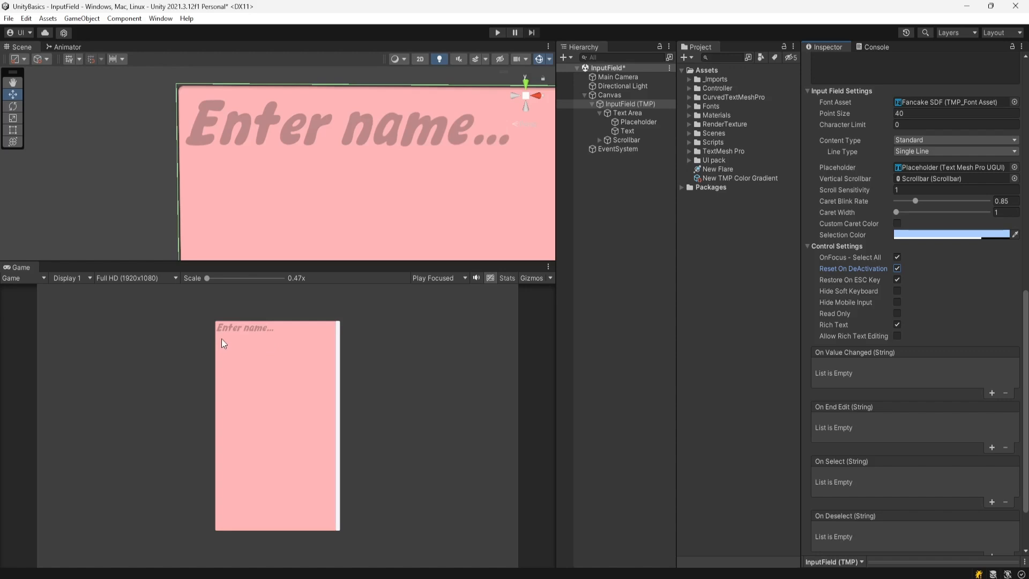
- In Play mode type 'somnath', reselect it, retype 'asd', then Esc to restore the previous text
click(499, 33)
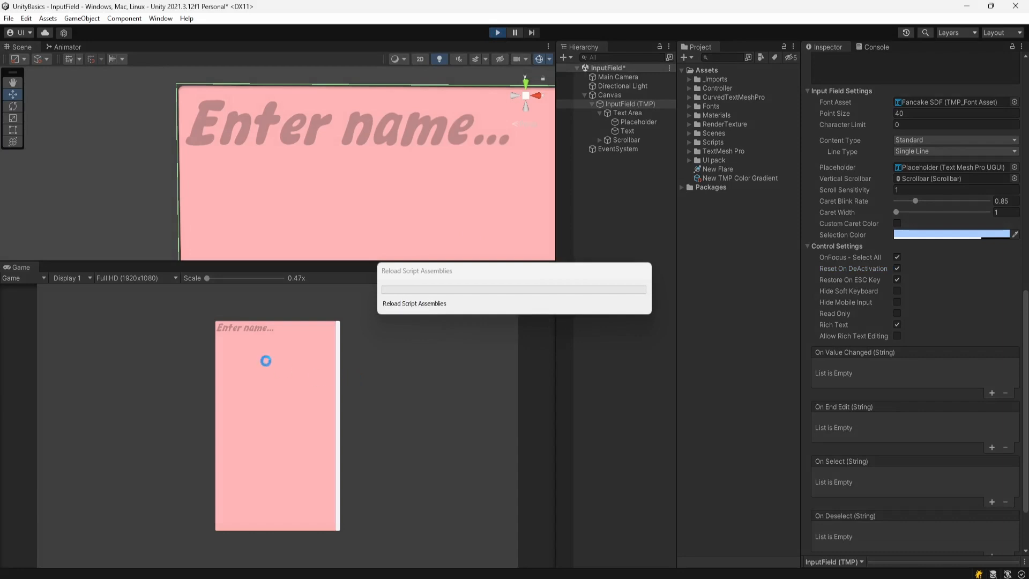
click(244, 341)
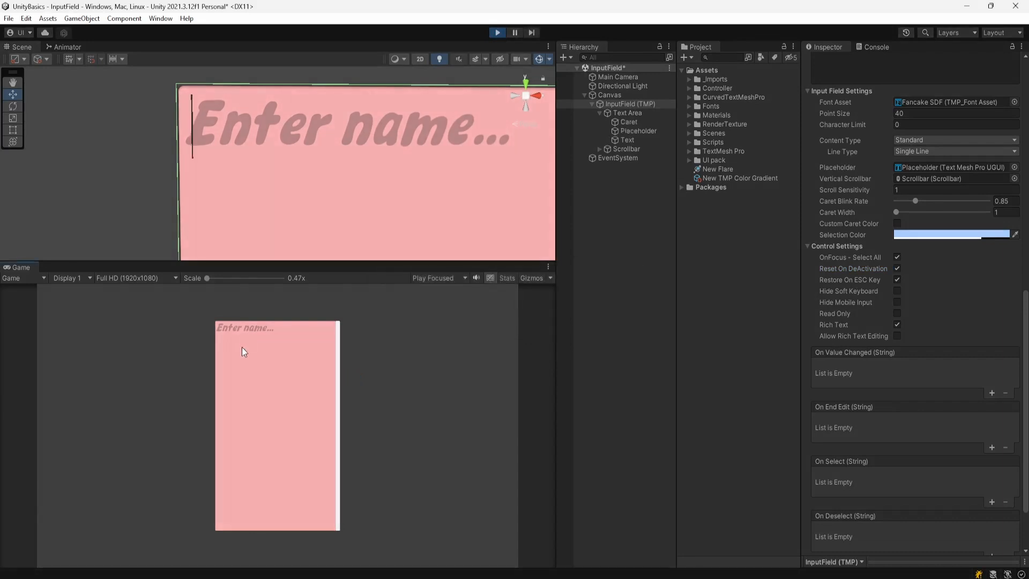
text(somnath)
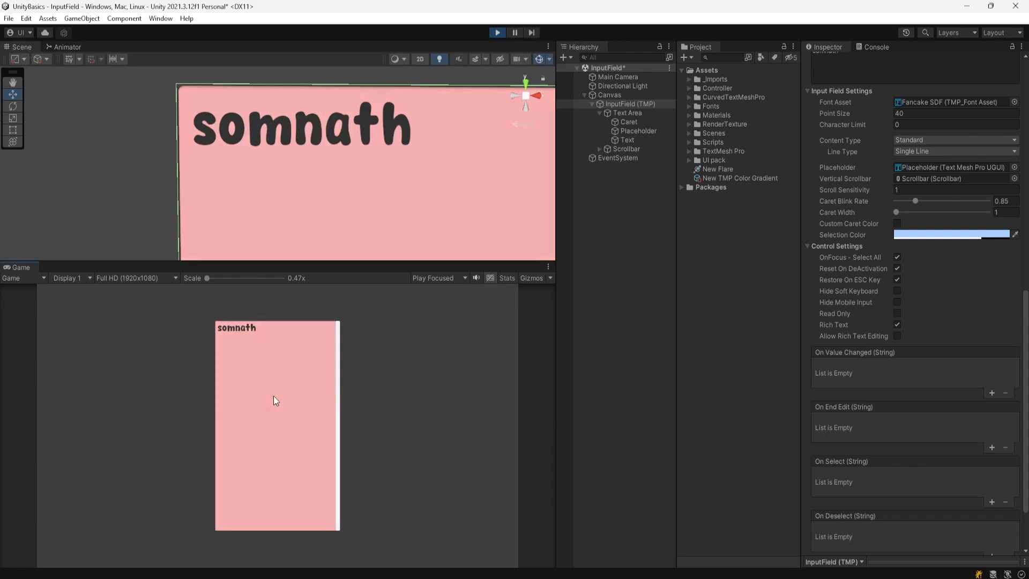
click(271, 329)
click(265, 332)
drag(252, 331, 111, 321)
key(BackSpace)
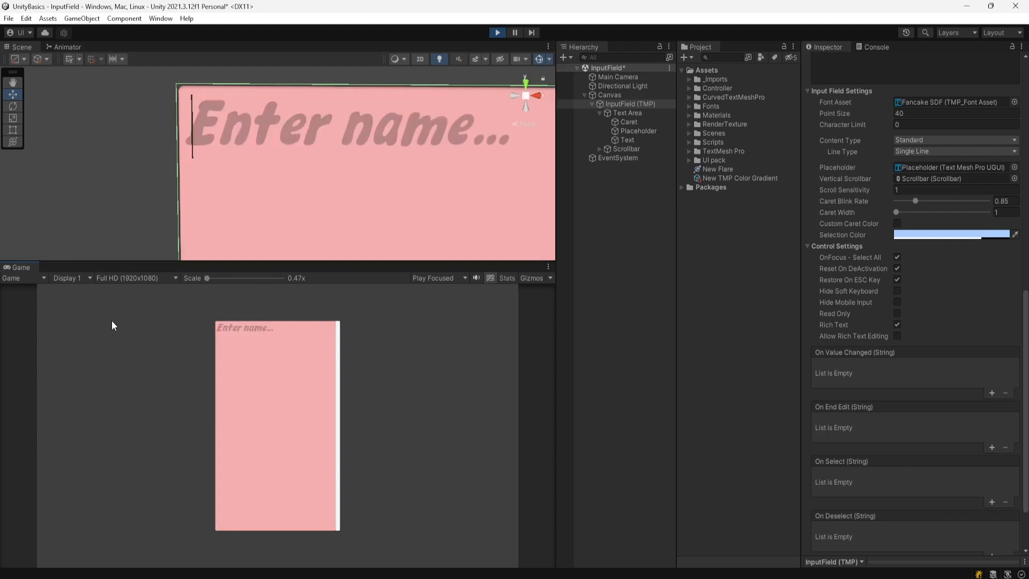
text(asd)
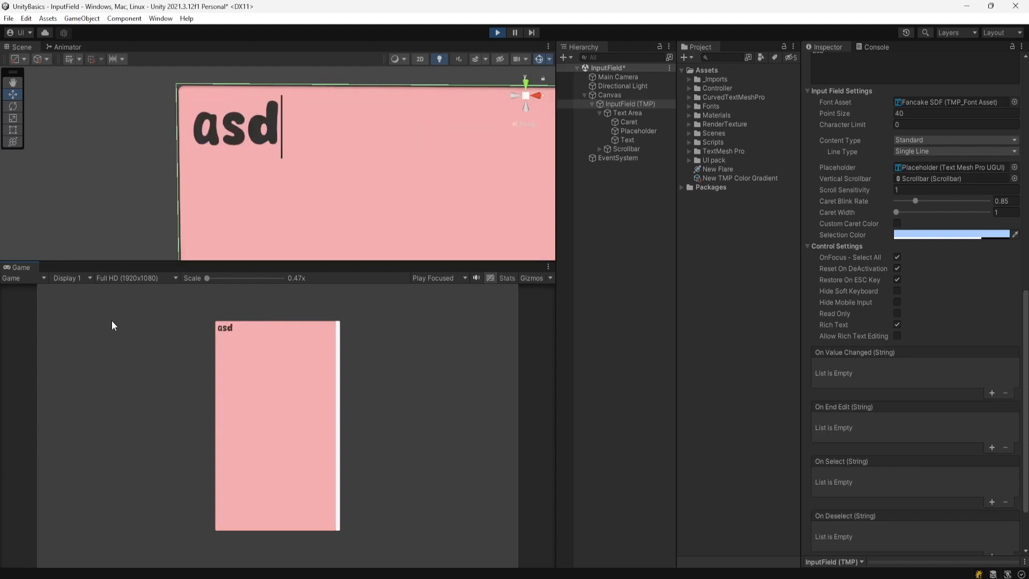
key(Escape)
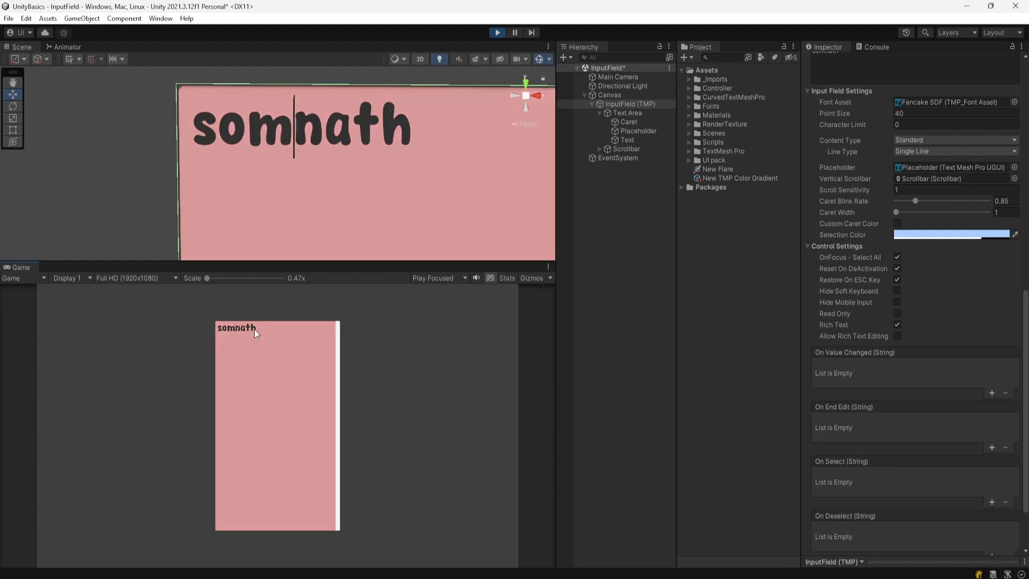
- Replace the text with 'asdaa', retype 'sdfsdf' and cancel with Esc to restore 'asdaa', then stop
drag(235, 330, 123, 329)
drag(254, 336, 39, 346)
text(asdaa)
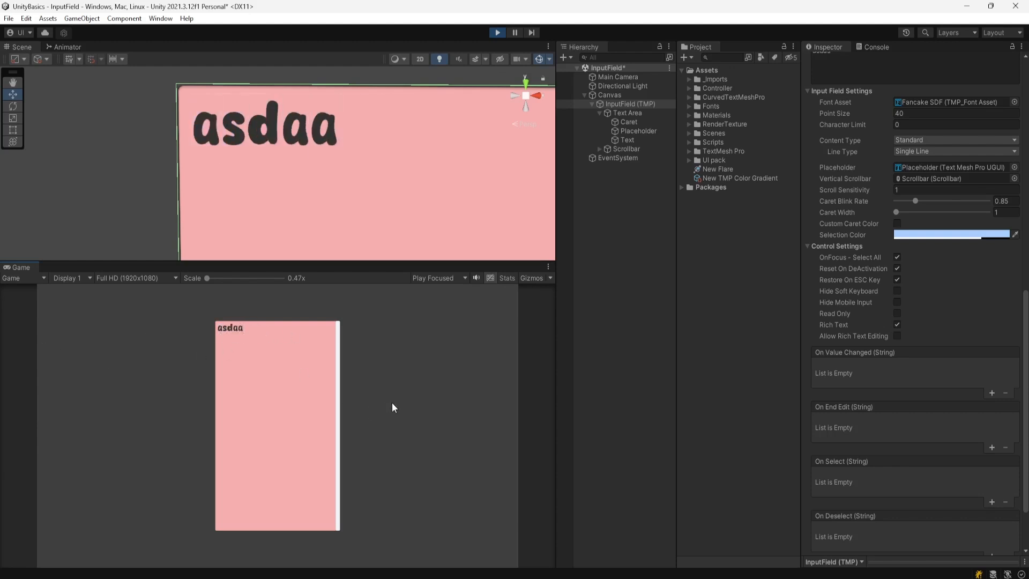
double_click(247, 329)
key(BackSpace)
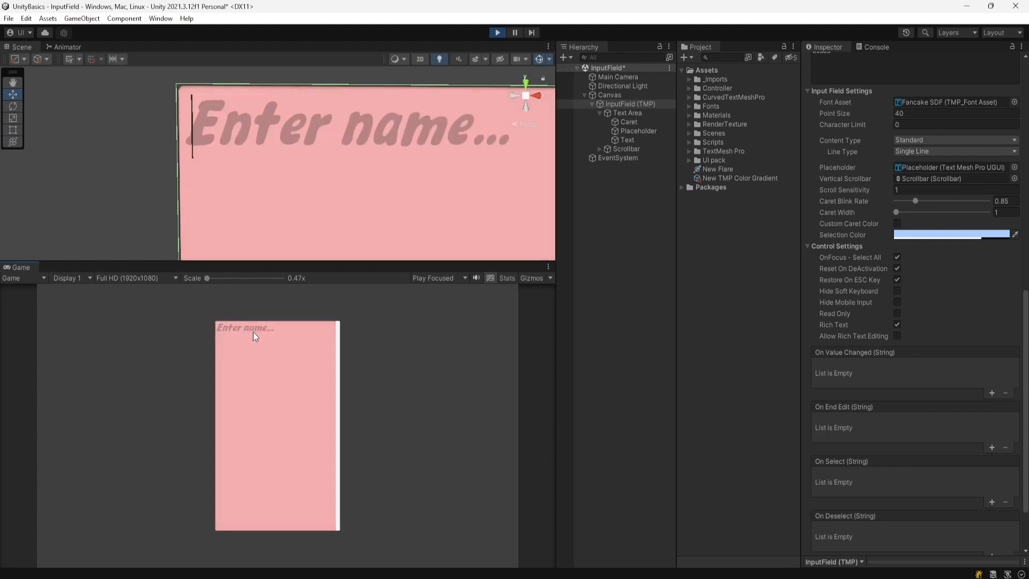
text(sdfsdf)
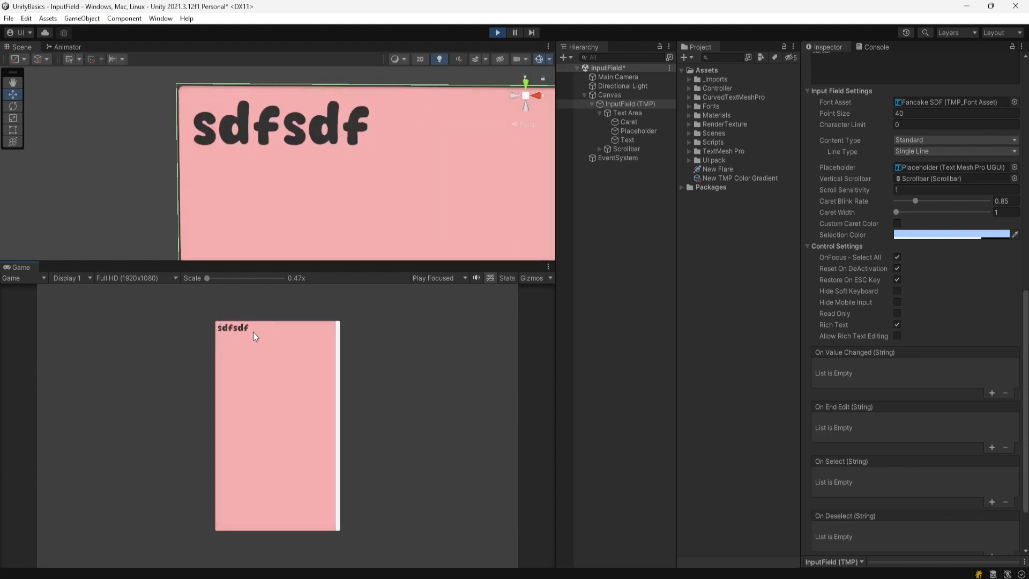
key(Escape)
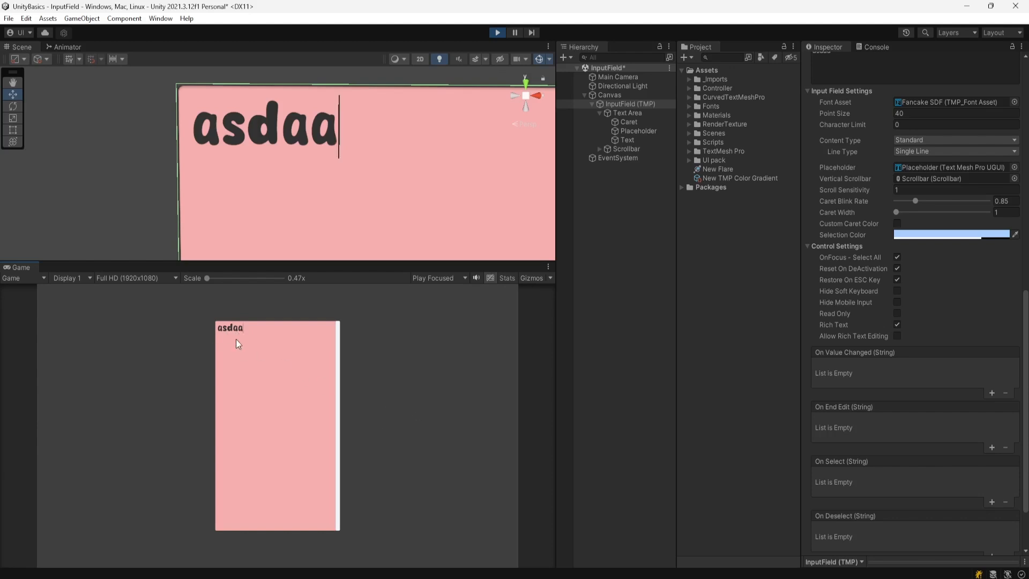
click(498, 33)
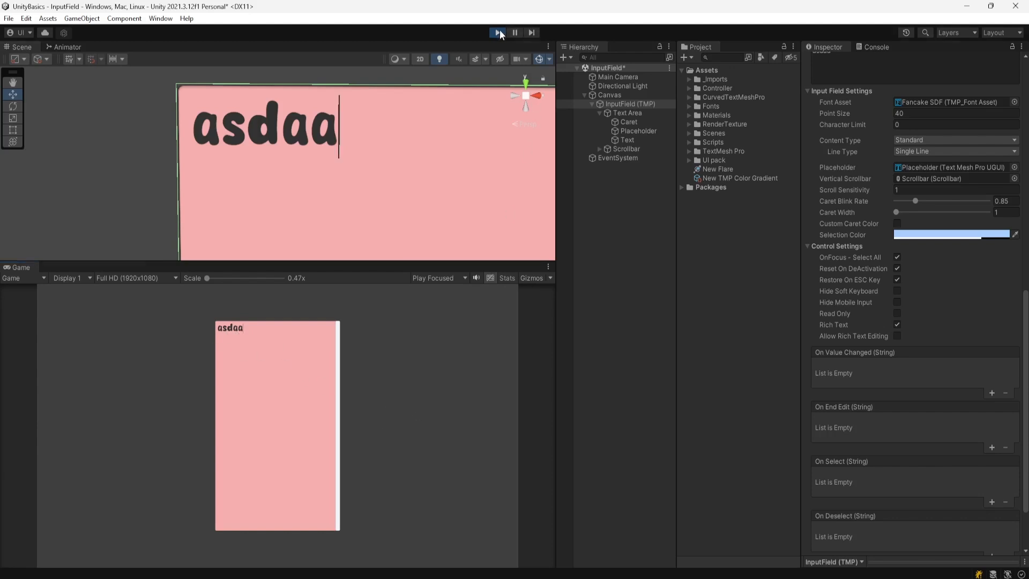
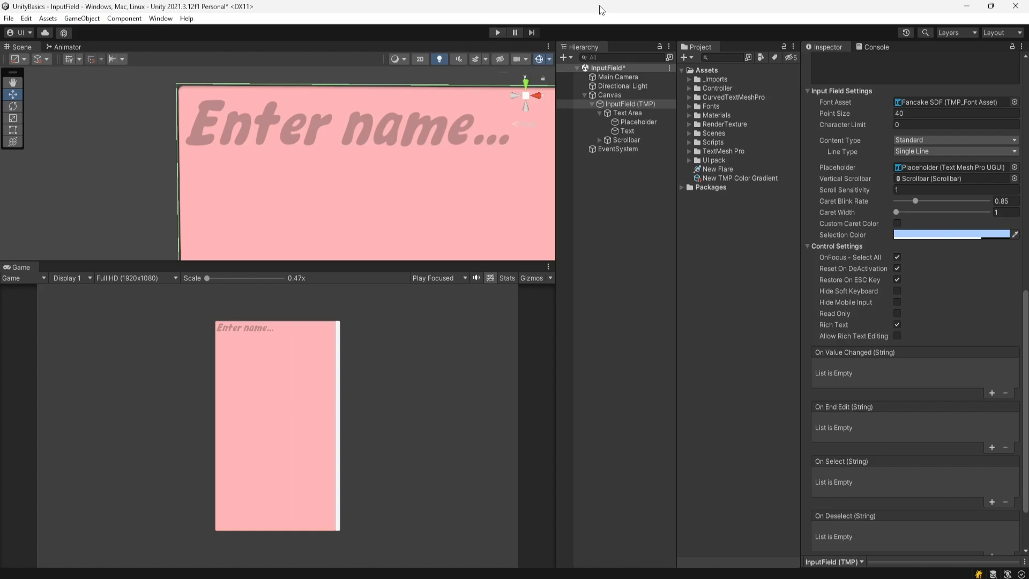
- In Play mode type 'sadas', turn Read Only on, and try editing and selecting the text
click(498, 33)
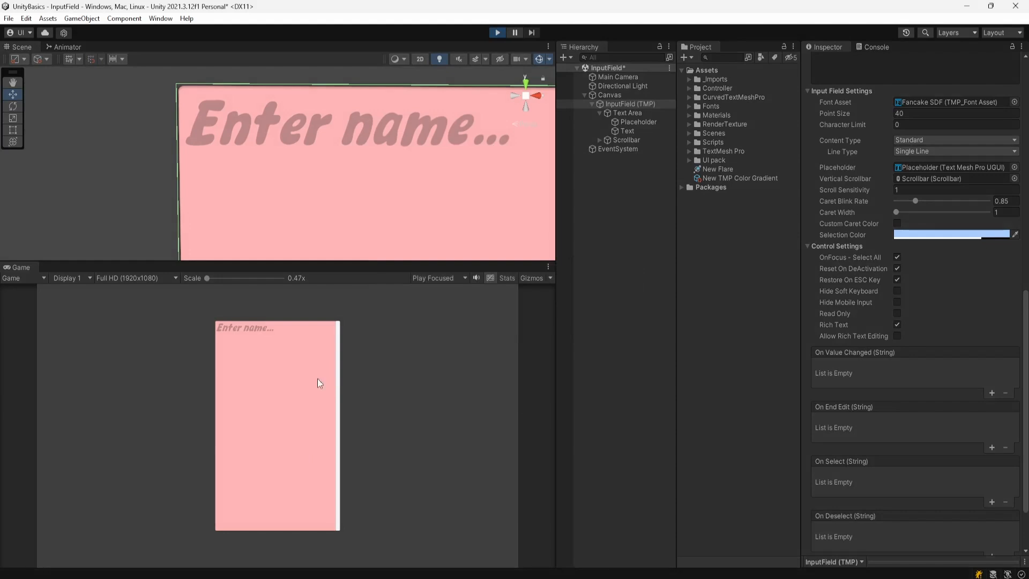
click(262, 359)
text(sadas)
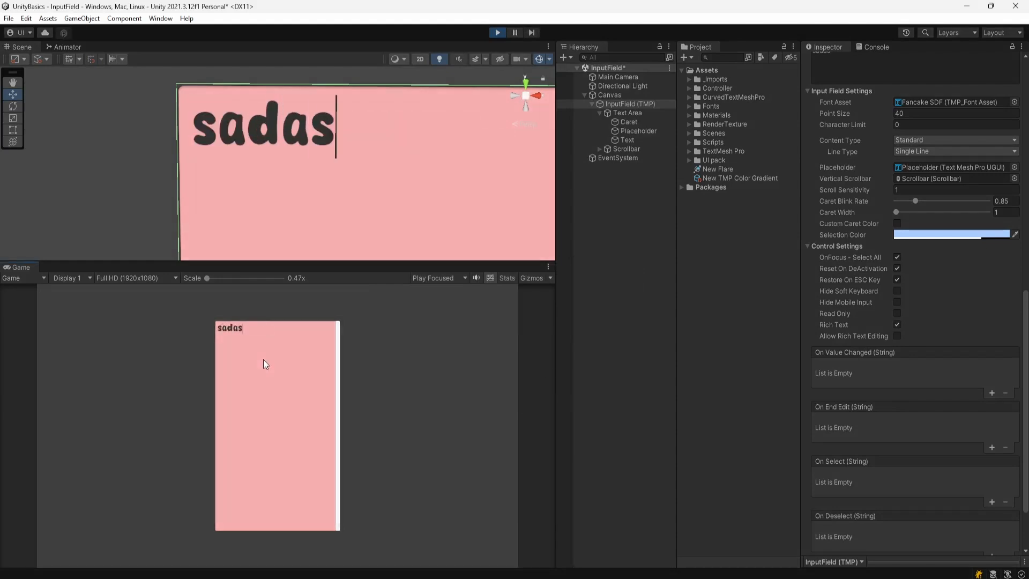
click(897, 314)
click(250, 336)
drag(265, 367, 245, 353)
click(255, 333)
double_click(230, 330)
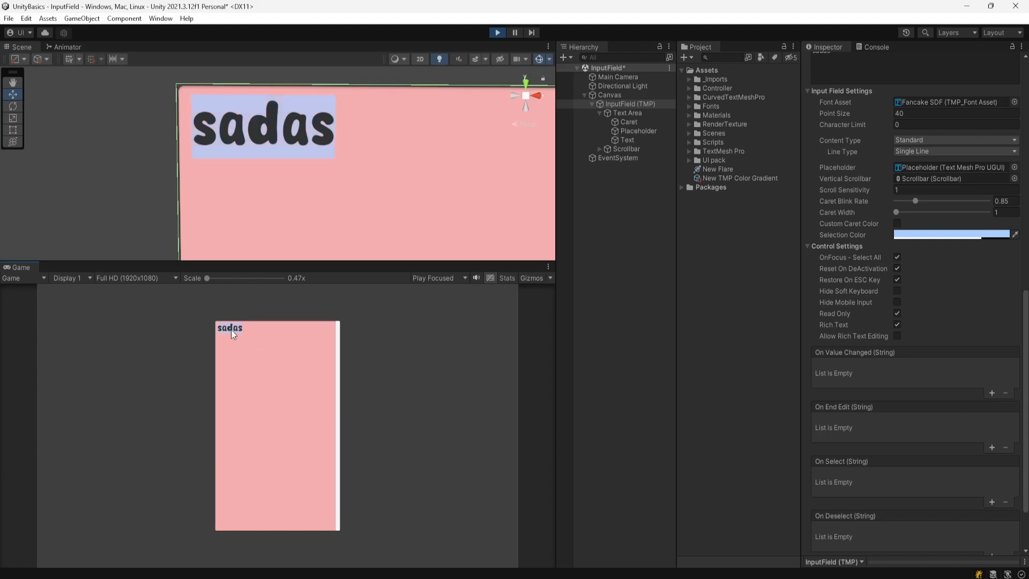
click(261, 330)
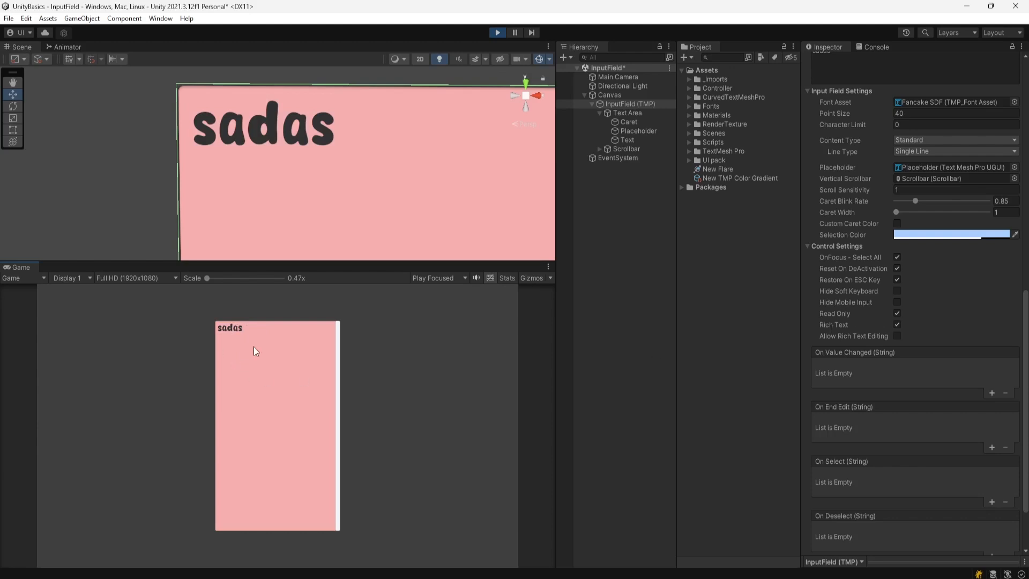
- Turn Read Only back off, type 'asdas', then select and delete all the text
click(897, 314)
click(246, 329)
text(asdas)
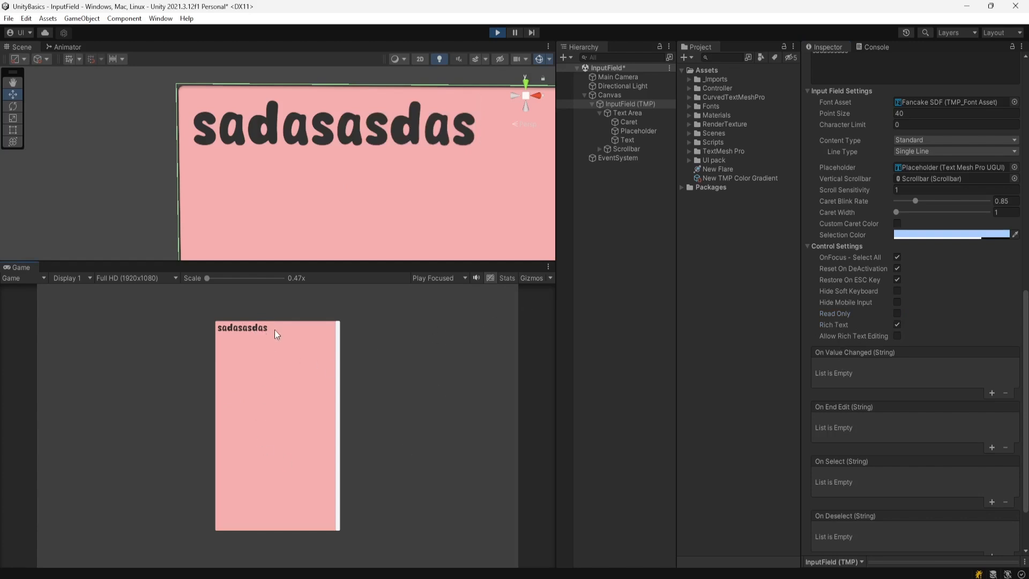
drag(274, 330, 121, 324)
key(BackSpace)
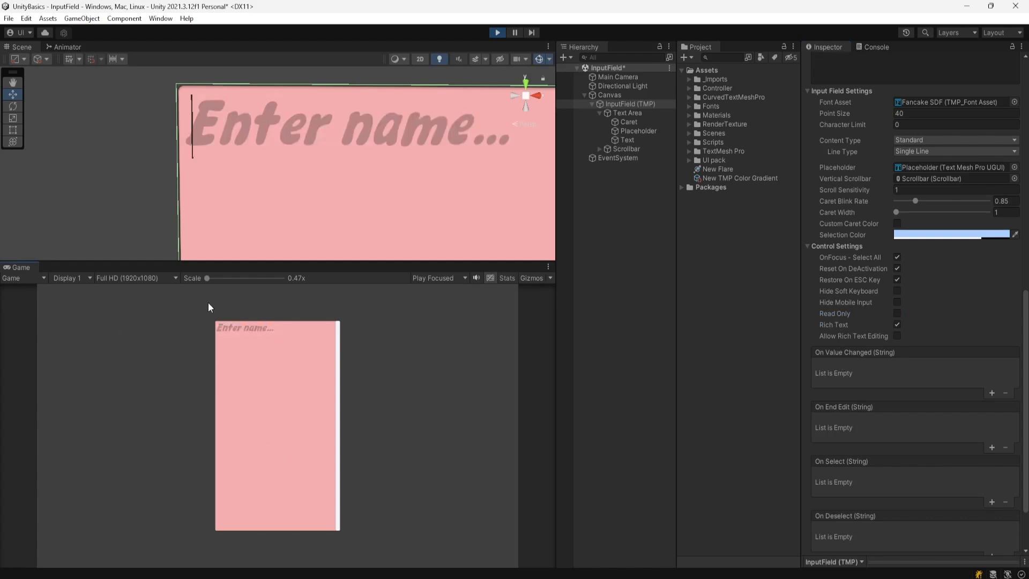
- Type '<color=red>somnath</color>' and 'asd' into the running field, then backspace the visible text away
scroll(840, 375, up, 2)
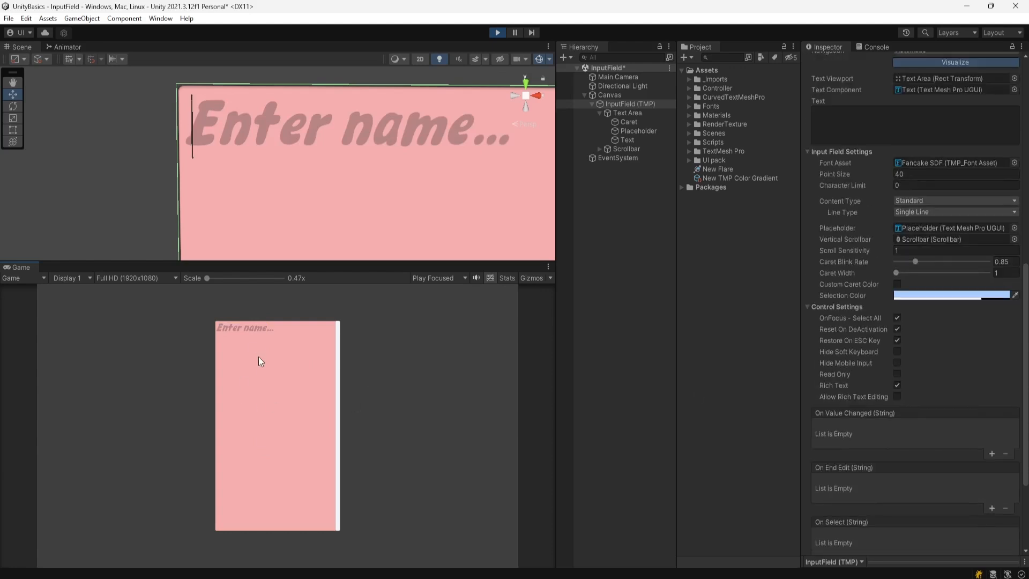
text(<)
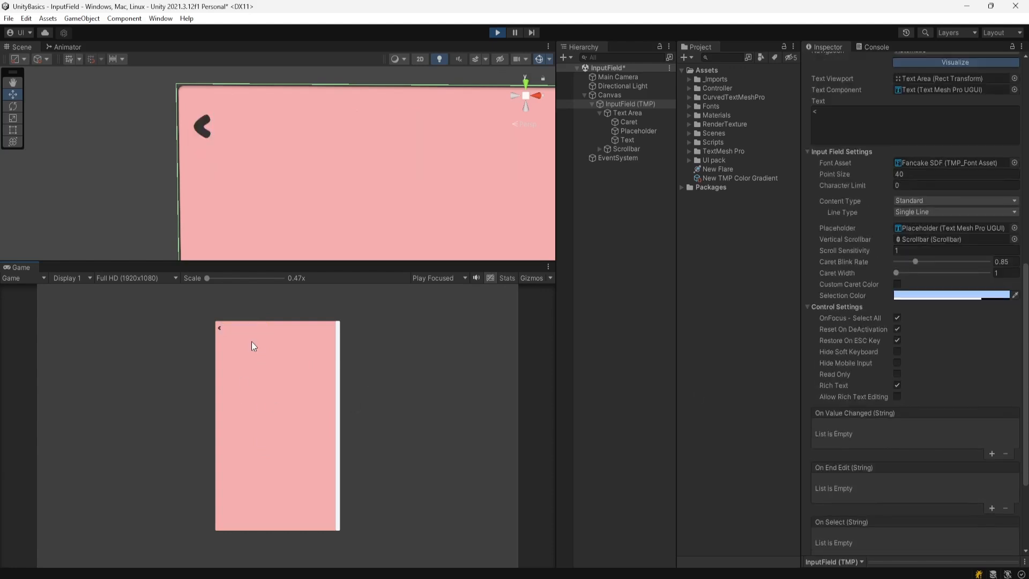
text(color=)
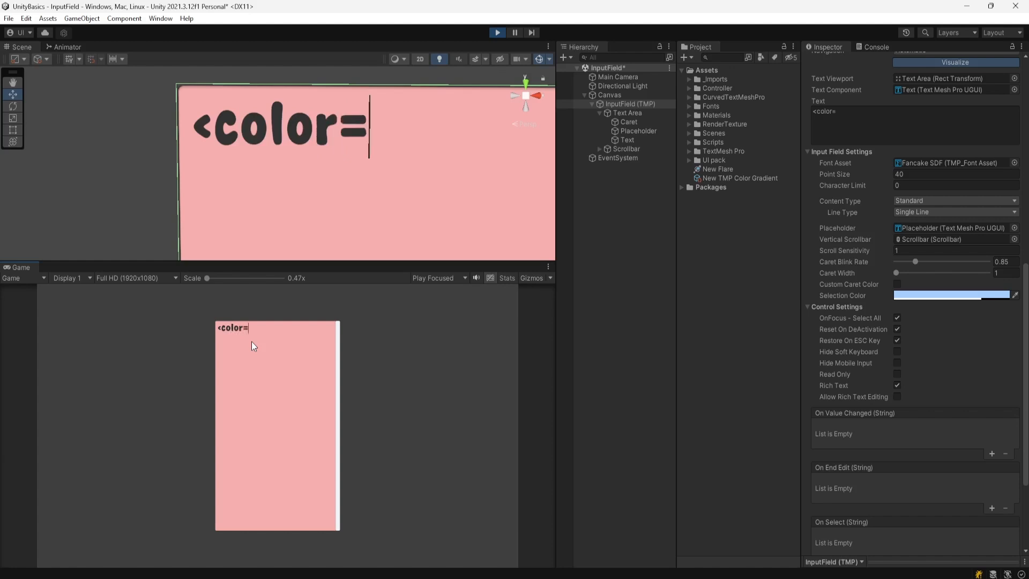
text(red>som)
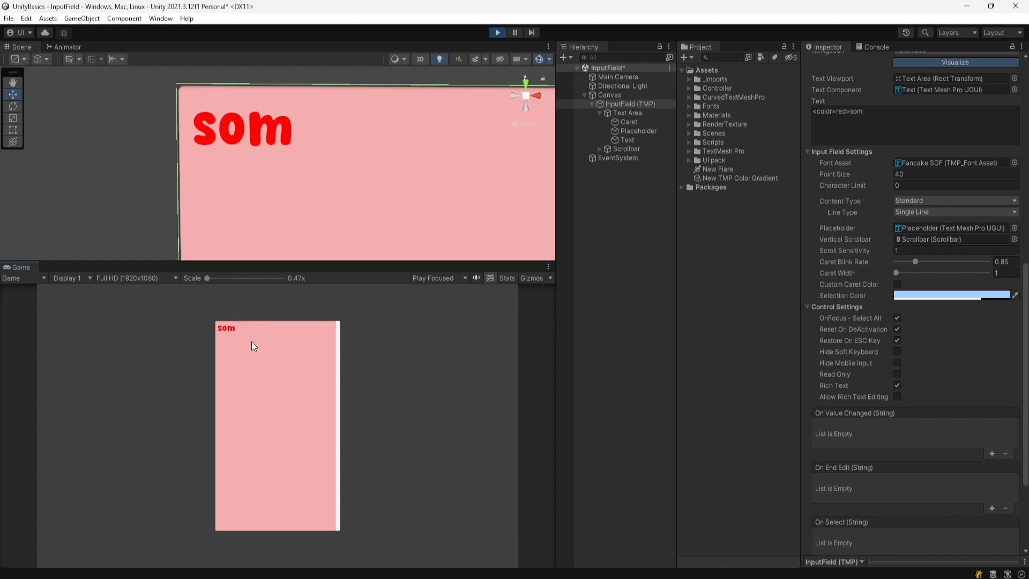
text(nath)
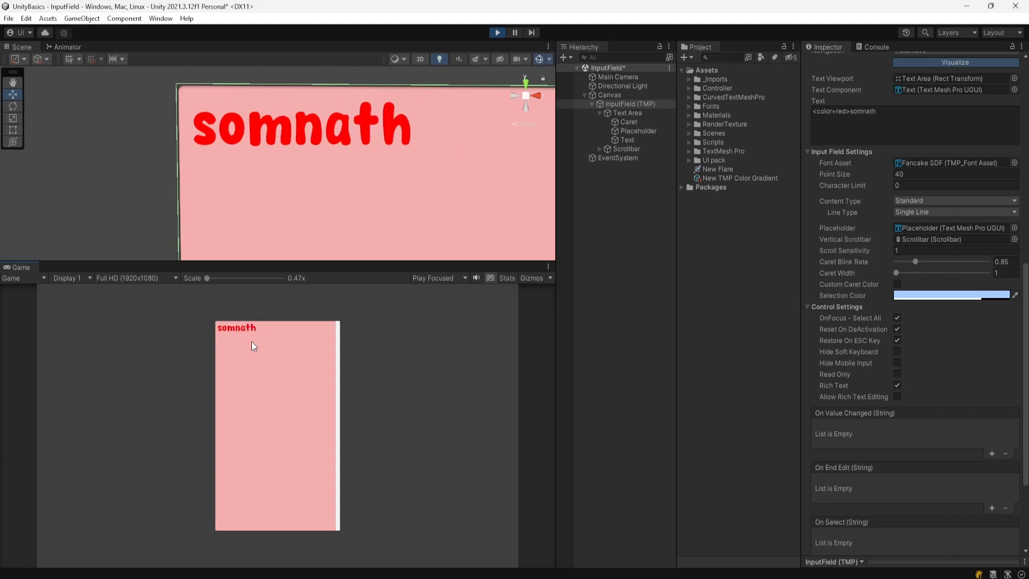
text(</color)
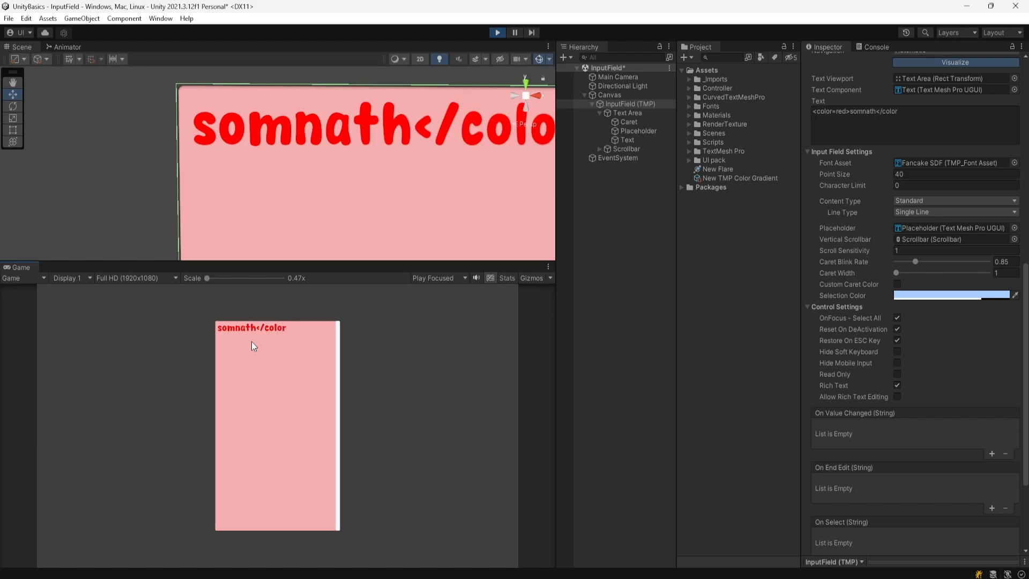
text(>)
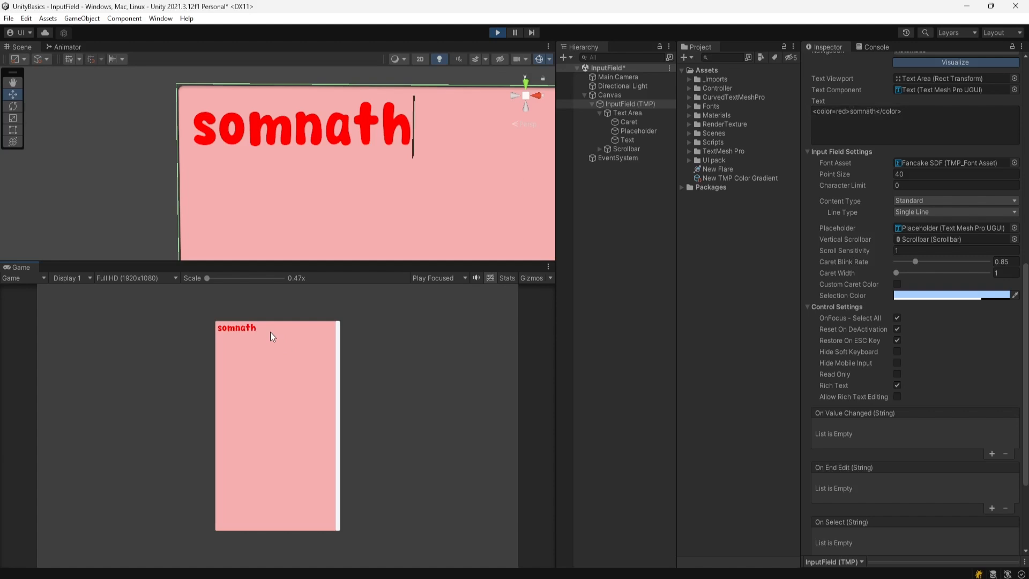
text(asd)
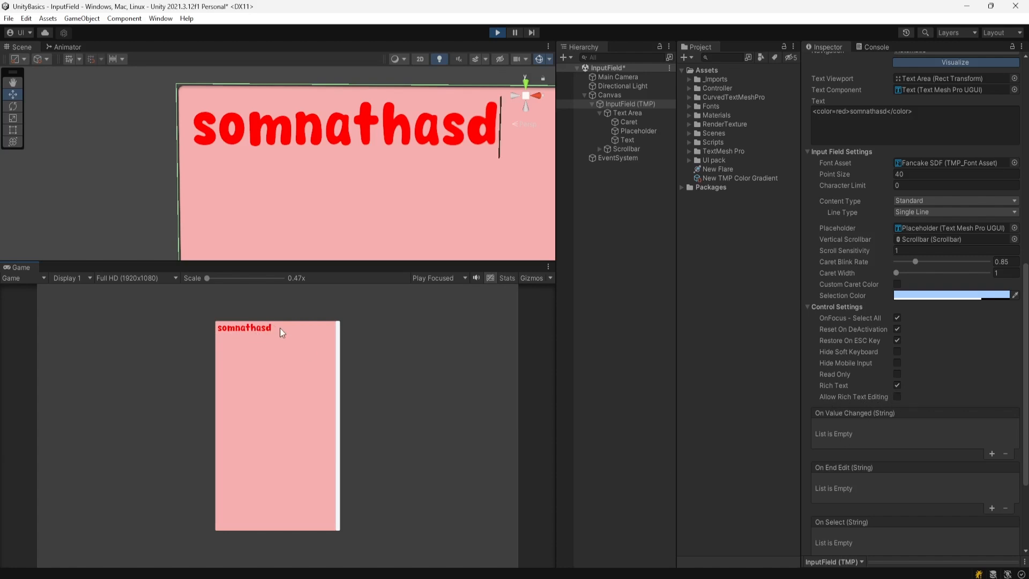
key(BackSpace)
key(BackSpace)
key(BackSpace)
key(BackSpace)
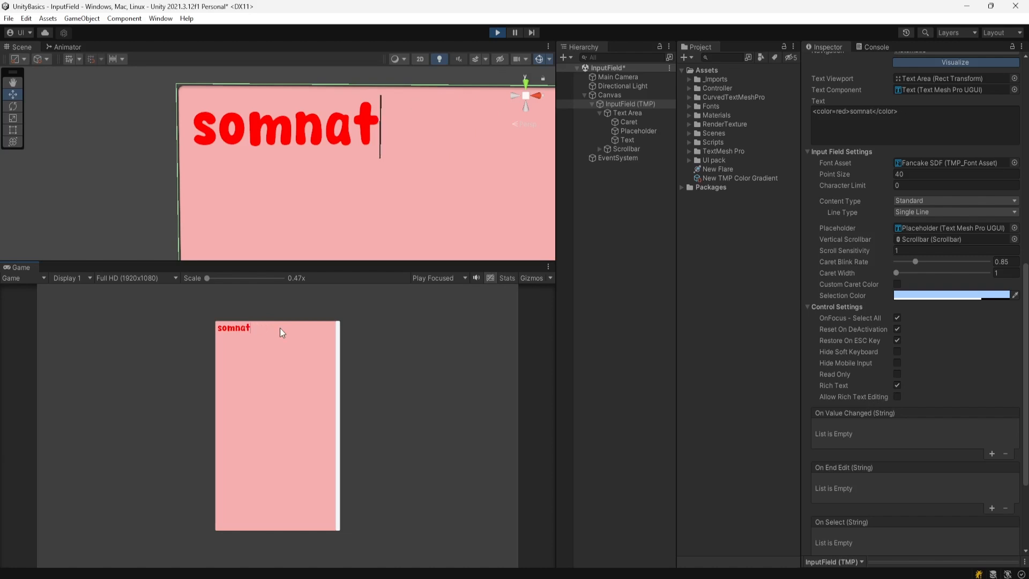
key(BackSpace)
key(BackSpace)
key(BackSpace)
key(BackSpace)
key(BackSpace)
key(BackSpace)
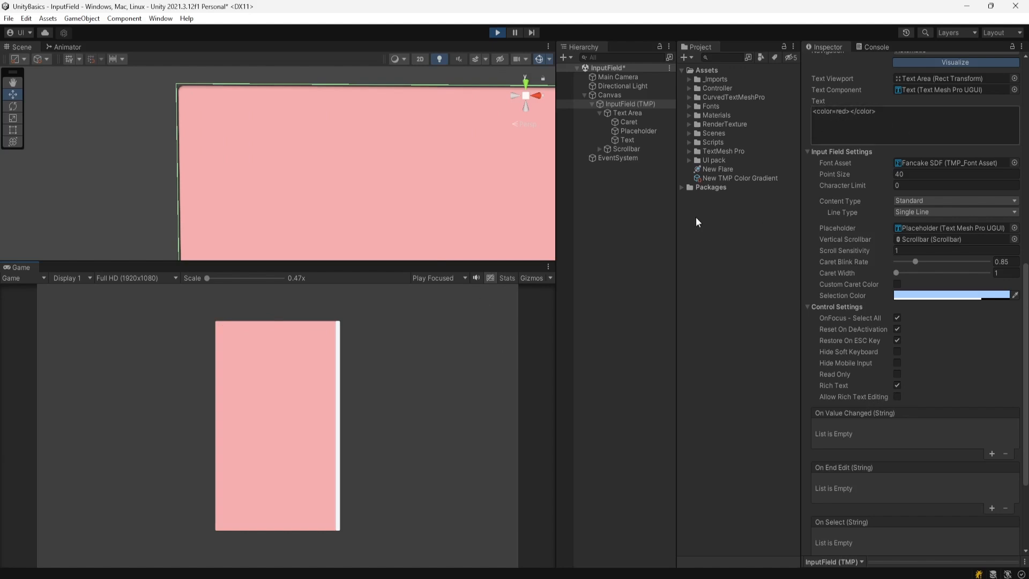
- Refocus the name field, type 'asdsd', and erase it again
click(239, 353)
text(asdsd)
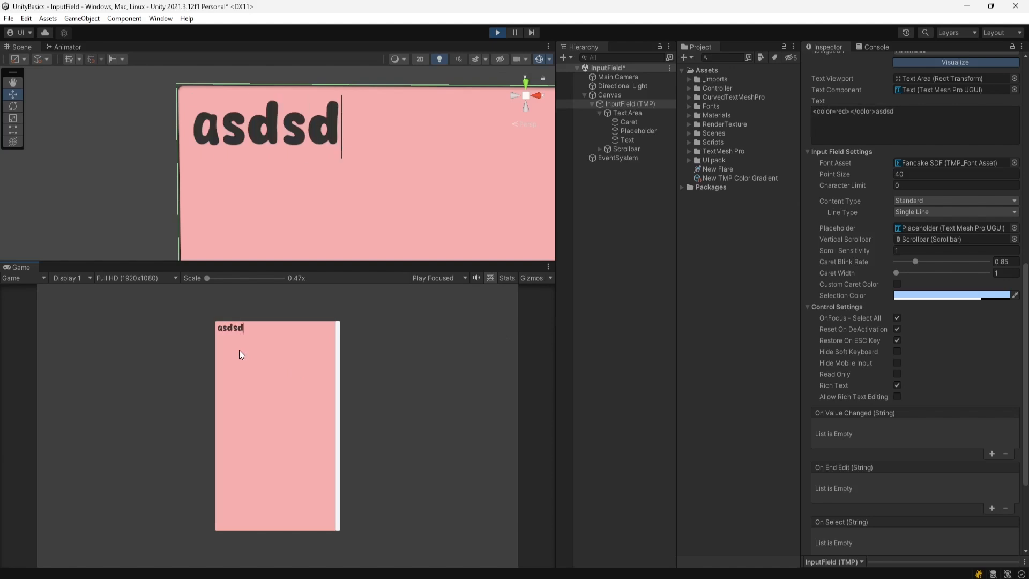
key(BackSpace)
key(BackSpace)
key(BackSpace)
key(BackSpace)
key(BackSpace)
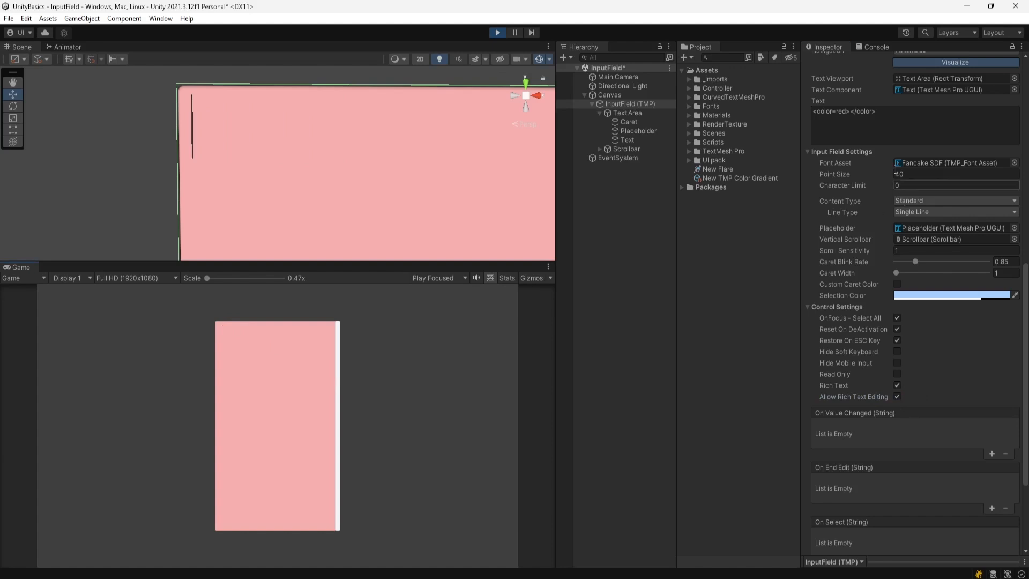
- Clear the leftover tags from the Inspector Text box and retype '<color=red>somnath</color>' in the field
click(899, 123)
key(BackSpace)
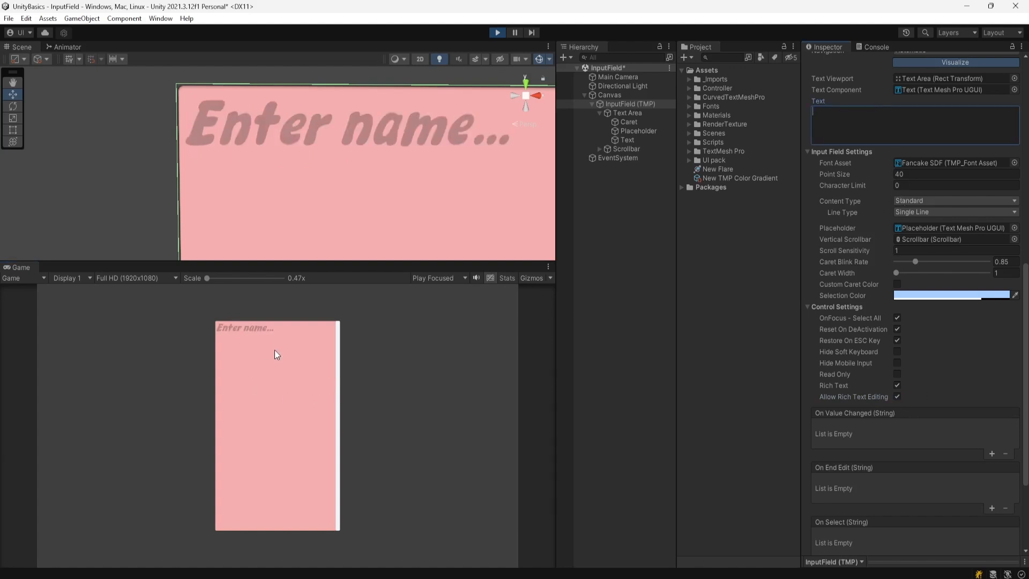
click(275, 349)
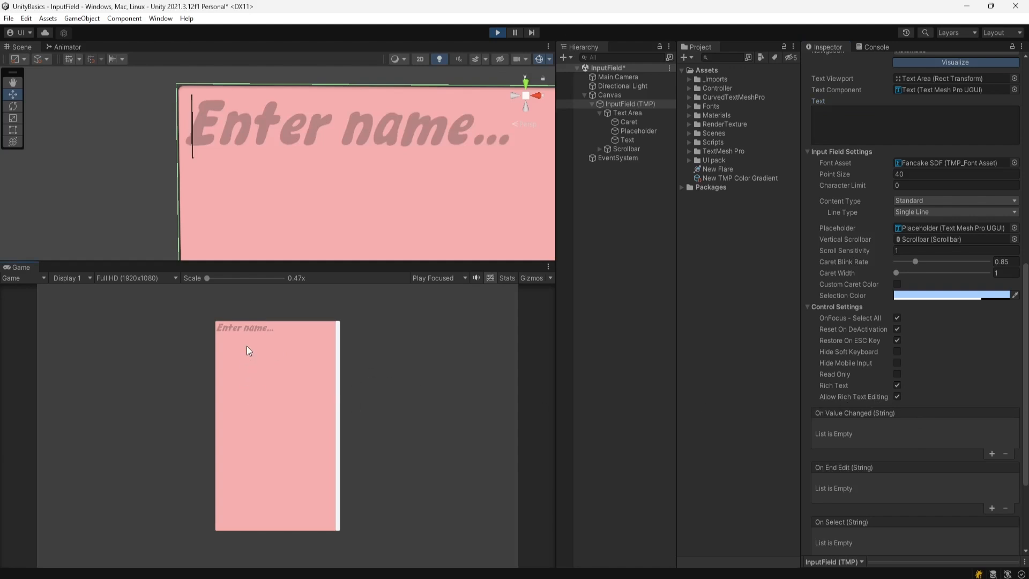
text(<colo)
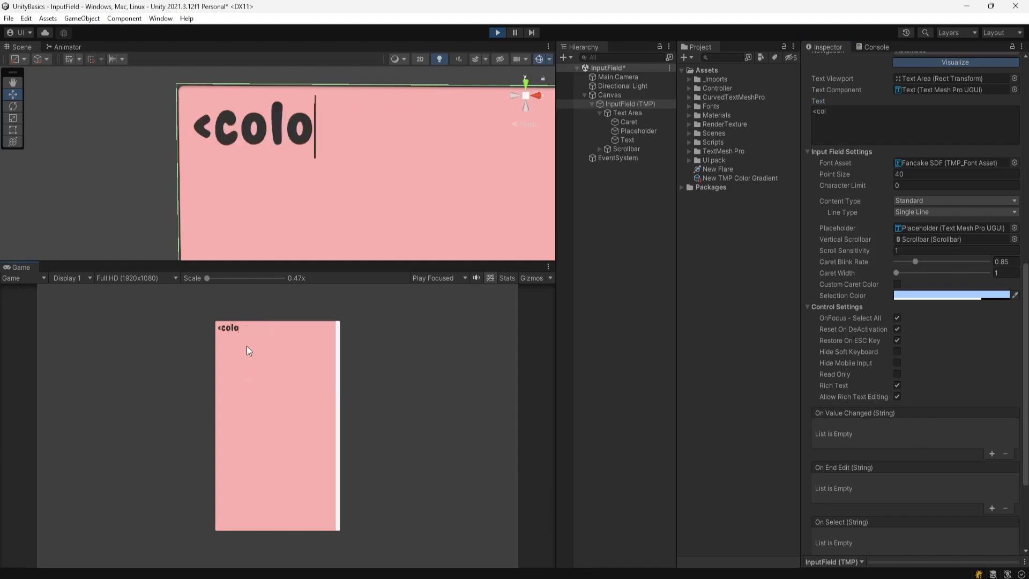
text(r=red)
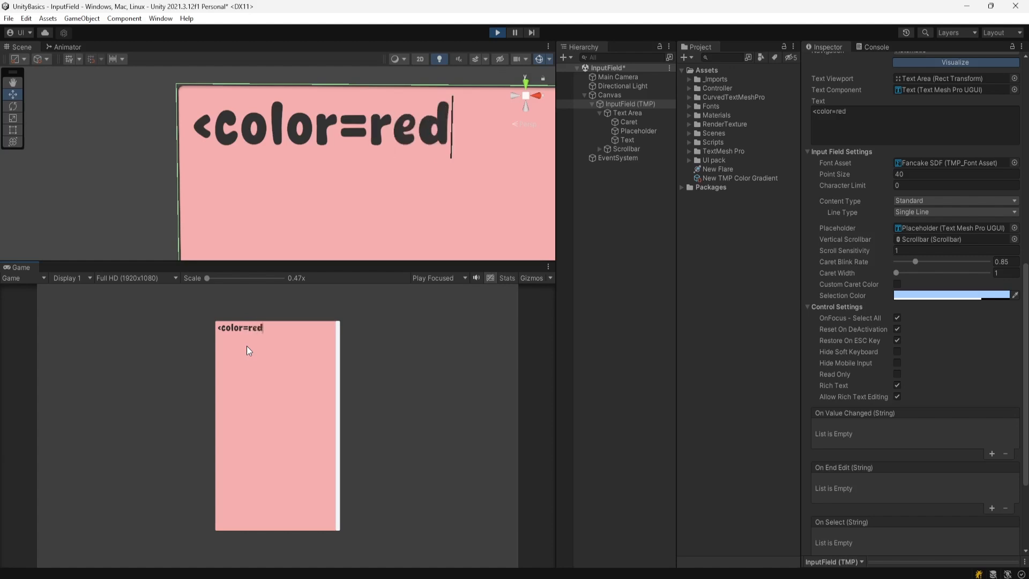
text(>som)
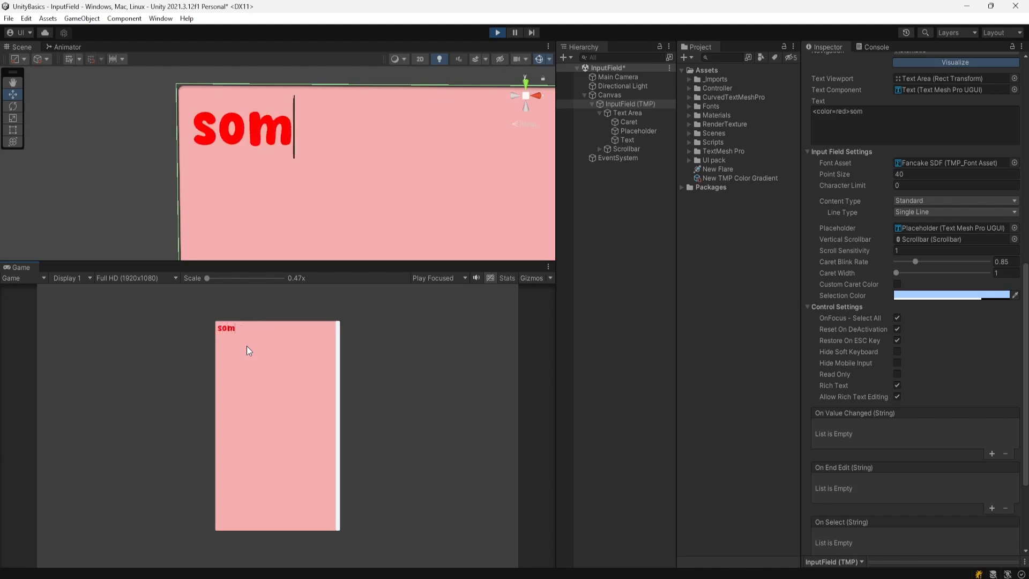
text(nath)
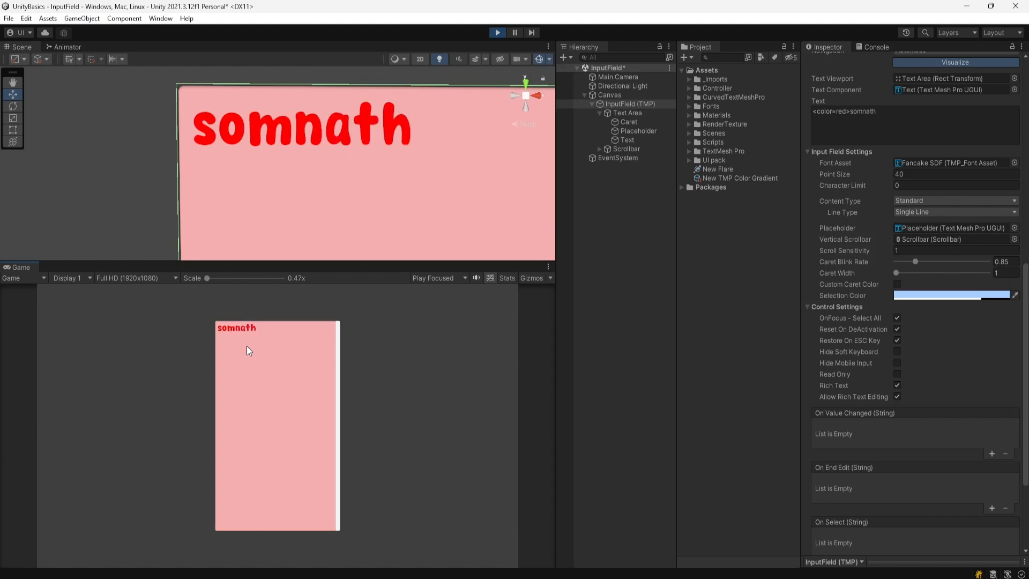
text(</color>)
- Backspace the tag text away and retype '<color=re', trimming its last letters
key(BackSpace)
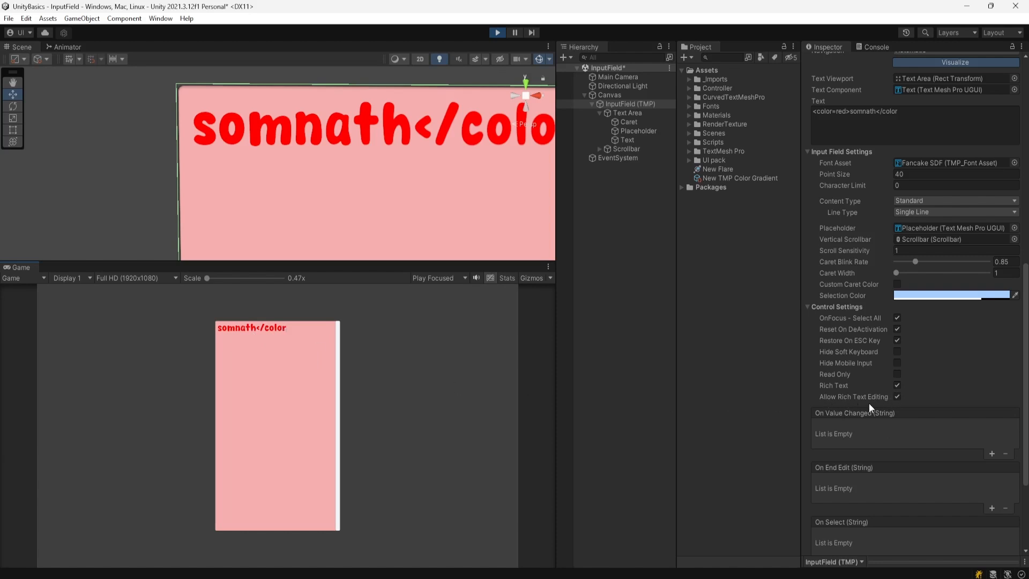
key(BackSpace)
key(BackSpace)
key(BackSpace)
key(BackSpace)
key(BackSpace)
key(BackSpace)
key(BackSpace)
key(BackSpace)
key(BackSpace)
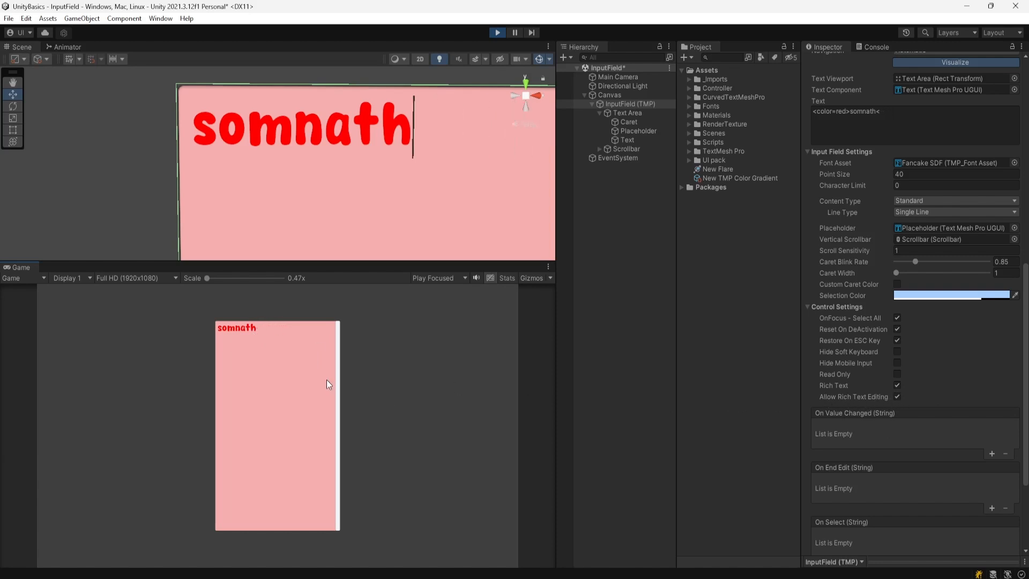
key(BackSpace)
key(BackSpace)
key(BackSpace)
key(BackSpace)
key(BackSpace)
text(<color=re)
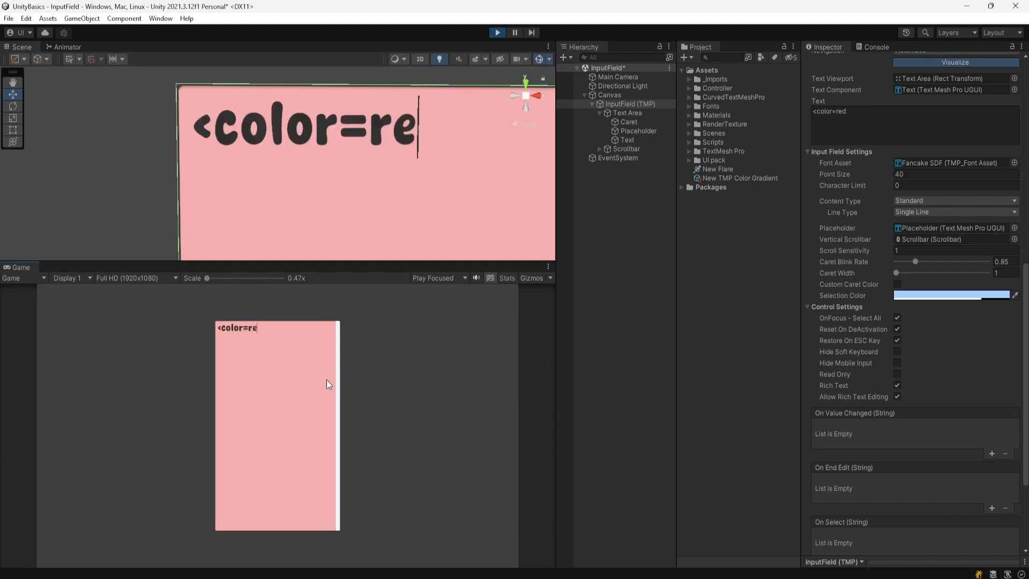
key(BackSpace)
key(BackSpace)
key(BackSpace)
key(BackSpace)
key(BackSpace)
key(BackSpace)
key(BackSpace)
key(BackSpace)
key(BackSpace)
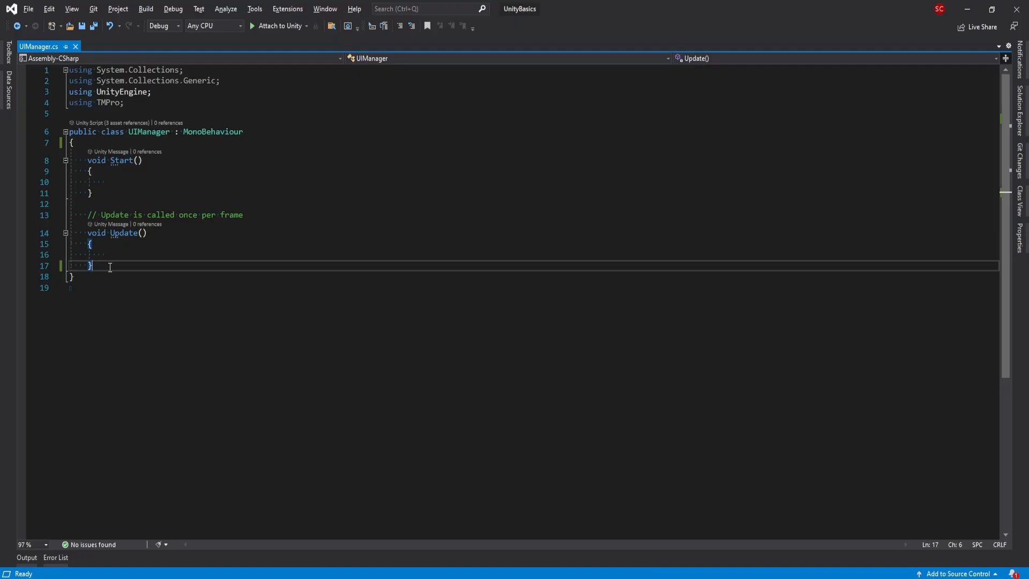
- Add an empty public void ValueUpdate() method below Update
key(Return)
key(Return)
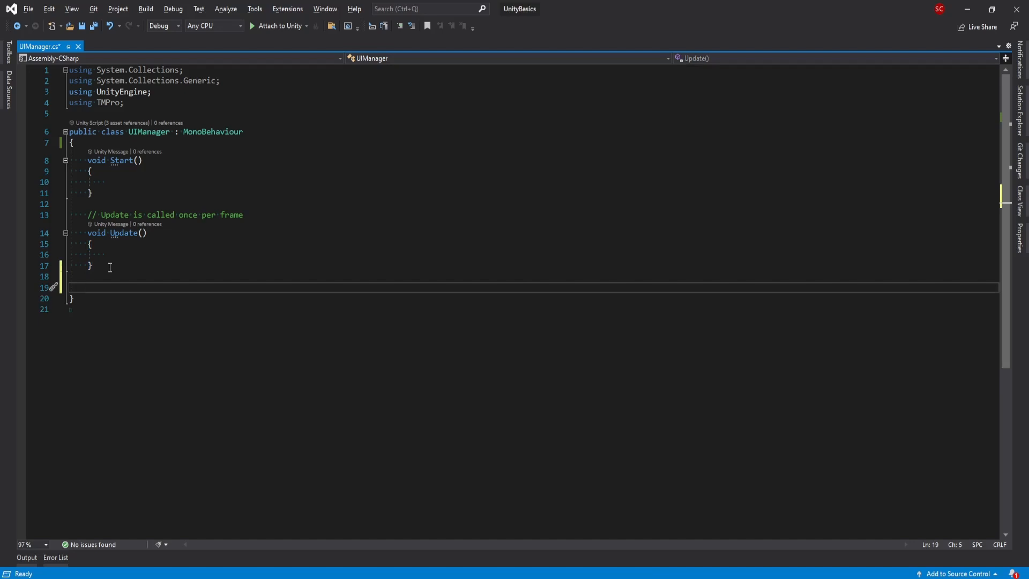
text(public voi)
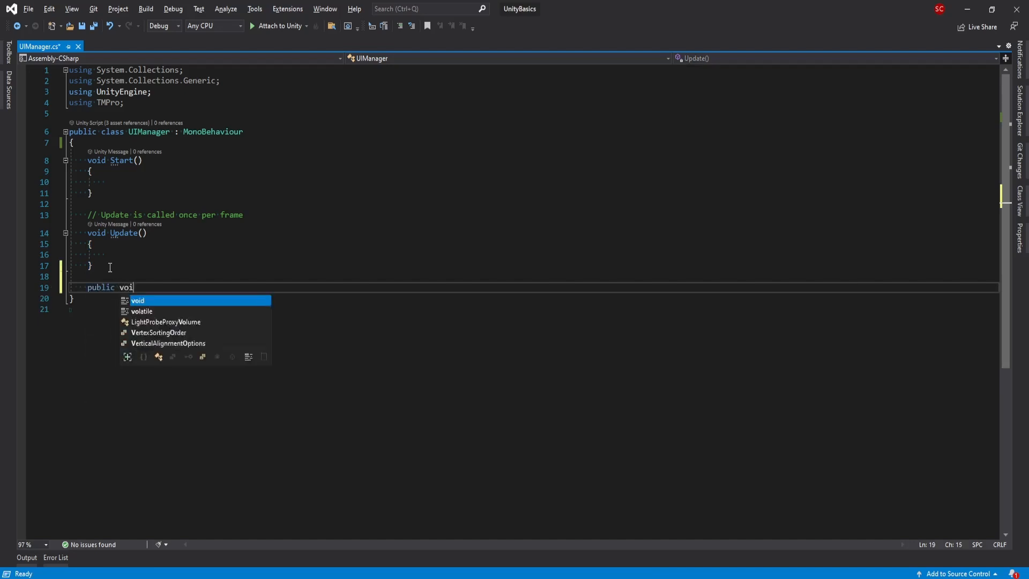
text(d Val)
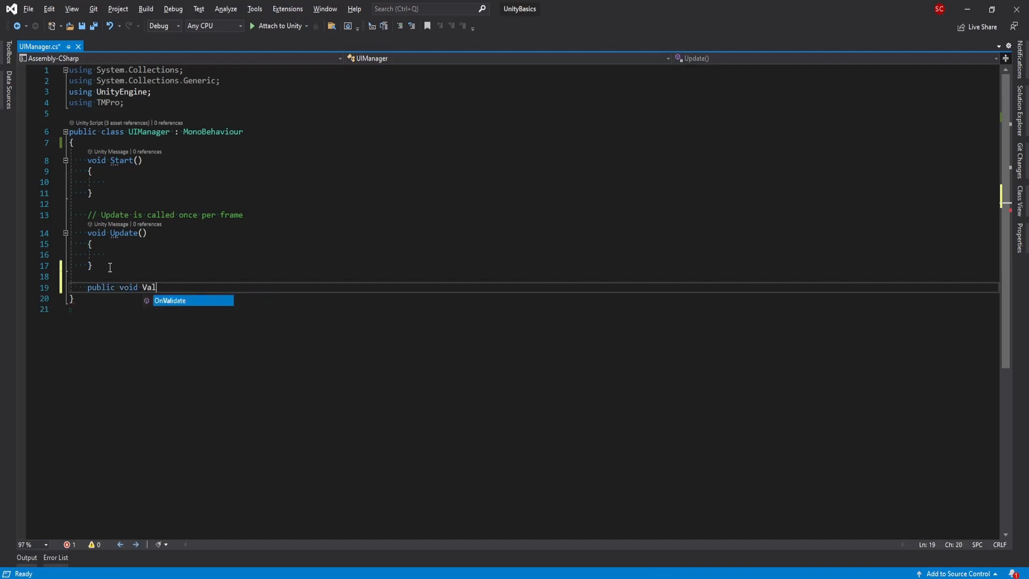
text(ueUpd)
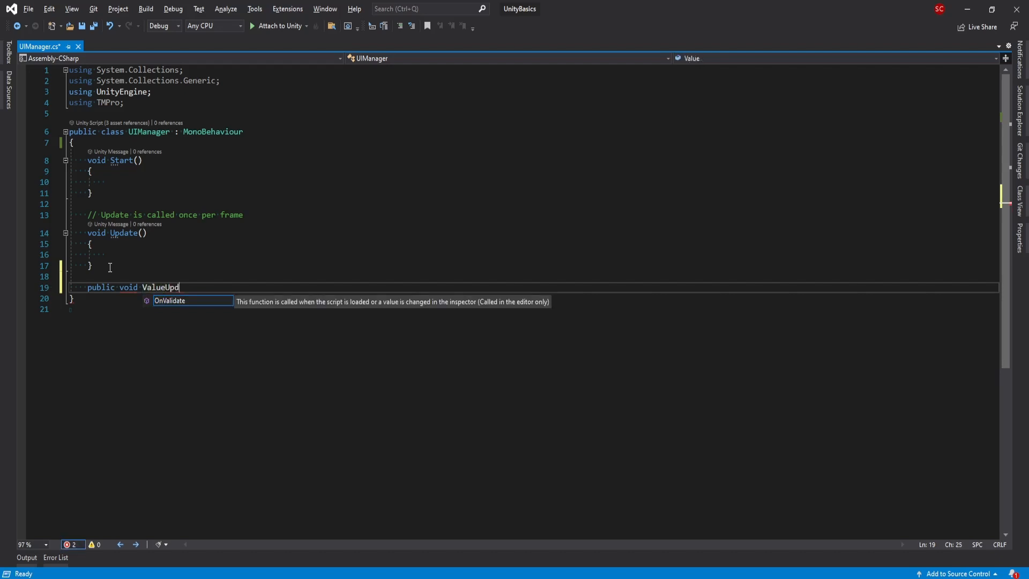
text(ate()
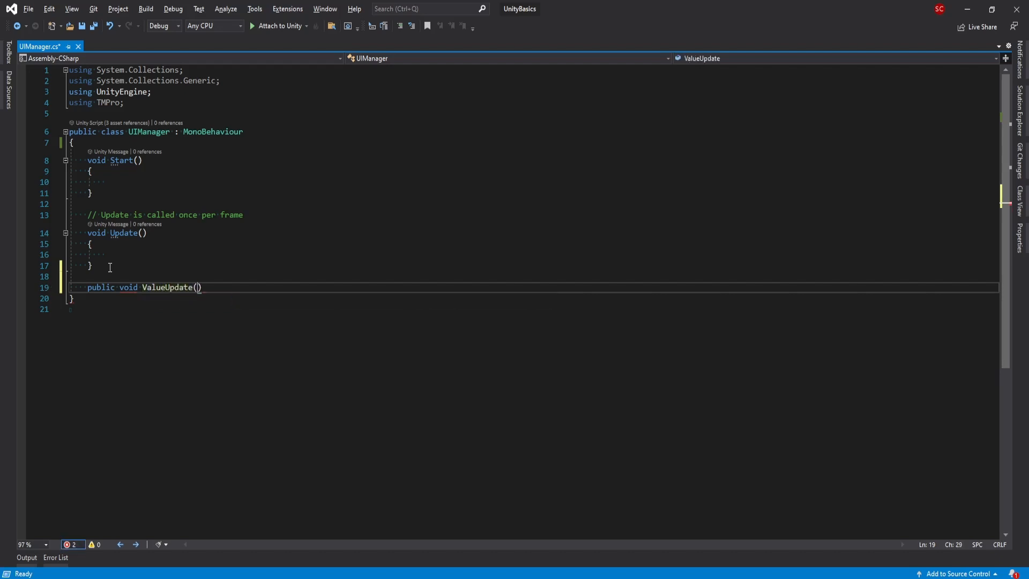
key(Right)
key(Return)
text({)
key(Return)
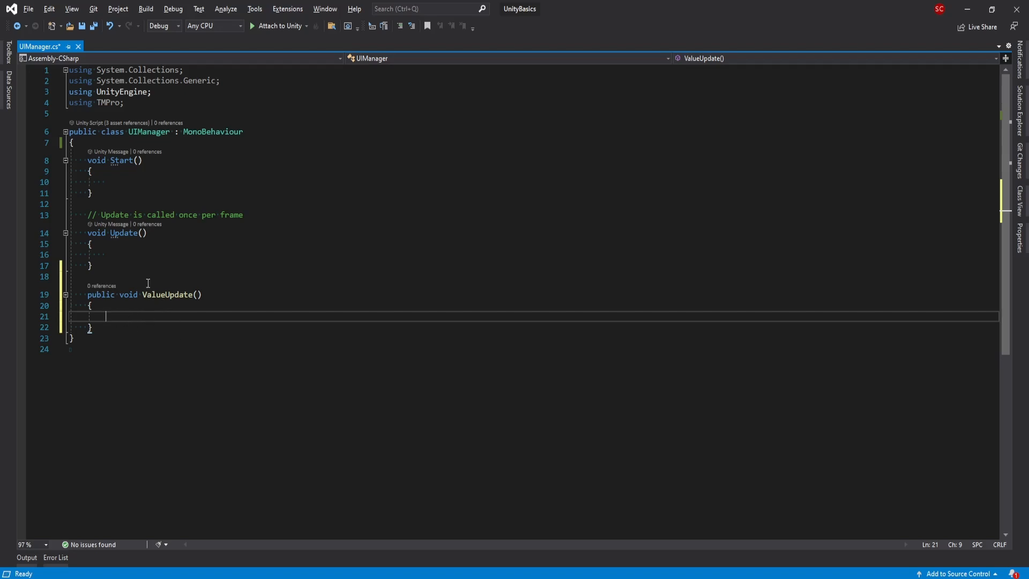
- Declare 'public TMP_InputField inputField;' at the top of the class using IntelliSense
click(95, 141)
key(Return)
text(p)
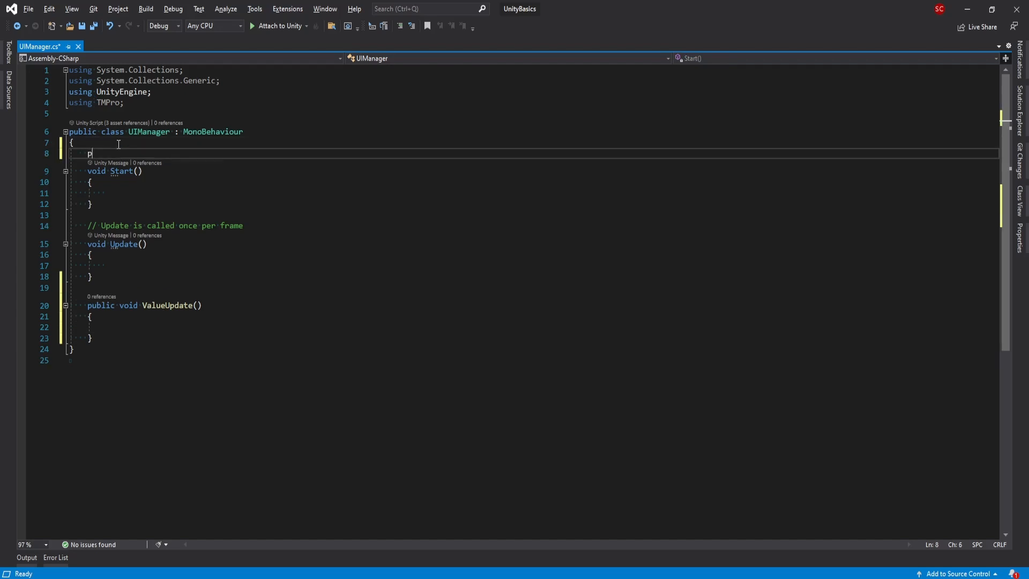
text(ublic tmp)
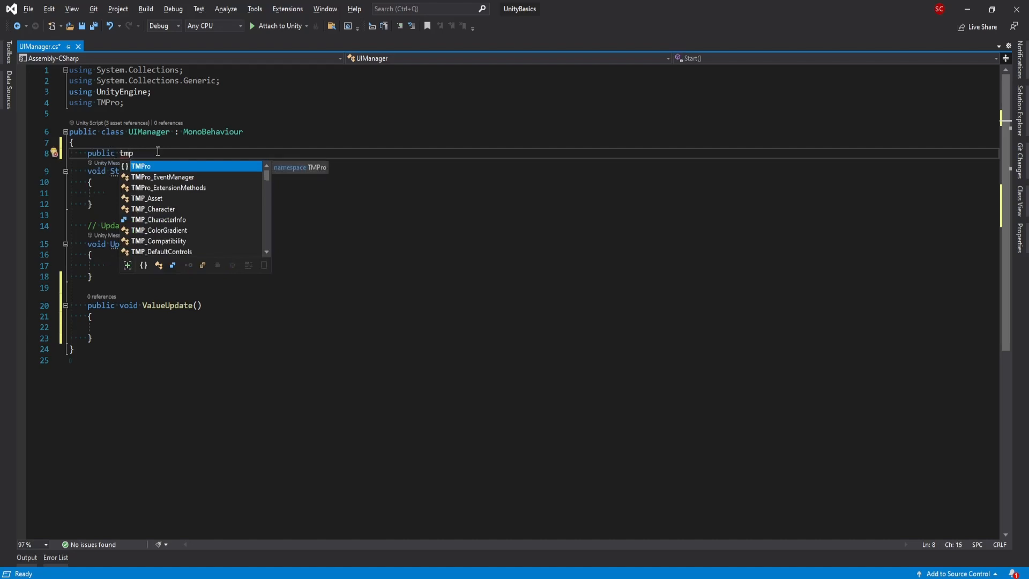
text(roi)
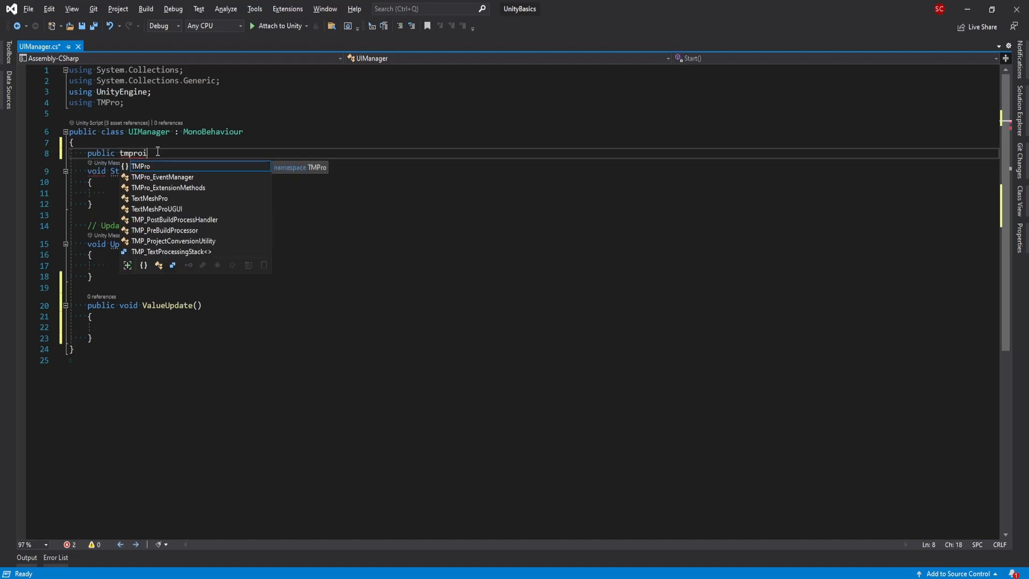
key(BackSpace)
key(BackSpace)
key(BackSpace)
key(BackSpace)
key(BackSpace)
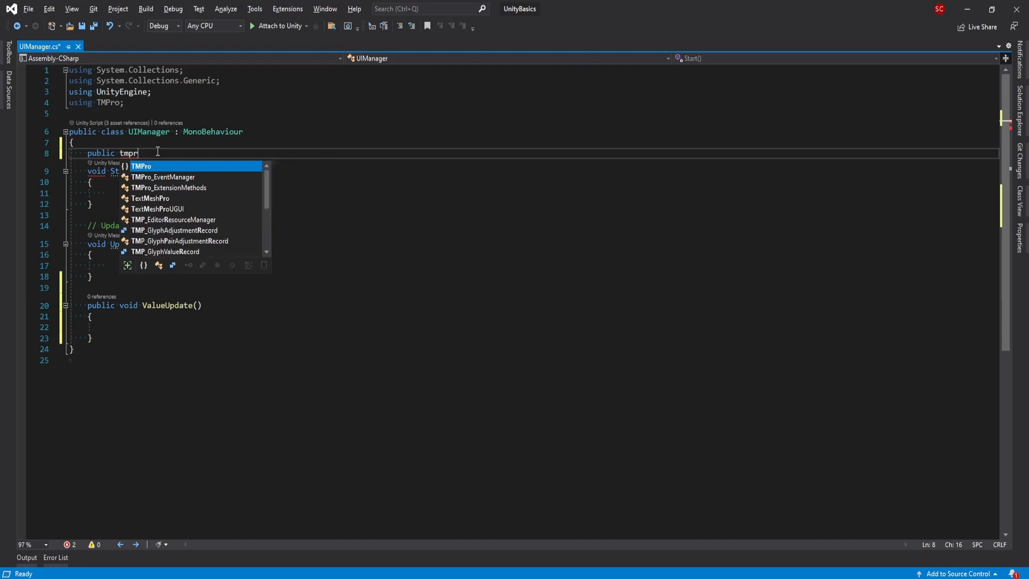
key(BackSpace)
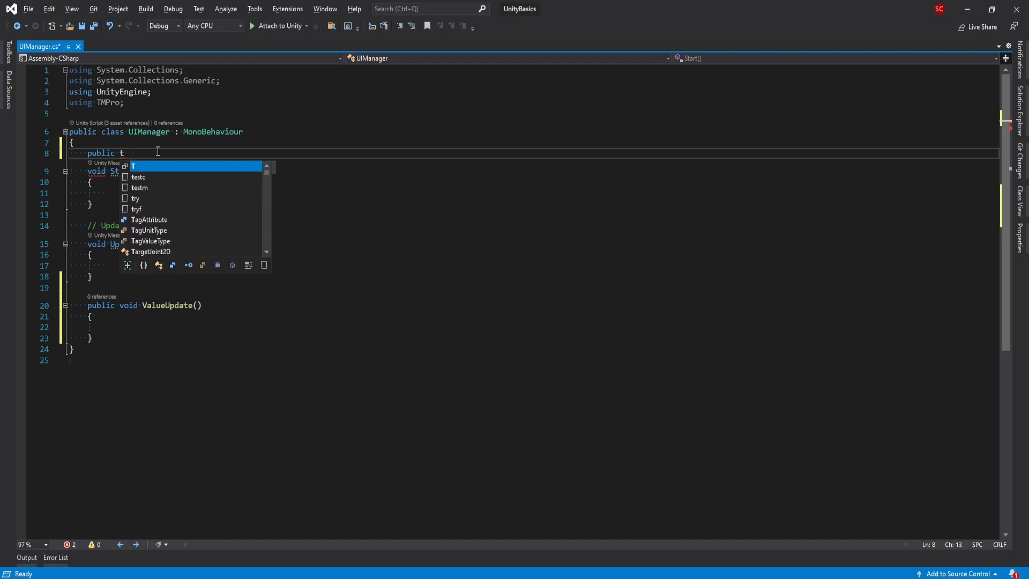
text(in)
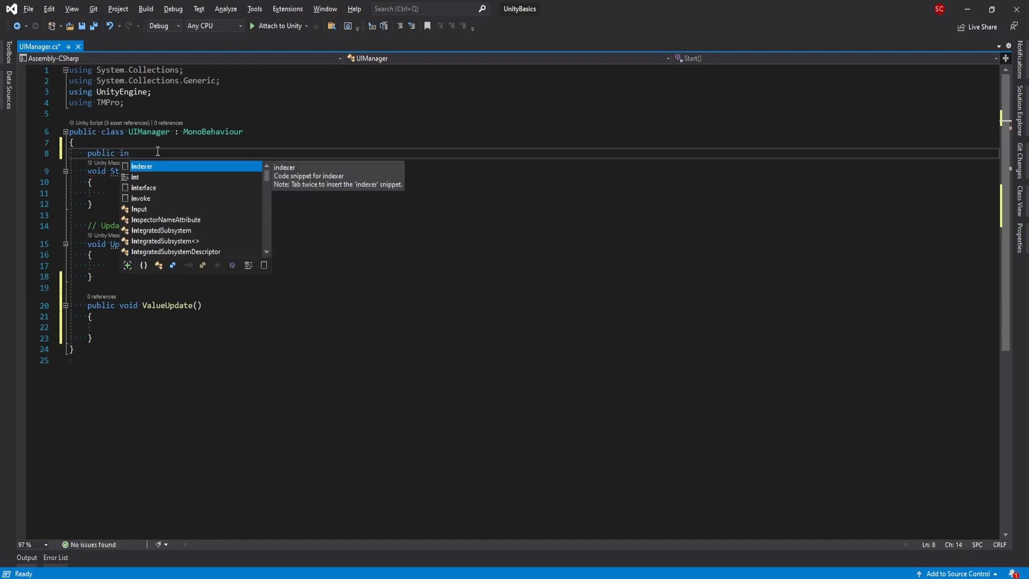
text(pu)
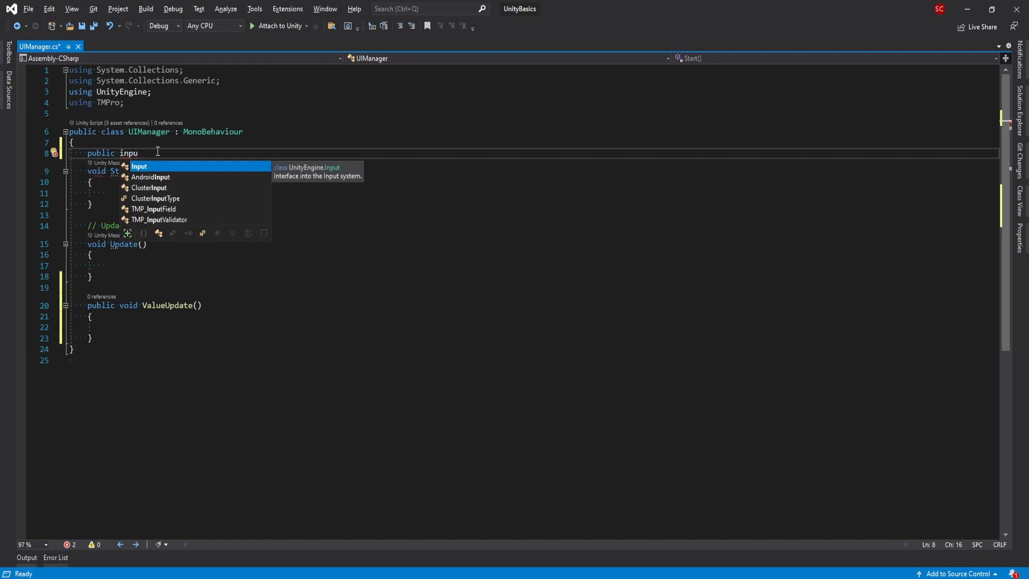
key(Down)
key(Down)
key(Down)
key(Down)
key(Tab)
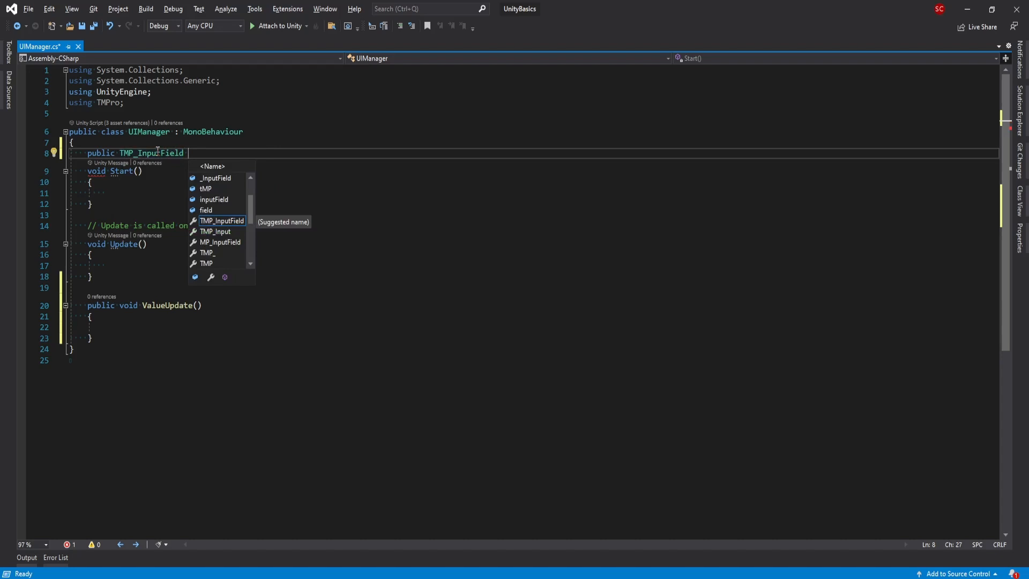
text(input)
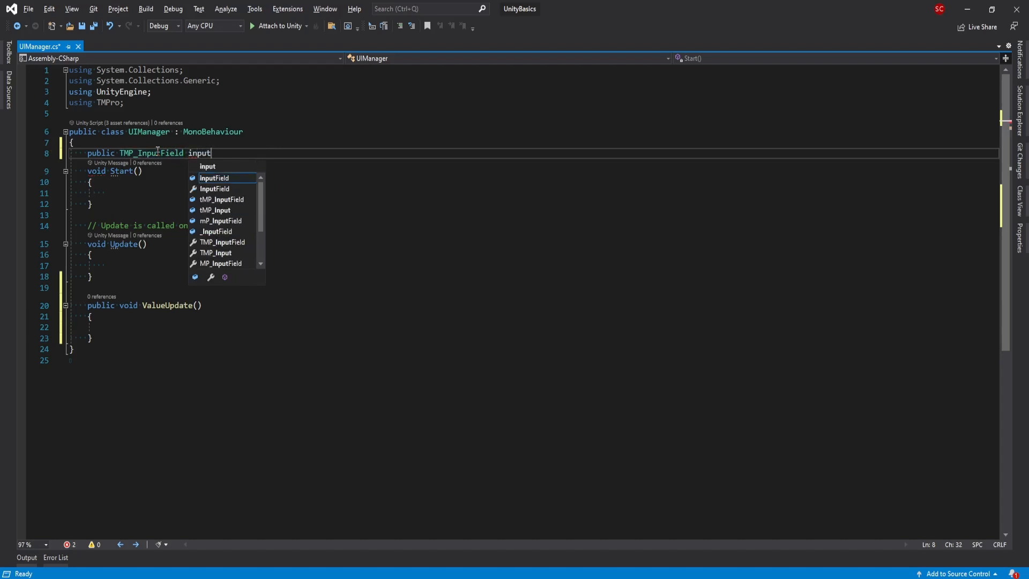
text(Field)
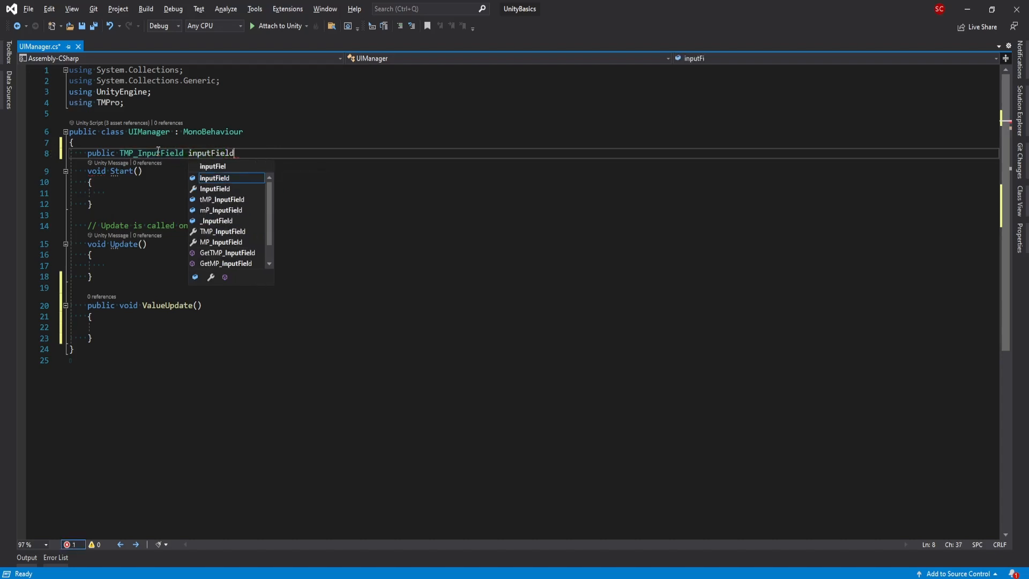
text(;)
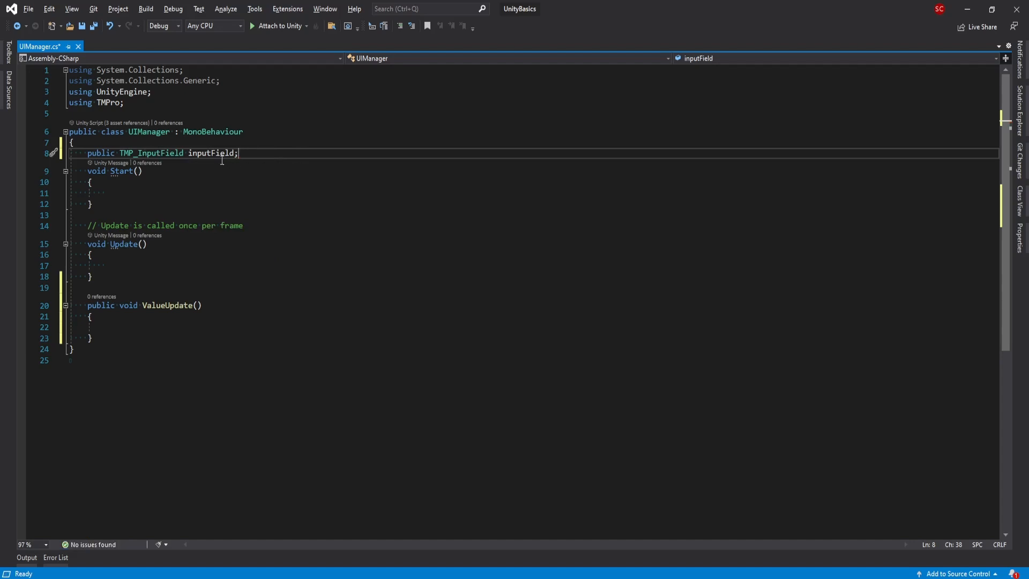
double_click(211, 153)
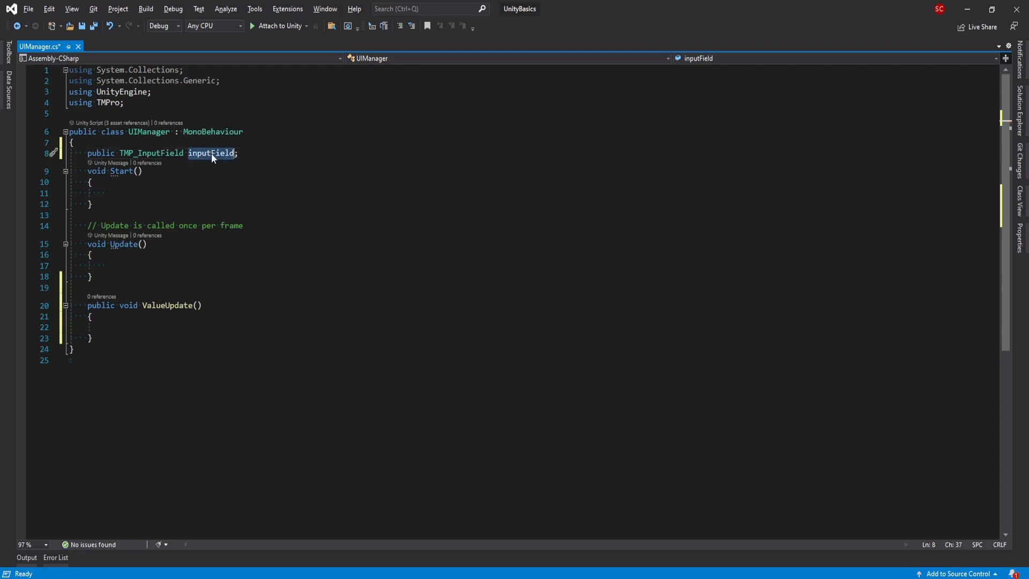
- Write print(inputField.text); inside the ValueUpdate method body
click(116, 326)
text(p)
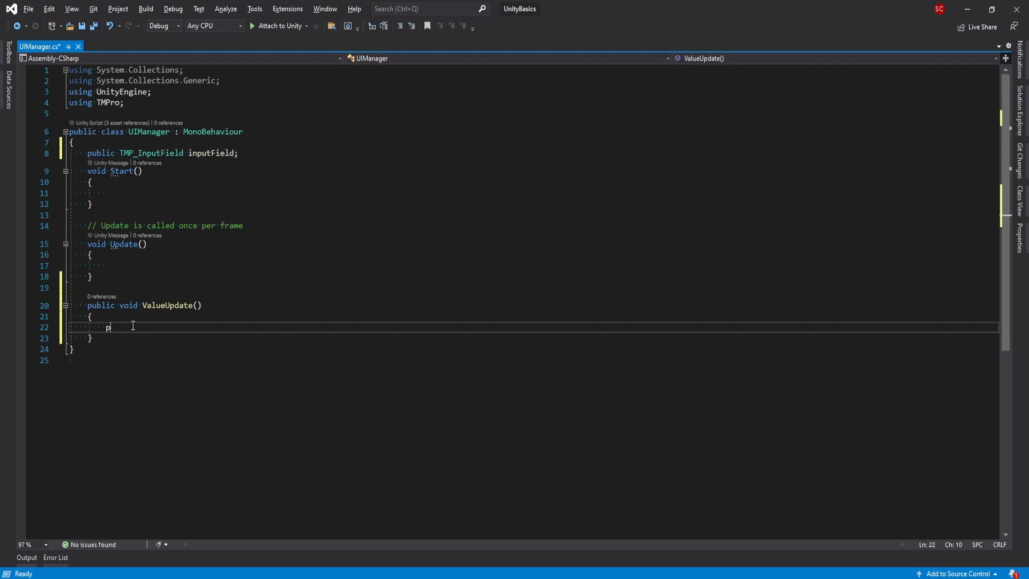
text(rint();)
key(Left)
key(Left)
text(inputField.va)
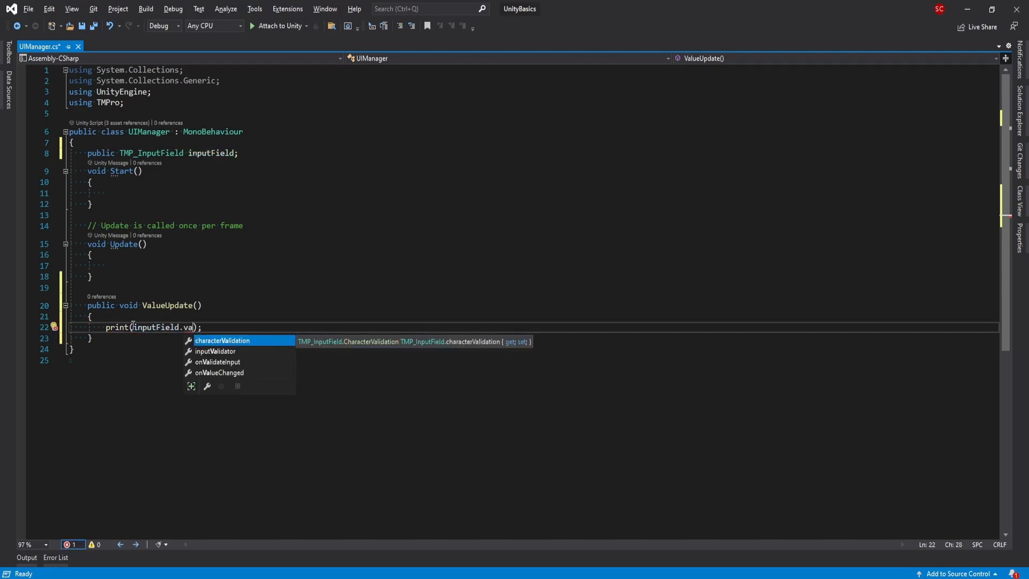
key(BackSpace)
key(BackSpace)
text(te)
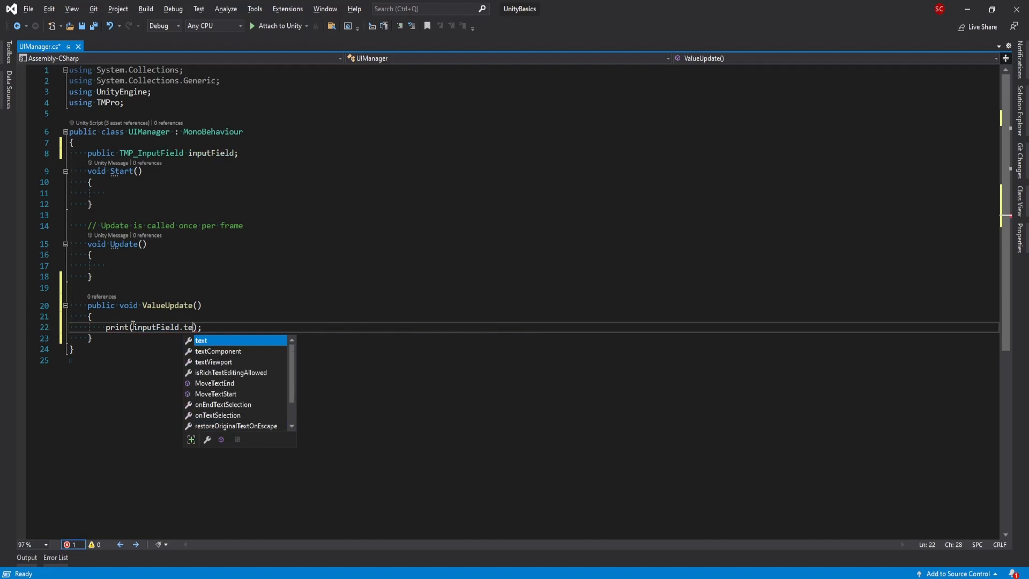
key(Tab)
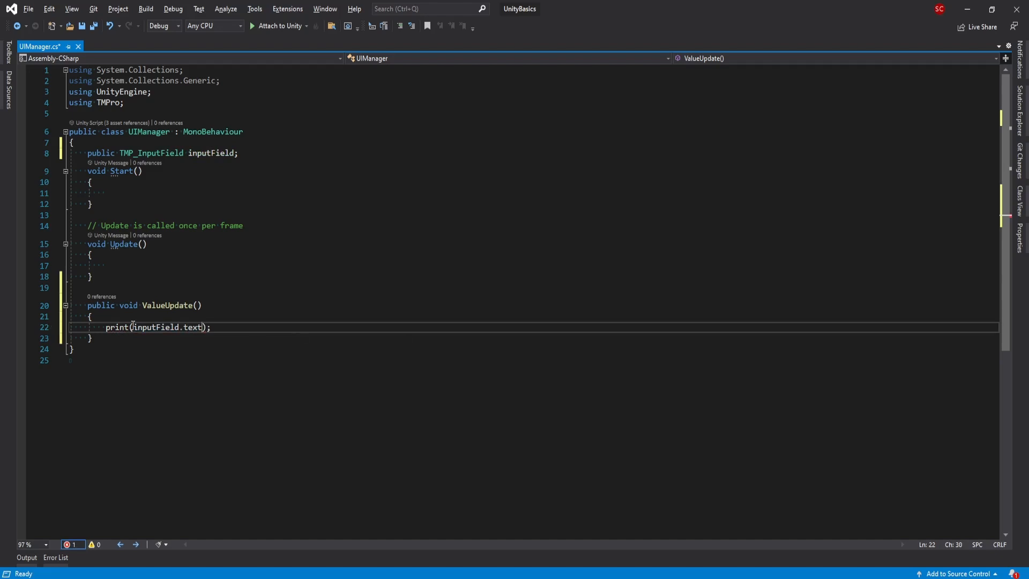
key(alt+Tab)
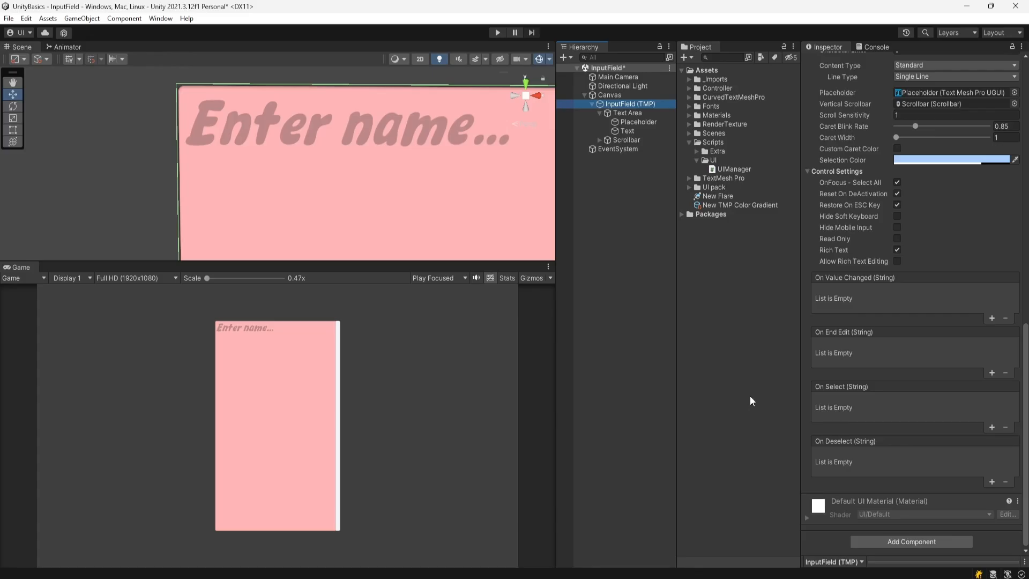
scroll(884, 281, up, 5)
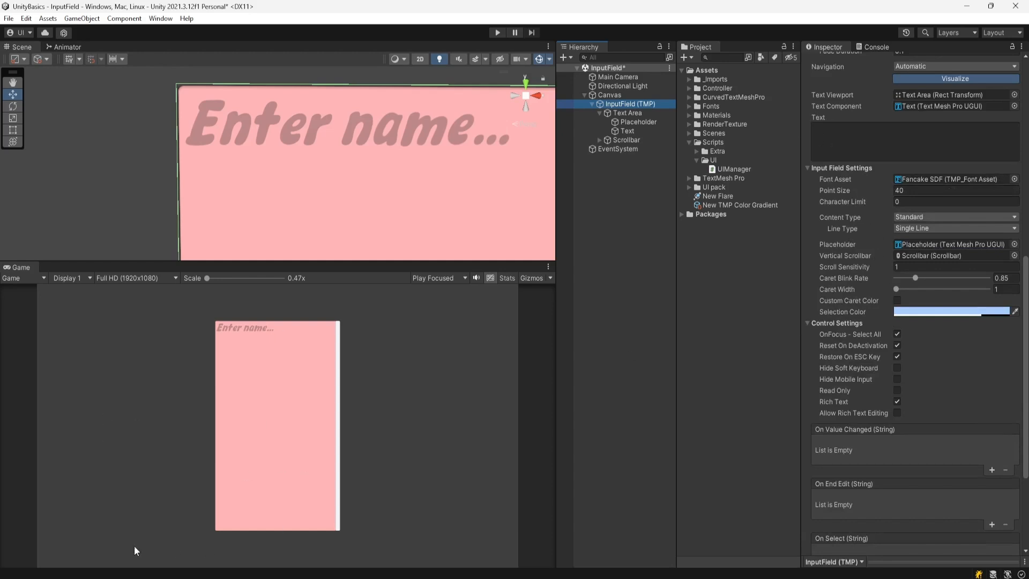
key(alt+Tab)
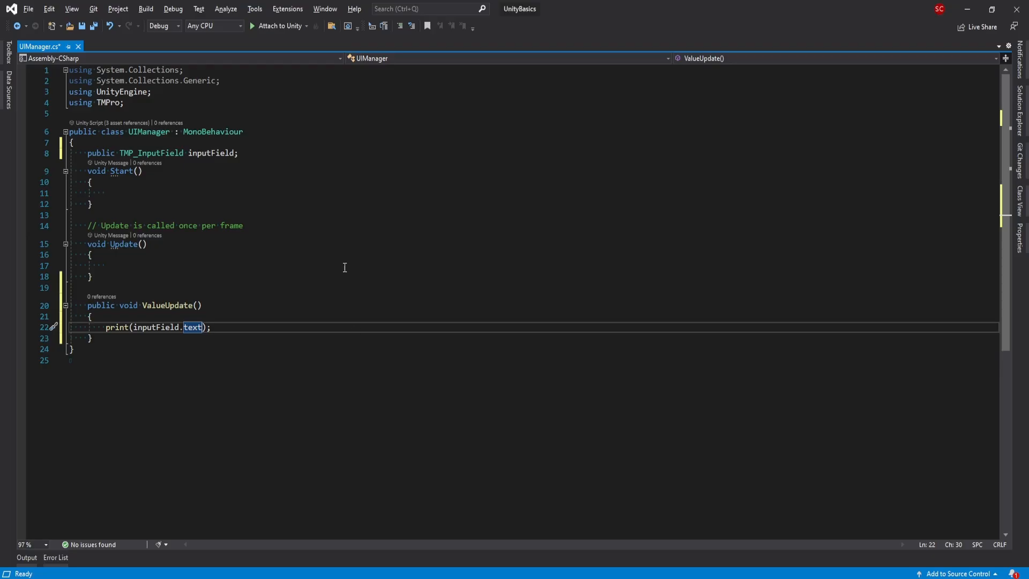
- Save the script and add an empty public void EndEdit() method below ValueUpdate
click(224, 330)
key(ctrl+s)
click(110, 342)
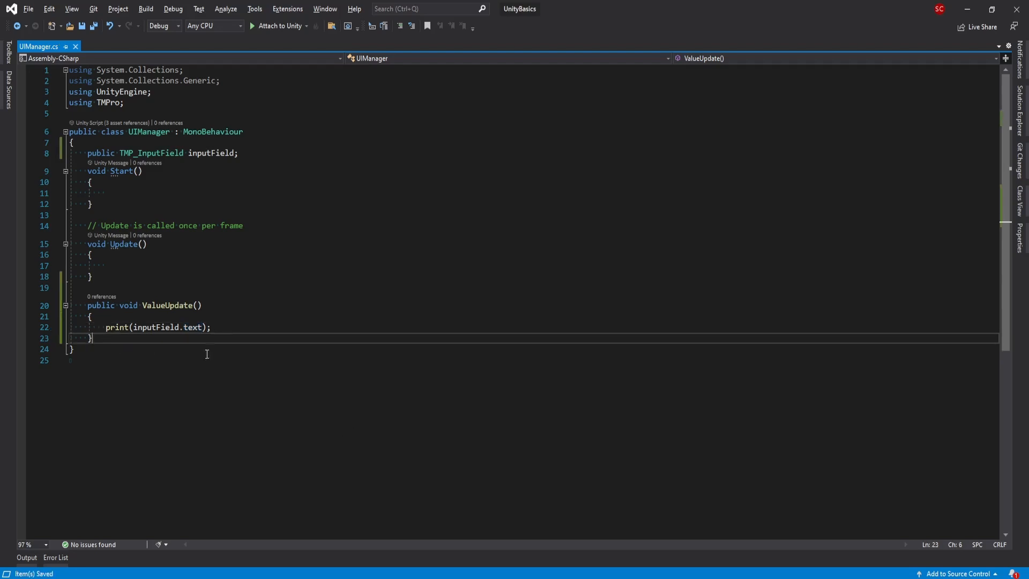
key(Return)
key(Return)
text(public void)
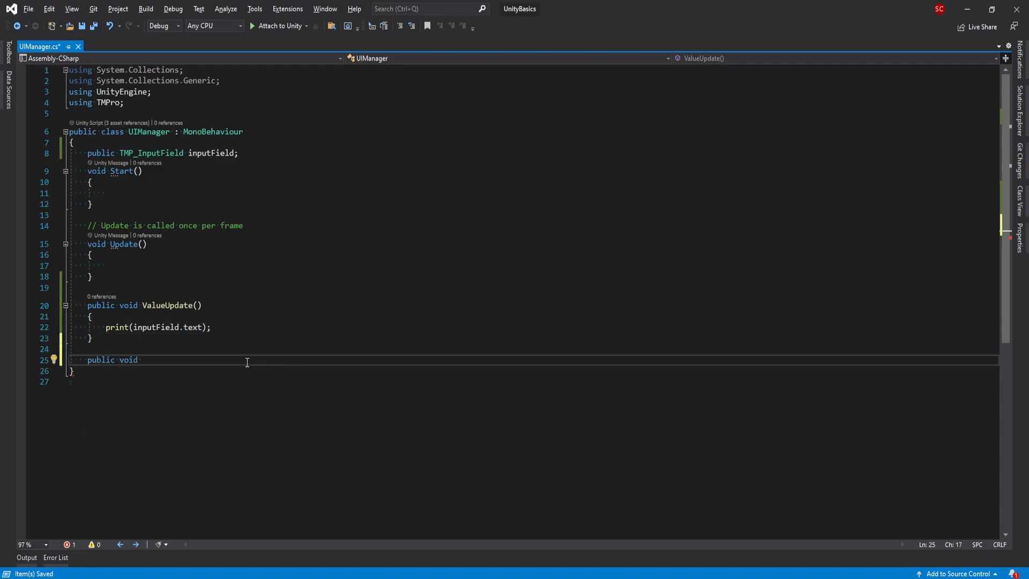
key(alt+Tab)
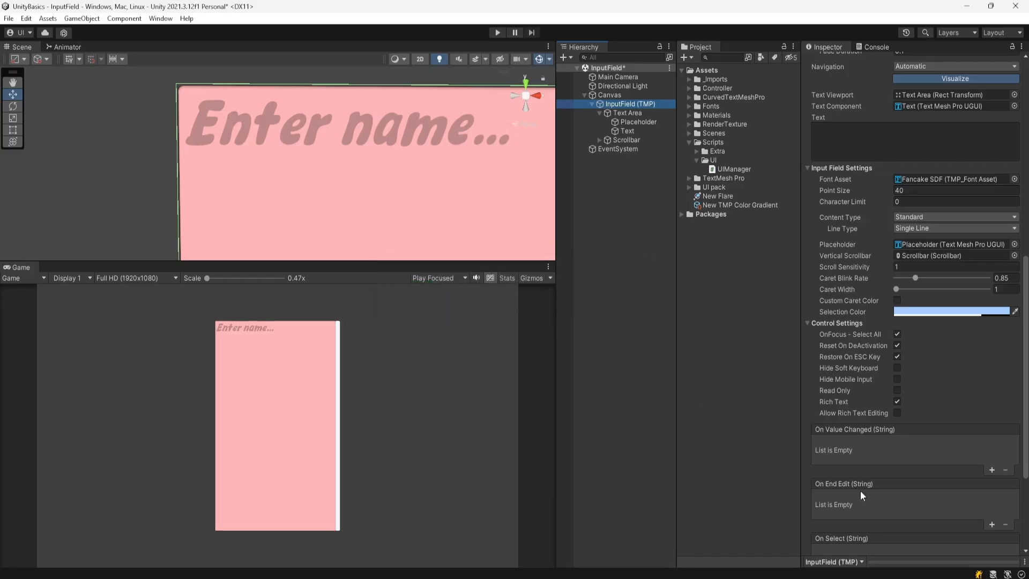
key(alt+Tab)
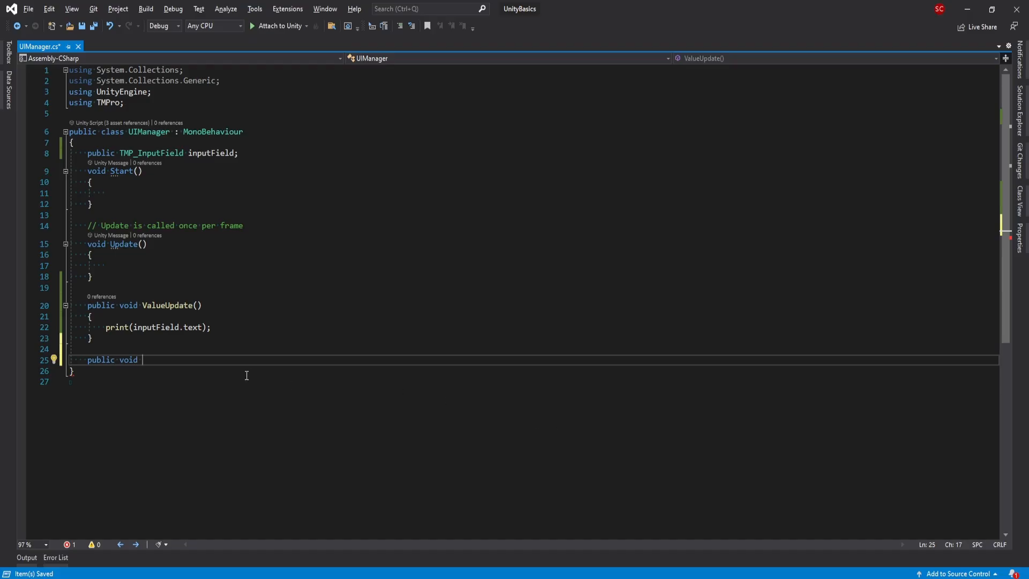
text(EndEdi)
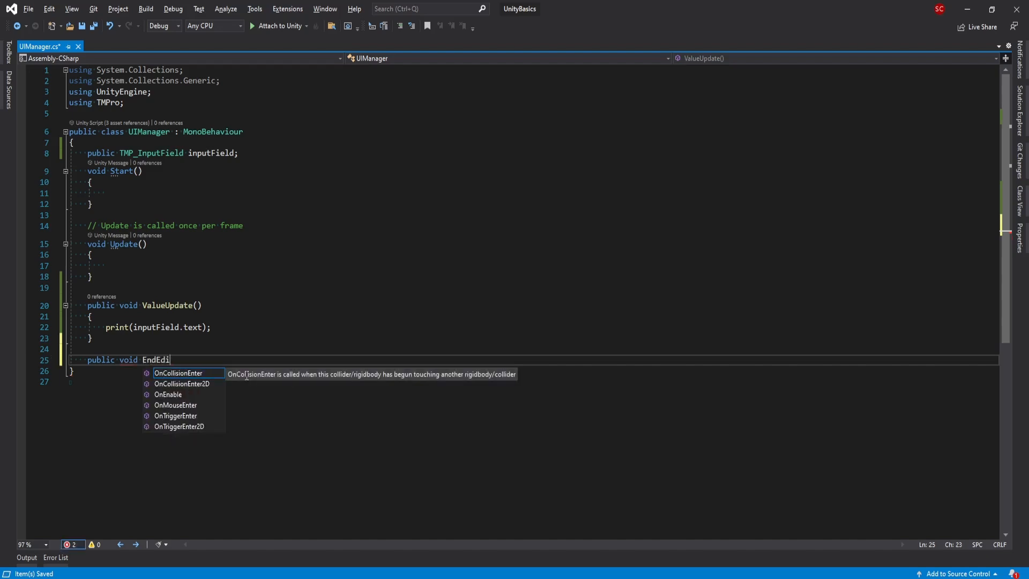
text(t() {)
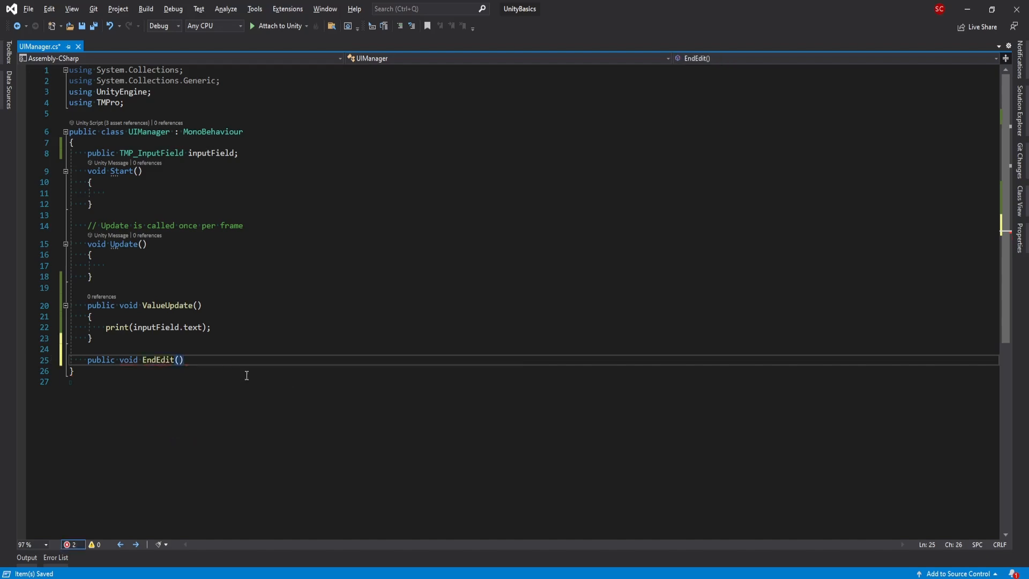
key(Return)
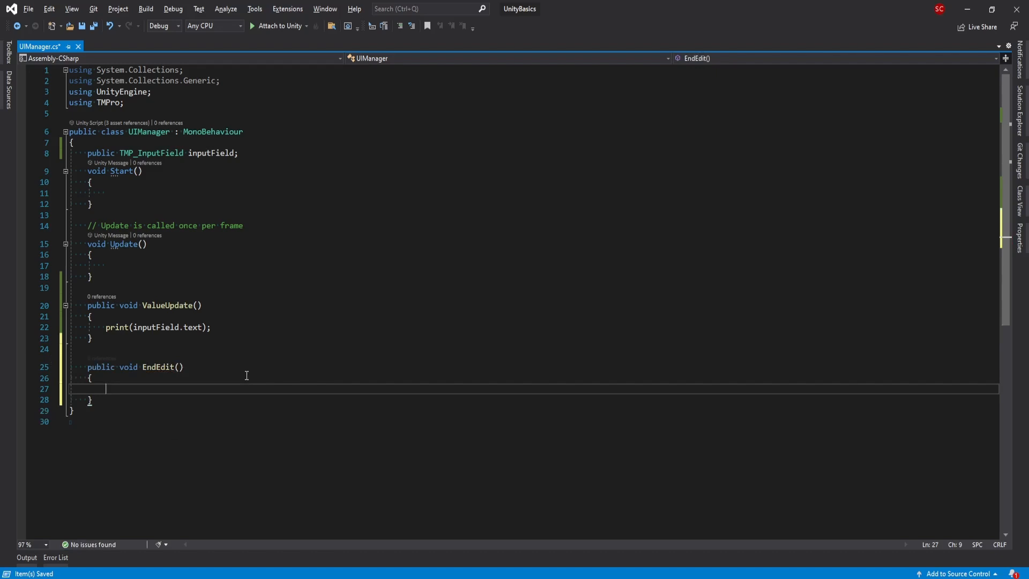
- Make ValueUpdate print the label "VAlue Update:" plus inputField.text
click(134, 328)
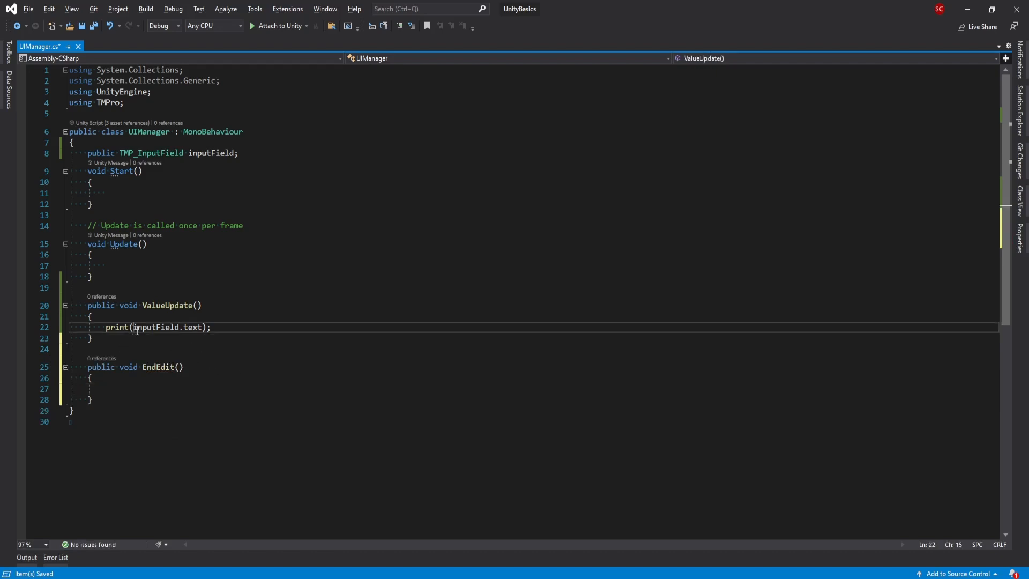
text("")
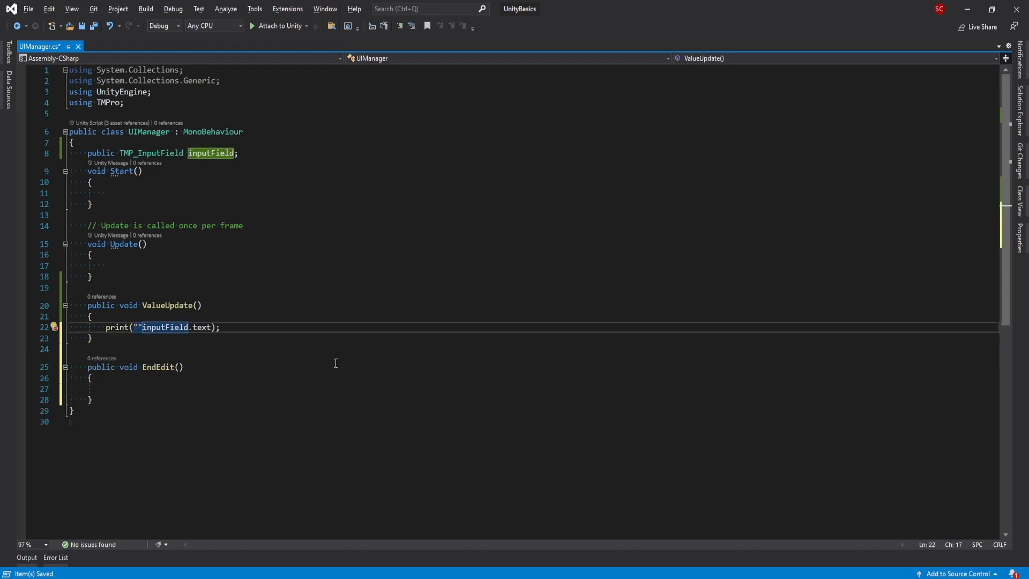
text(+)
key(Left)
key(Left)
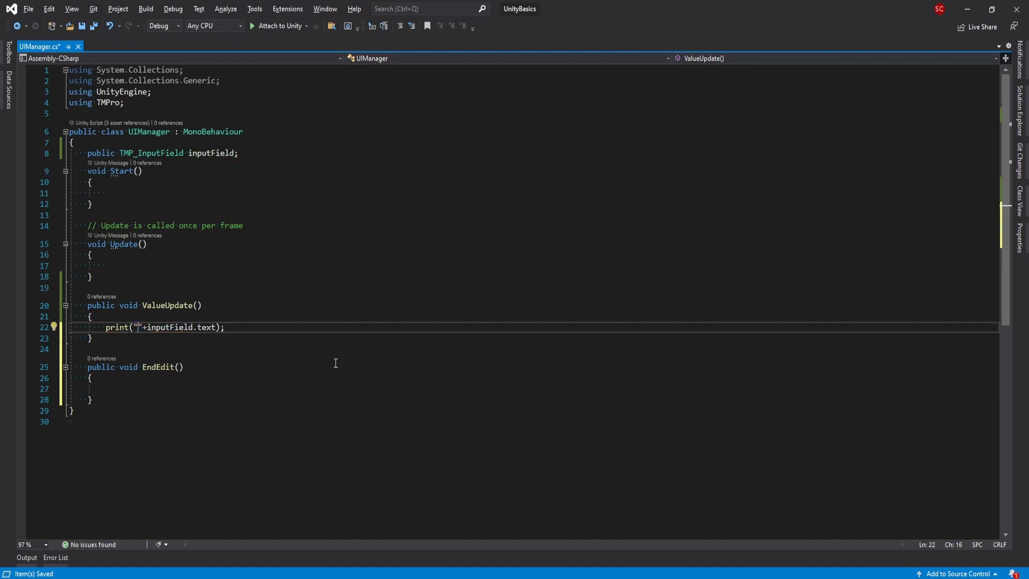
text(VAlue )
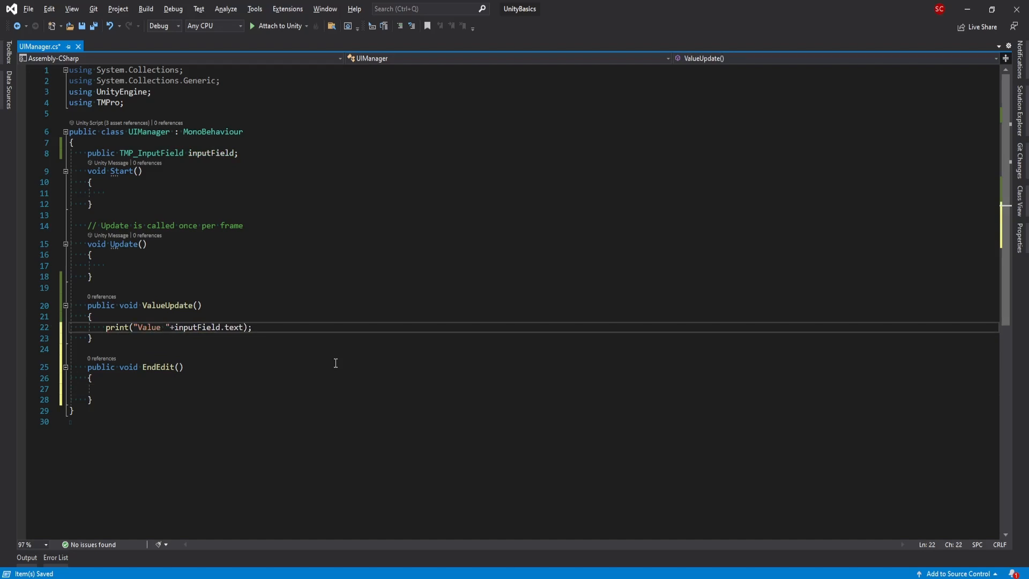
text(Update:)
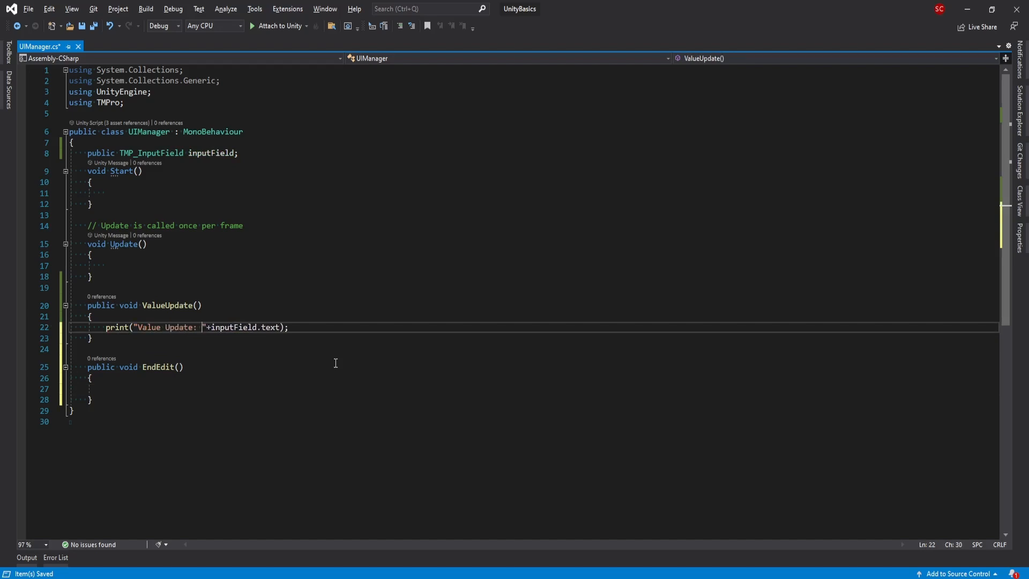
- Copy the print line into EndEdit and change its label to 'End Edit'
drag(106, 328, 322, 332)
click(124, 389)
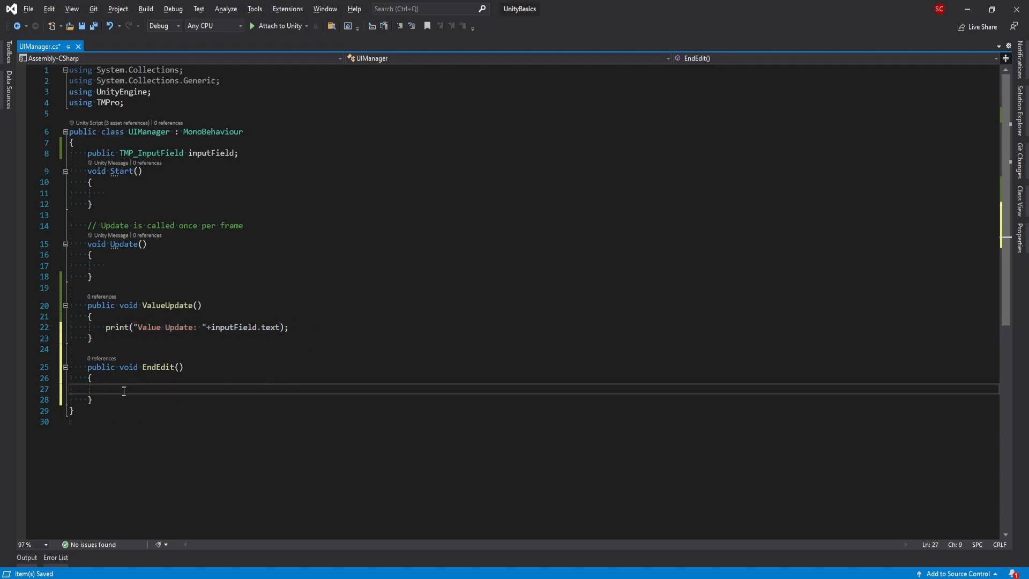
text(print("Value Update: " + inputField.text);)
drag(138, 390, 195, 390)
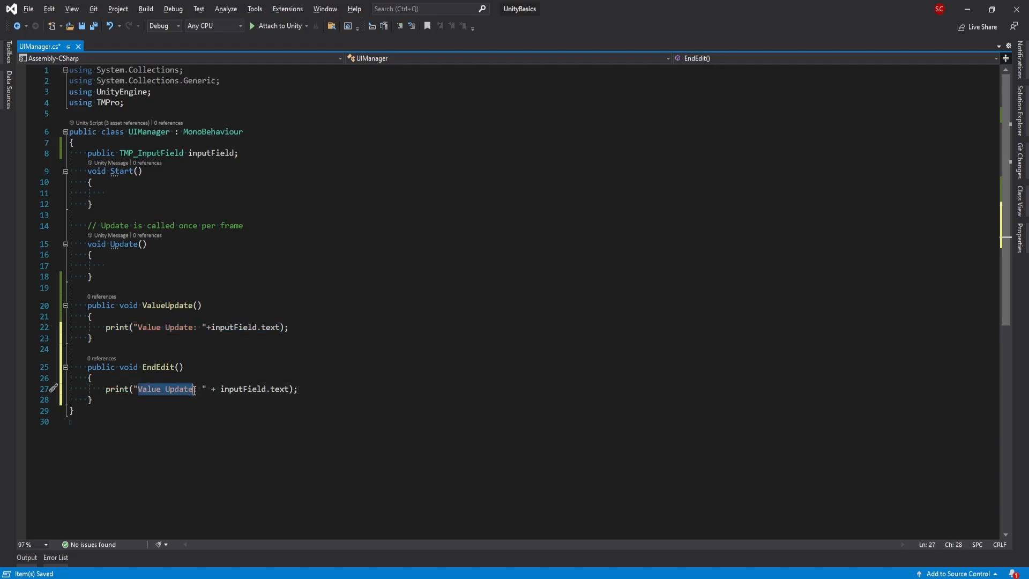
text(End E)
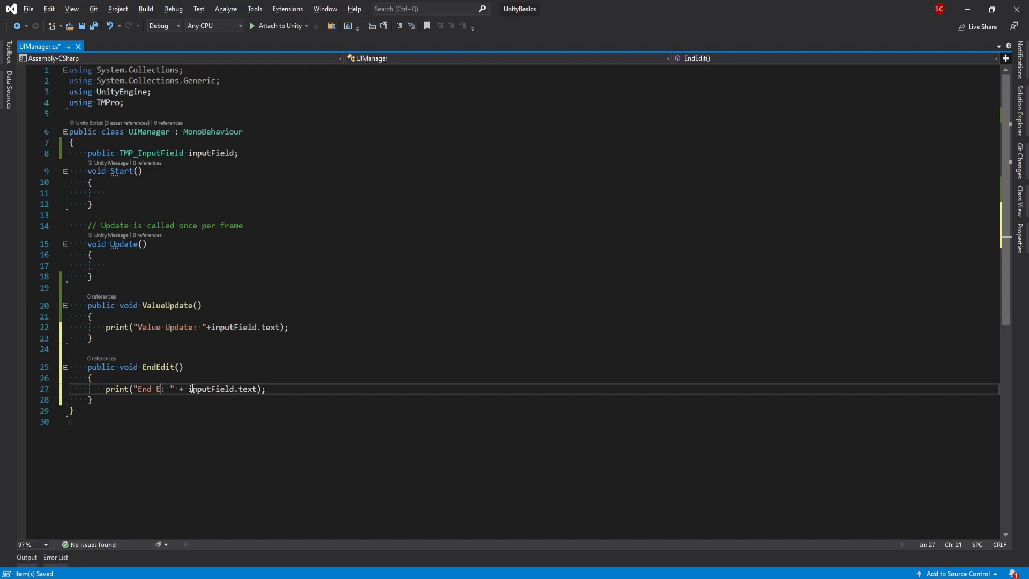
text(dit)
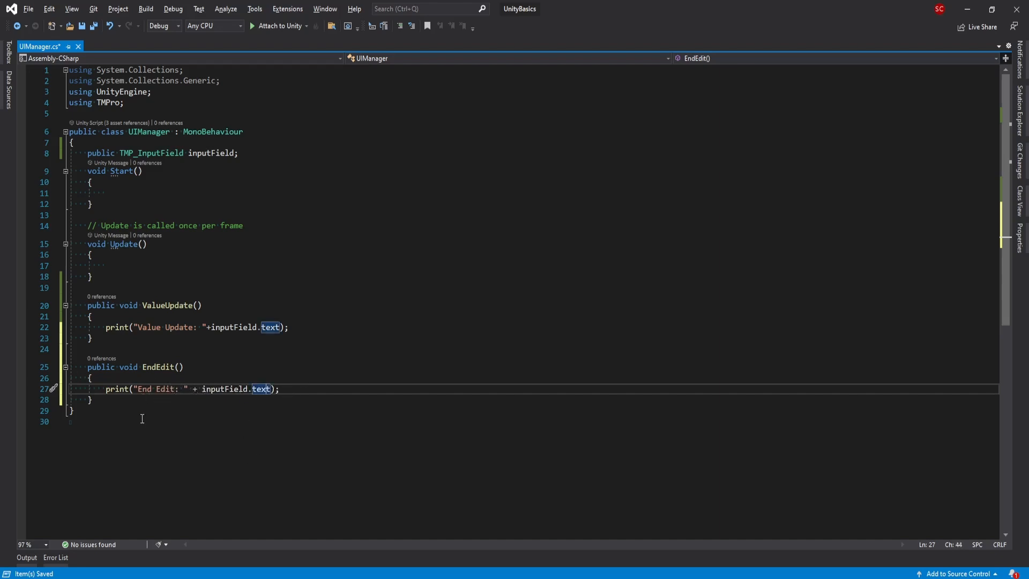
click(103, 399)
key(Return)
key(Return)
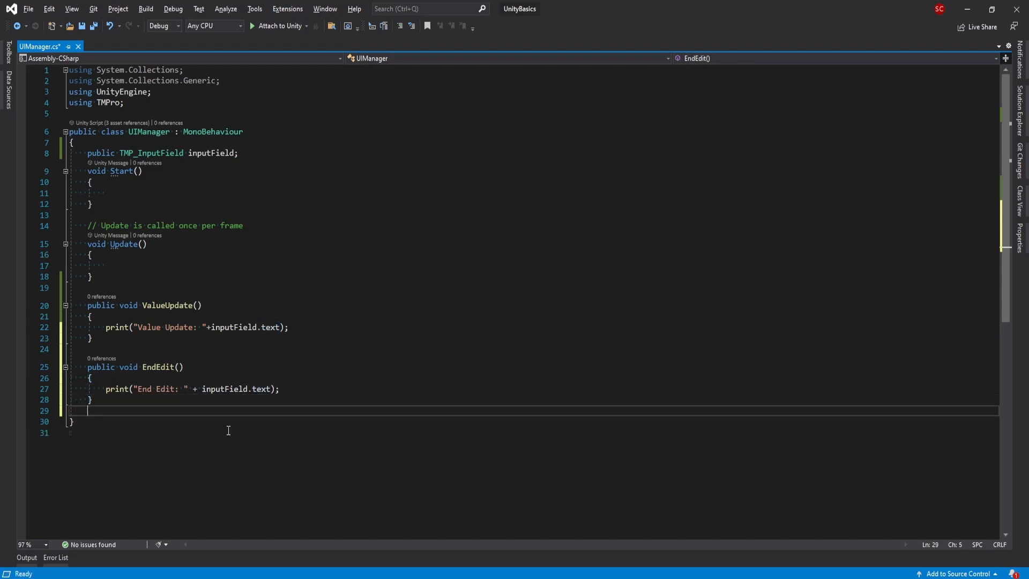
- Create a public void SelectTextField() method using the autocomplete suggestion
text(public)
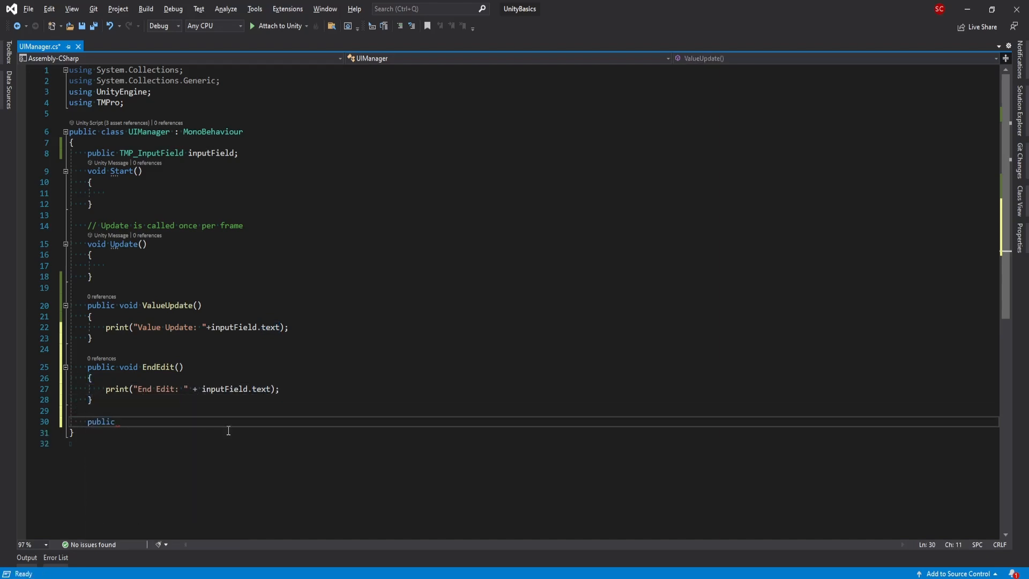
text( void Select)
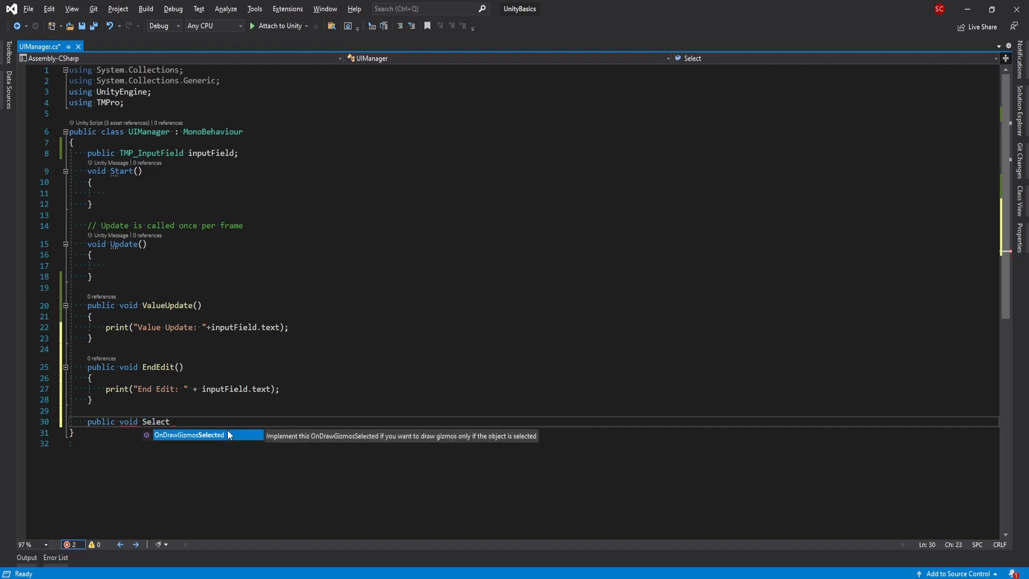
key(Tab)
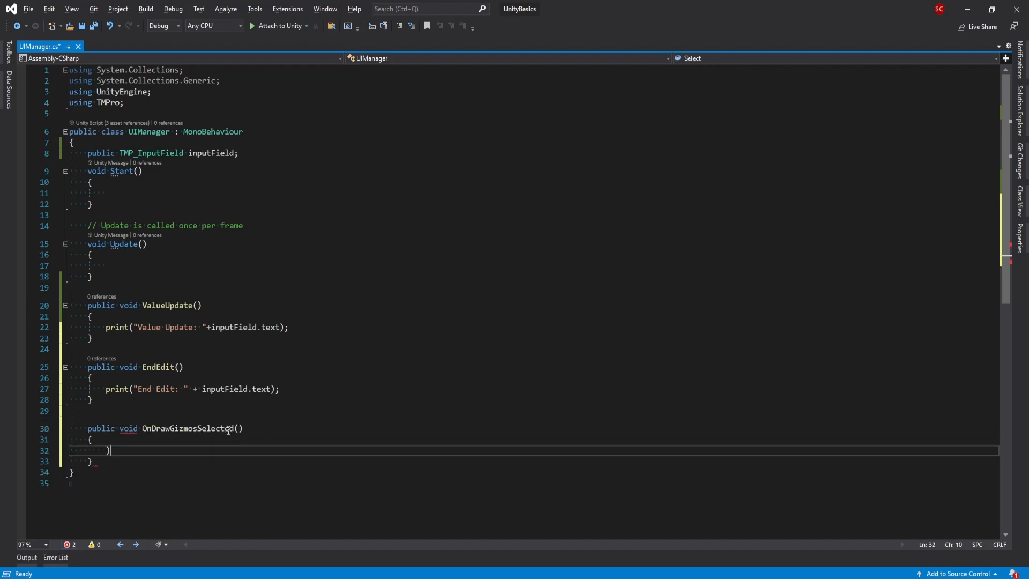
double_click(213, 432)
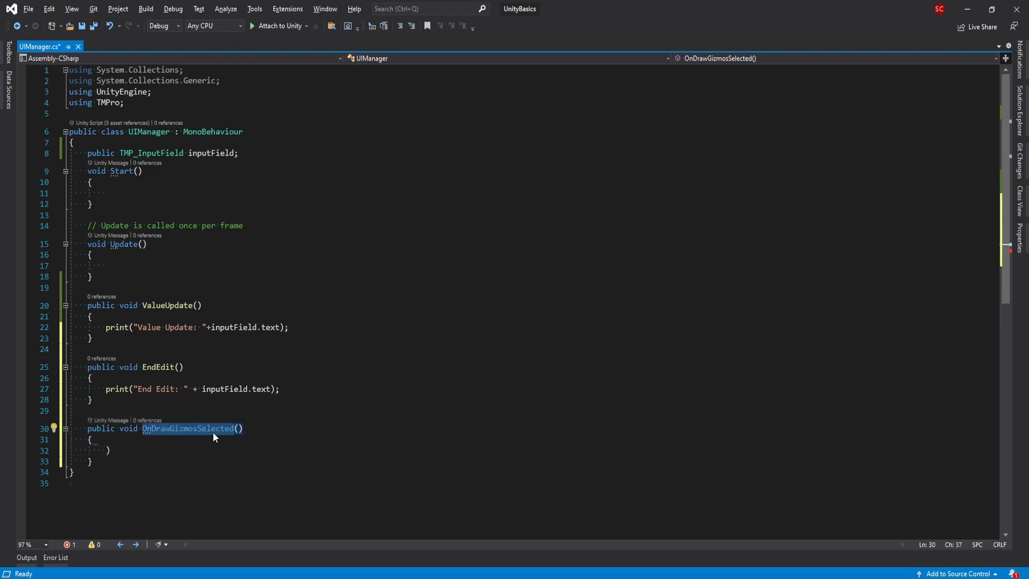
text(SelectT)
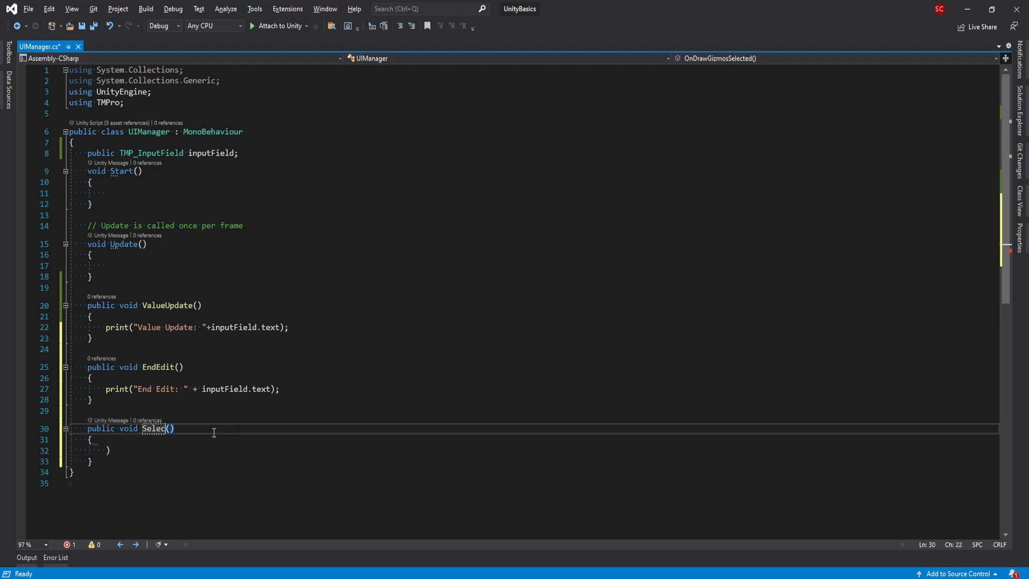
text(extFiel)
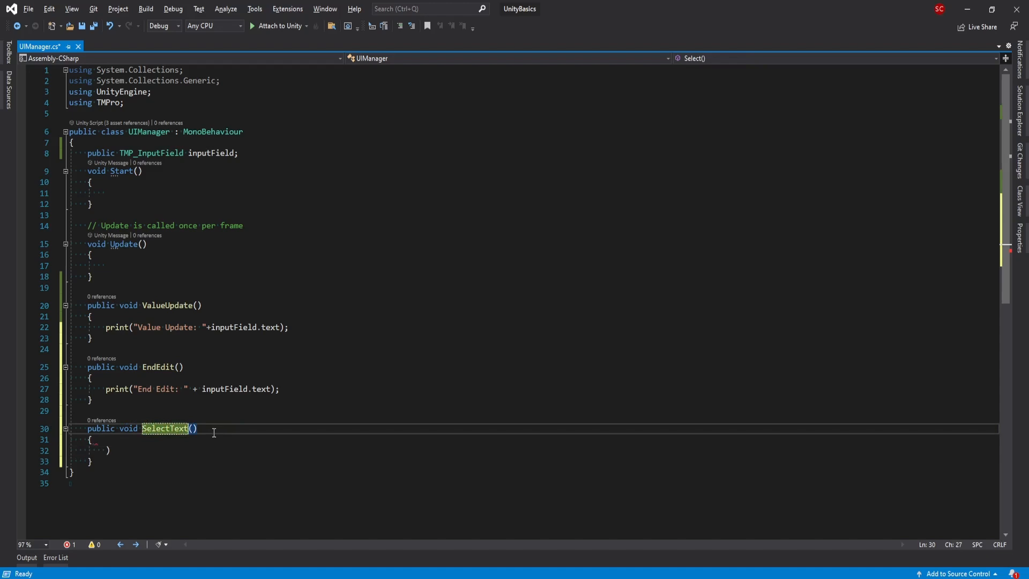
text(d)
click(202, 454)
key(BackSpace)
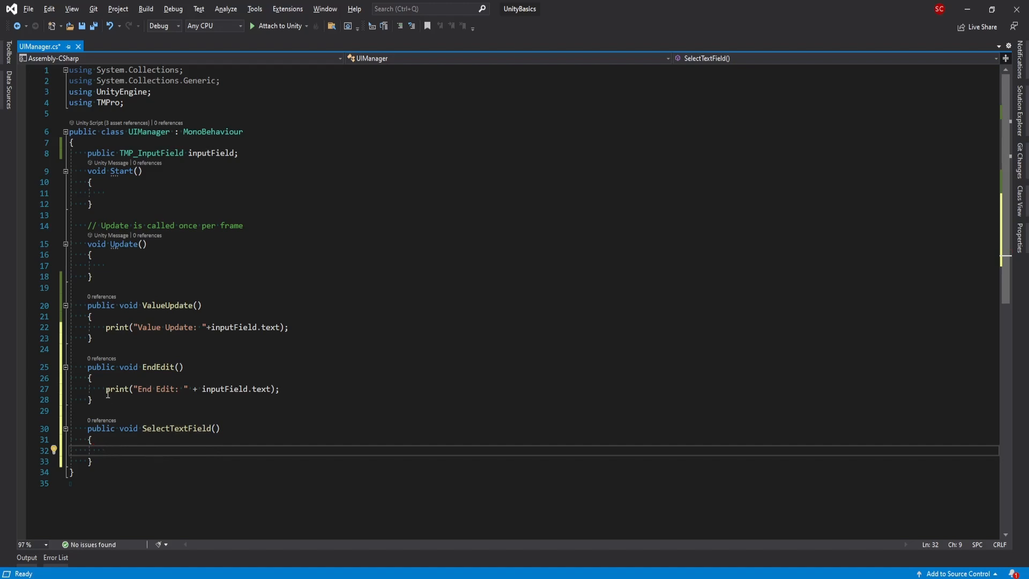
- Paste the print line into SelectTextField and relabel it 'SelectTextField'
drag(105, 388, 279, 389)
key(ctrl+c)
click(138, 451)
key(ctrl+v)
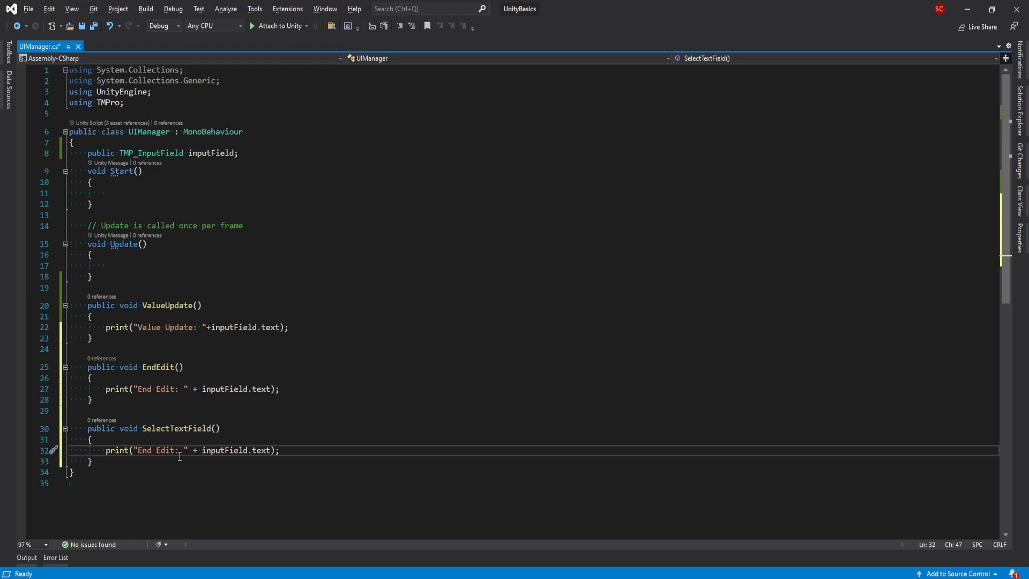
double_click(147, 428)
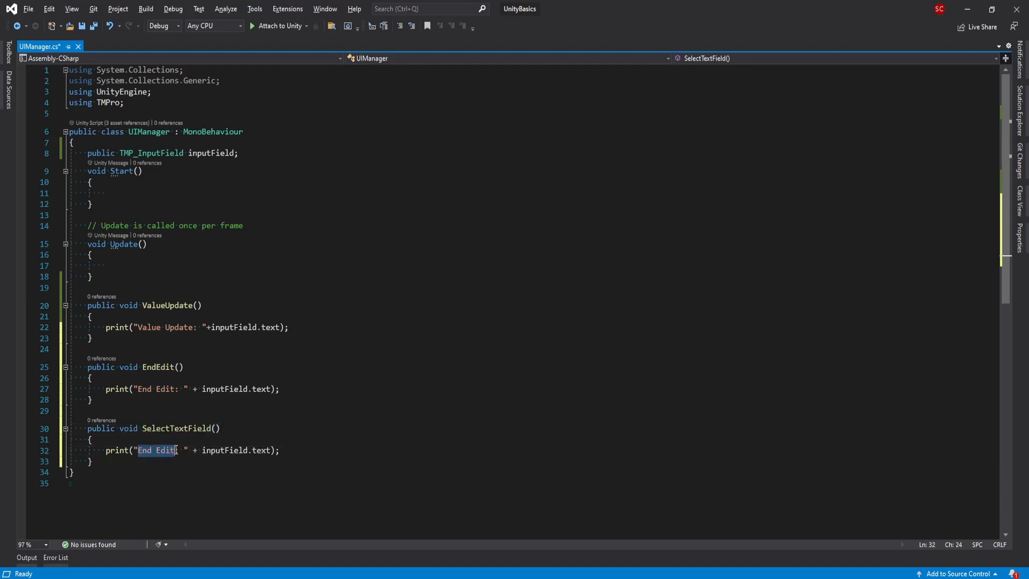
key(ctrl+v)
- Duplicate the method as DedelectTextField with a 'Des' label prefix, then save UIManager.cs
drag(87, 428, 102, 460)
key(ctrl+c)
click(108, 469)
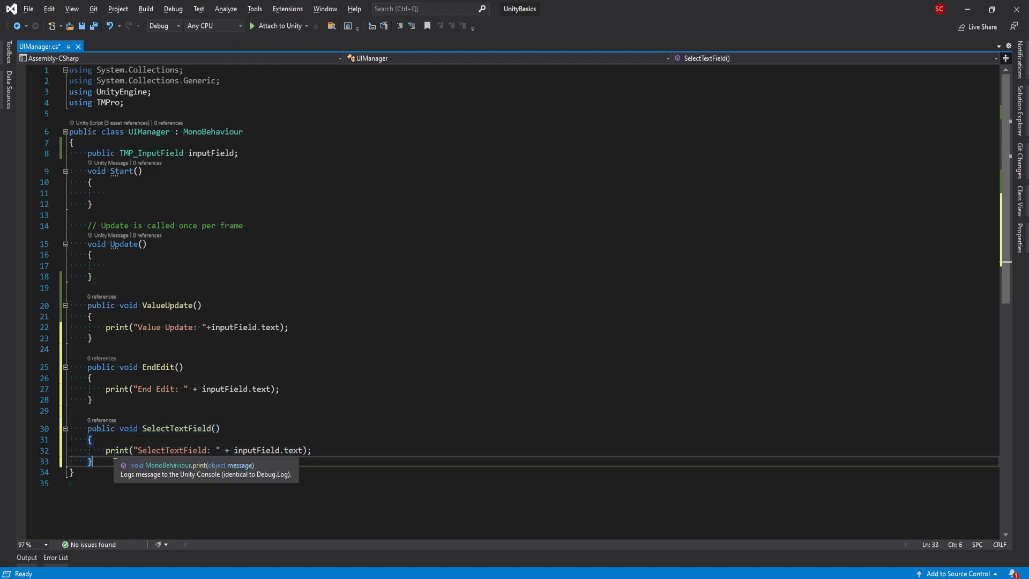
key(Return)
key(Return)
key(ctrl+v)
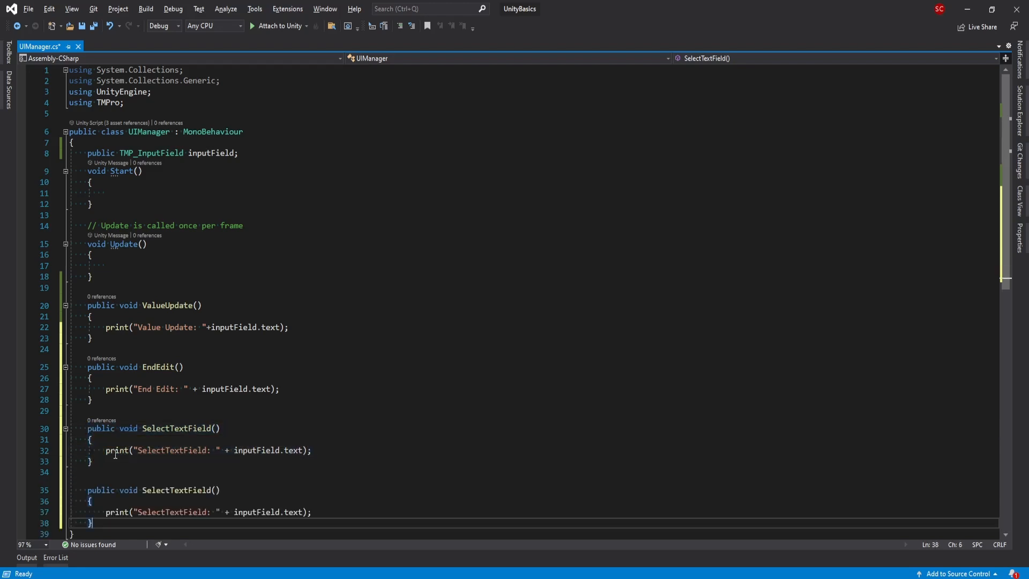
click(143, 490)
text(De)
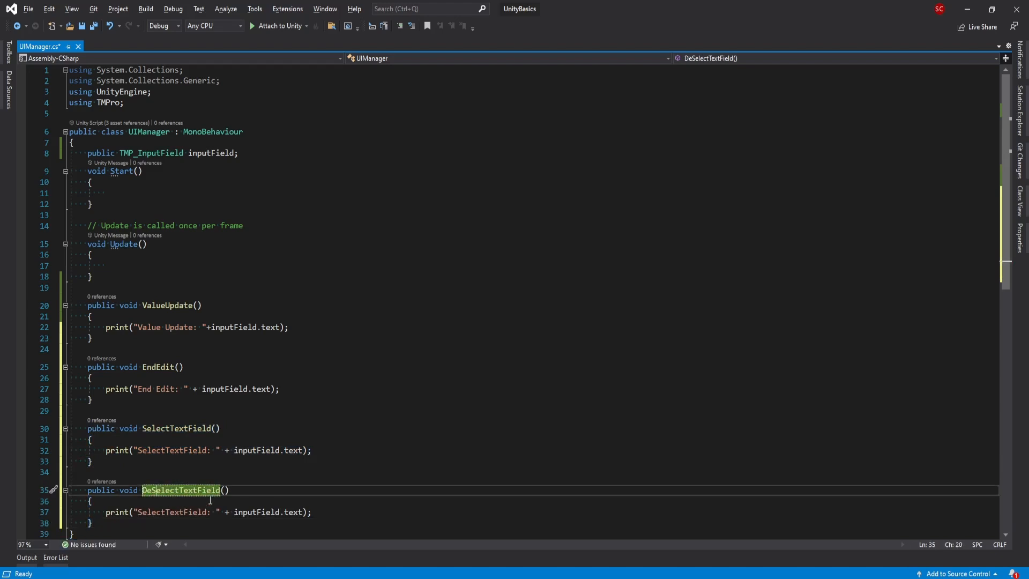
key(Delete)
text(d)
click(138, 511)
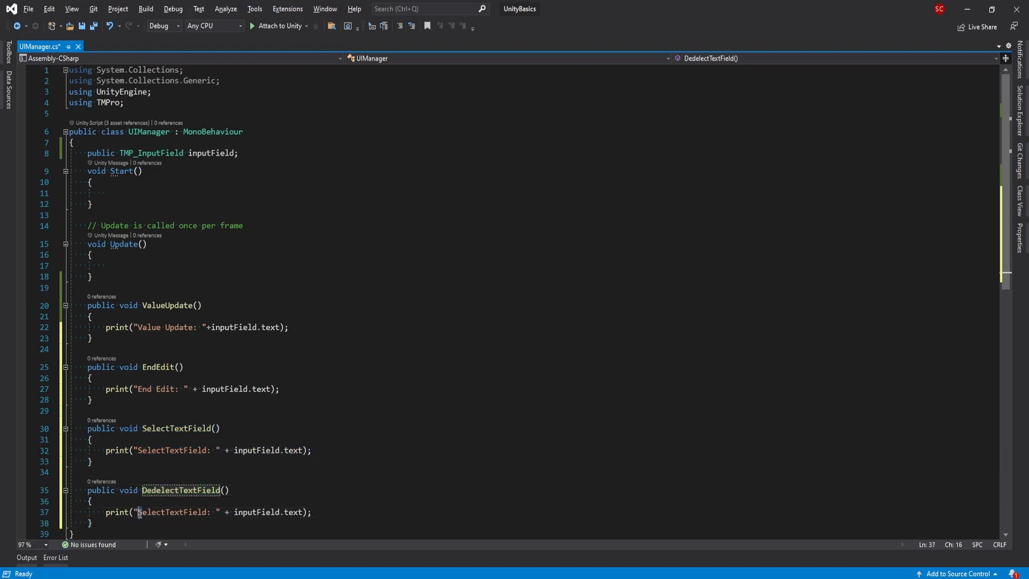
text(Des)
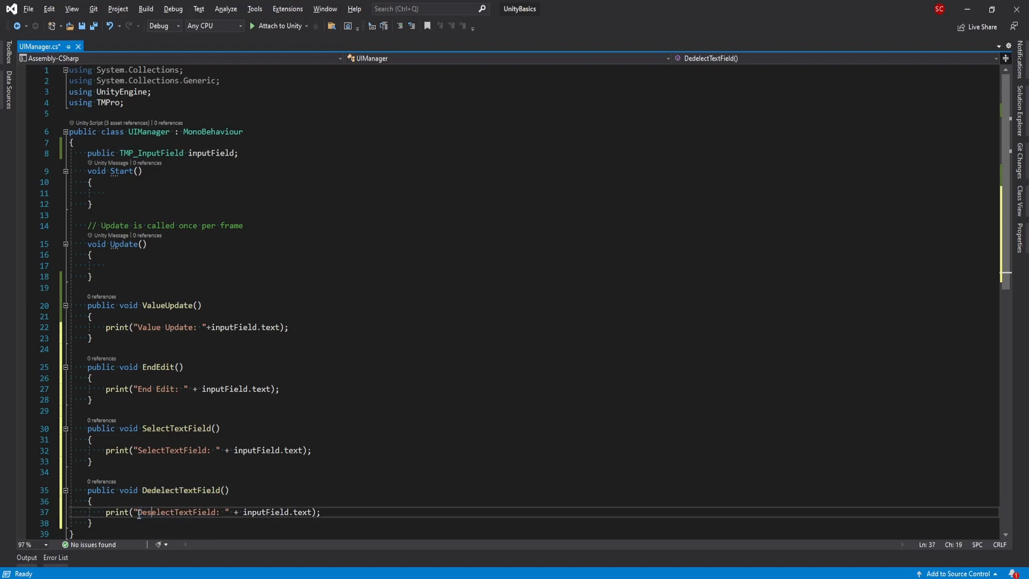
scroll(263, 495, down, 2)
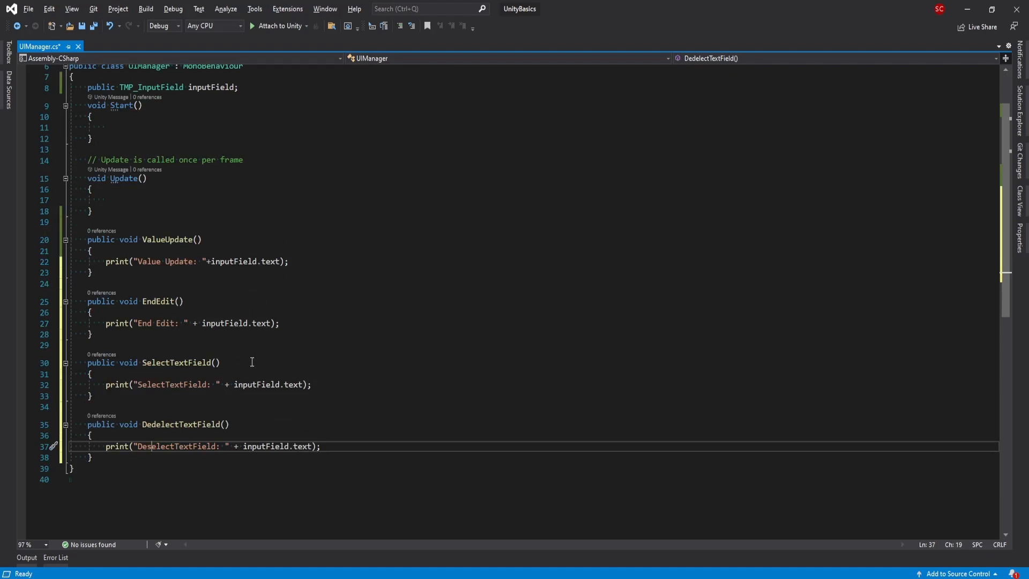
key(ctrl+s)
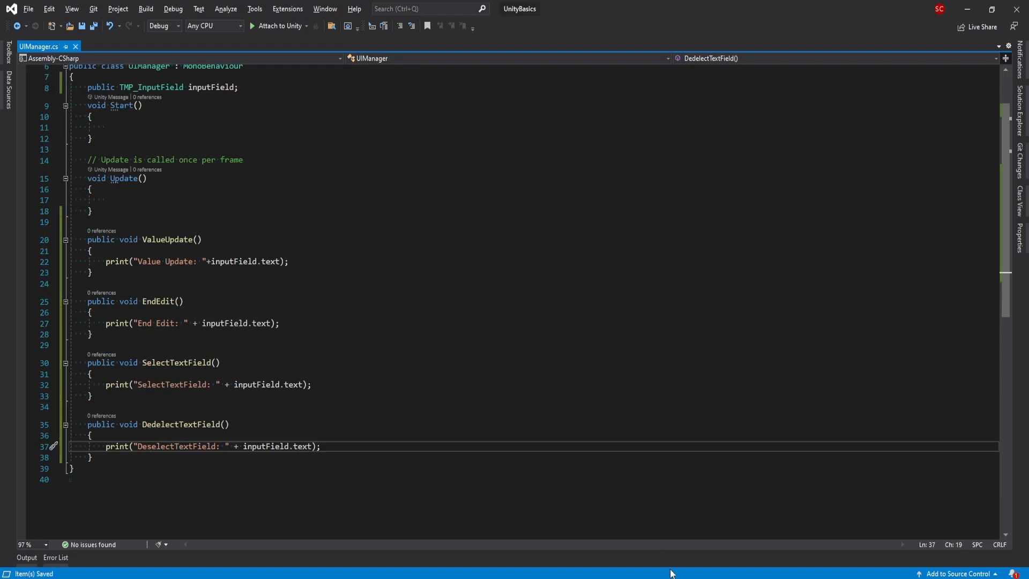
- Create a new empty GameObject in the scene and reset its Transform position
mouse_move(616, 577)
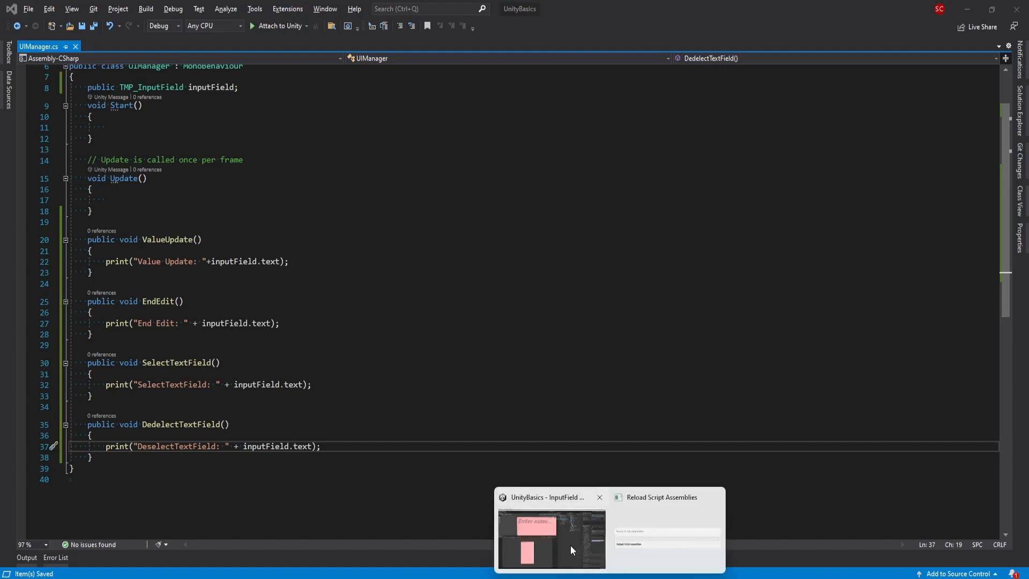
mouse_move(570, 545)
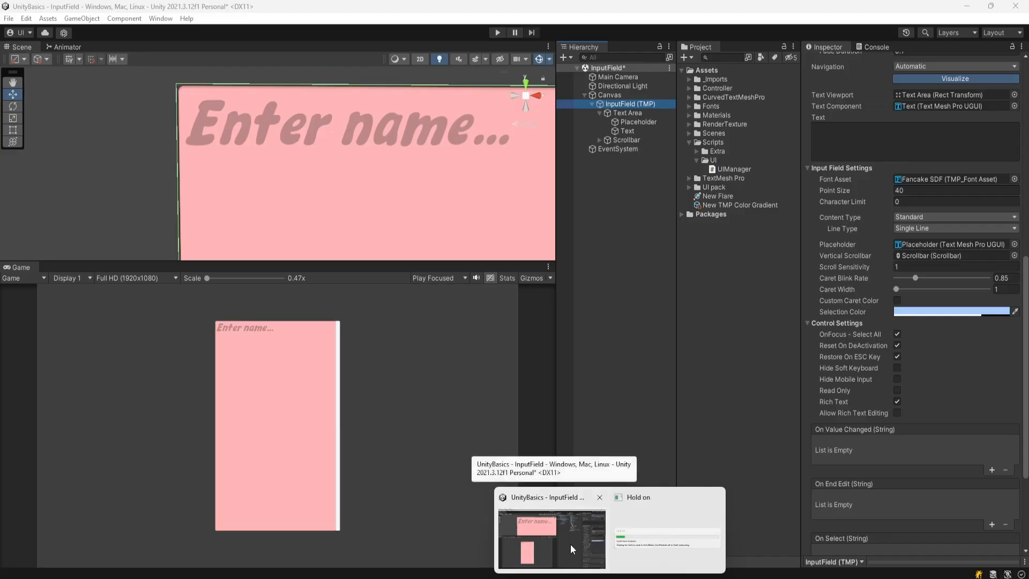
click(570, 544)
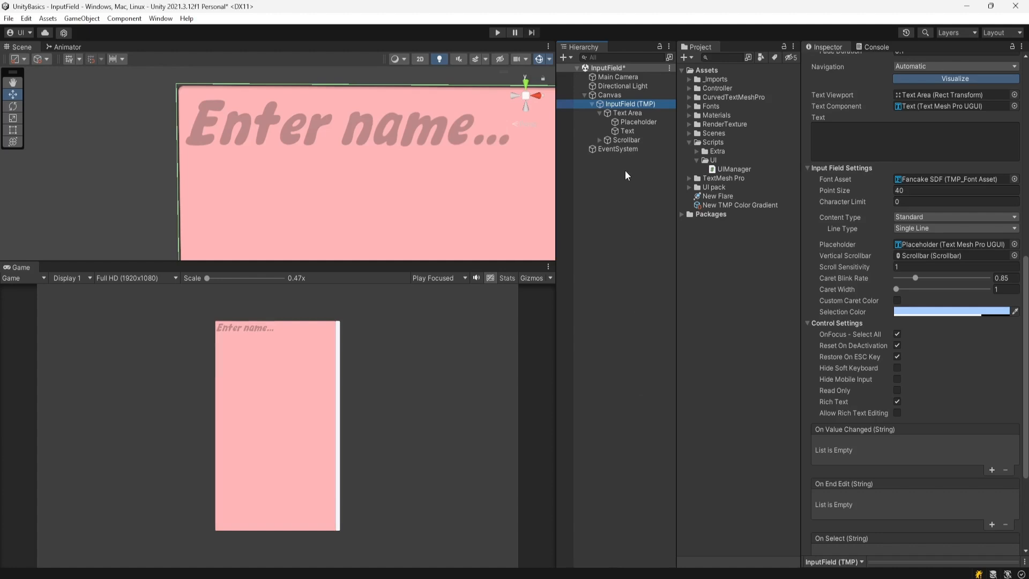
right_click(609, 176)
click(639, 315)
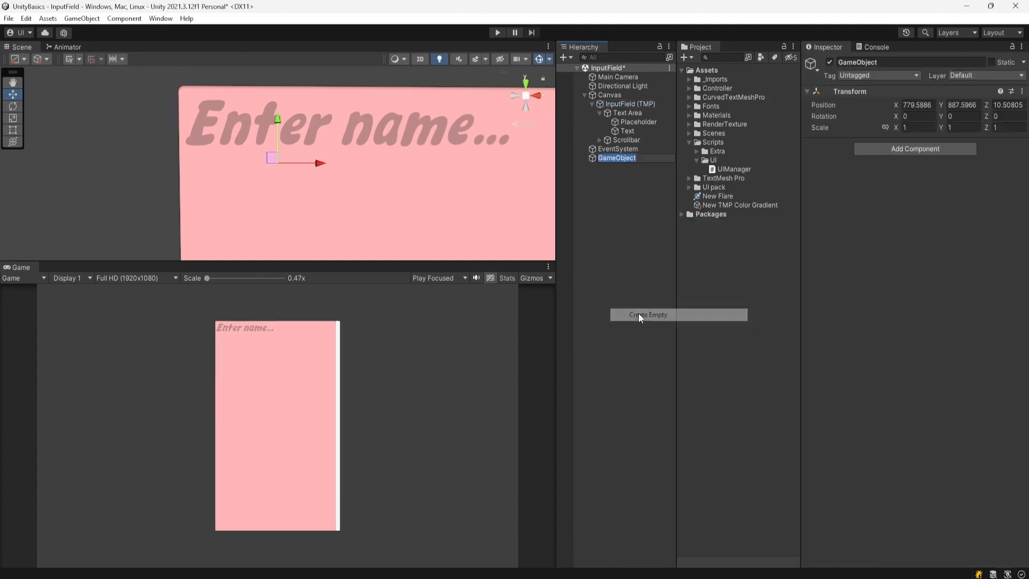
click(1022, 91)
click(947, 103)
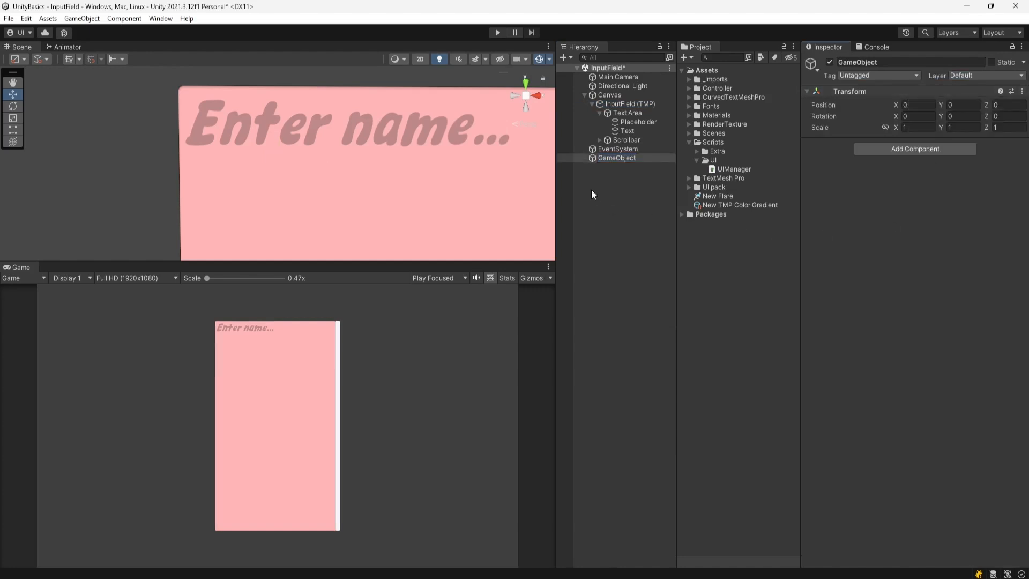
- Rename the empty GameObject to 'Scripts'
click(617, 158)
key(F2)
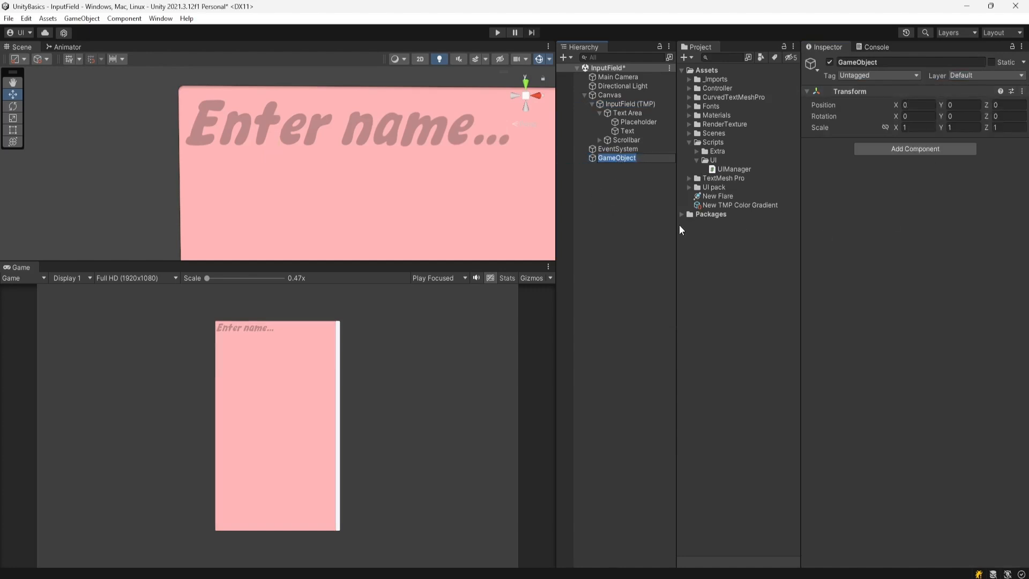
text(Scripts)
key(Return)
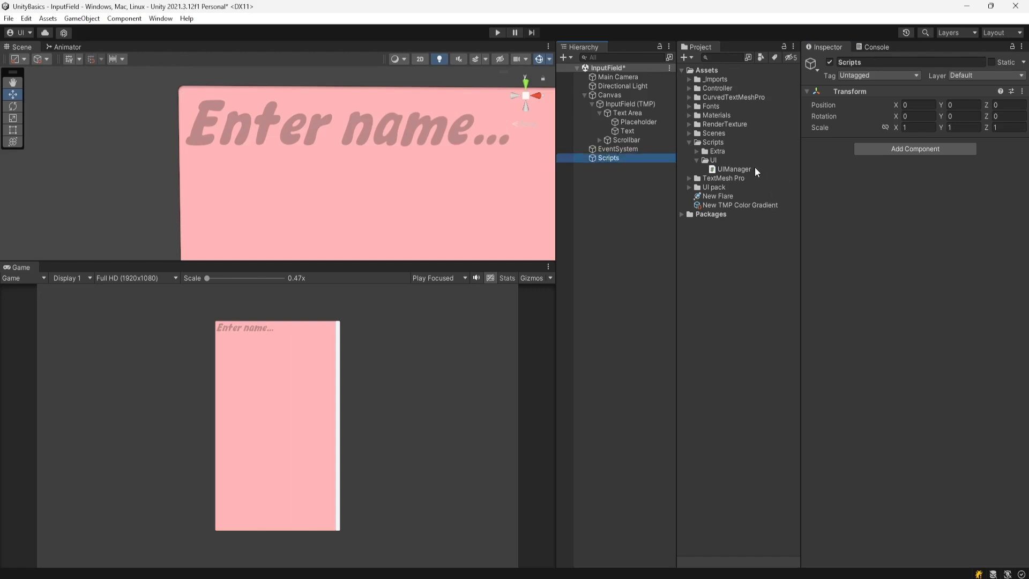
- Attach the UIManager script and assign InputField (TMP) to its Input Field slot
drag(754, 168, 894, 207)
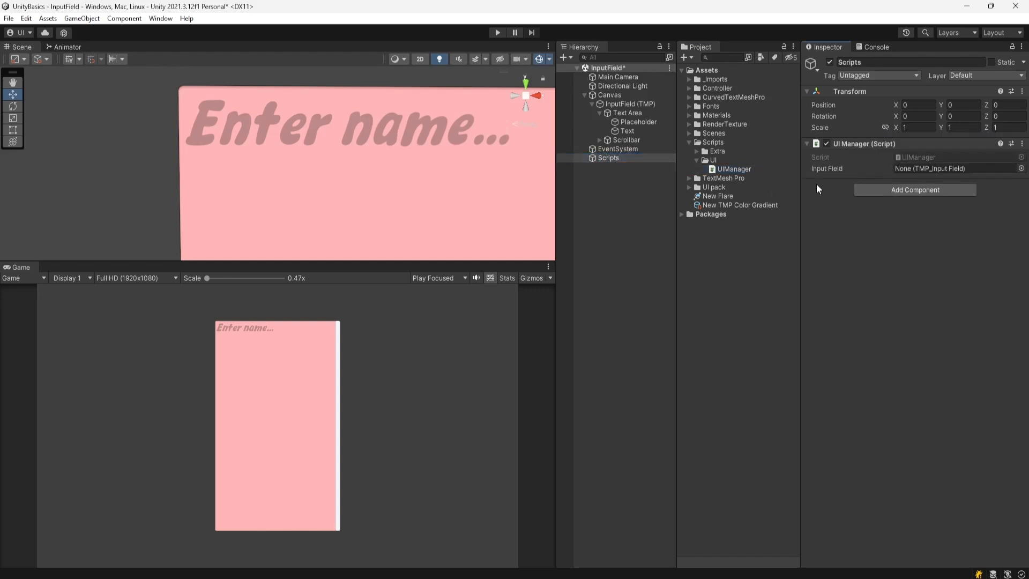
key(alt+Tab)
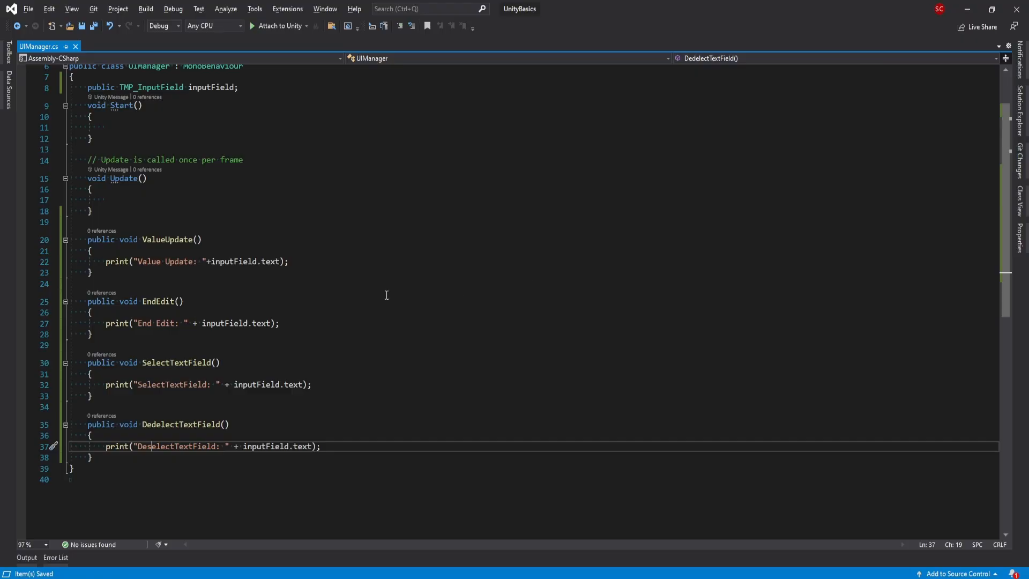
scroll(385, 294, up, 2)
key(alt+Tab)
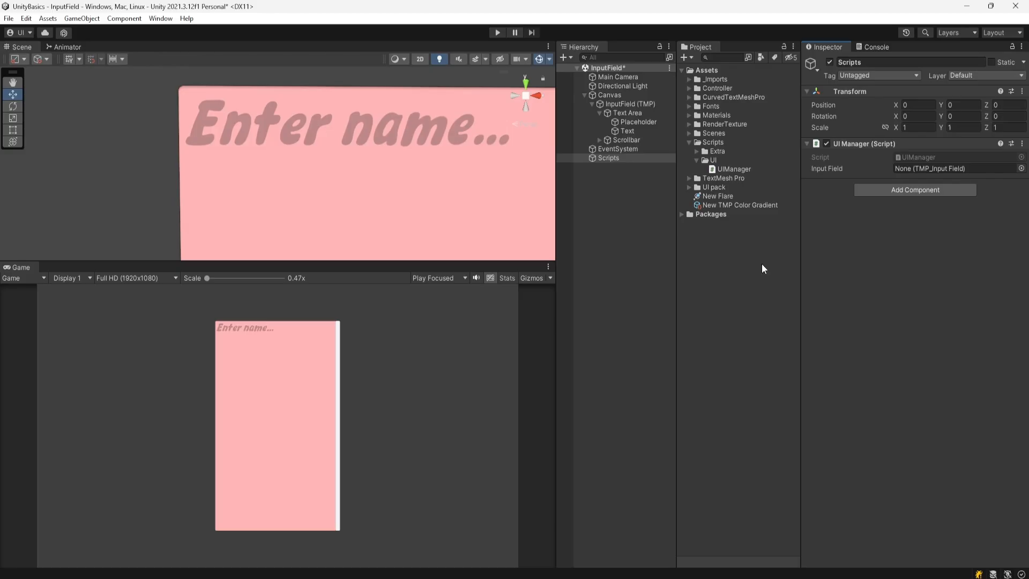
drag(622, 104, 918, 166)
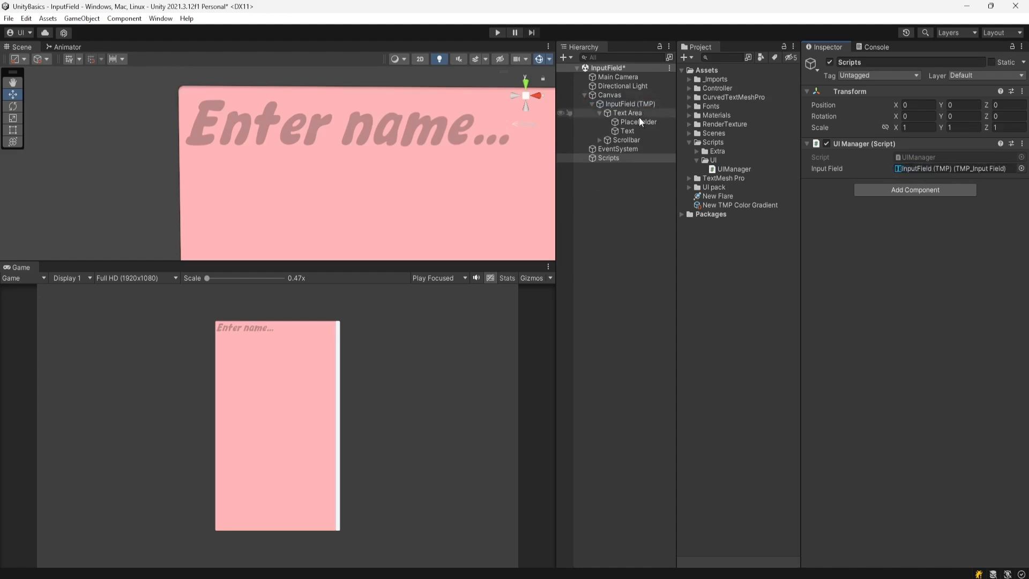
click(633, 105)
- Wire On Value Changed to UIManager.ValueUpdate and On End Edit to UIManager.EndEdit using Scripts
scroll(872, 275, down, 10)
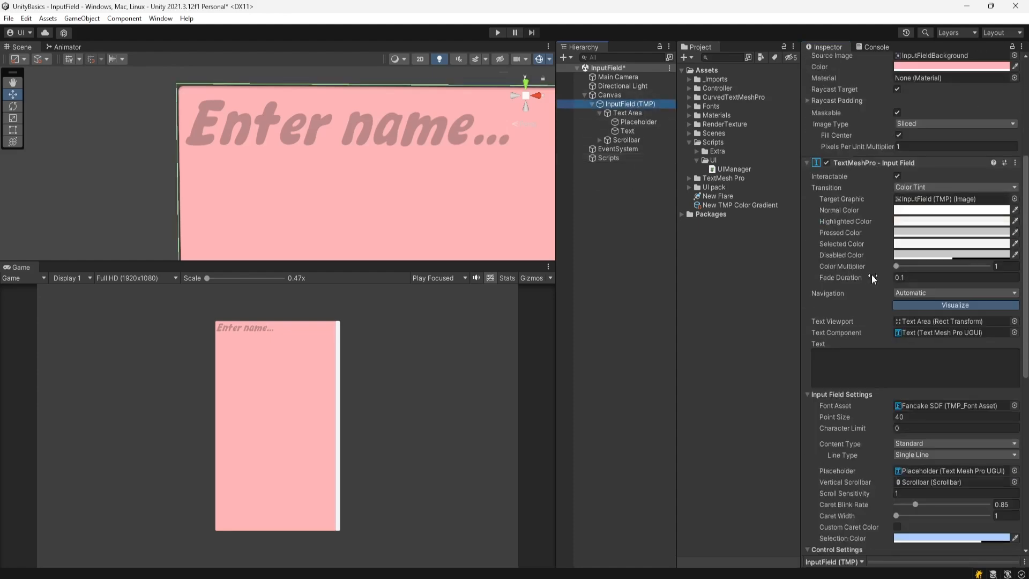
scroll(875, 274, down, 5)
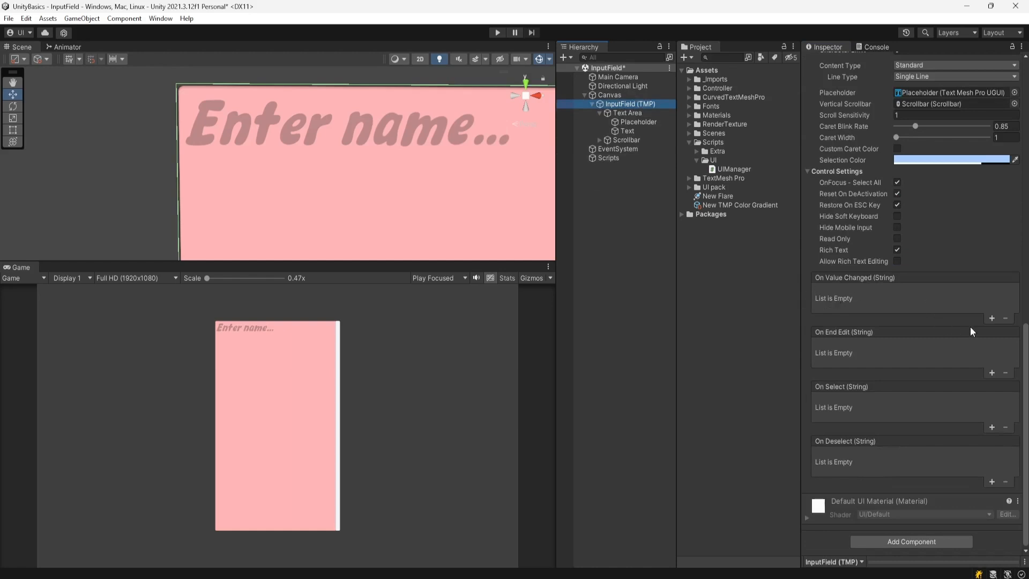
click(991, 319)
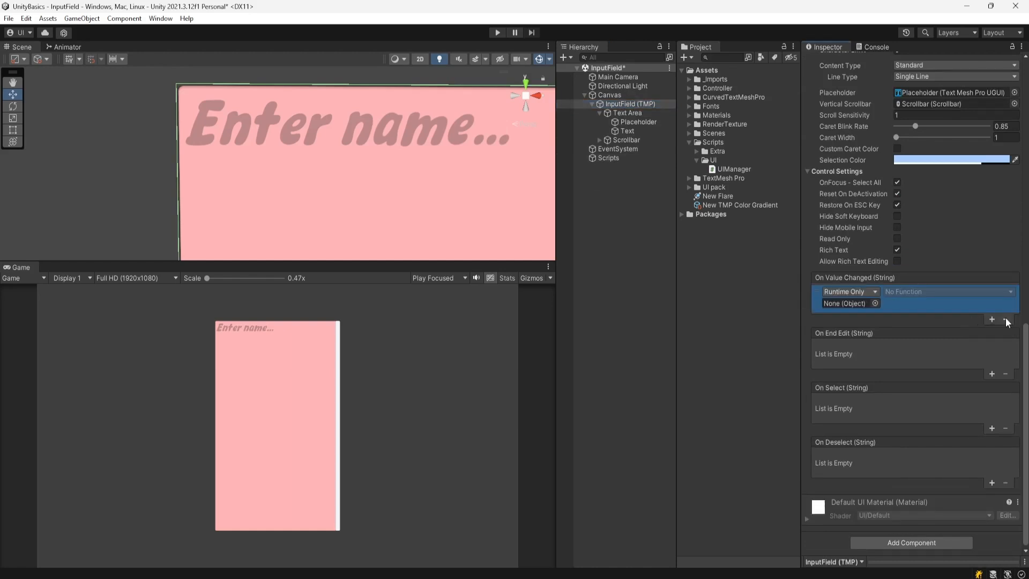
drag(600, 158, 848, 304)
click(895, 291)
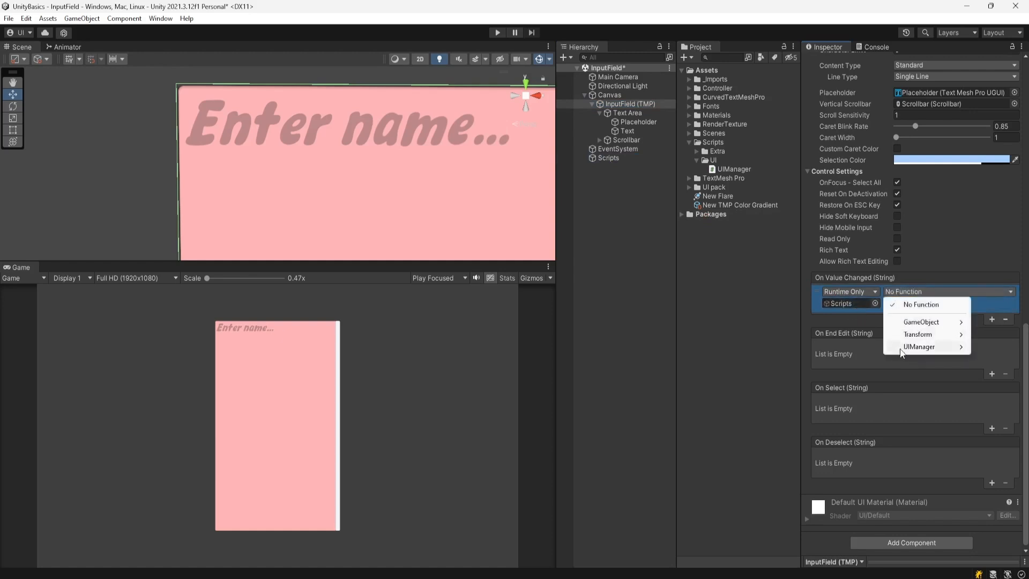
mouse_move(920, 349)
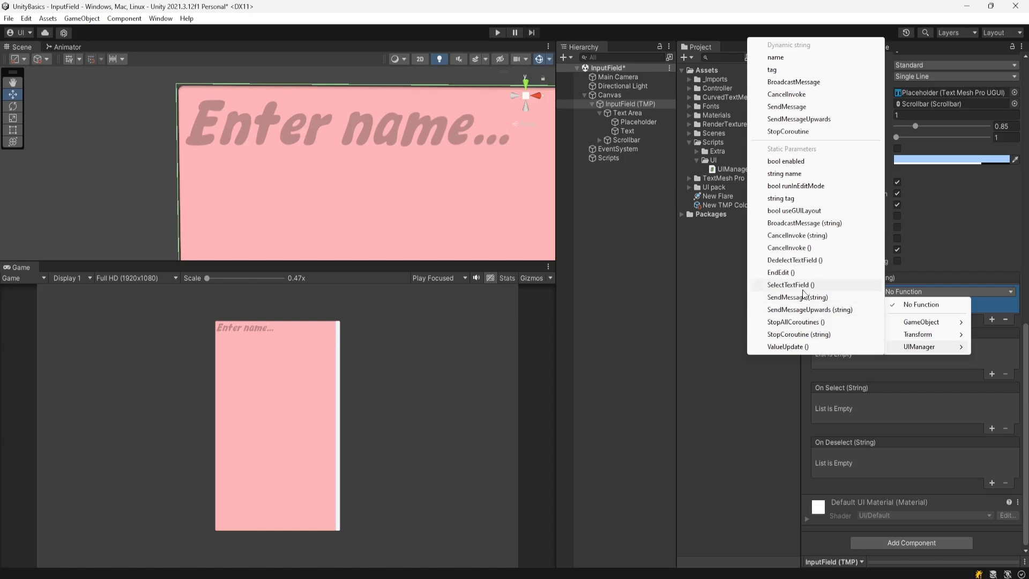
click(792, 348)
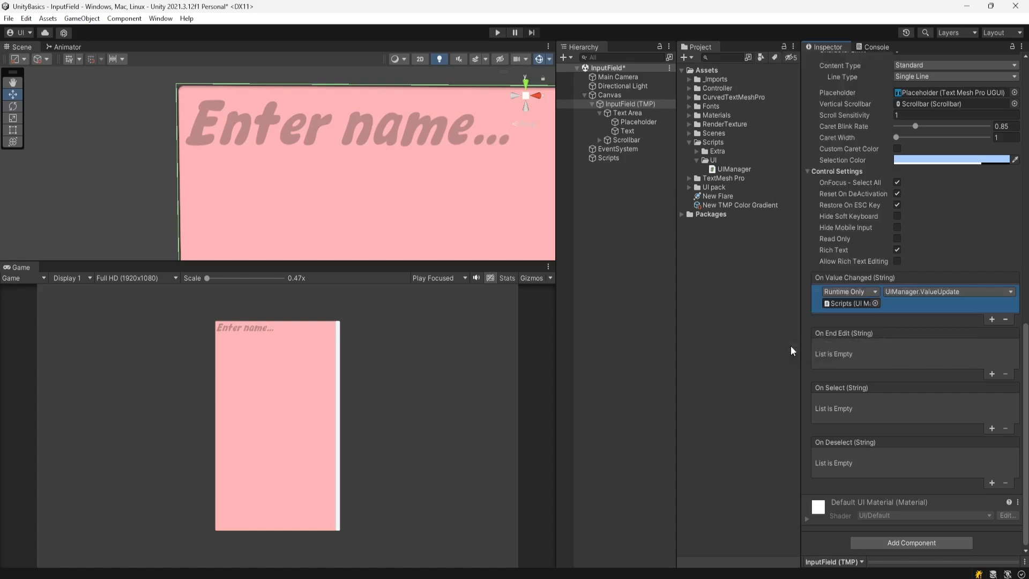
click(992, 373)
drag(604, 160, 857, 364)
click(918, 349)
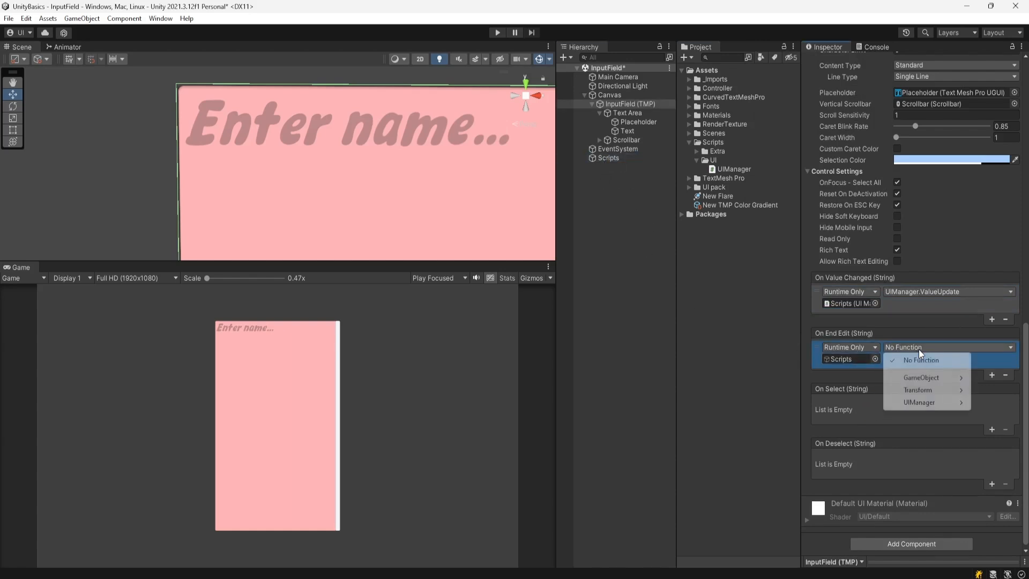
mouse_move(928, 403)
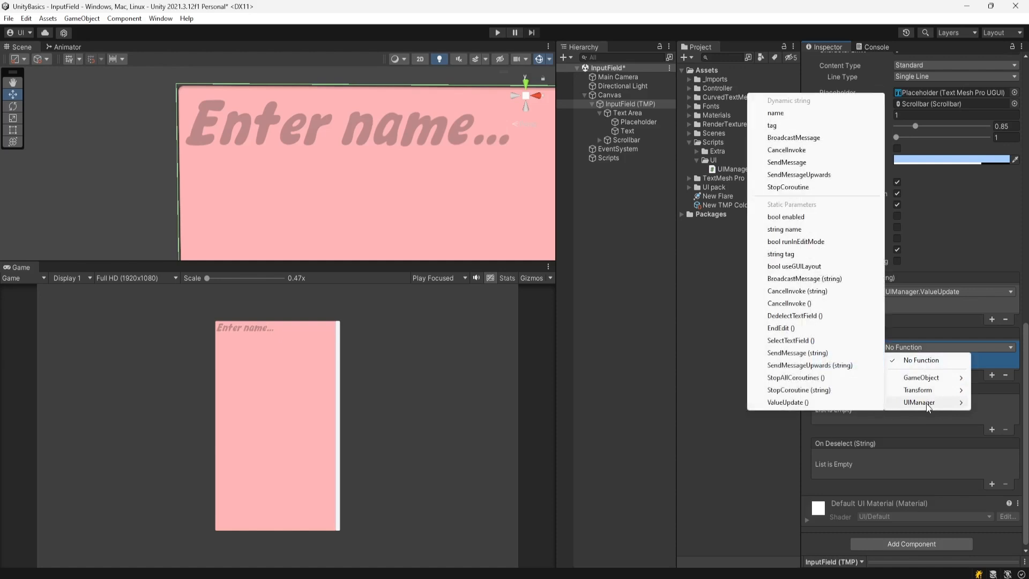
click(781, 328)
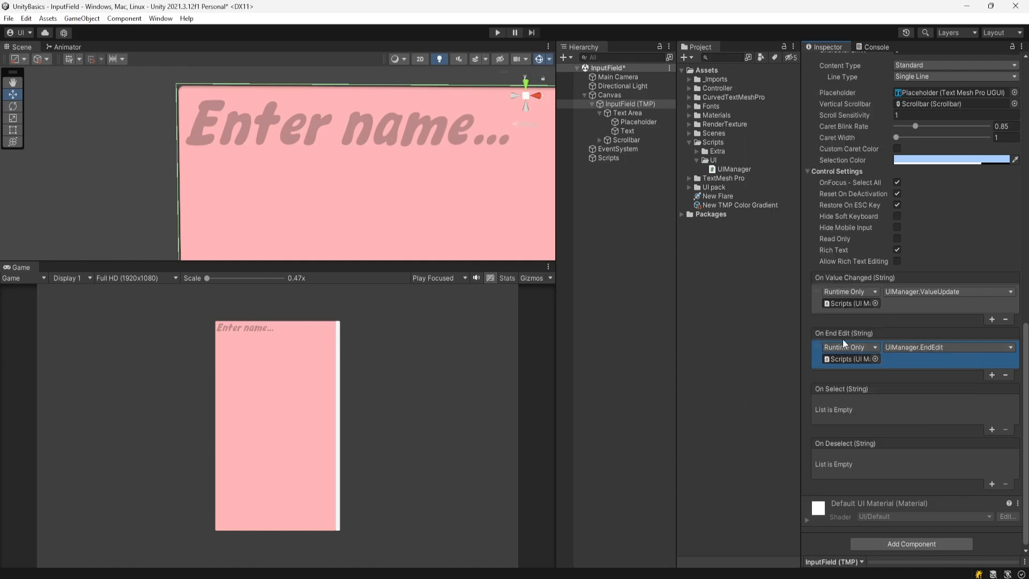
- Wire On Select to SelectTextField and On Deselect to DedelectTextField, then show the Console
scroll(858, 375, down, 1)
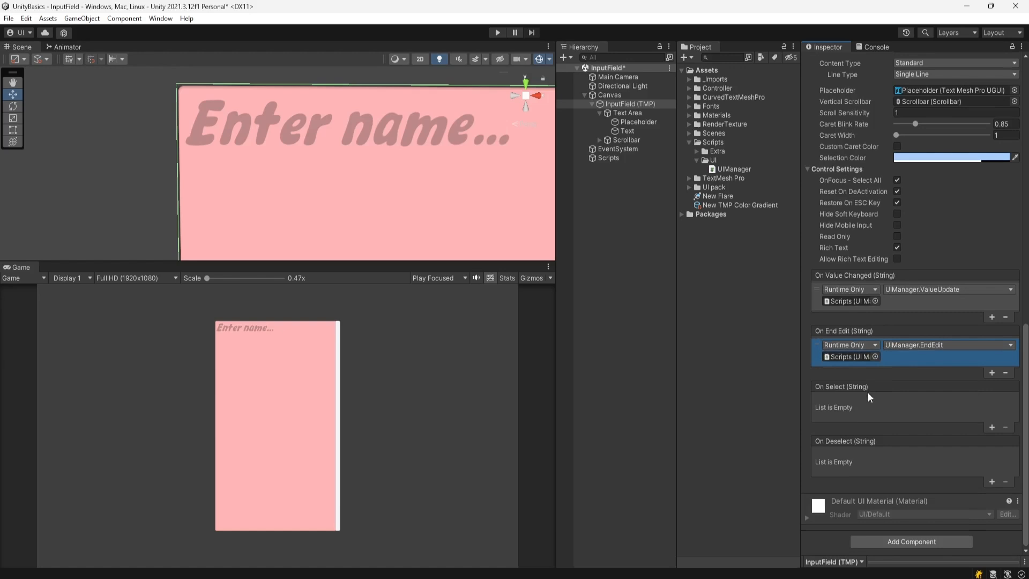
click(991, 427)
drag(614, 159, 845, 413)
click(928, 401)
mouse_move(930, 455)
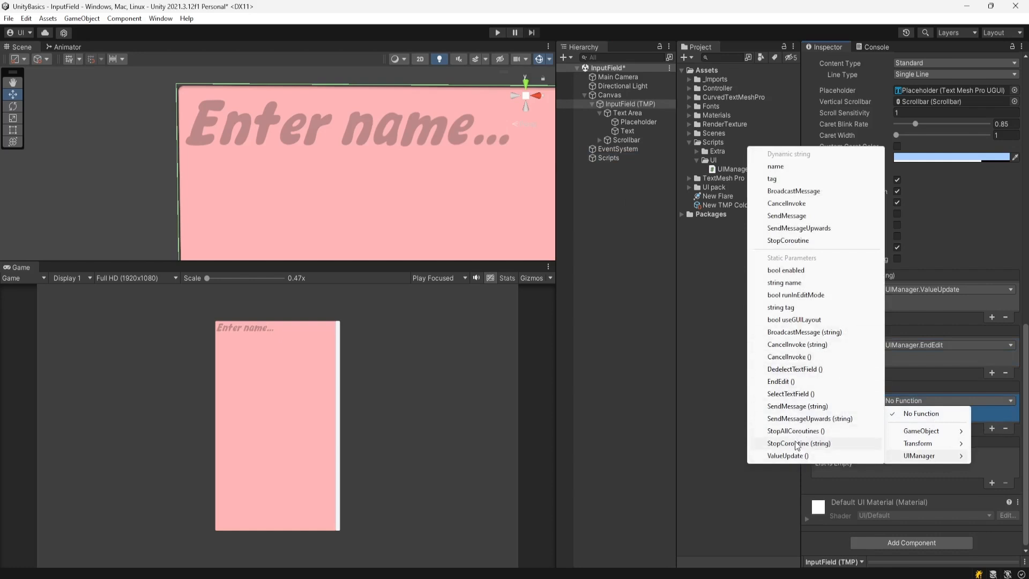
click(791, 393)
click(992, 484)
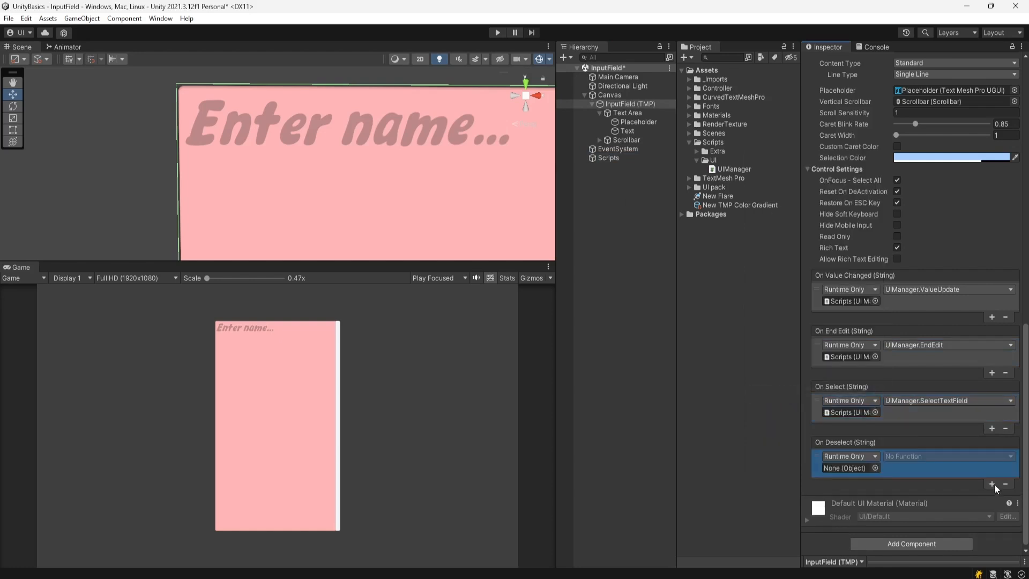
drag(616, 158, 844, 468)
click(957, 455)
mouse_move(935, 513)
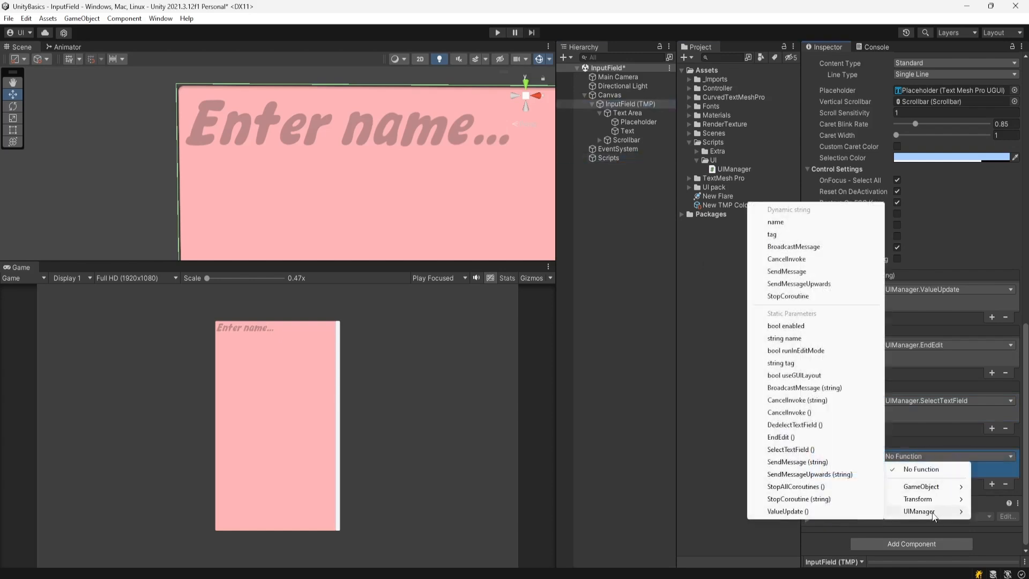
click(790, 425)
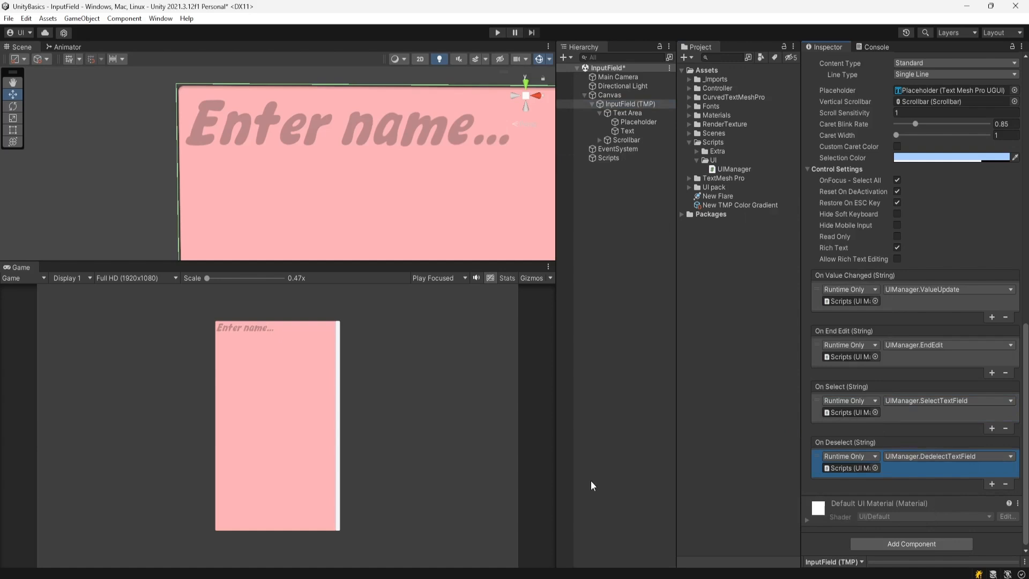
click(877, 47)
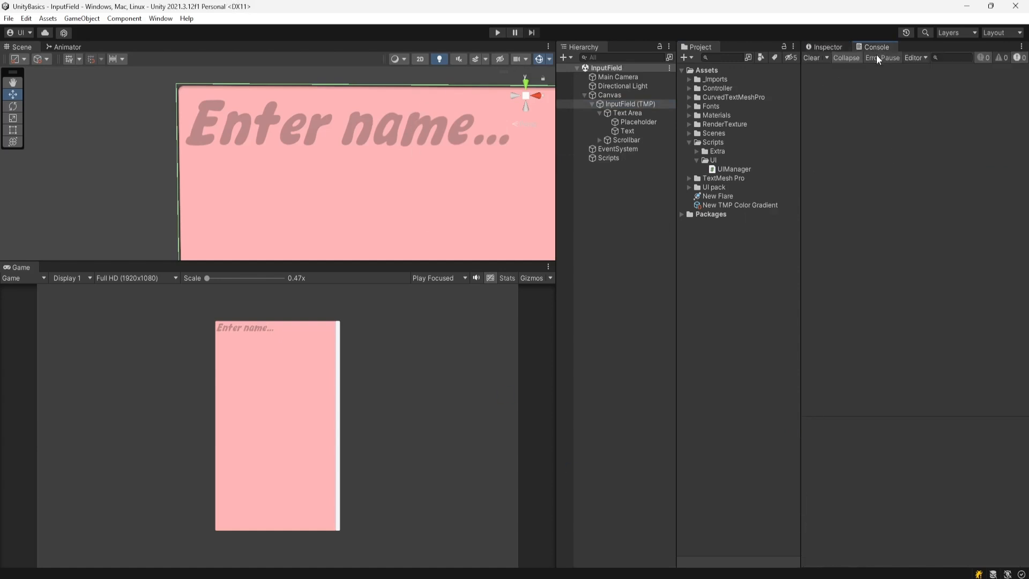
- Enter Play mode and type 'somnath' into the input field
click(501, 32)
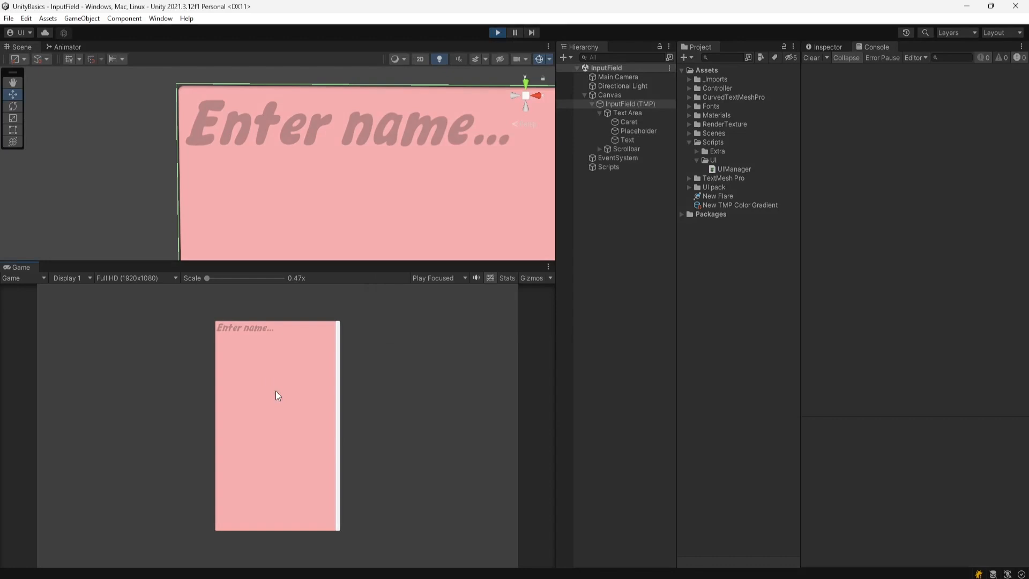
click(260, 373)
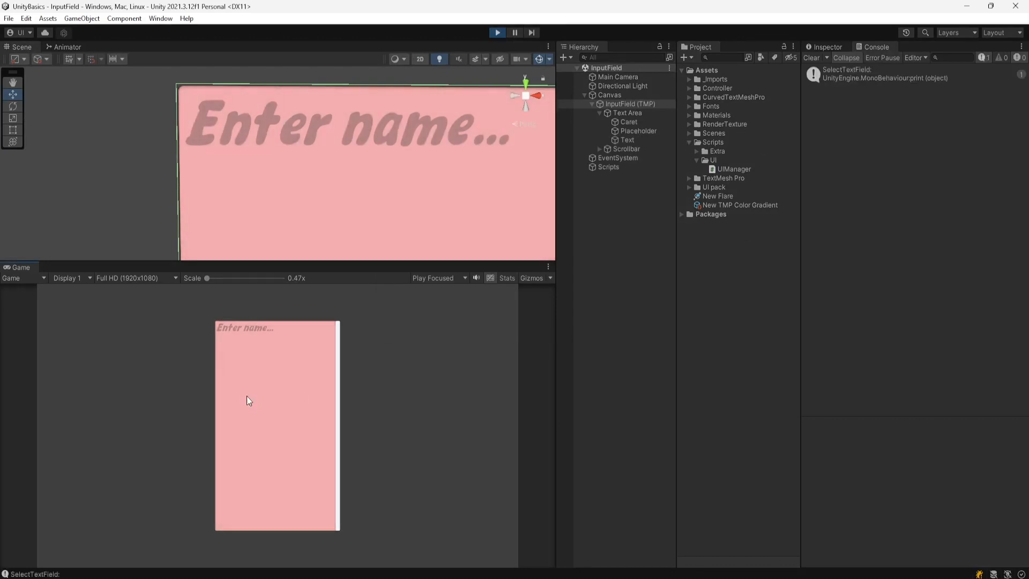
text(somna)
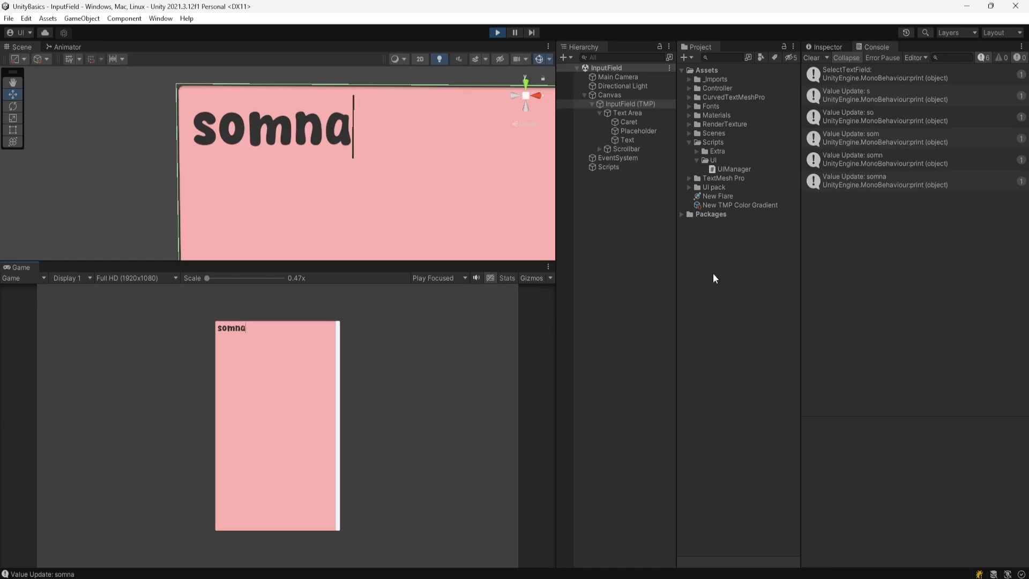
text(t)
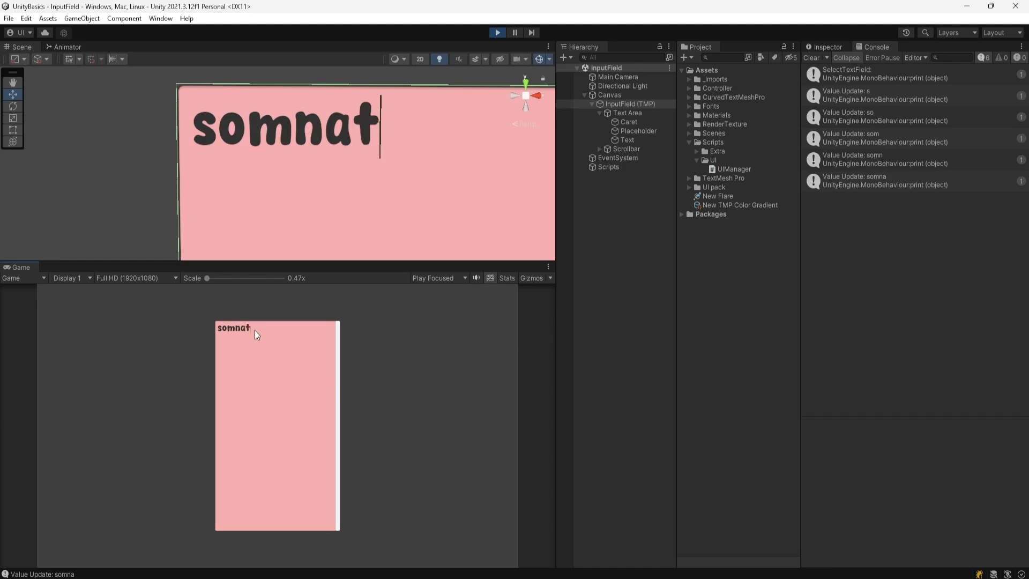
text(h)
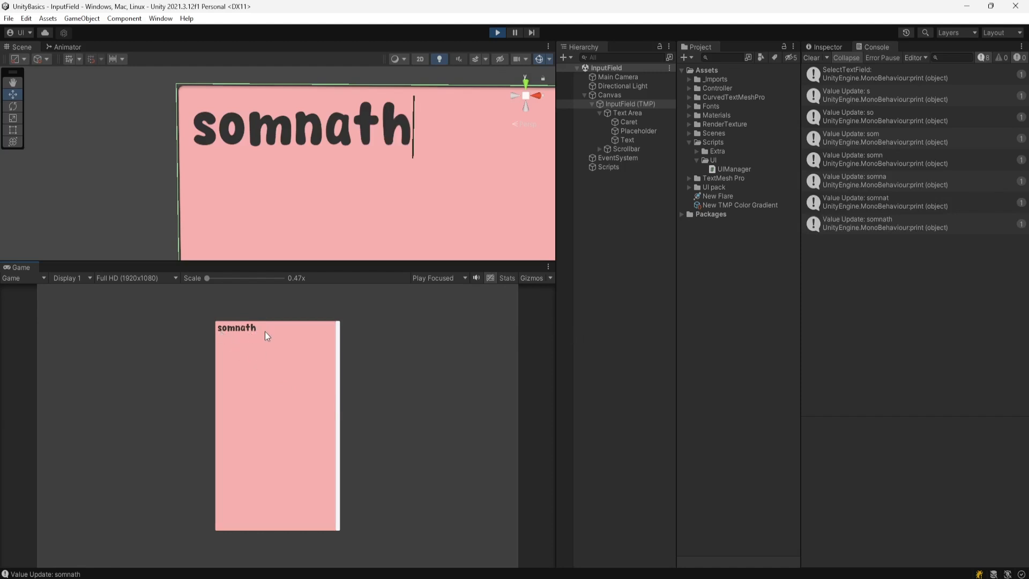
- Trim the text to 'somna', deselect the field, return to the Inspector, and stop Play mode
key(BackSpace)
key(BackSpace)
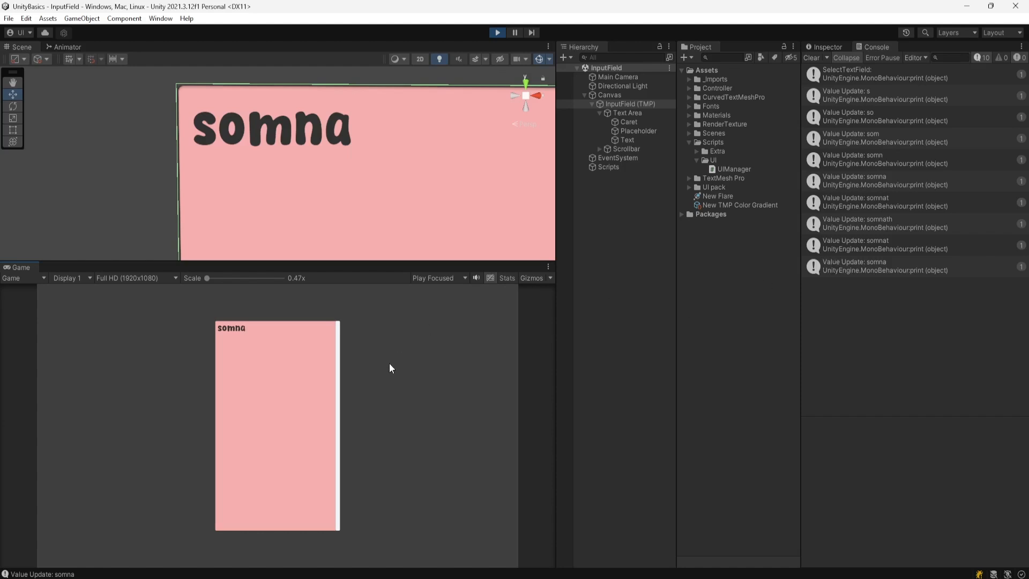
click(358, 357)
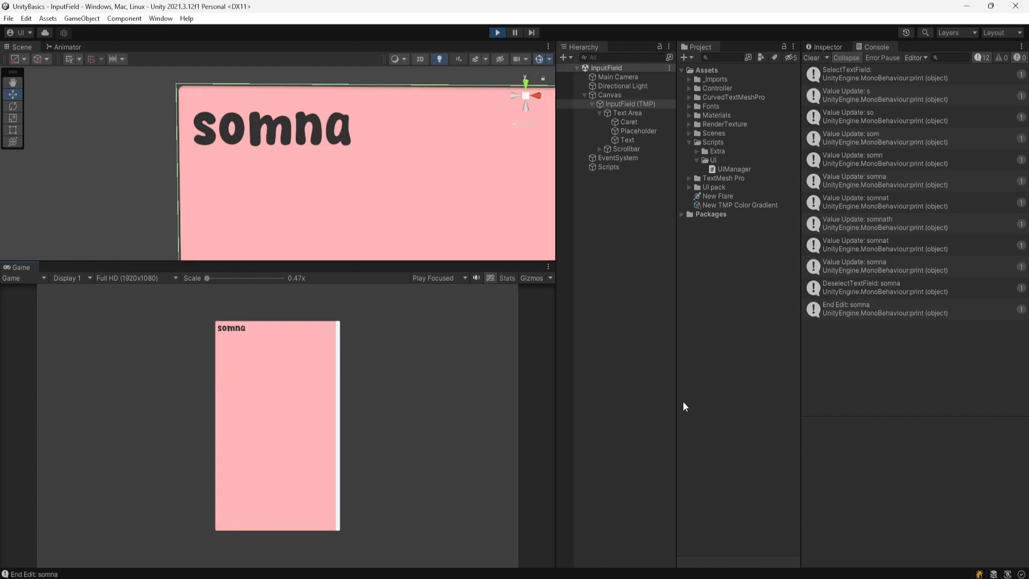
click(829, 47)
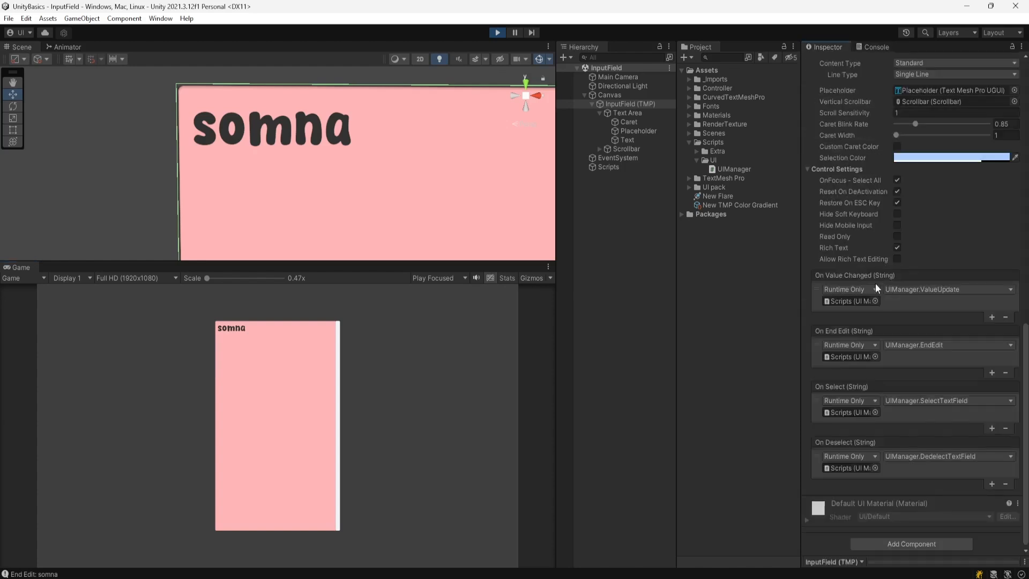
click(498, 32)
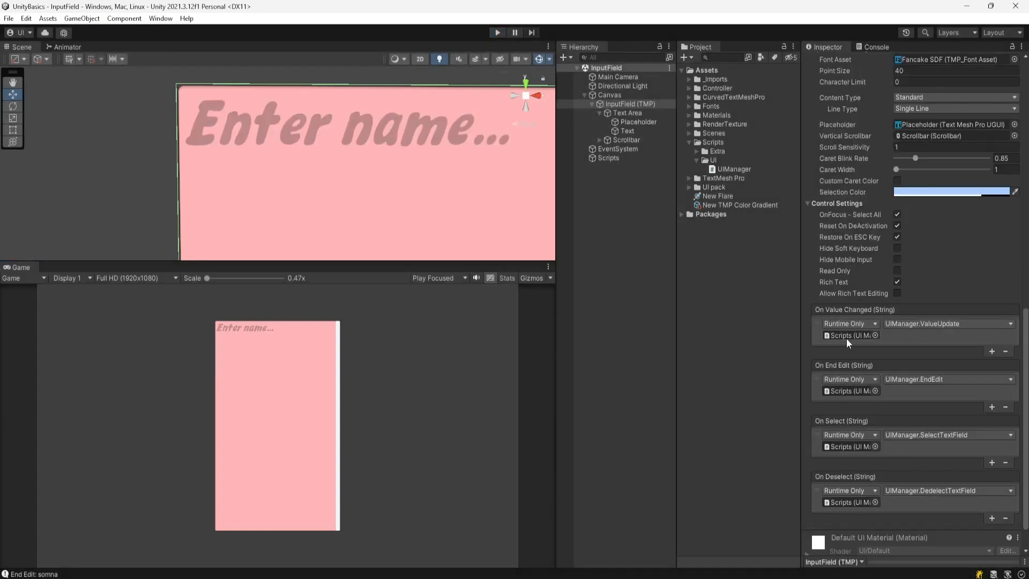